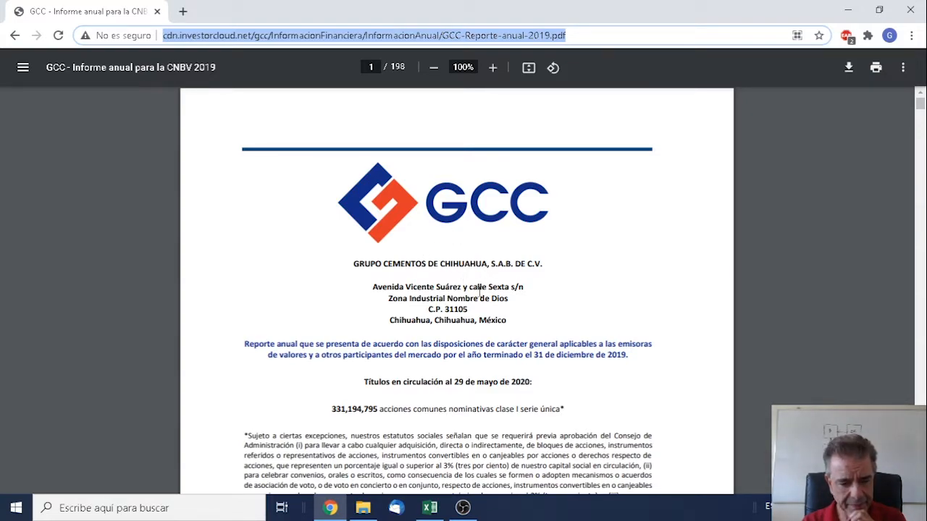
# Step: Check the GCC 2019 annual report's cover and table of contents for the audited financial statements annex
pyautogui.scroll(-3, 370, 307)
pyautogui.scroll(3, 369, 307)
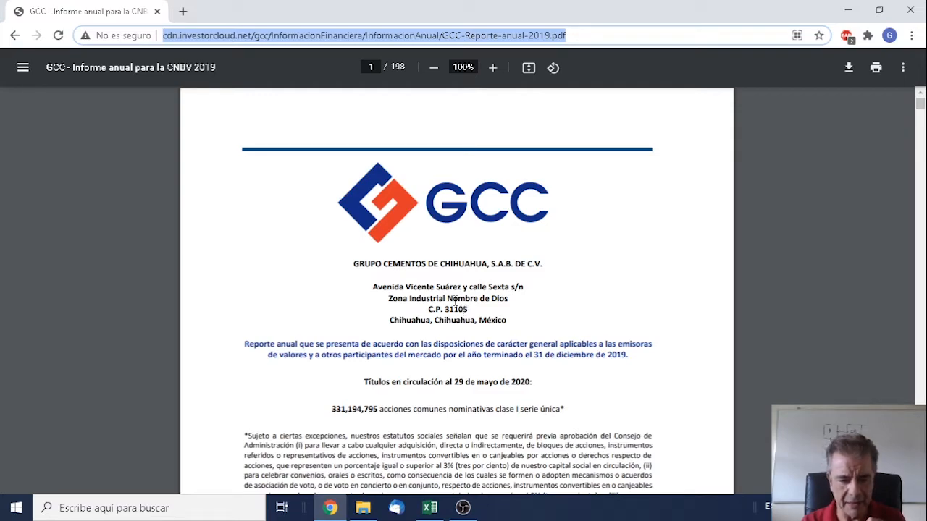
pyautogui.scroll(-10, 460, 304)
pyautogui.scroll(-9, 455, 300)
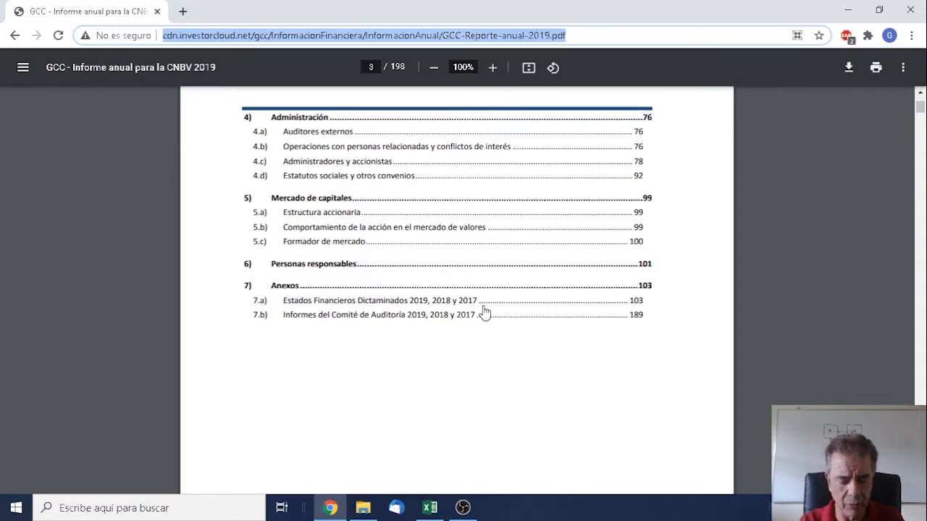
pyautogui.press('Right')
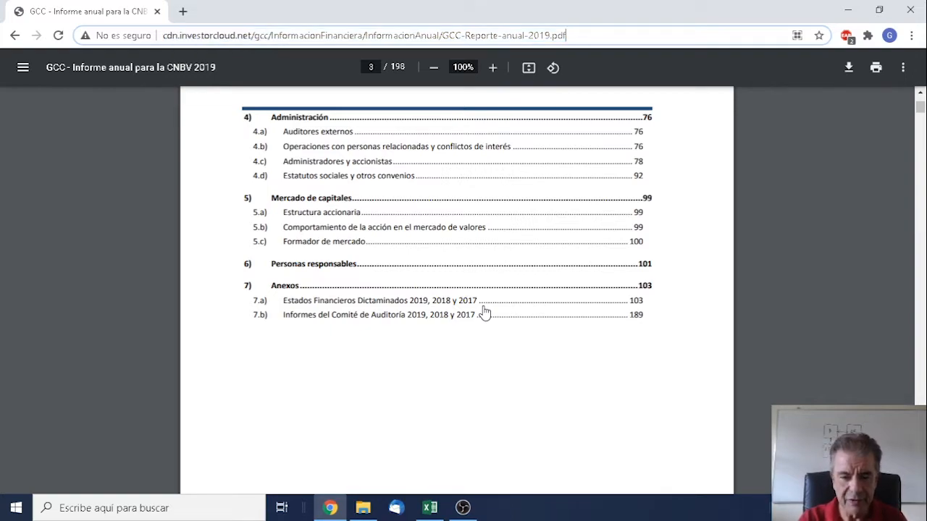
pyautogui.click(473, 359)
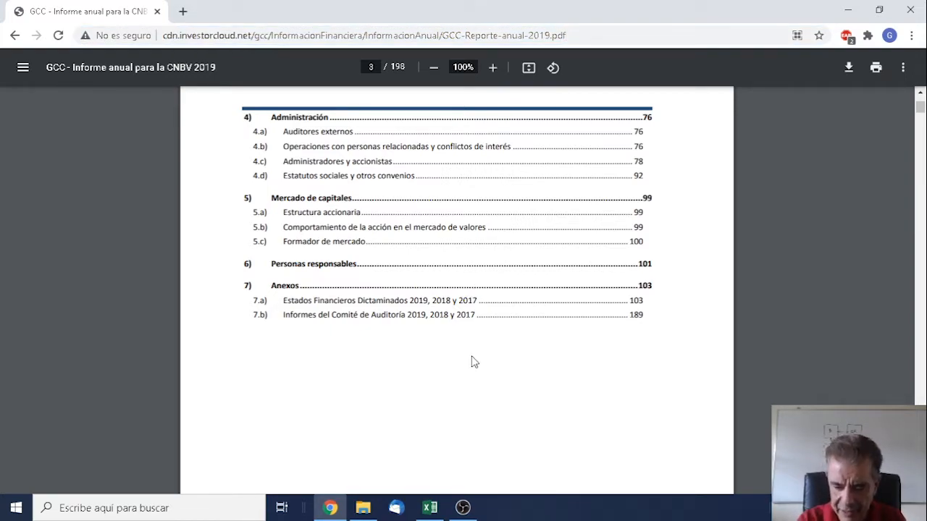
# Step: Page back from the end of the report to the consolidated statement of financial position on page 111
pyautogui.press('End')
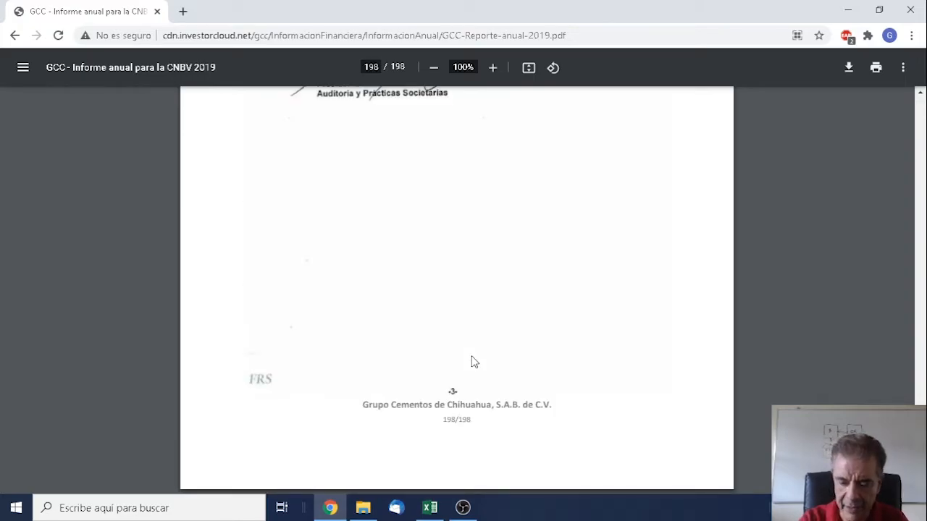
pyautogui.press('pageup')
pyautogui.press('pageup')
pyautogui.press('pageup')
pyautogui.press('pageup')
pyautogui.press('pageup')
pyautogui.press('pageup')
pyautogui.press('pageup')
pyautogui.press('pageup')
pyautogui.press('pageup')
pyautogui.press('pageup')
pyautogui.press('pageup')
pyautogui.press('pageup')
pyautogui.press('pageup')
pyautogui.press('pageup')
pyautogui.press('pageup')
pyautogui.press('pageup')
pyautogui.press('pageup')
pyautogui.press('pageup')
pyautogui.press('pageup')
pyautogui.press('pageup')
pyautogui.press('pageup')
pyautogui.press('pageup')
pyautogui.press('pageup')
pyautogui.press('pageup')
pyautogui.press('pageup')
pyautogui.press('pageup')
pyautogui.press('pageup')
pyautogui.press('pageup')
pyautogui.press('pageup')
pyautogui.press('pageup')
pyautogui.press('pageup')
pyautogui.press('pageup')
pyautogui.press('pageup')
pyautogui.press('pageup')
pyautogui.press('pageup')
pyautogui.press('pageup')
pyautogui.press('pageup')
pyautogui.press('pageup')
pyautogui.press('pageup')
pyautogui.press('pageup')
pyautogui.press('pageup')
pyautogui.press('pageup')
pyautogui.press('pageup')
pyautogui.press('pageup')
pyautogui.press('pageup')
pyautogui.press('pageup')
pyautogui.press('pageup')
pyautogui.press('pageup')
pyautogui.press('pageup')
pyautogui.press('pageup')
pyautogui.press('pageup')
pyautogui.press('pageup')
pyautogui.press('pageup')
pyautogui.press('pageup')
pyautogui.press('pageup')
pyautogui.press('pageup')
pyautogui.press('pageup')
pyautogui.press('pageup')
pyautogui.press('pageup')
pyautogui.press('pageup')
pyautogui.press('pageup')
pyautogui.press('pageup')
pyautogui.press('pageup')
pyautogui.press('pageup')
pyautogui.press('pageup')
pyautogui.press('pageup')
pyautogui.press('pageup')
pyautogui.press('pageup')
pyautogui.press('pageup')
pyautogui.press('pageup')
pyautogui.press('pageup')
pyautogui.press('pageup')
pyautogui.press('pageup')
pyautogui.press('pageup')
pyautogui.press('pageup')
pyautogui.press('pageup')
pyautogui.press('pageup')
pyautogui.press('pageup')
pyautogui.press('pageup')
pyautogui.press('pageup')
pyautogui.press('pageup')
pyautogui.press('pageup')
pyautogui.press('pageup')
pyautogui.press('pageup')
pyautogui.press('pageup')
pyautogui.press('pageup')
pyautogui.press('pageup')
pyautogui.press('pageup')
pyautogui.press('pageup')
pyautogui.press('pageup')
pyautogui.press('pageup')
pyautogui.press('pageup')
pyautogui.press('pageup')
pyautogui.press('pageup')
pyautogui.press('pageup')
pyautogui.press('pageup')
pyautogui.press('pageup')
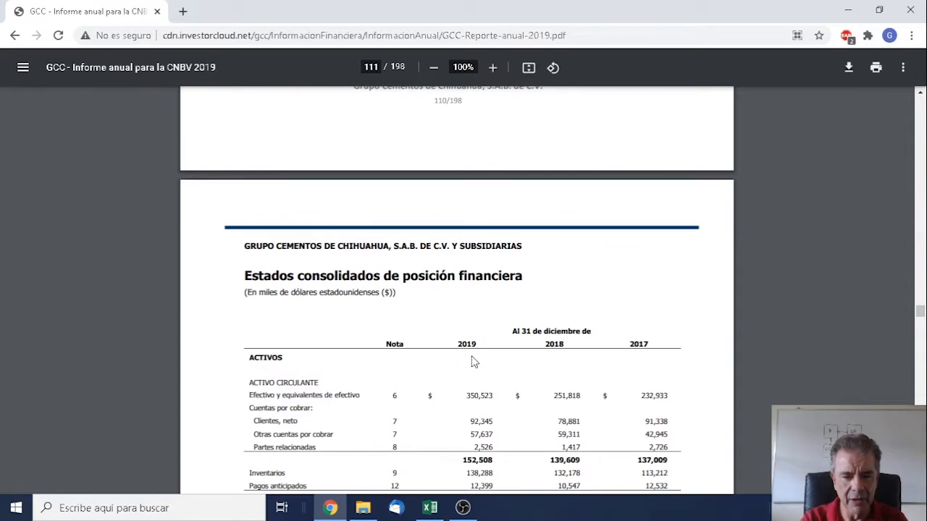
pyautogui.press('pageup')
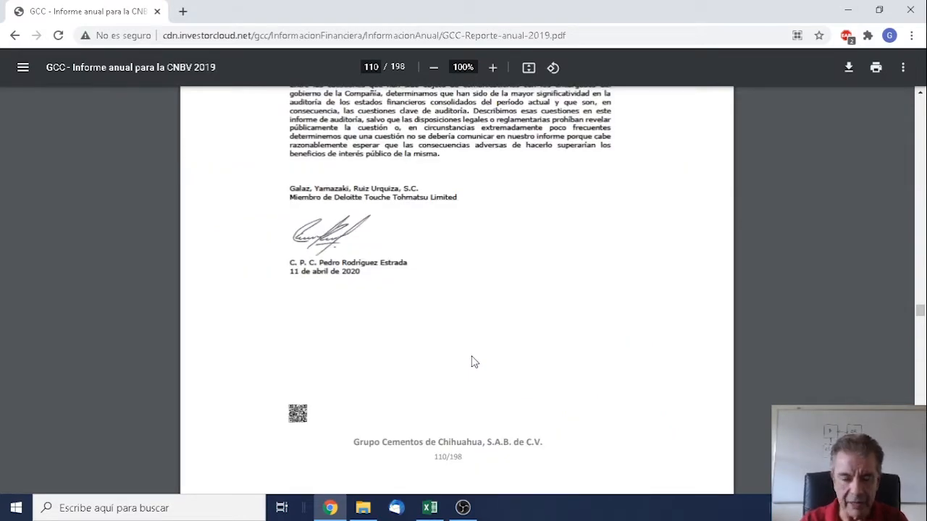
pyautogui.scroll(-6, 435, 282)
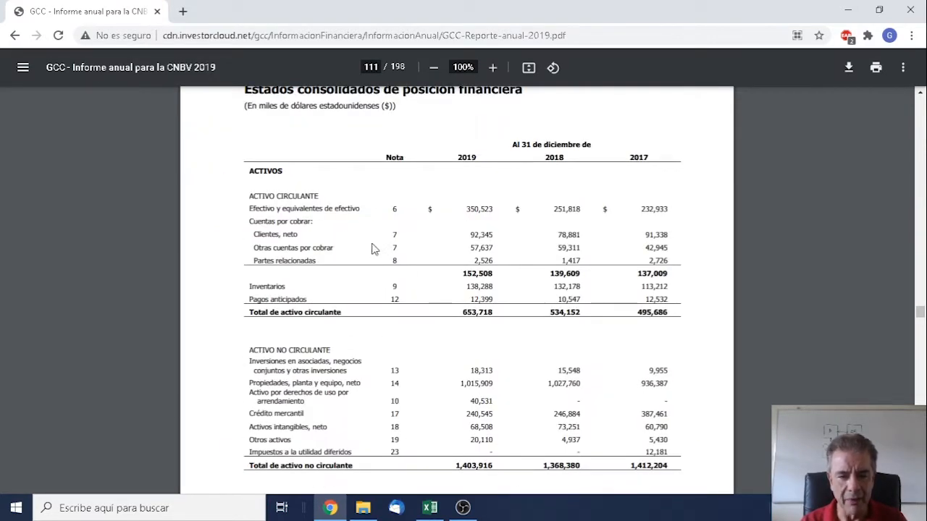
# Step: Examine the consolidated statements of financial position, results, other comprehensive income and cash flows on pages 111 to 115
pyautogui.scroll(-15, 443, 271)
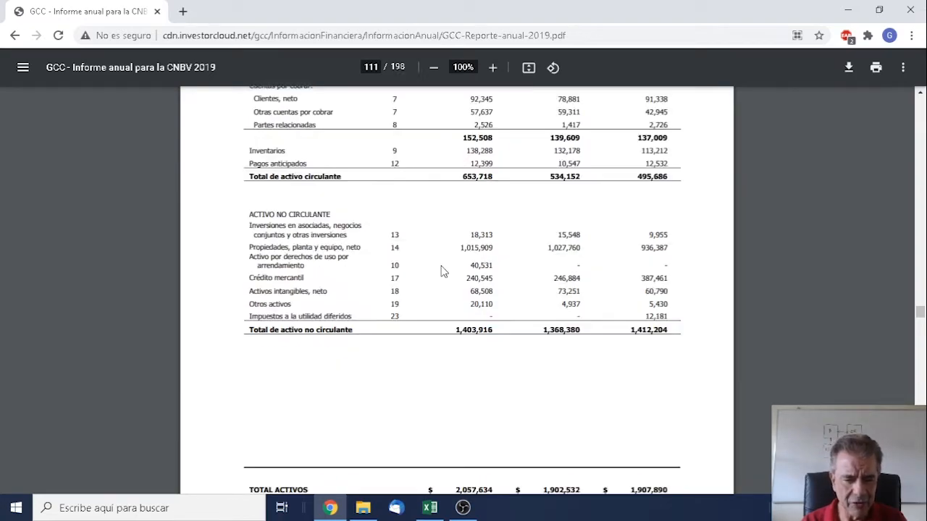
pyautogui.scroll(-8, 443, 271)
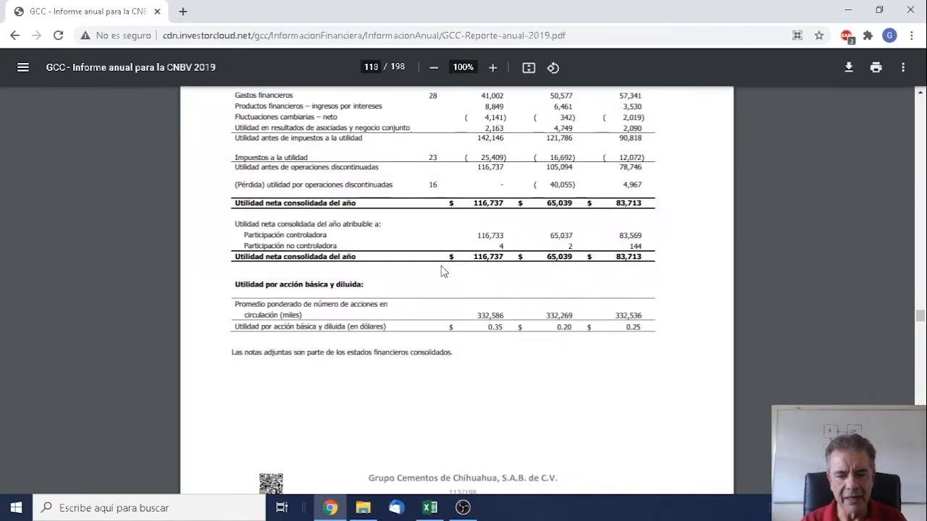
pyautogui.scroll(-5, 444, 272)
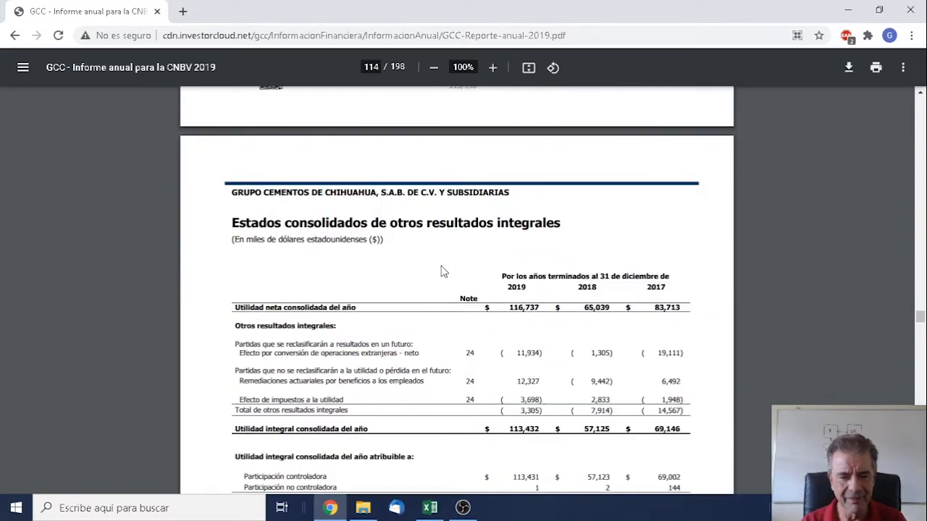
pyautogui.scroll(-4, 444, 272)
pyautogui.scroll(-5, 443, 271)
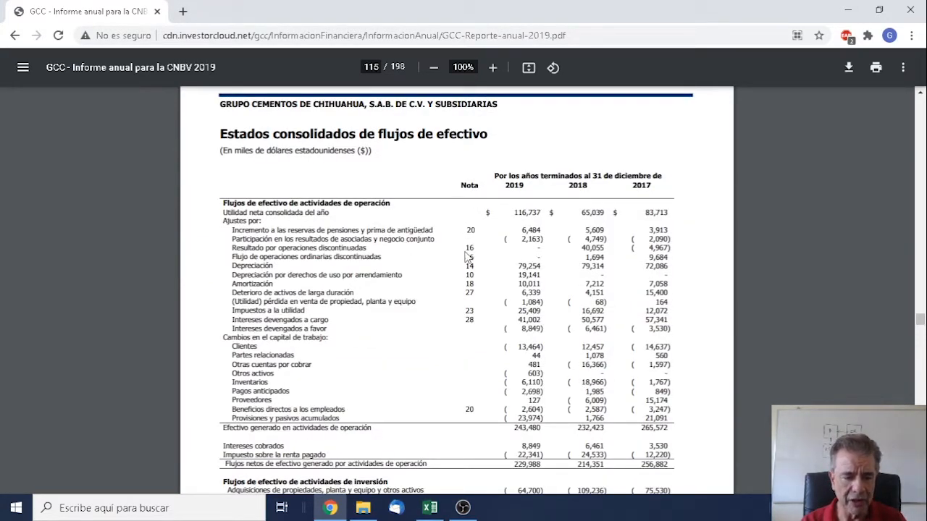
pyautogui.scroll(-5, 425, 259)
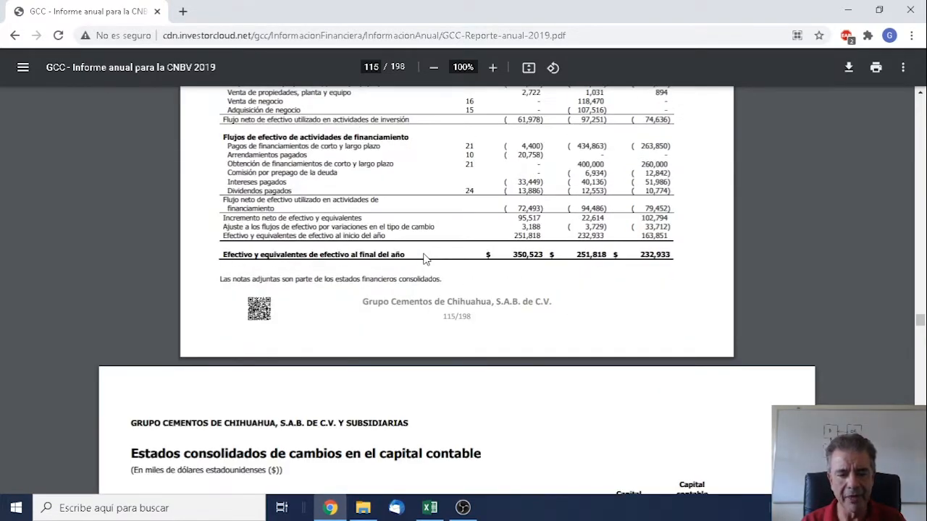
pyautogui.scroll(5, 426, 259)
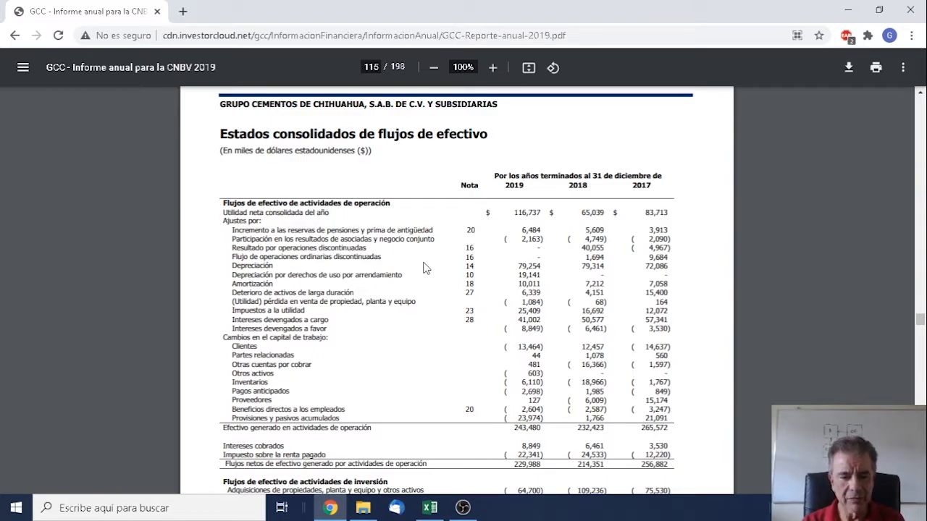
# Step: Examine the consolidated statement of changes in equity on page 116 and the start of the notes
pyautogui.scroll(-10, 425, 268)
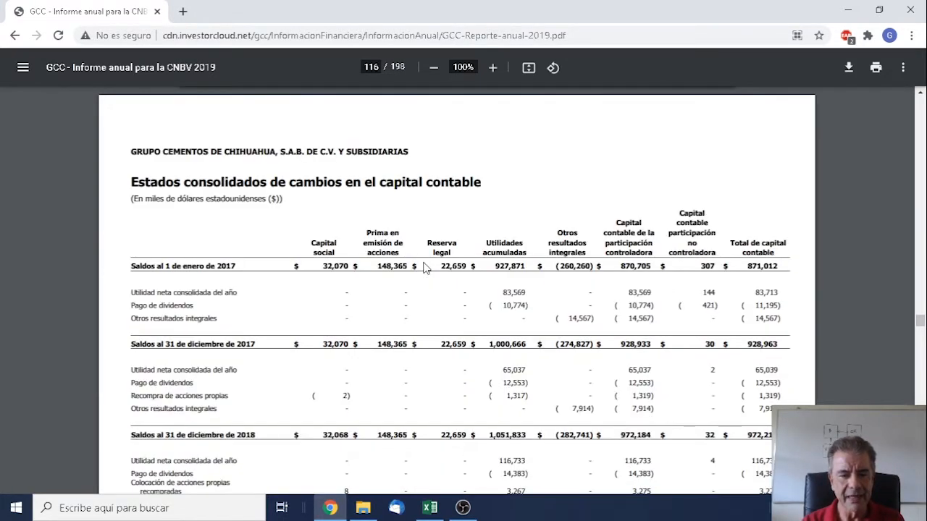
pyautogui.scroll(-2, 425, 268)
pyautogui.scroll(2, 425, 268)
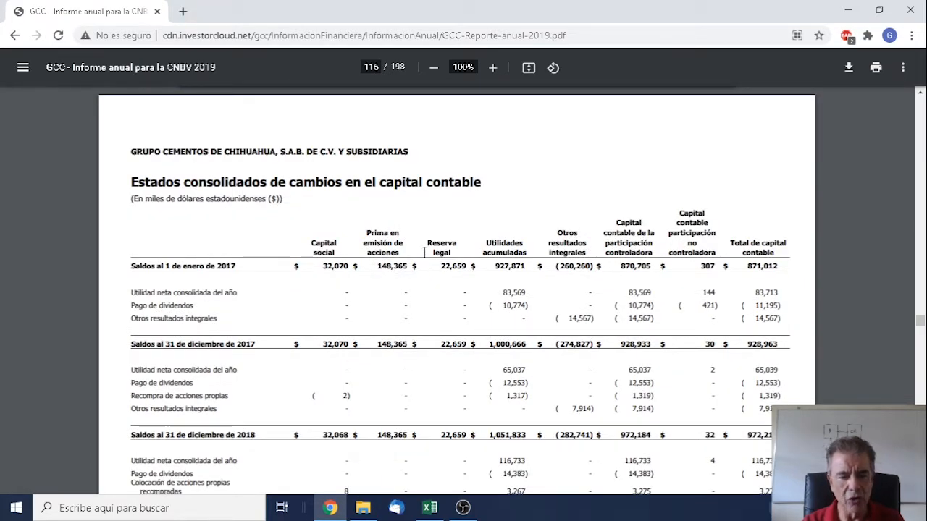
pyautogui.scroll(-2, 425, 252)
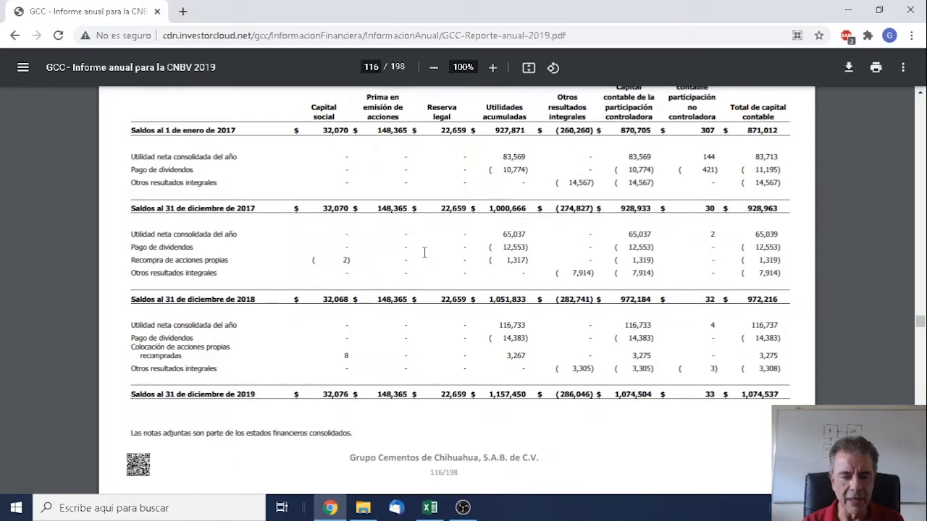
pyautogui.scroll(-5, 425, 252)
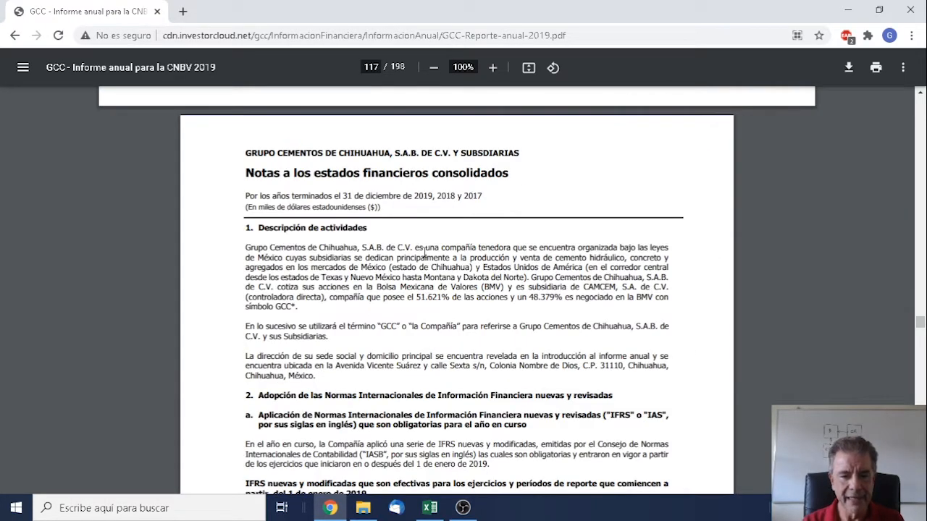
pyautogui.scroll(-18, 425, 252)
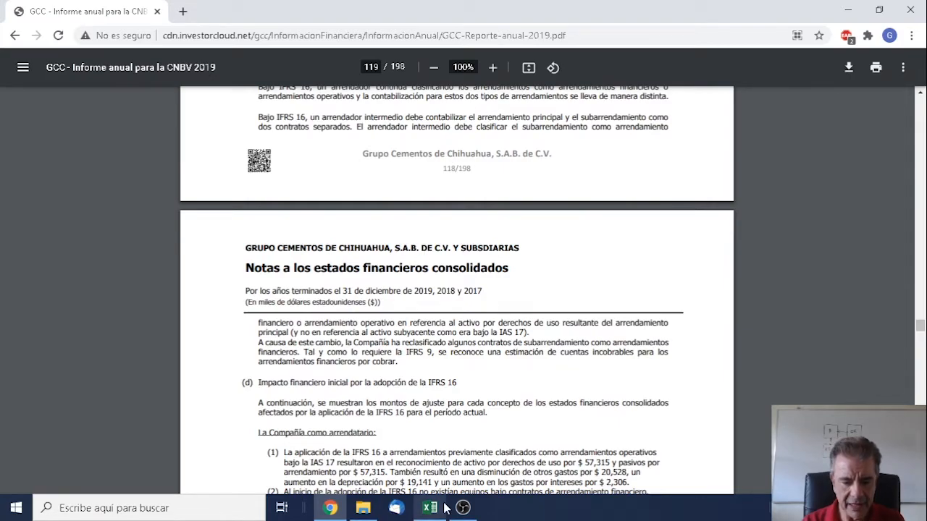
# Step: Switch to the Excel cash flow workbook, open the BS sheet and shift the financial position picture slightly right and down
pyautogui.click(439, 513)
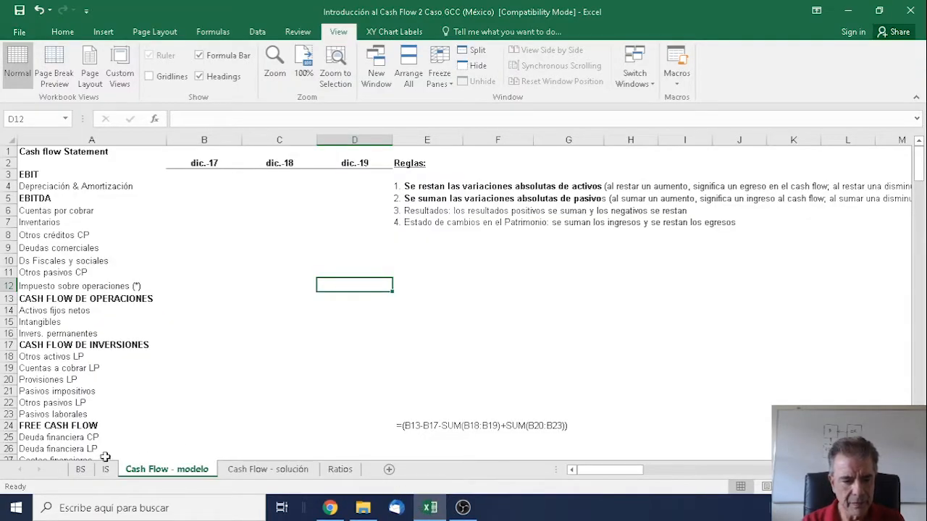
pyautogui.click(81, 470)
pyautogui.scroll(4, 270, 368)
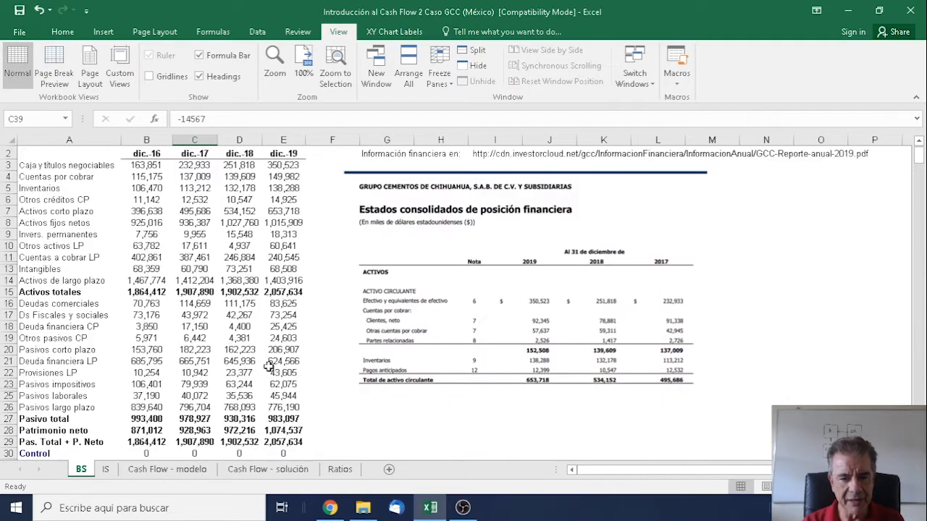
pyautogui.moveTo(459, 243); pyautogui.dragTo(478, 254)
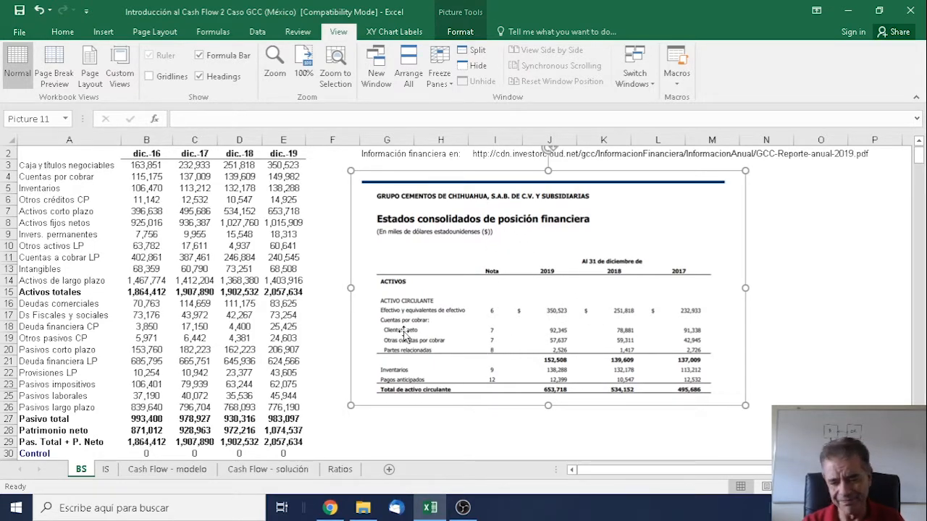
pyautogui.click(486, 157)
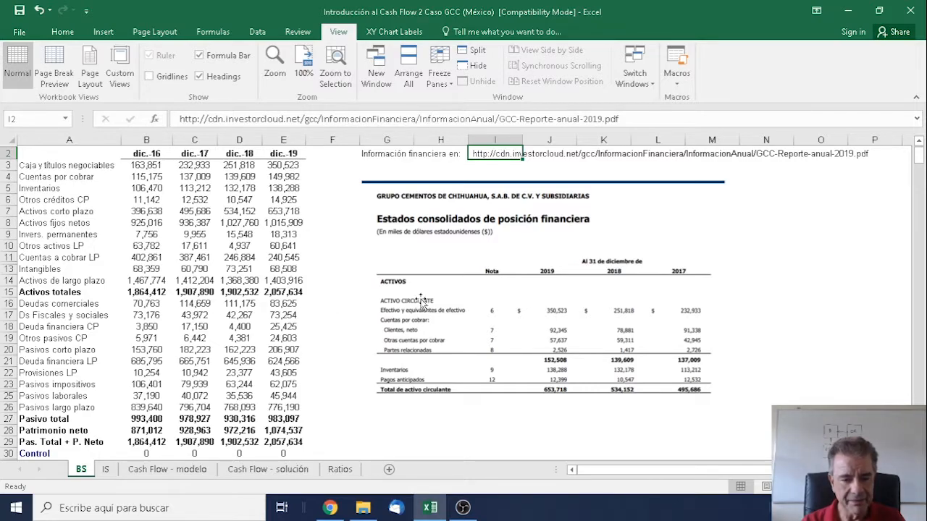
# Step: Inspect the balance sheet's Control formula for dic.-16 in cell B30
pyautogui.scroll(-4, 267, 297)
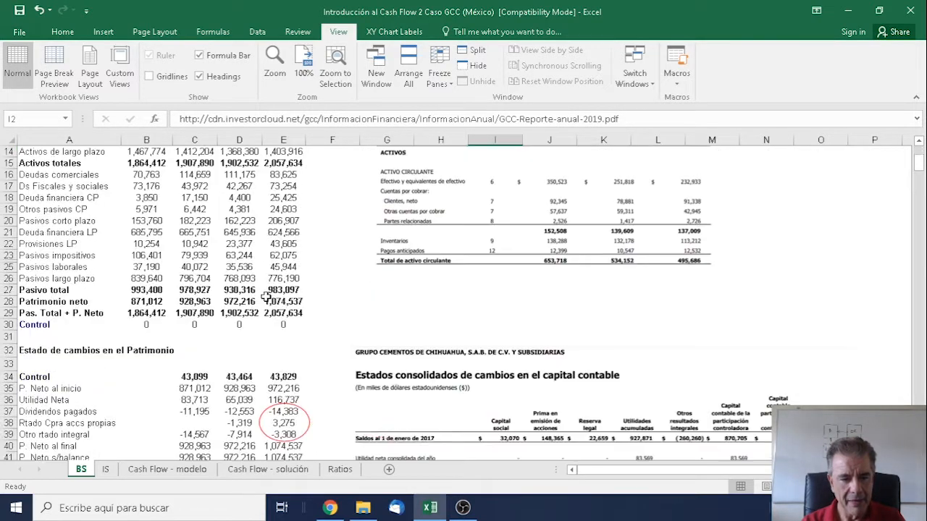
pyautogui.click(148, 324)
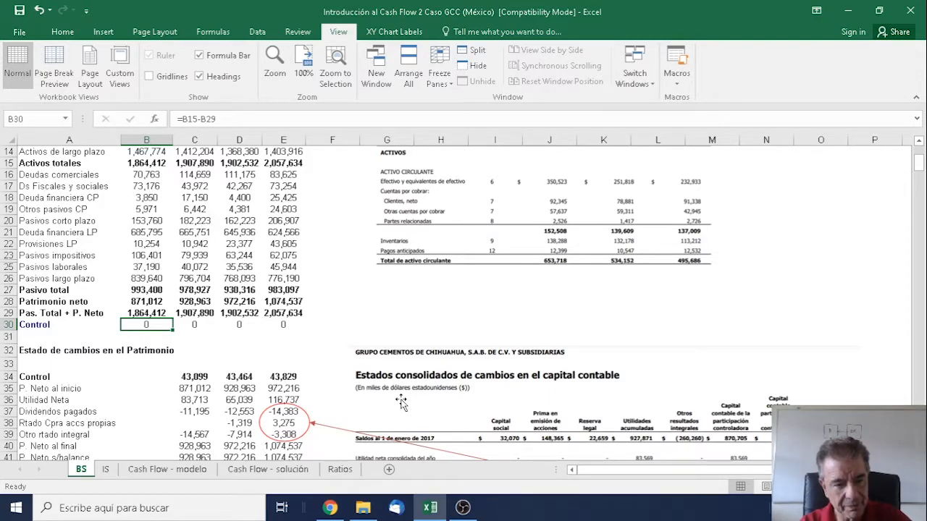
pyautogui.press('F2')
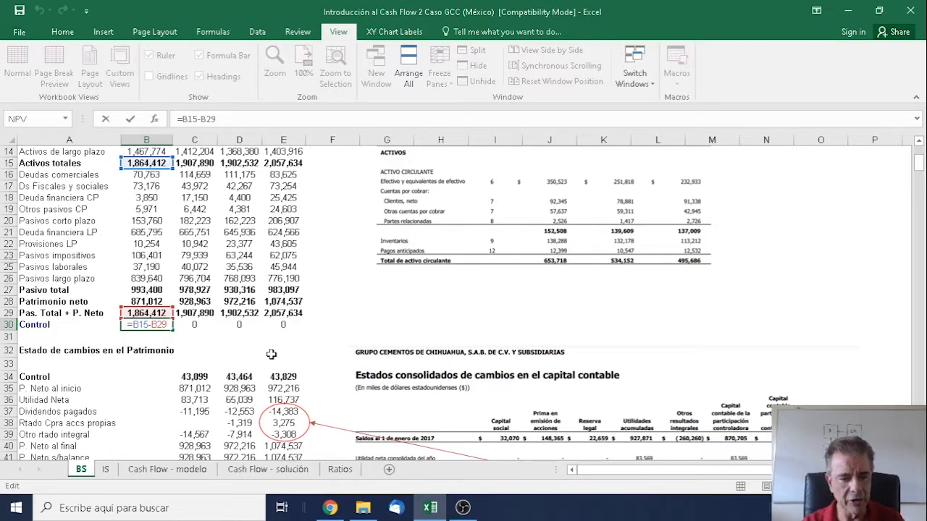
pyautogui.press('Escape')
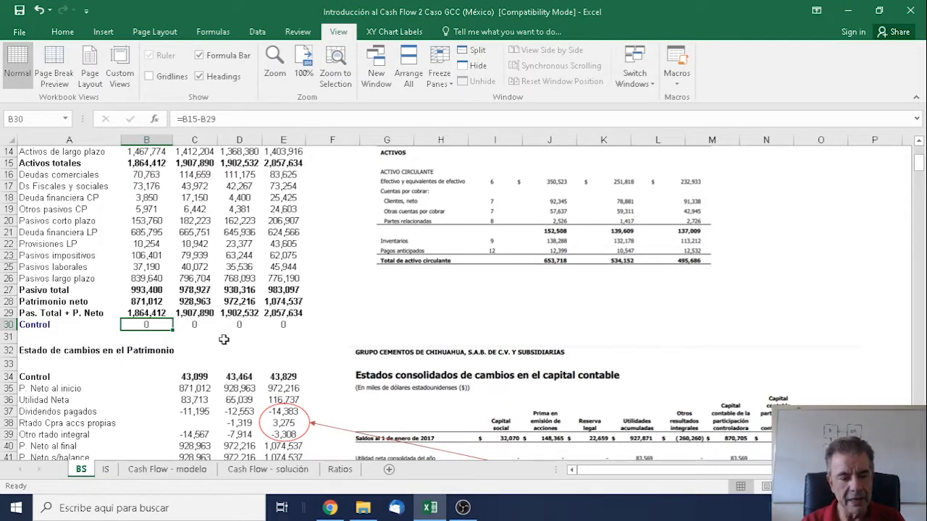
# Step: Compare the dic.-19 dividends, share repurchase and other comprehensive result in E37:E39 with the consolidated statement of changes in equity picture
pyautogui.scroll(-2, 224, 340)
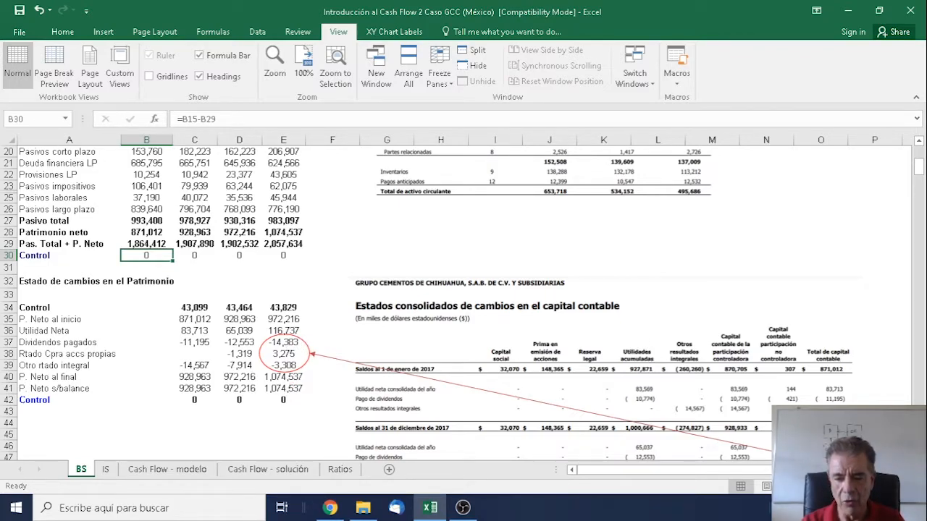
pyautogui.scroll(-2, 244, 353)
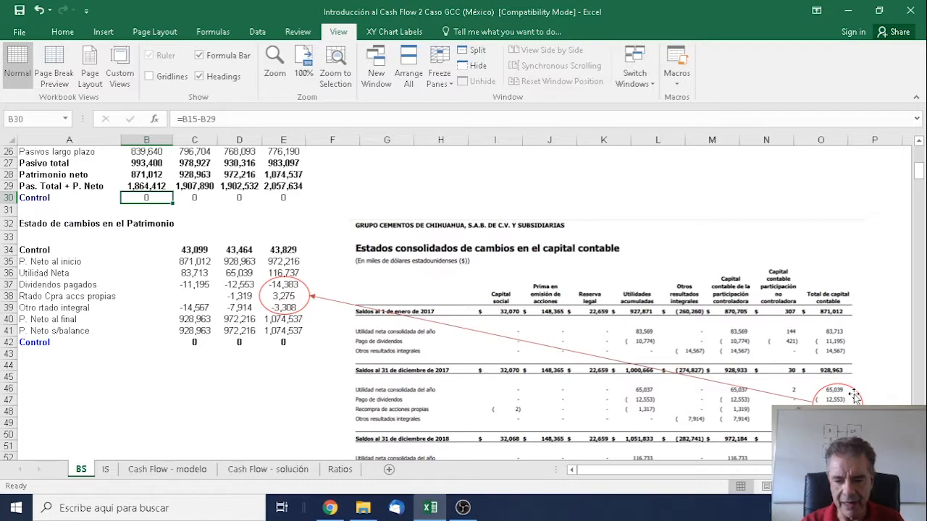
pyautogui.click(838, 387)
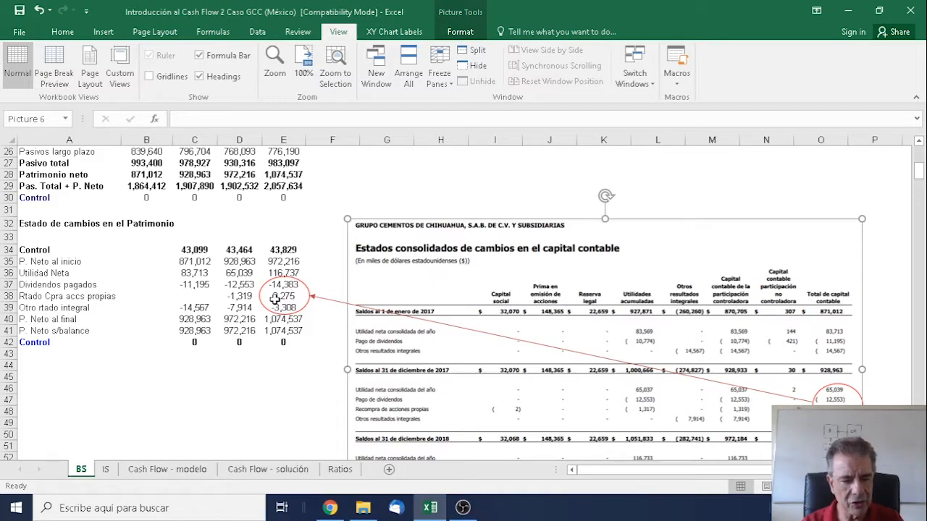
pyautogui.click(294, 286)
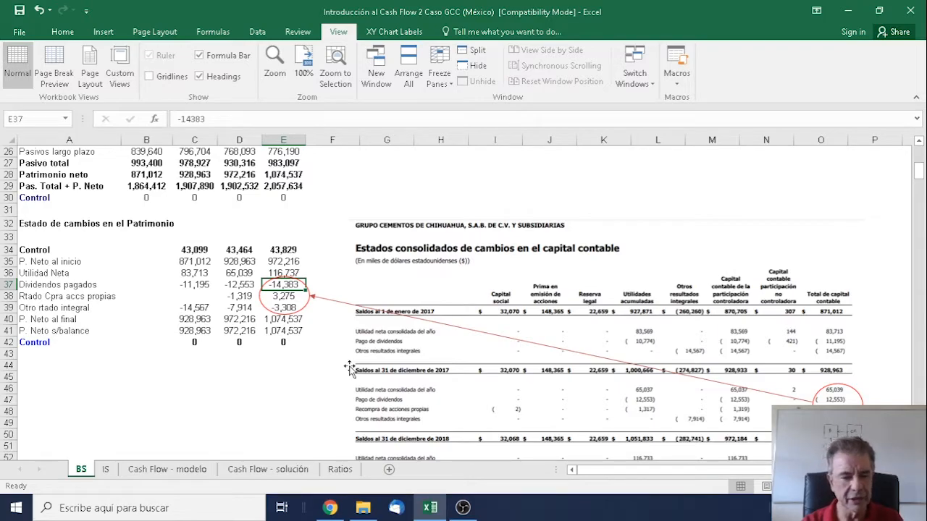
pyautogui.press('Down')
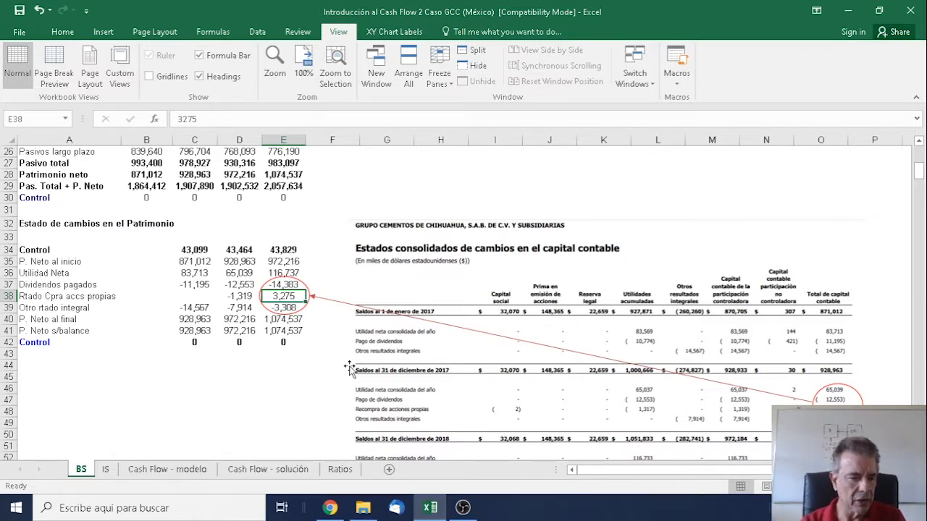
pyautogui.press('Down')
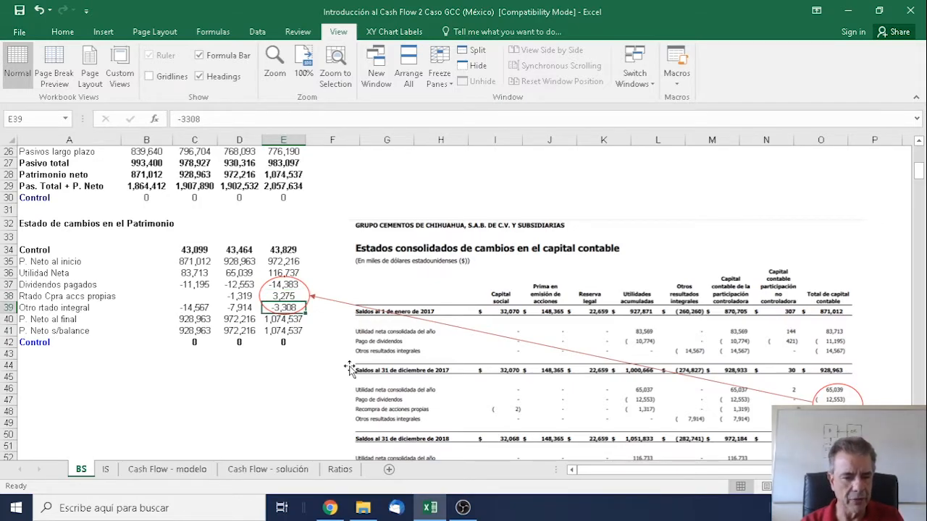
# Step: Inspect the dic.-19 closing equity formula in E40 and the opening equity formula in E35
pyautogui.press('Down')
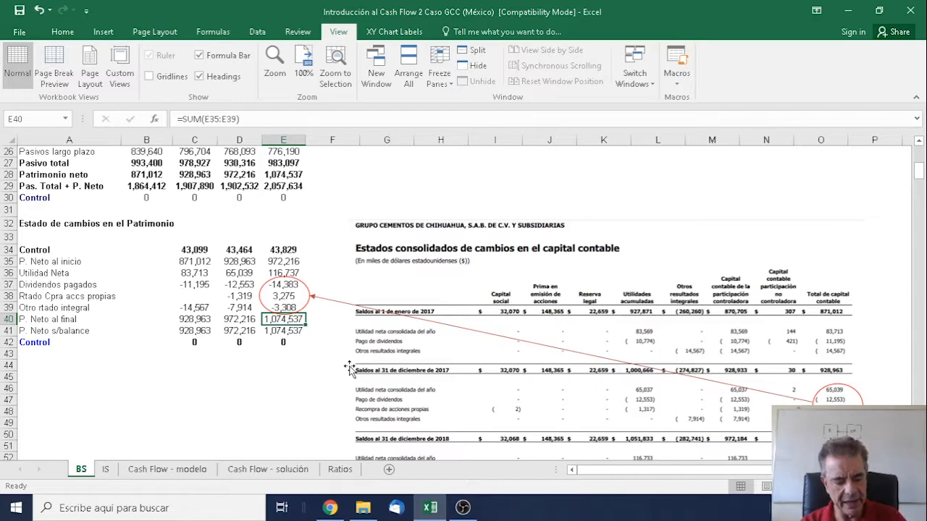
pyautogui.press('F2')
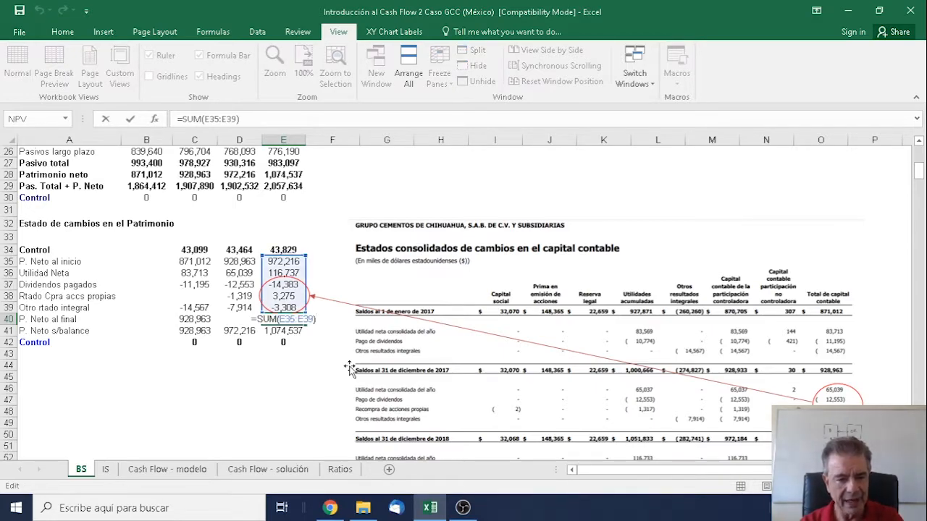
pyautogui.press('Escape')
pyautogui.press('Up')
pyautogui.press('Up')
pyautogui.press('Up')
pyautogui.press('Up')
pyautogui.press('Up')
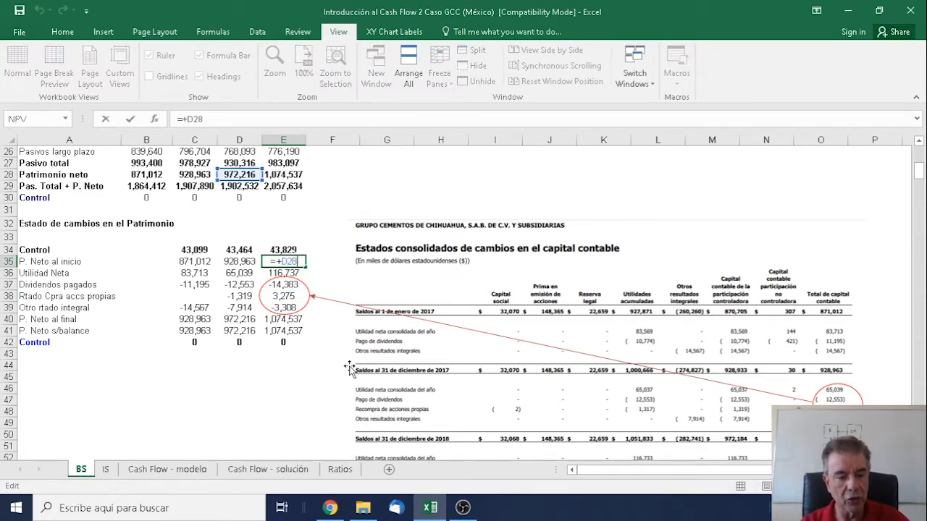
# Step: Trace the dic.-19 Utilidad Neta in E36 to its source cell E31 on the IS sheet and return to BS
pyautogui.press('Down')
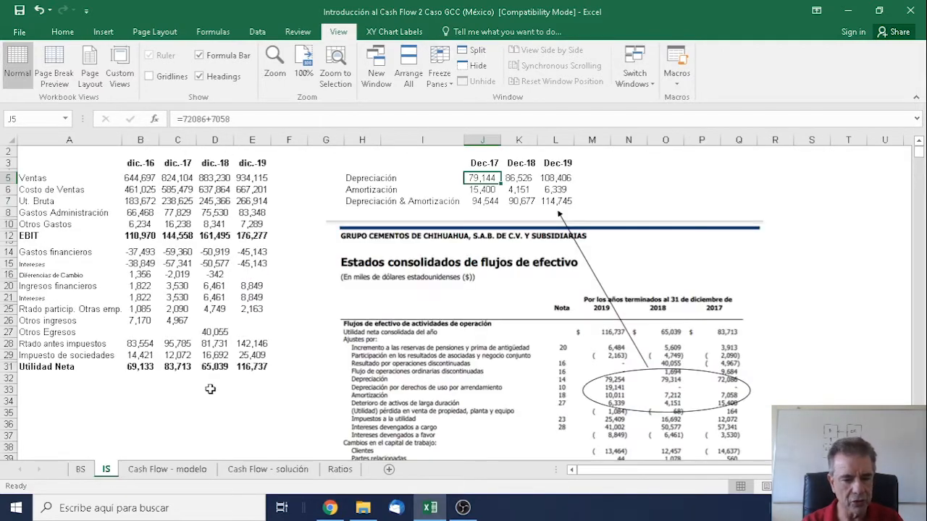
pyautogui.click(262, 368)
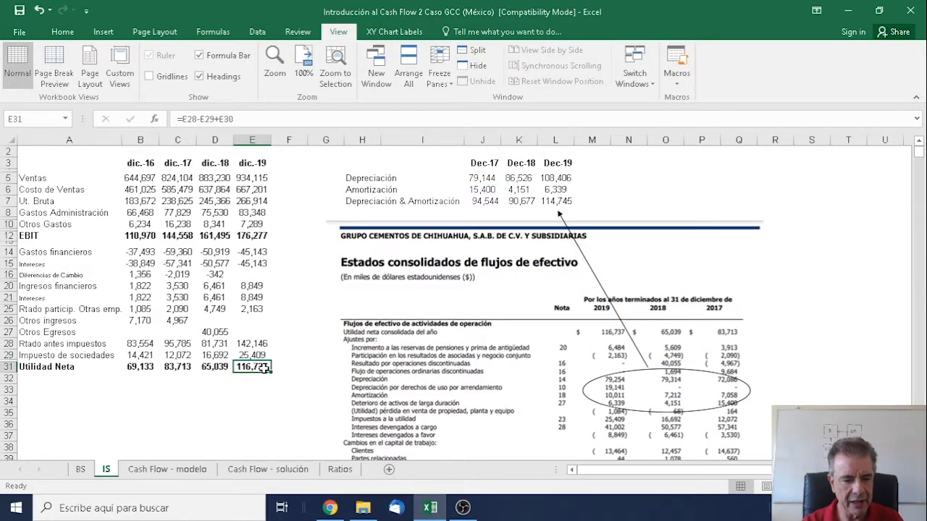
pyautogui.click(81, 470)
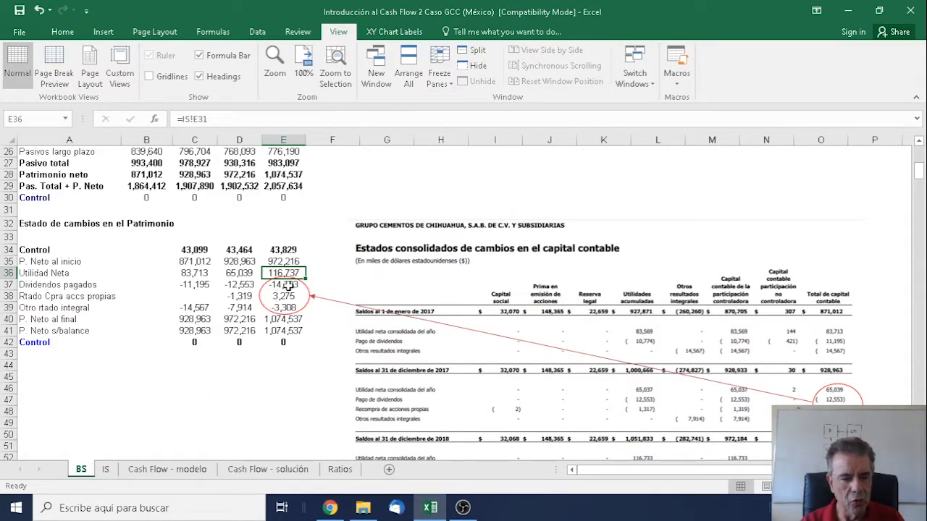
# Step: Compare the formulas for P. Neto al final in E40 and P. Neto s/balance in E41
pyautogui.click(288, 326)
pyautogui.click(290, 315)
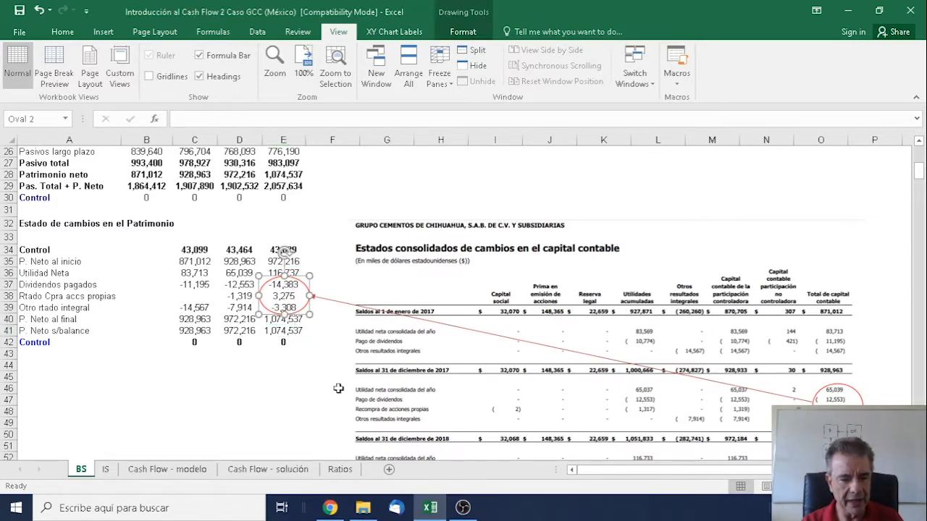
pyautogui.click(291, 330)
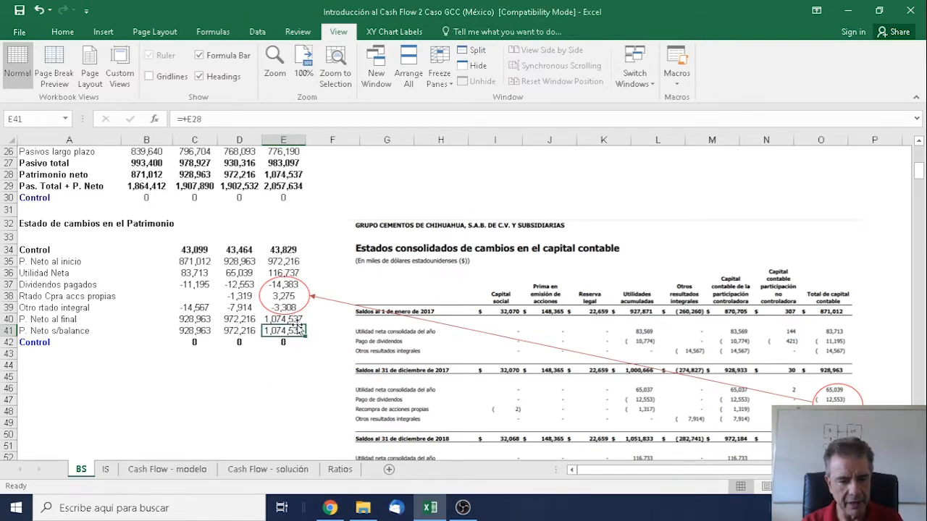
pyautogui.click(296, 319)
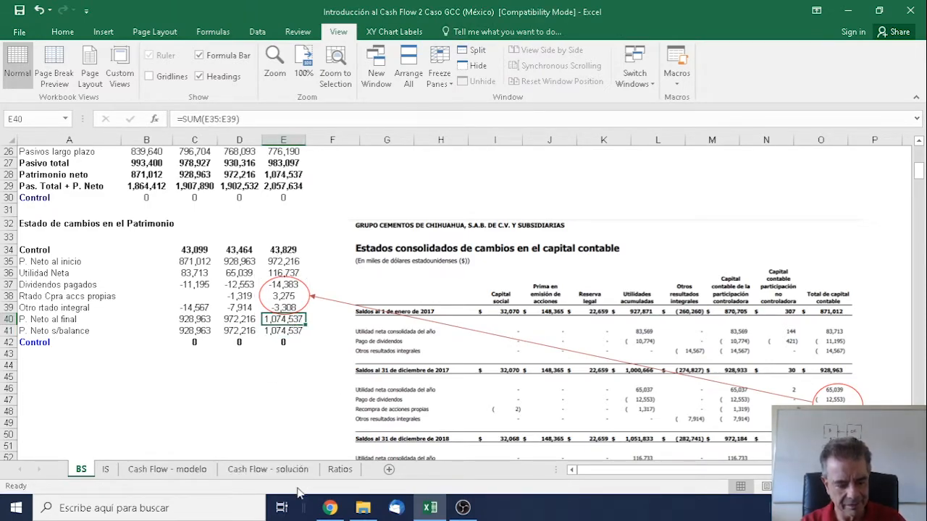
pyautogui.press('F2')
pyautogui.press('Return')
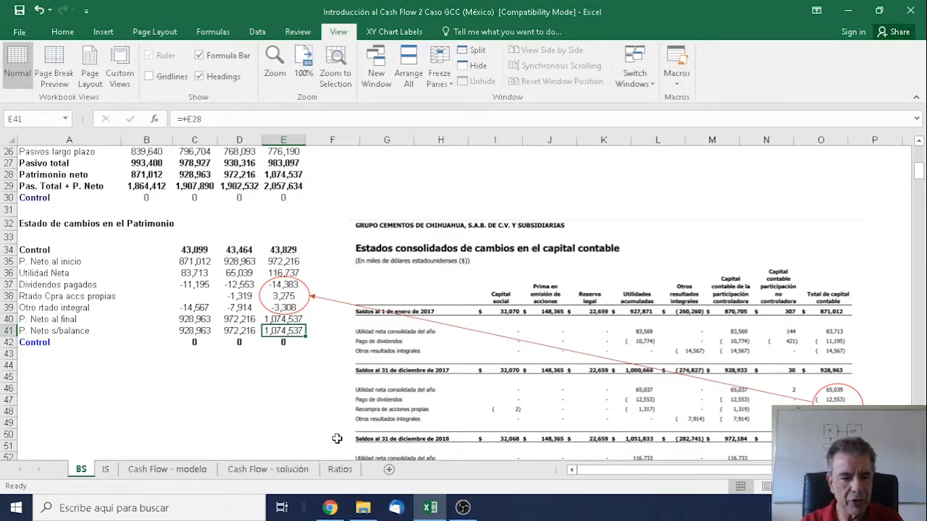
pyautogui.press('F2')
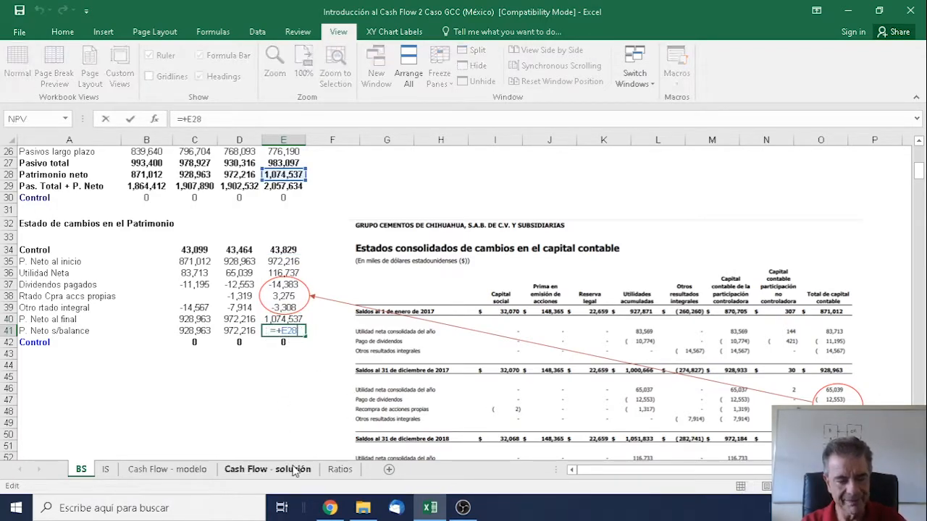
pyautogui.press('Escape')
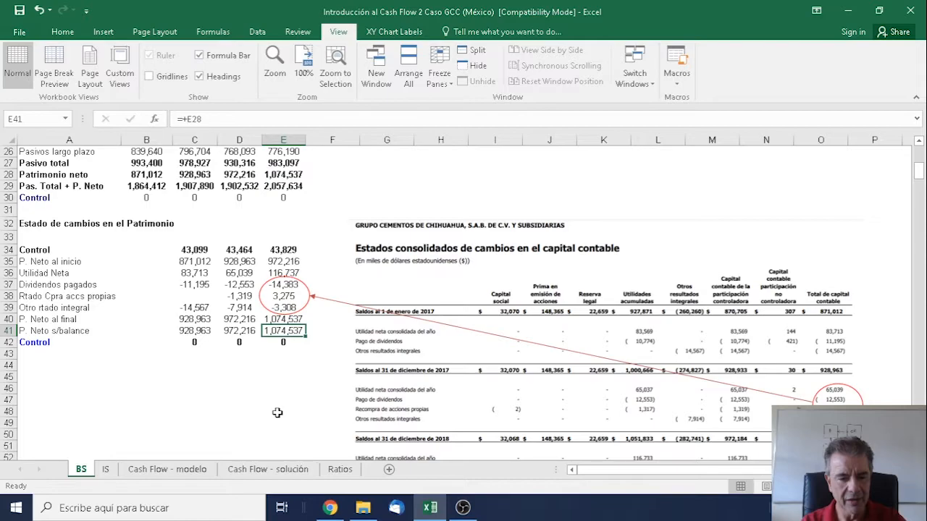
# Step: Inspect the equity Control formula for dic.-19 in cell E42
pyautogui.click(286, 343)
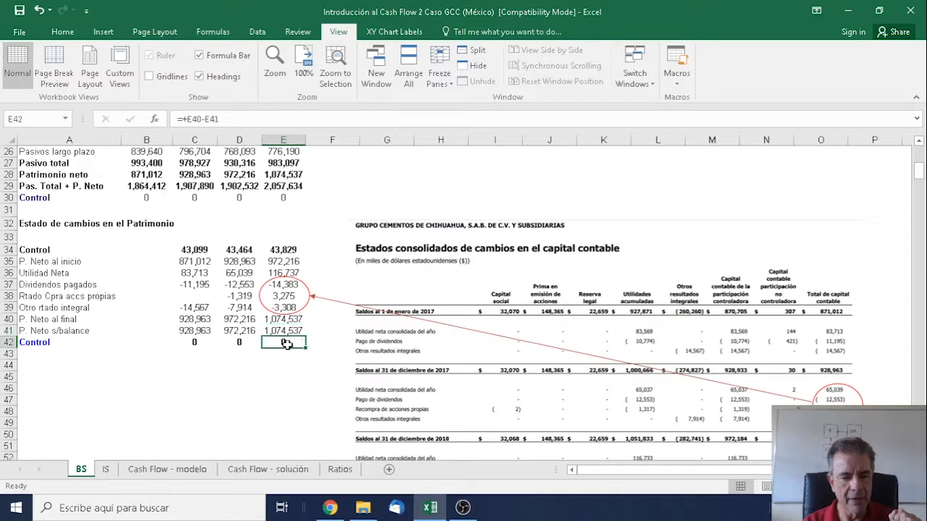
pyautogui.press('F2')
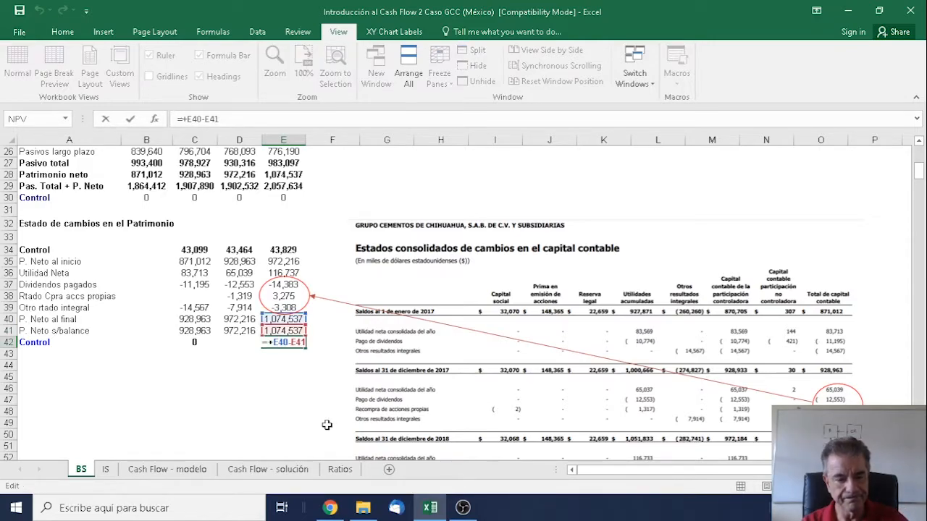
pyautogui.hotkey('ctrl', 'Return')
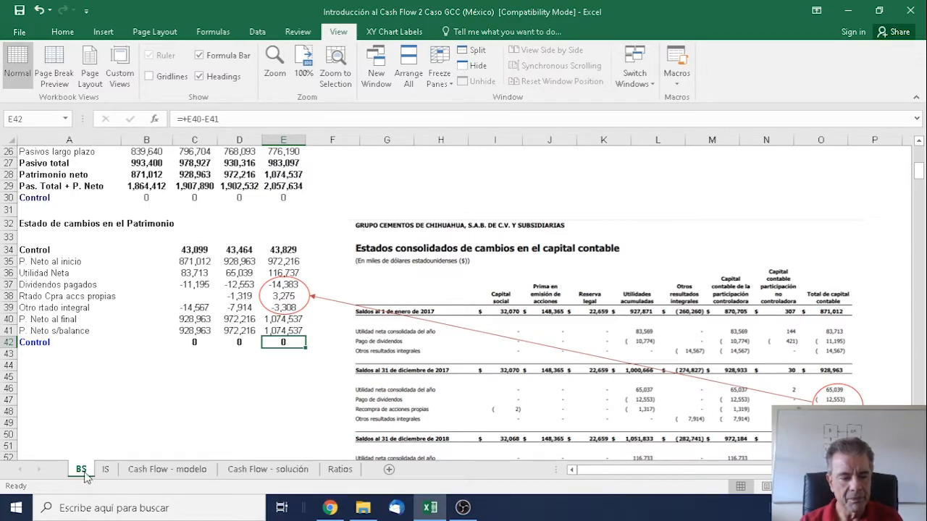
# Step: Review the balance sheet from its start, and on the IS sheet examine the Amortización row J6:L6 and the Dec-17 Depreciación in J5
pyautogui.scroll(8, 92, 445)
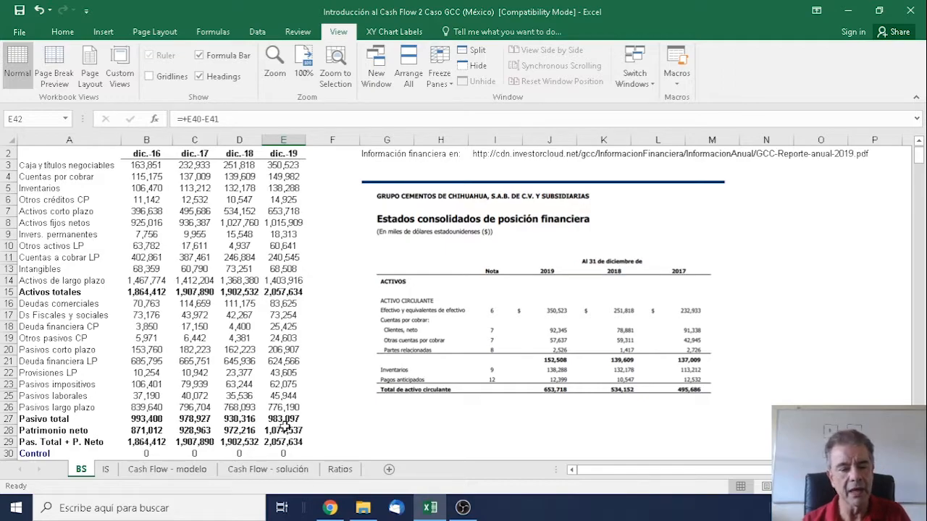
pyautogui.click(106, 471)
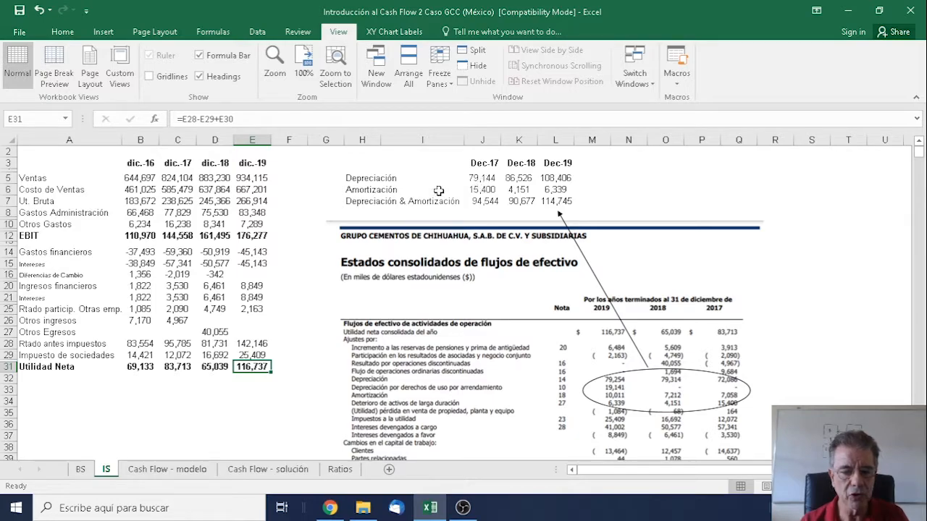
pyautogui.moveTo(486, 193); pyautogui.dragTo(566, 192)
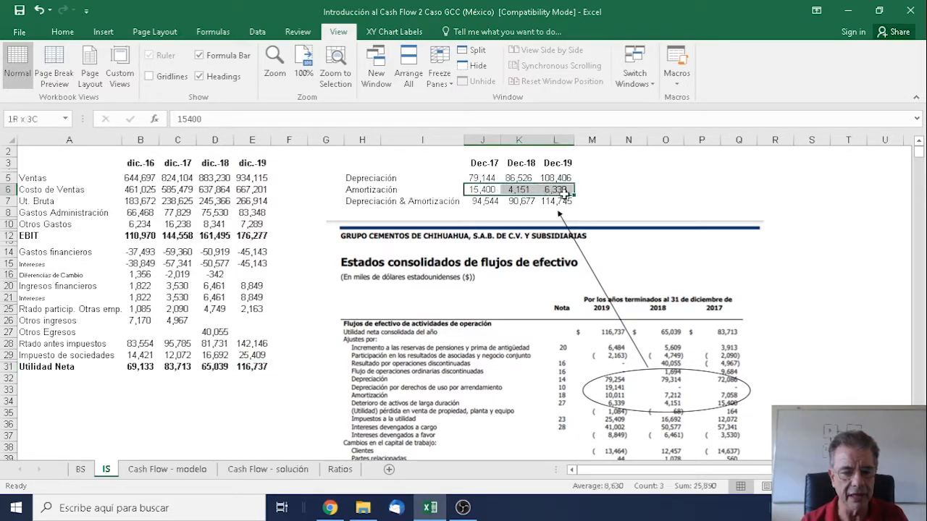
pyautogui.click(487, 178)
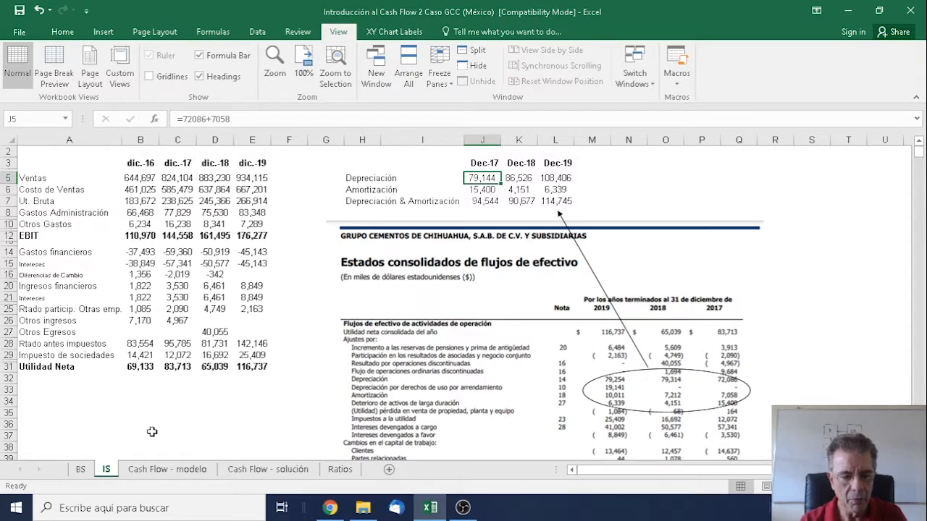
# Step: Look through the blank Cash Flow - modelo sheet and the completed Cash Flow - solución sheet down to its Control row
pyautogui.click(185, 472)
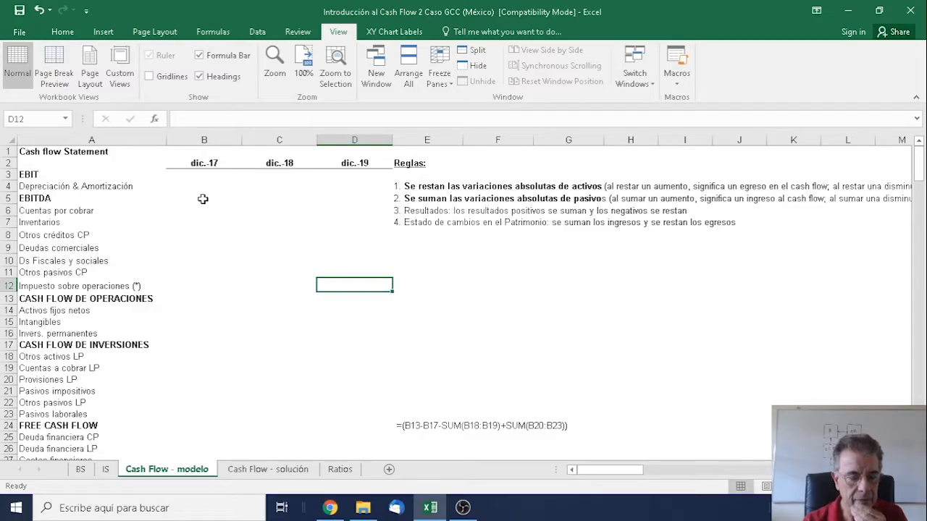
pyautogui.scroll(-6, 206, 218)
pyautogui.scroll(6, 211, 254)
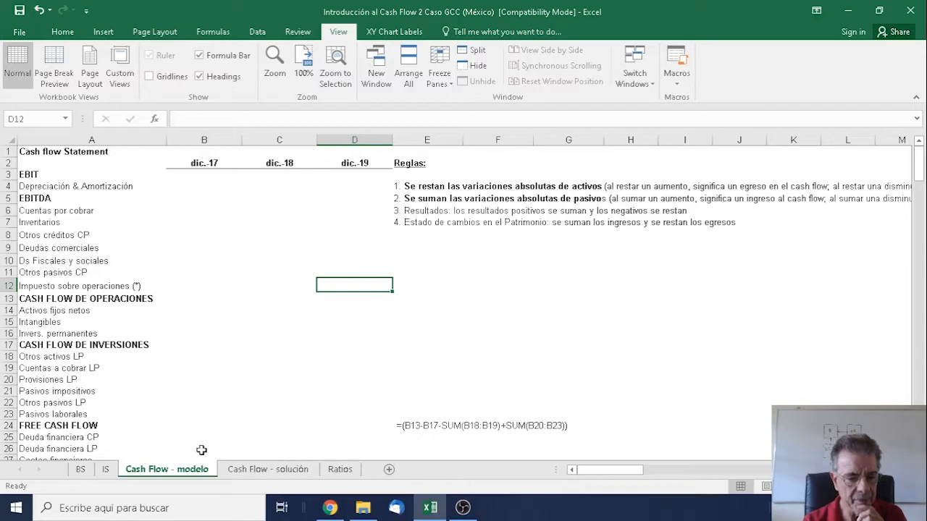
pyautogui.click(232, 473)
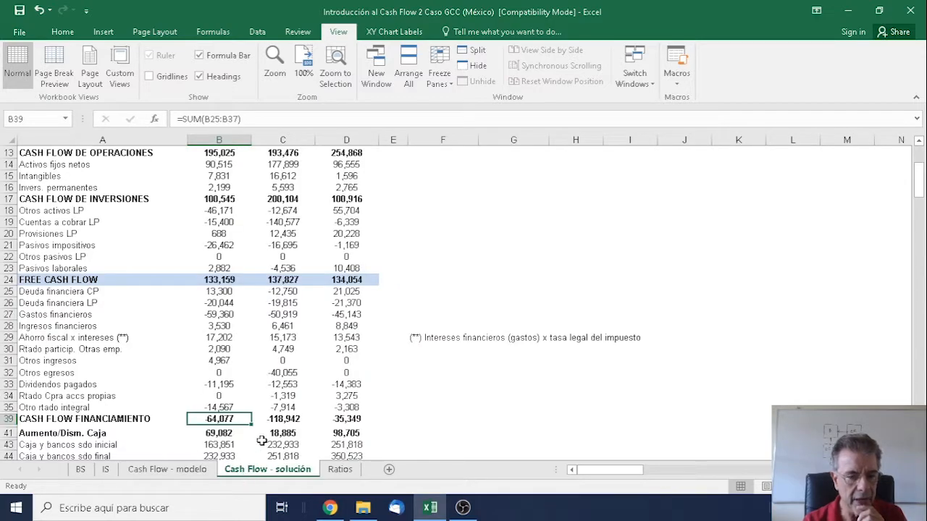
pyautogui.scroll(4, 261, 439)
pyautogui.scroll(-6, 235, 386)
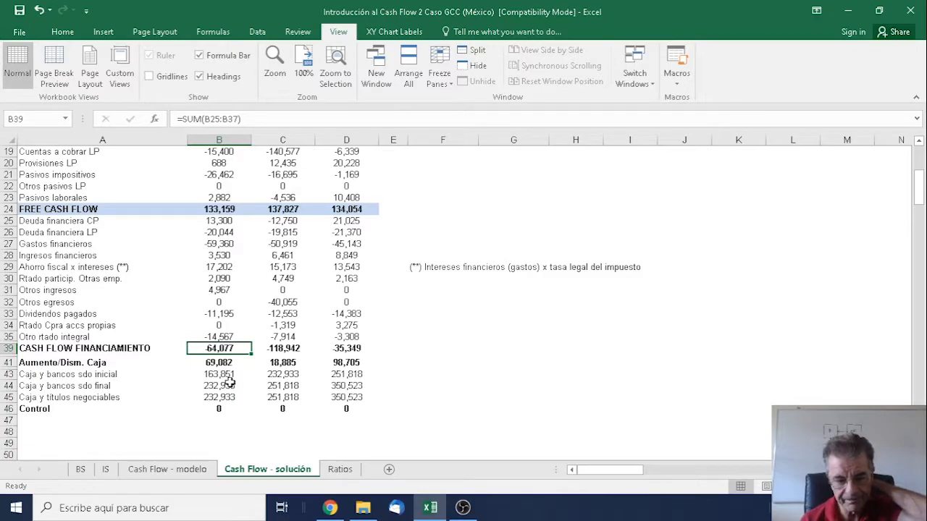
# Step: Return to the Cash Flow - modelo sheet, with a brief check of BS, and examine the EBIT and Depreciación & Amortización rows
pyautogui.click(207, 473)
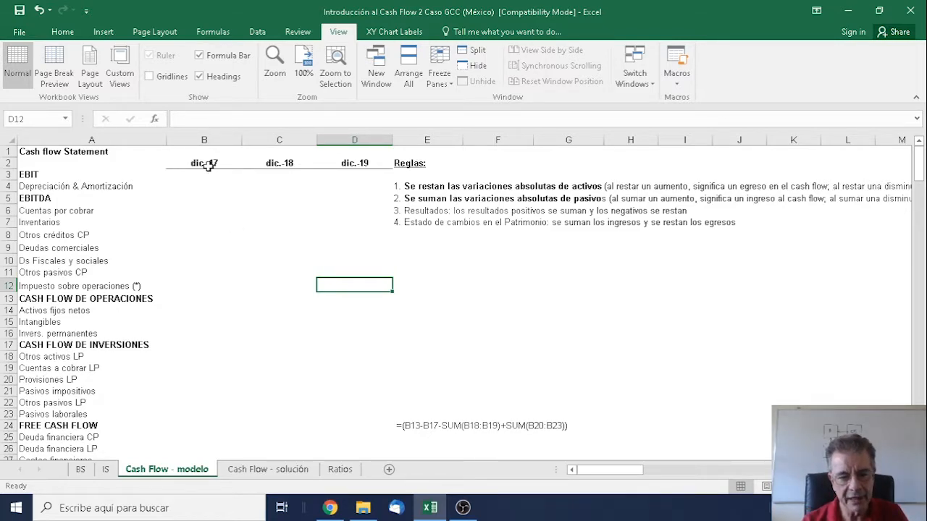
pyautogui.click(81, 469)
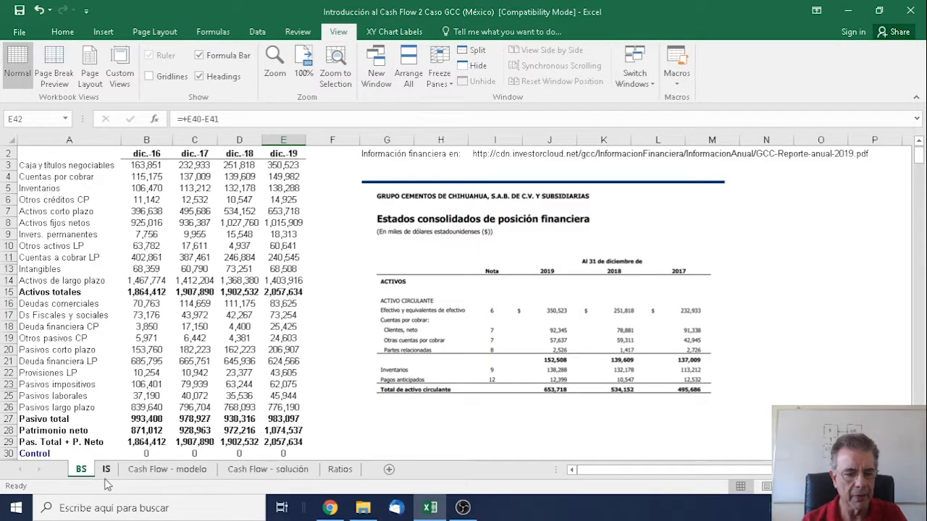
pyautogui.click(156, 473)
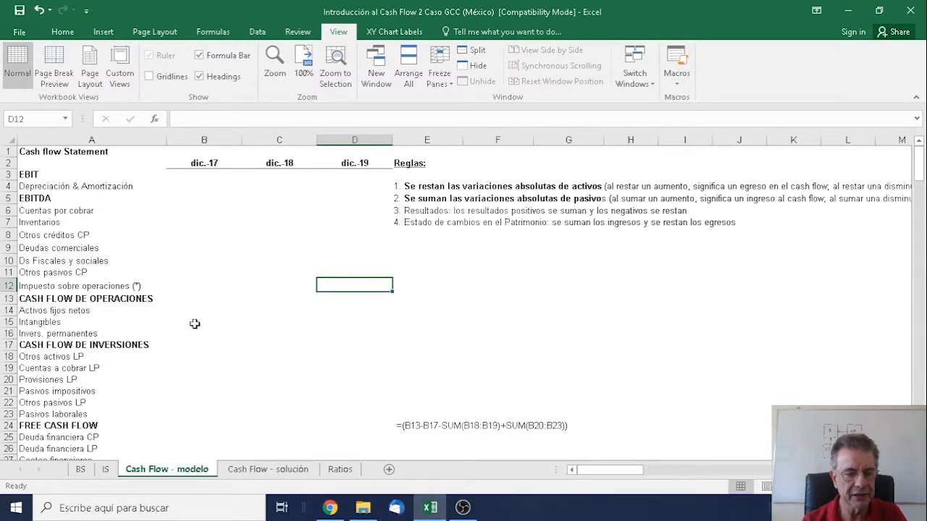
pyautogui.click(214, 187)
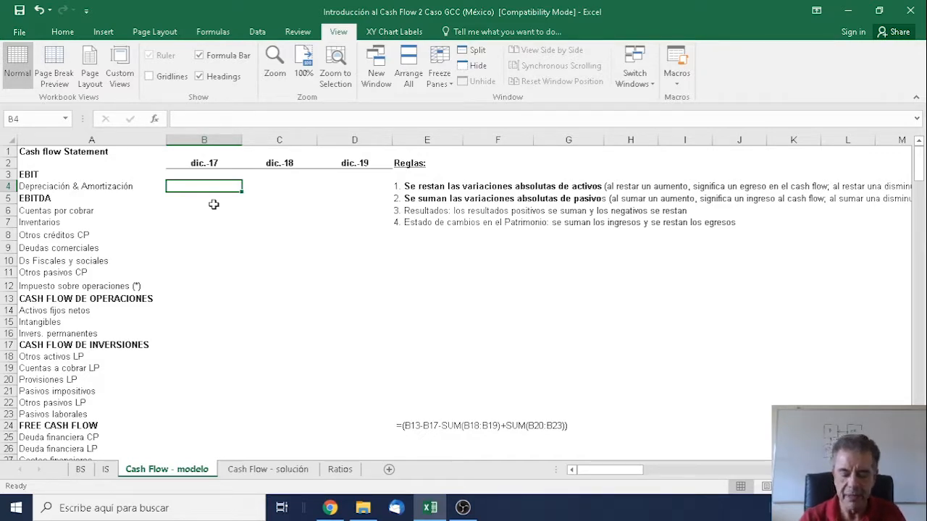
pyautogui.press('Up')
pyautogui.press('Left')
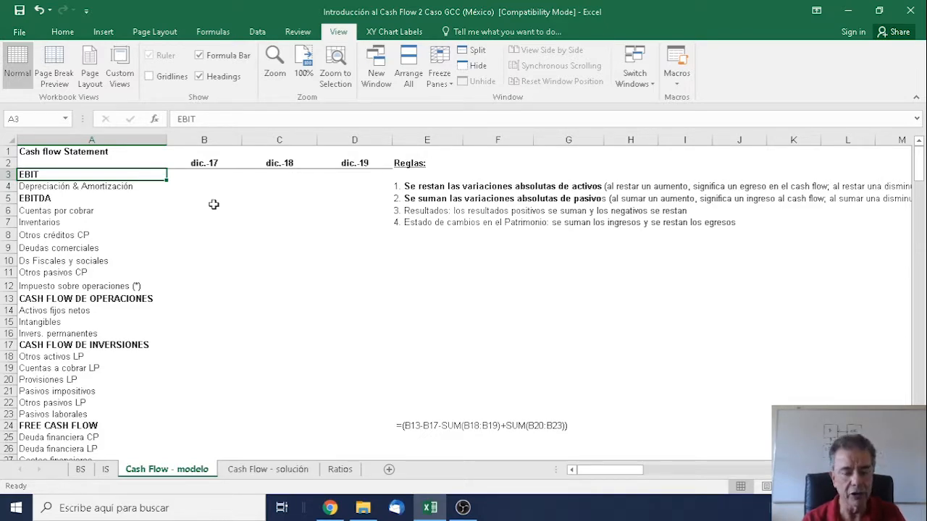
pyautogui.press('Down')
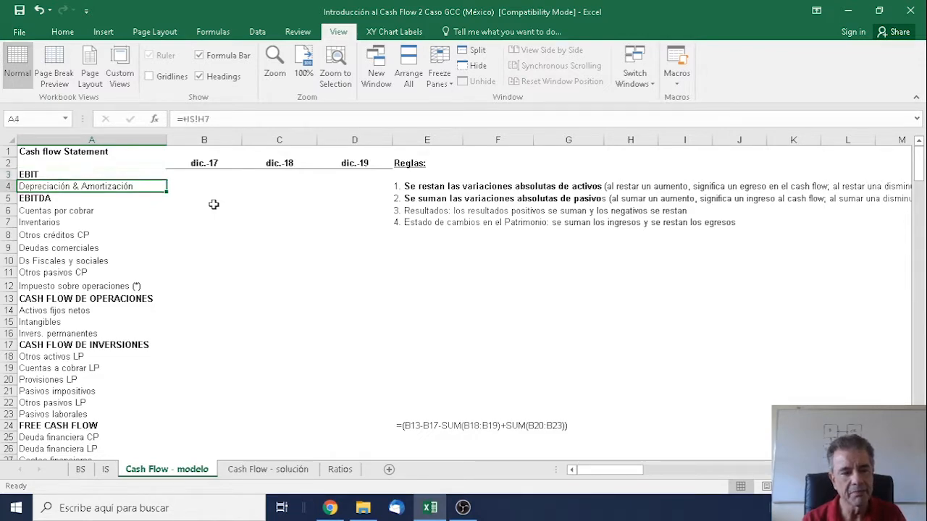
# Step: Review the Cash Flow - modelo rows from EBIT and EBITDA through the working capital lines to CASH FLOW DE OPERACIONES
pyautogui.press('Down')
pyautogui.press('Up')
pyautogui.press('Up')
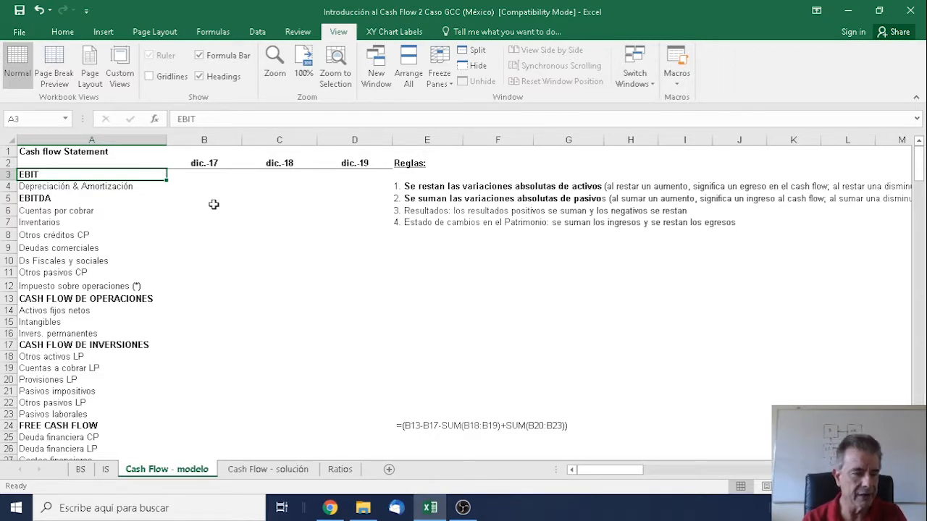
pyautogui.press('Down')
pyautogui.press('Down')
pyautogui.press('Down')
pyautogui.press('Down')
pyautogui.press('Down')
pyautogui.press('Down')
pyautogui.press('Down')
pyautogui.press('Down')
pyautogui.press('Down')
pyautogui.press('Down')
pyautogui.press('Down')
pyautogui.press('Up')
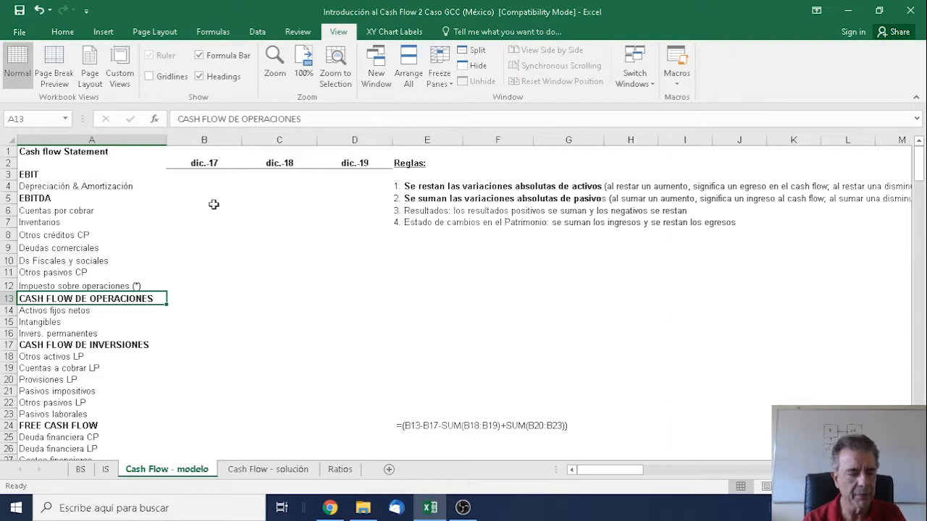
# Step: Review the investment lines down to CASH FLOW DE INVERSIONES and the other long-term asset and liability lines down to FREE CASH FLOW
pyautogui.press('Down')
pyautogui.press('Down')
pyautogui.press('Down')
pyautogui.press('Down')
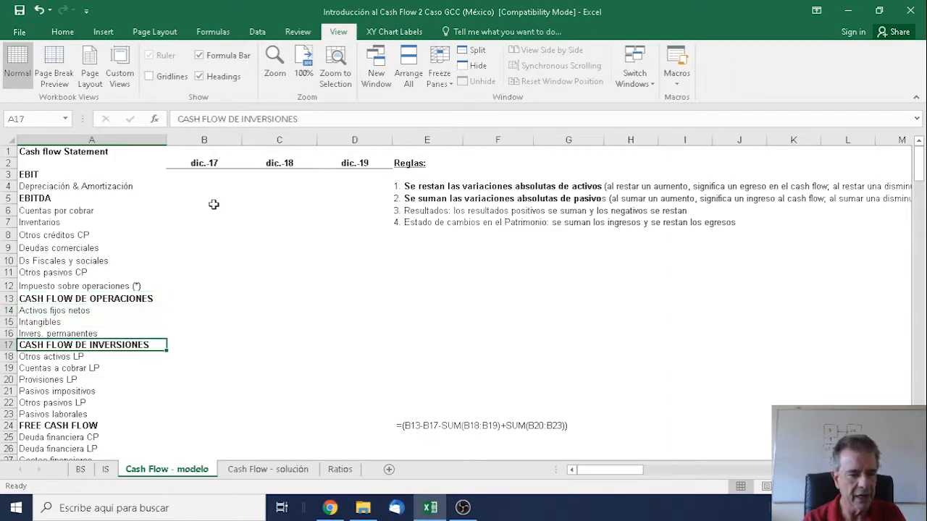
pyautogui.press('Down')
pyautogui.press('Down')
pyautogui.press('Down')
pyautogui.press('Down')
pyautogui.press('Down')
pyautogui.press('Down')
pyautogui.press('Down')
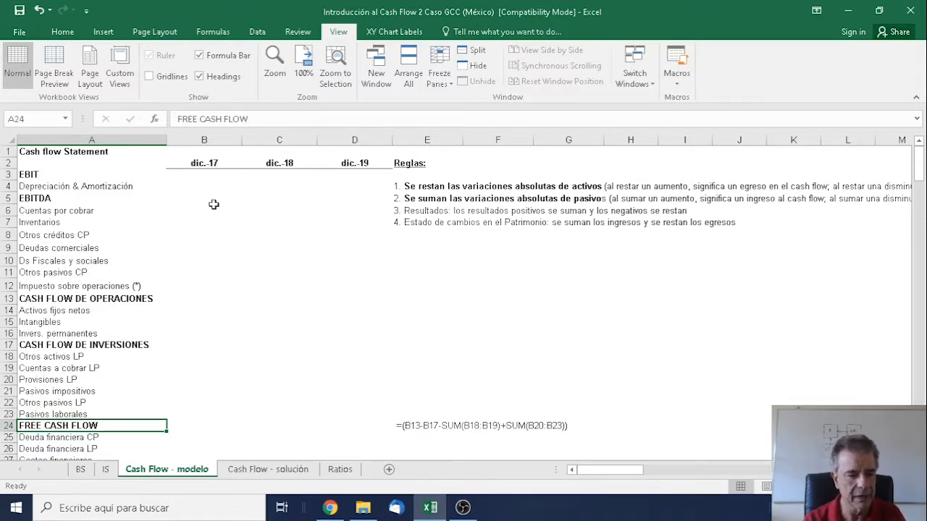
# Step: Review the financing section from Deuda financiera CP through Otro rtado integral to CASH FLOW FINANCIAMIENTO
pyautogui.press('Down')
pyautogui.press('Down')
pyautogui.press('Up')
pyautogui.press('Up')
pyautogui.press('Down')
pyautogui.press('Down')
pyautogui.press('Down')
pyautogui.press('Down')
pyautogui.press('Down')
pyautogui.press('Down')
pyautogui.press('Down')
pyautogui.press('Down')
pyautogui.press('Down')
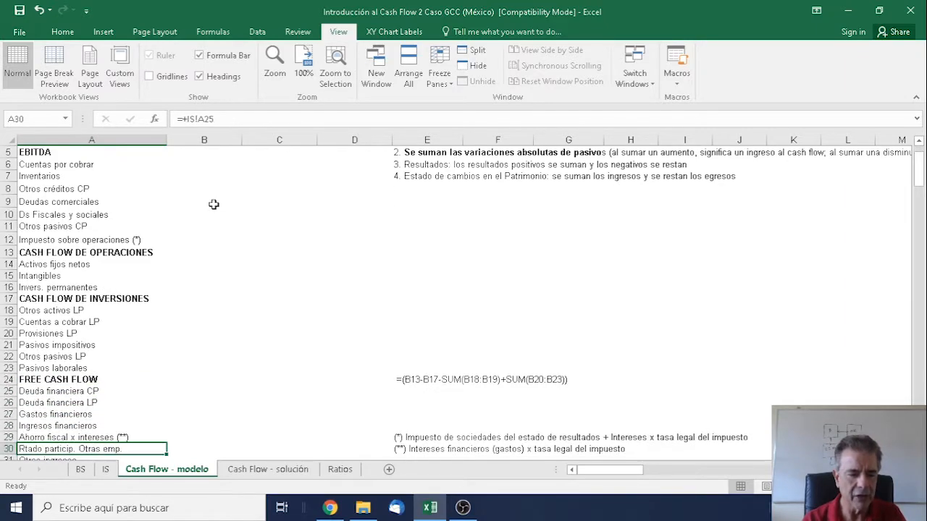
pyautogui.press('Down')
pyautogui.press('Down')
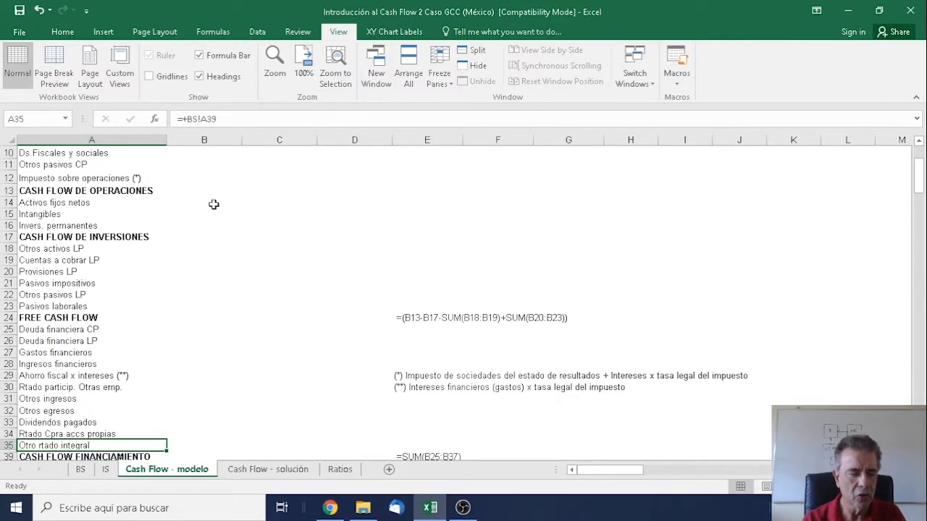
pyautogui.press('Down')
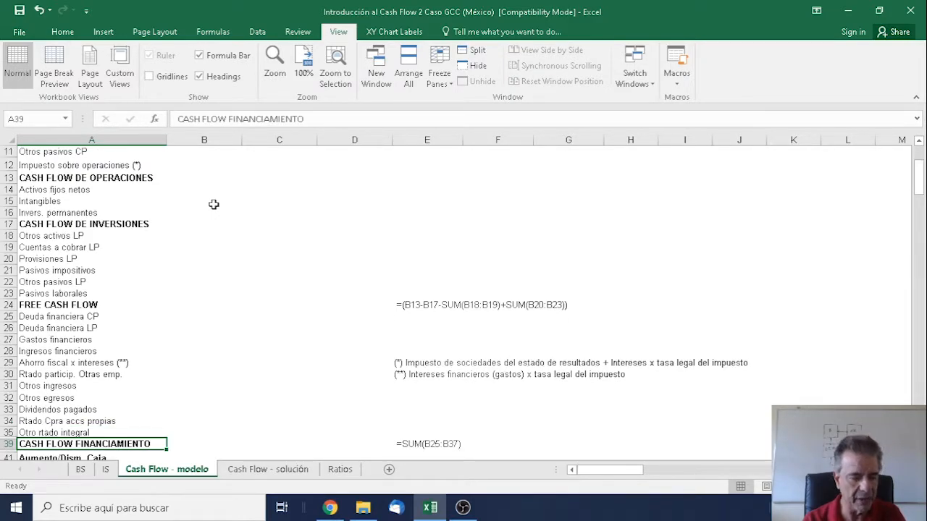
# Step: Examine the closing cash rows from Aumento/Dism. Caja down to Control, and return to the Cash flow Statement title in A1
pyautogui.press('Down')
pyautogui.press('Down')
pyautogui.press('Down')
pyautogui.press('Down')
pyautogui.press('Down')
pyautogui.press('Down')
pyautogui.press('Down')
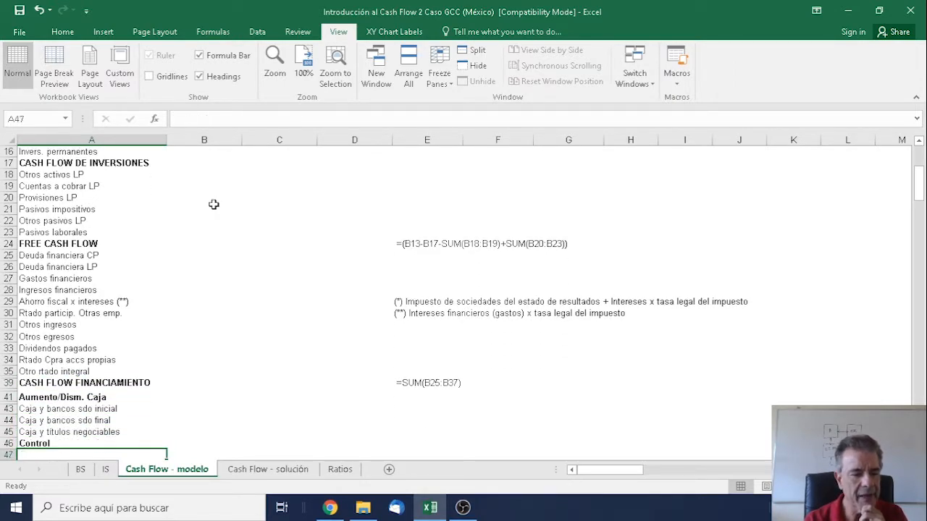
pyautogui.press('Up')
pyautogui.press('Up')
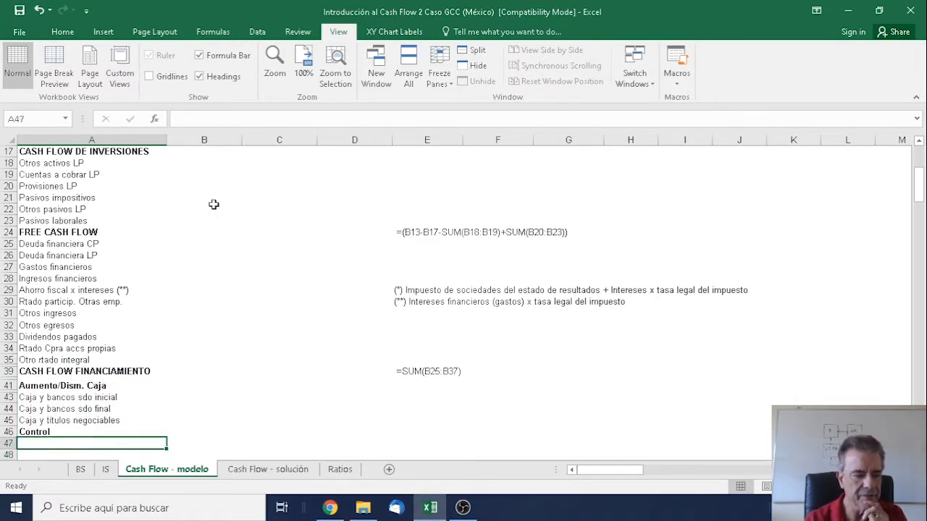
pyautogui.press('Right')
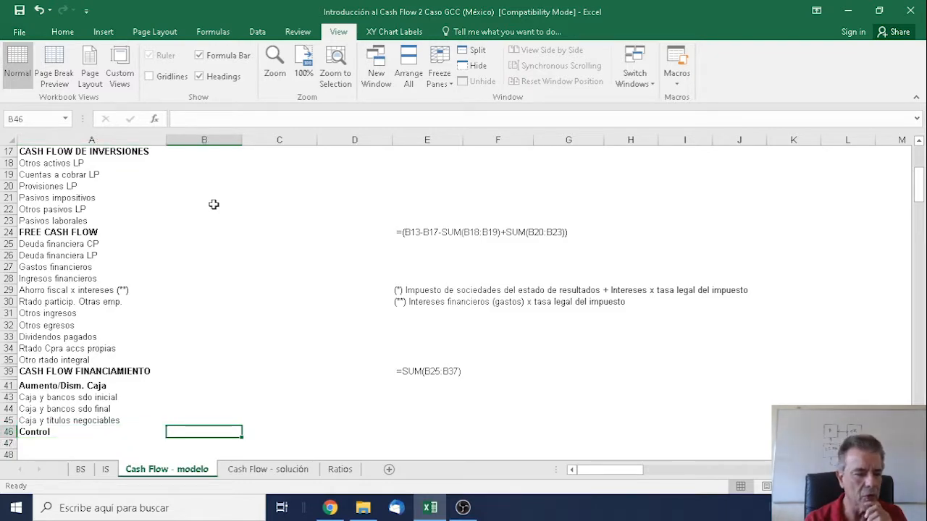
pyautogui.press('Left')
pyautogui.press('Up')
pyautogui.press('Up')
pyautogui.press('Up')
pyautogui.press('Up')
pyautogui.press('Up')
pyautogui.press('Up')
pyautogui.press('Up')
pyautogui.press('Up')
pyautogui.press('Up')
pyautogui.press('Up')
pyautogui.press('Up')
pyautogui.press('Up')
pyautogui.press('Up')
pyautogui.press('Up')
pyautogui.press('Up')
pyautogui.press('Up')
pyautogui.press('Up')
pyautogui.press('Up')
pyautogui.press('Up')
pyautogui.press('Up')
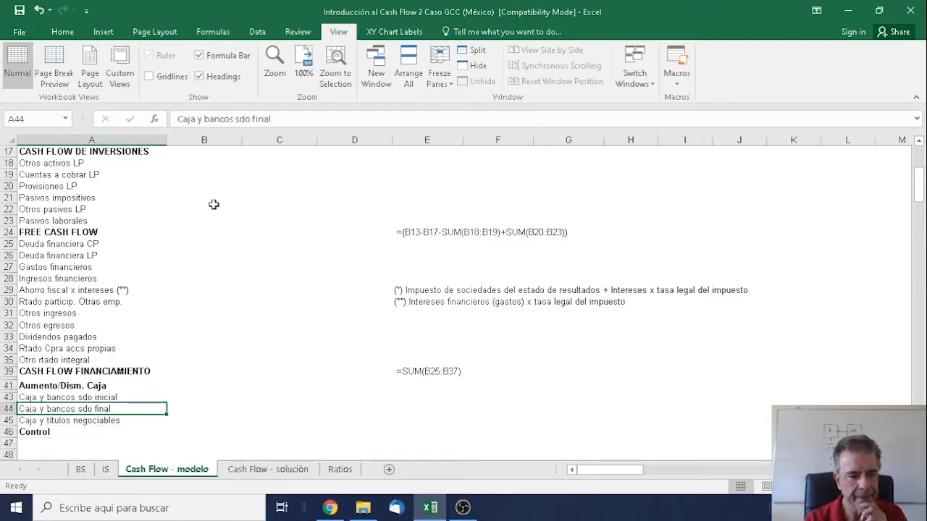
pyautogui.press('Up')
pyautogui.press('Up')
pyautogui.press('Up')
pyautogui.press('Up')
pyautogui.press('Up')
pyautogui.press('Up')
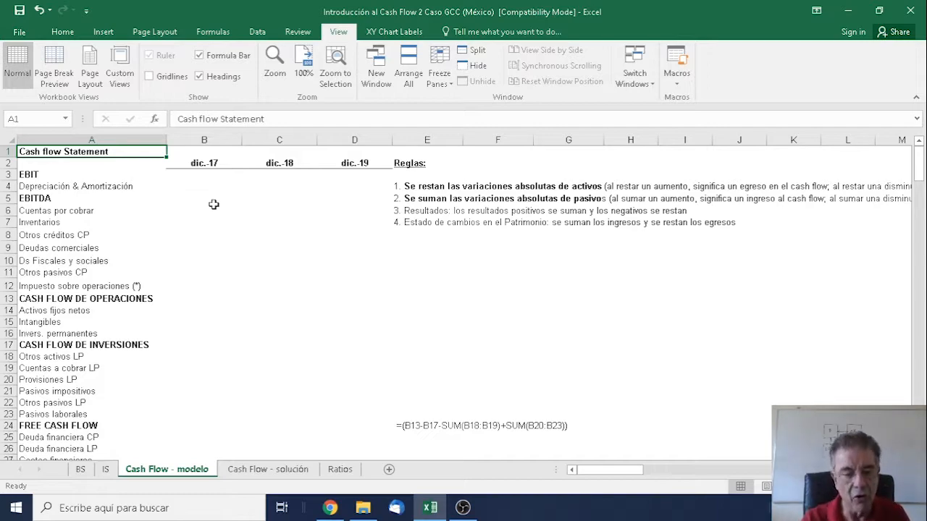
# Step: Open a second window of the workbook arranged vertically beside the first, and display the IS sheet in it after a brief look at BS
pyautogui.click(376, 68)
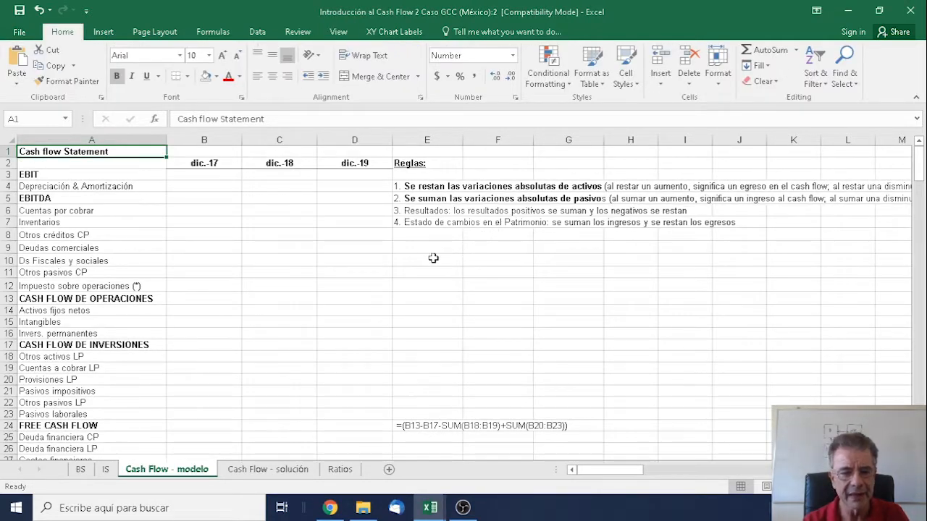
pyautogui.click(335, 33)
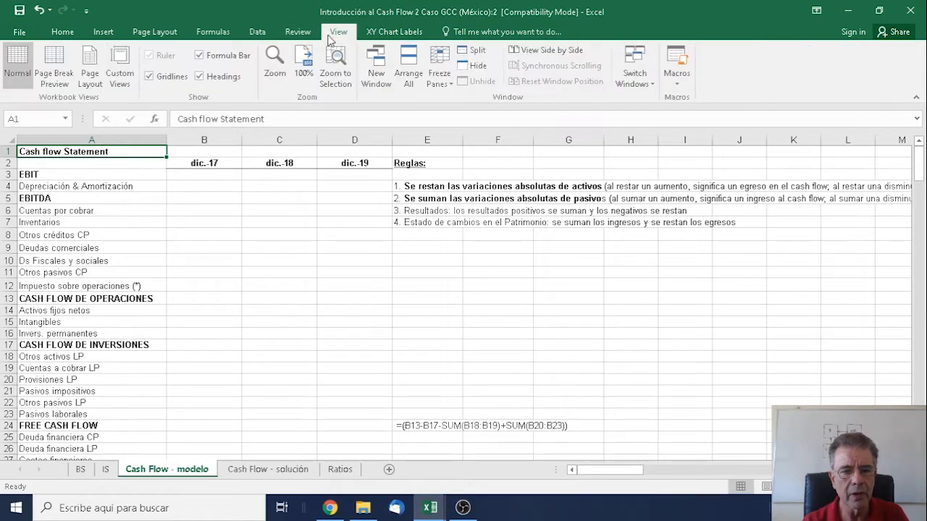
pyautogui.click(409, 69)
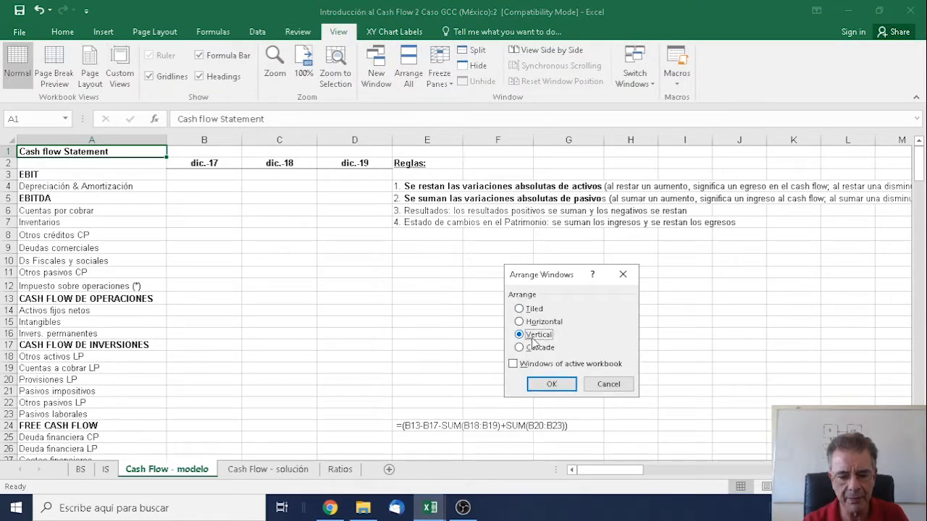
pyautogui.click(543, 385)
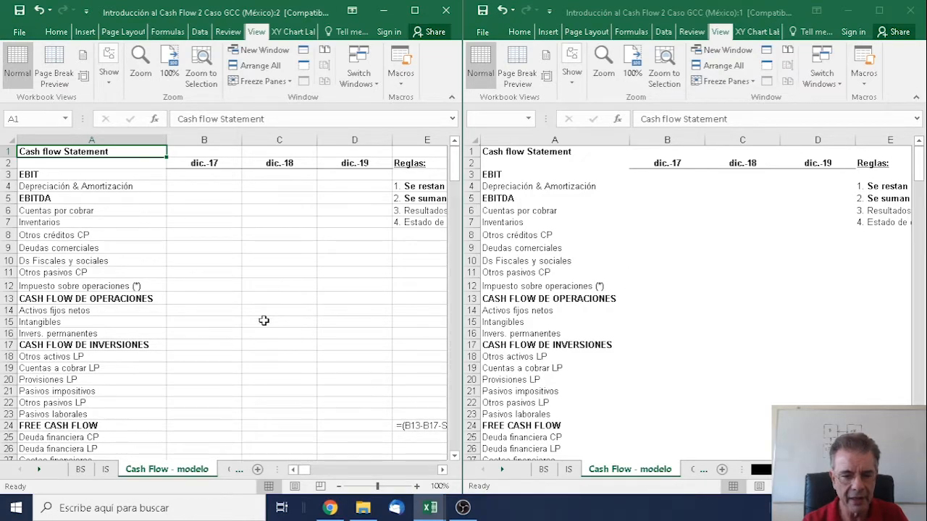
pyautogui.click(82, 470)
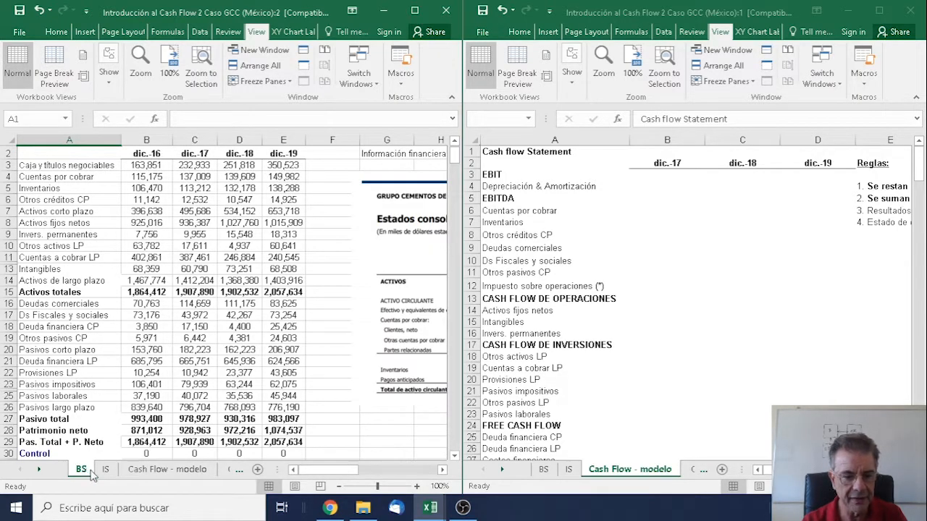
pyautogui.click(109, 471)
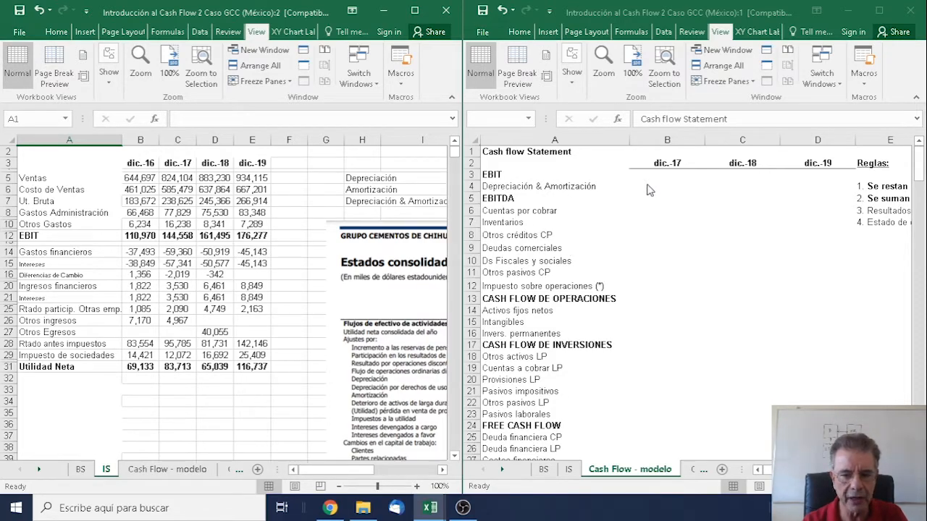
# Step: On the Cash Flow - modelo sheet, link the dic.-17 EBIT in B3 to the income statement with +IS!C12
pyautogui.click(623, 191)
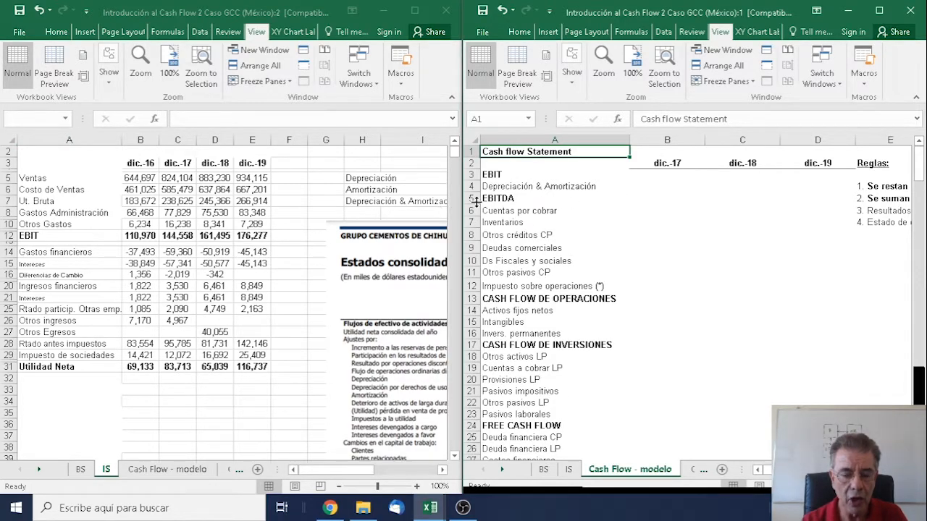
pyautogui.click(648, 177)
pyautogui.write('+')
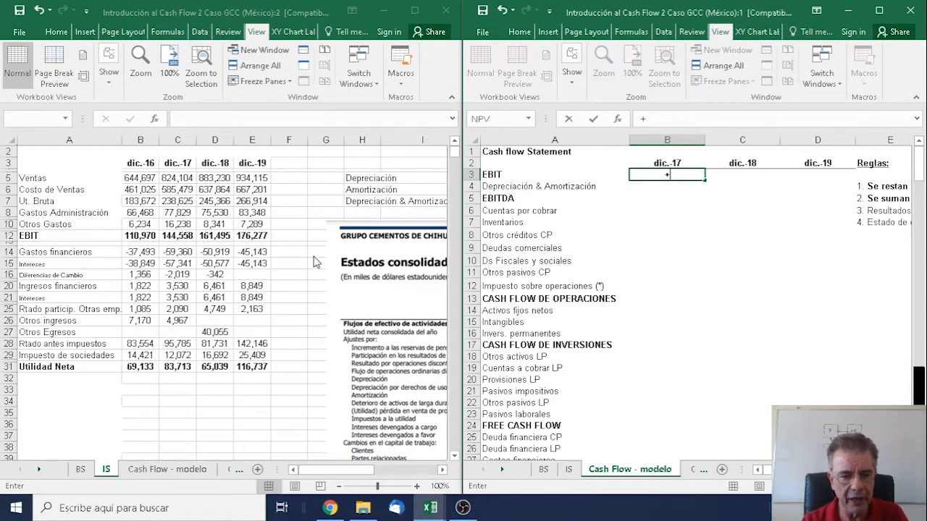
pyautogui.click(176, 236)
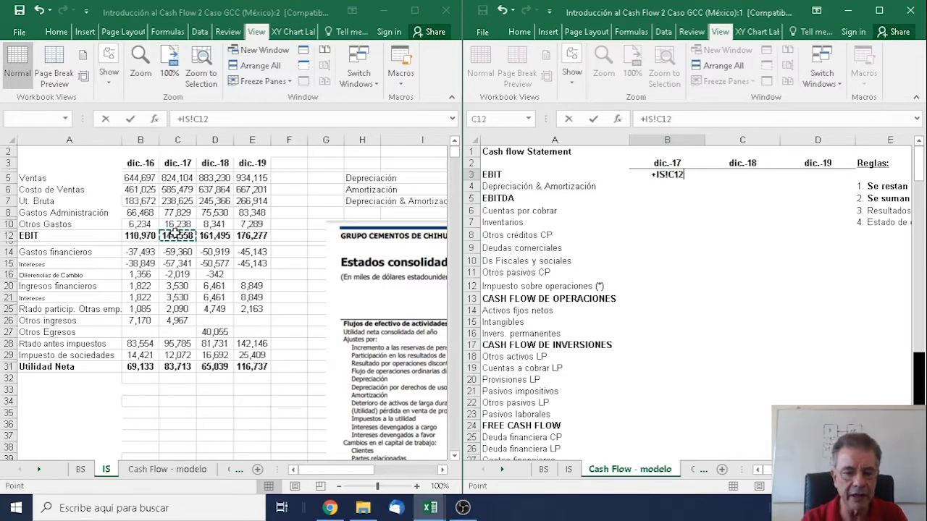
pyautogui.press('Return')
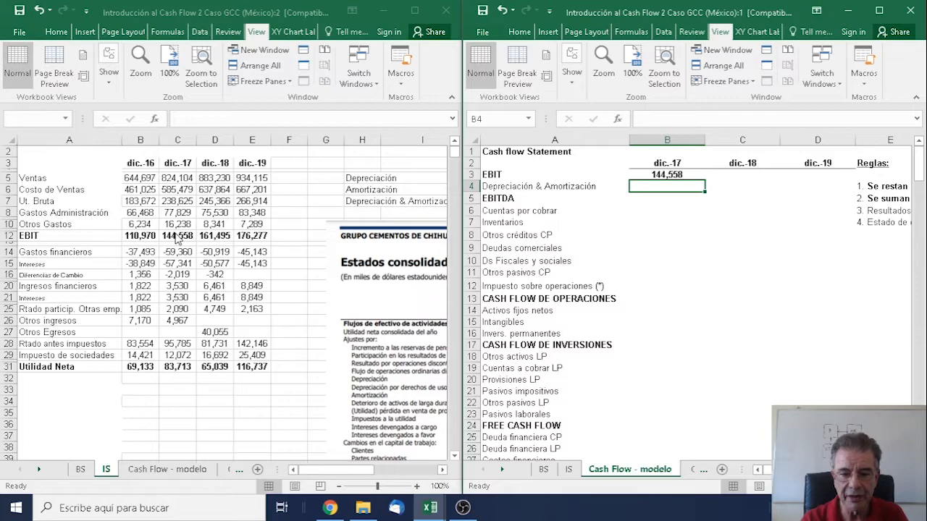
# Step: Link the dic.-17 Depreciación & Amortización in B4 to the income statement sheet with +IS!J7
pyautogui.write('+IS!H7')
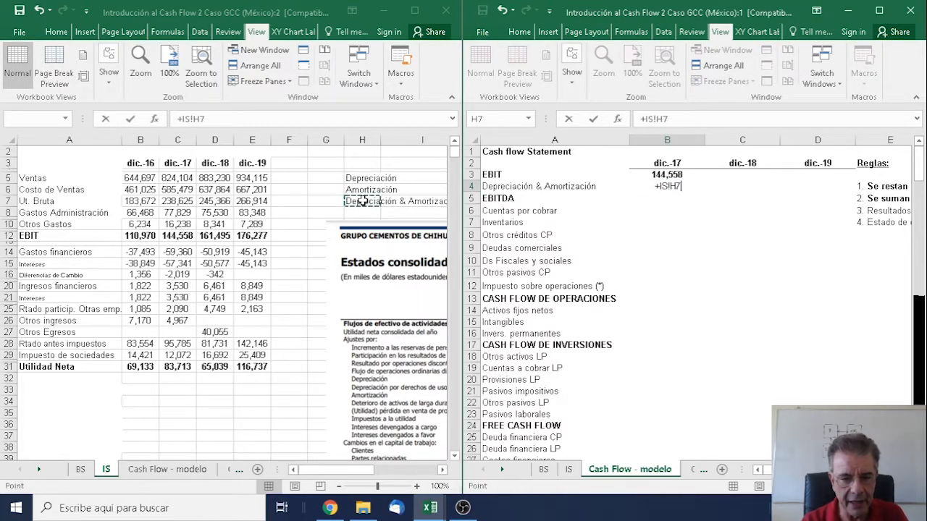
pyautogui.click(366, 201)
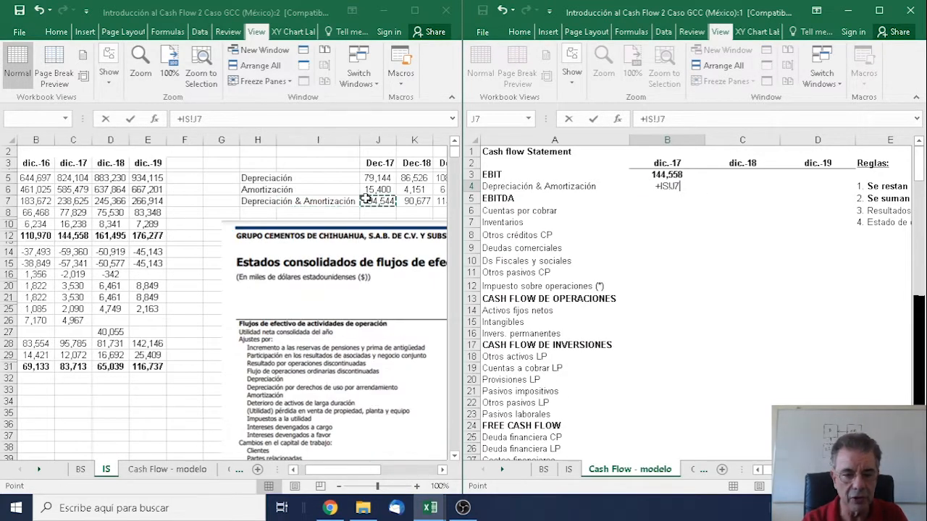
pyautogui.press('Return')
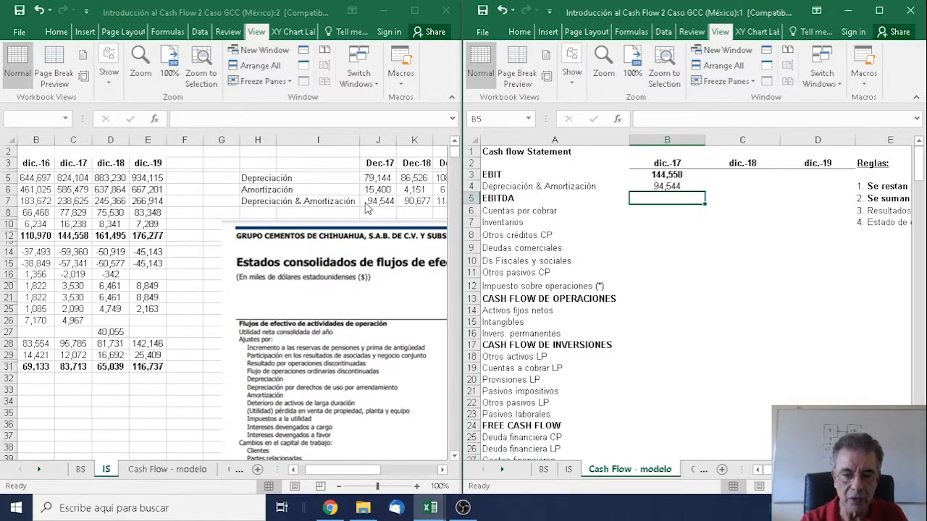
# Step: On the IS sheet, examine the dic.-16 Costo de Ventas in B6 and Gastos Administración in B8
pyautogui.click(74, 195)
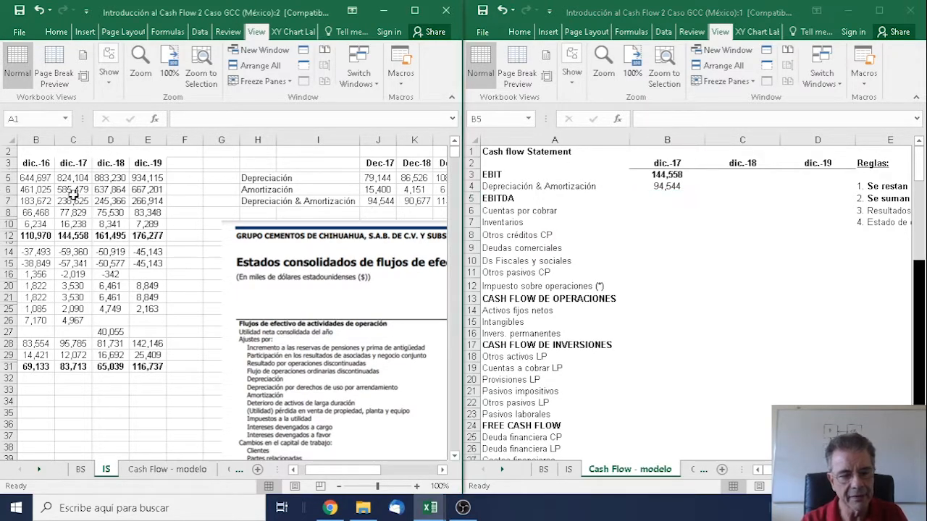
pyautogui.click(75, 192)
pyautogui.press('Left')
pyautogui.press('Left')
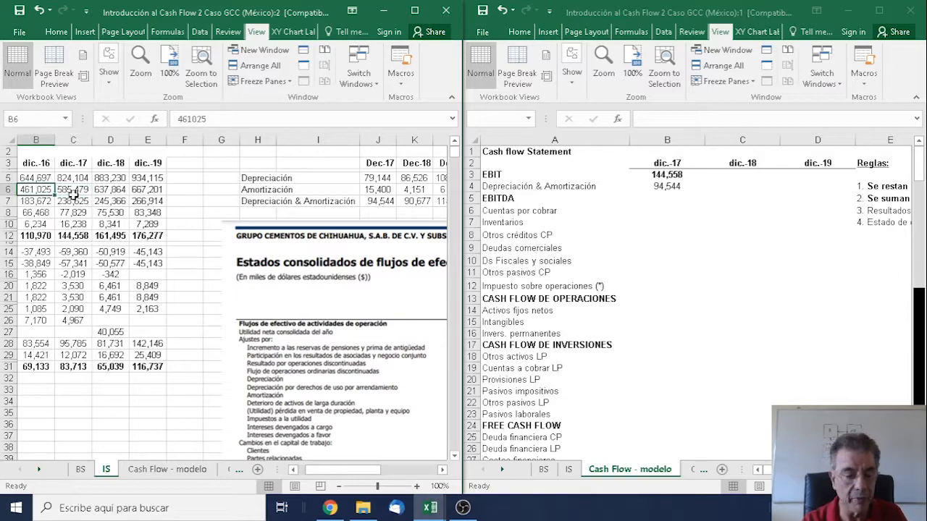
pyautogui.press('Right')
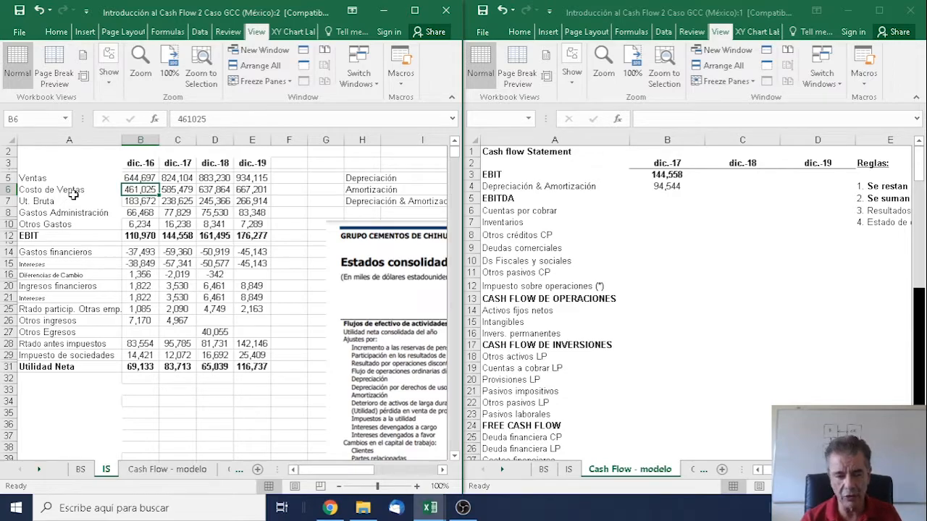
pyautogui.press('Down')
pyautogui.press('Down')
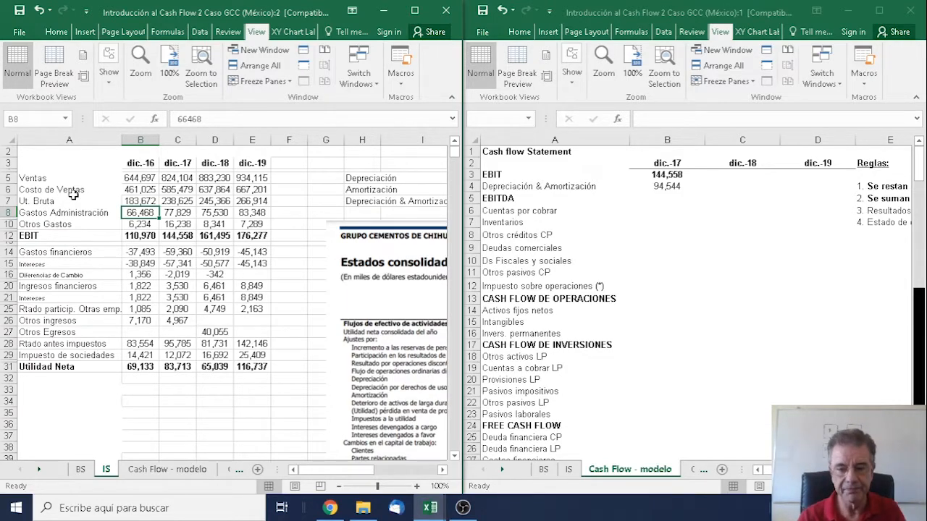
# Step: Calculate the dic.-17 EBITDA in B5 of the Cash Flow - modelo sheet with the formula +B3+B4
pyautogui.click(670, 188)
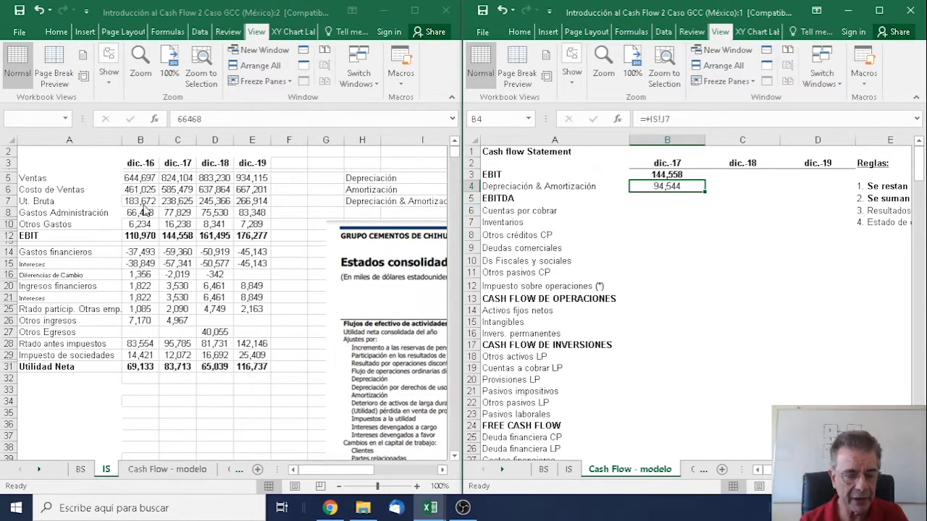
pyautogui.click(673, 203)
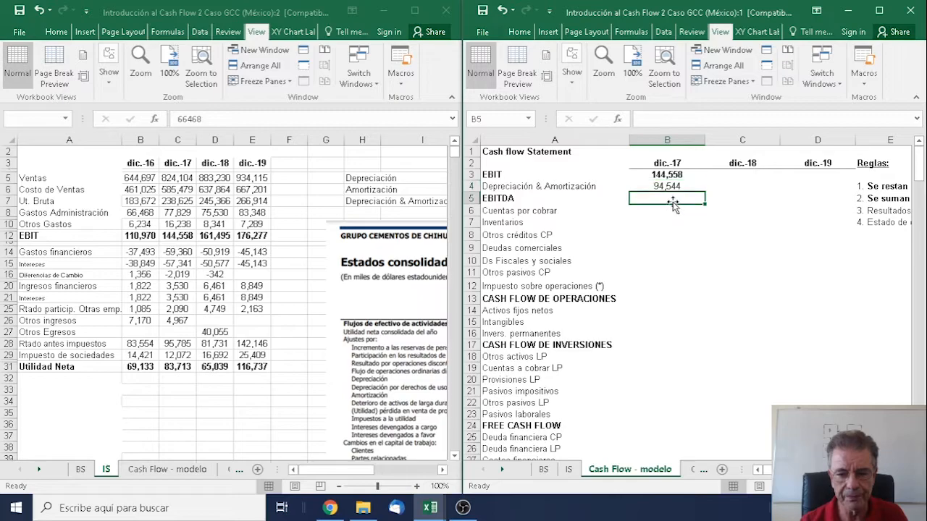
pyautogui.write('+')
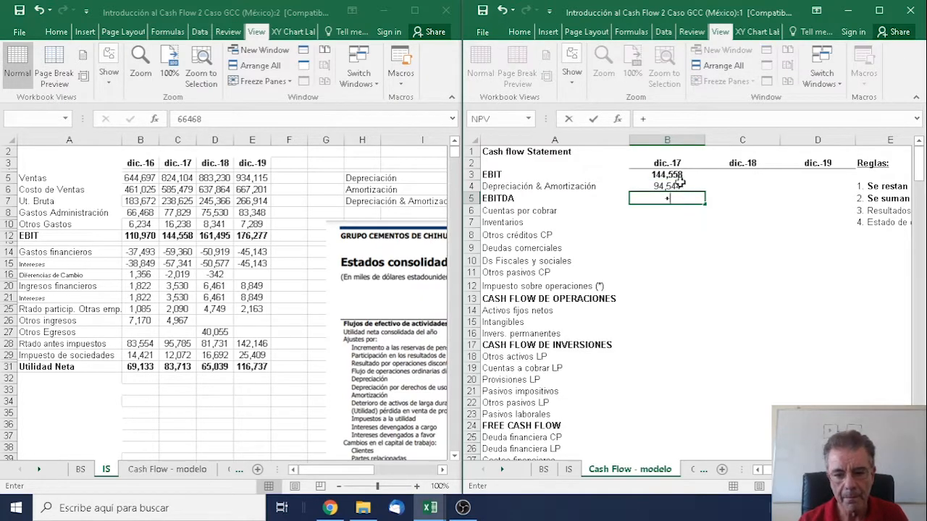
pyautogui.click(678, 174)
pyautogui.write('+')
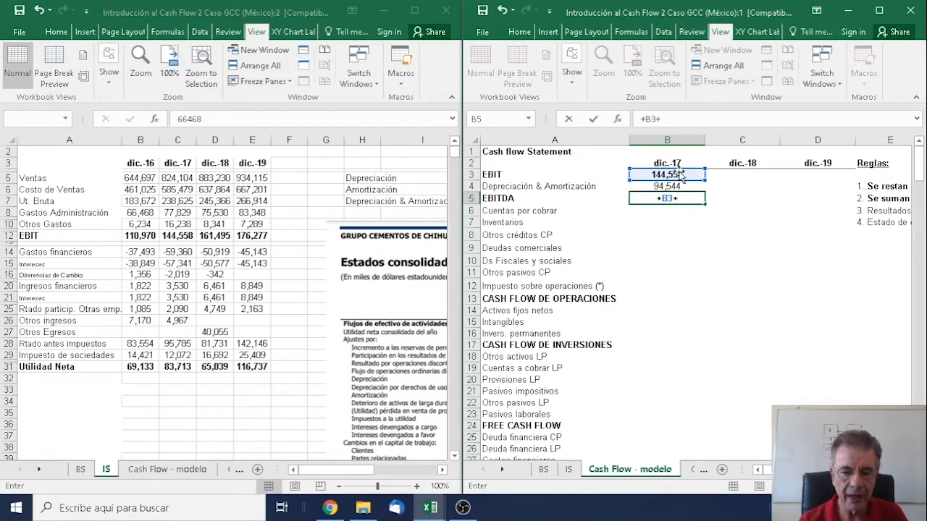
pyautogui.click(677, 185)
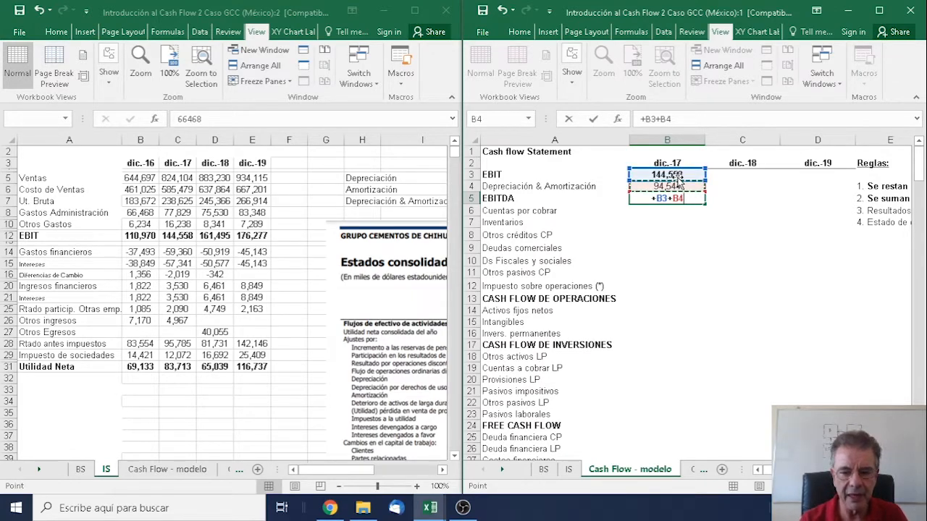
pyautogui.press('Return')
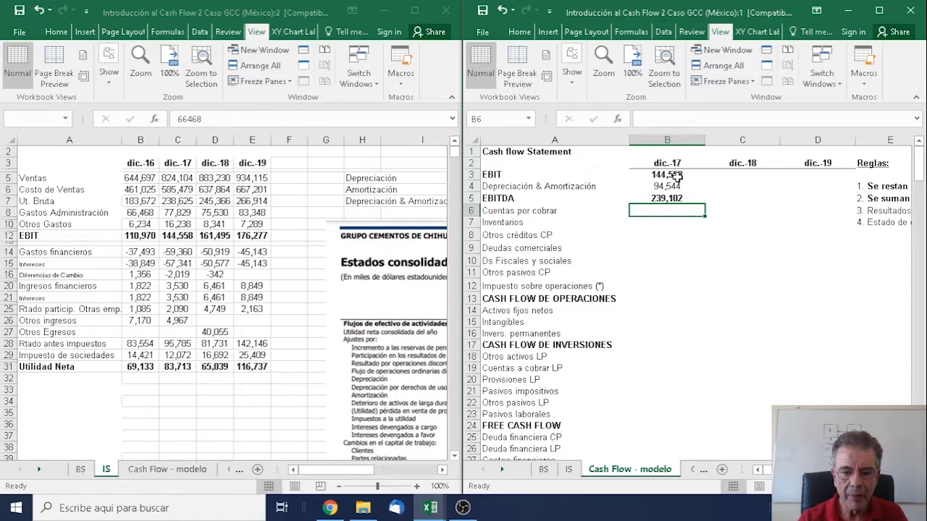
# Step: Look over the working capital rows from Cuentas por cobrar to Ds Fiscales y sociales on the Cash Flow - modelo sheet
pyautogui.press('Down')
pyautogui.press('Down')
pyautogui.press('Down')
pyautogui.press('Down')
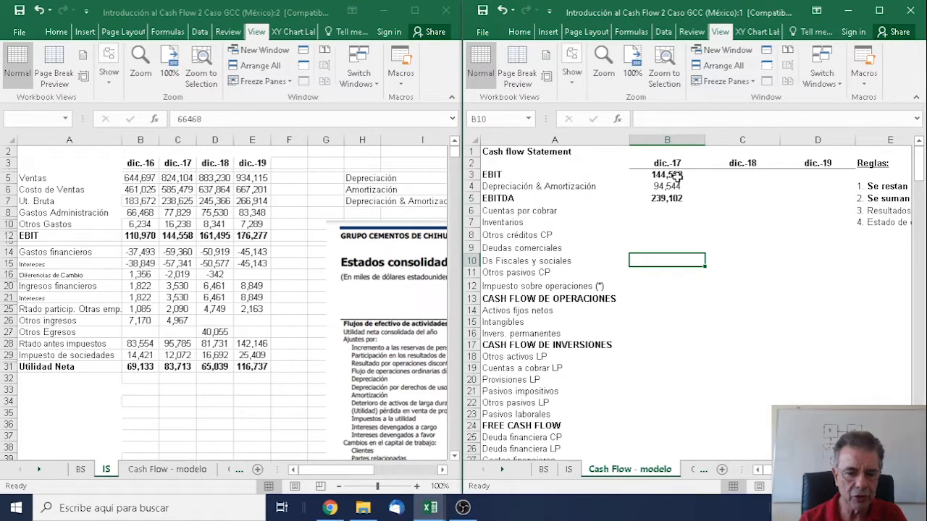
pyautogui.press('Up')
pyautogui.press('Up')
pyautogui.press('Up')
pyautogui.press('Up')
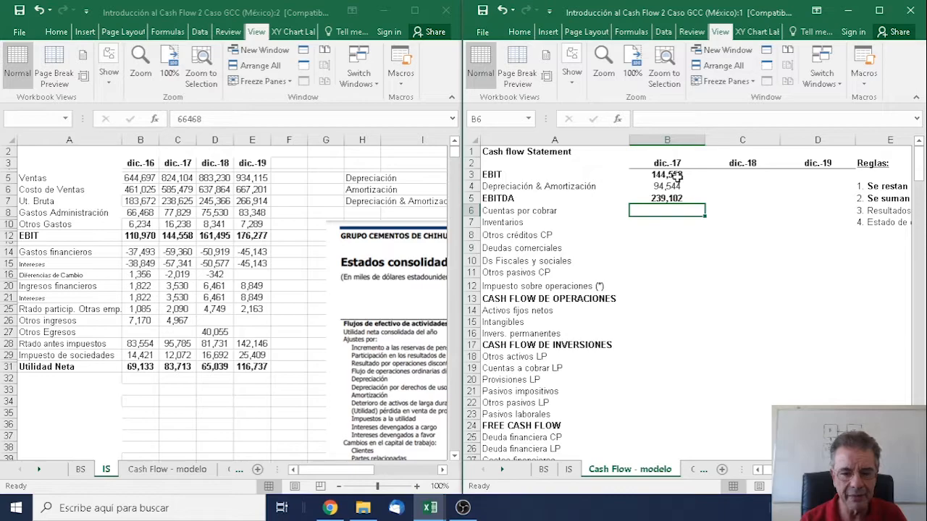
# Step: Show the BS sheet beside the cash flow and calculate the dic.-17 Cuentas por cobrar change in B6 with +BS!C4-BS!B4
pyautogui.click(80, 474)
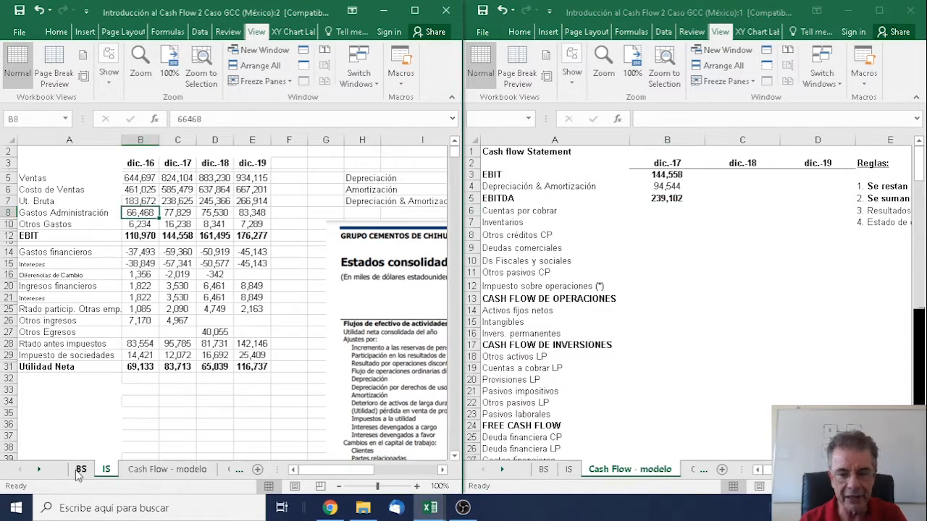
pyautogui.click(79, 471)
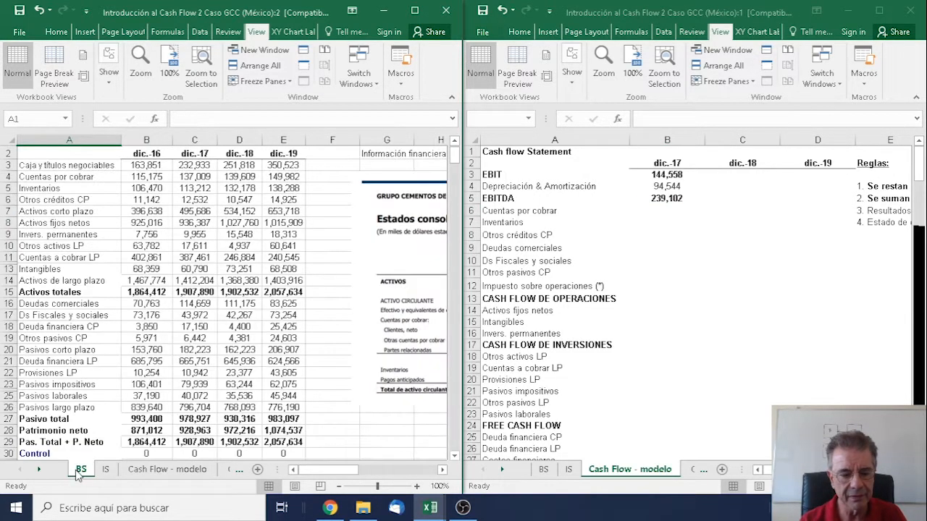
pyautogui.click(667, 210)
pyautogui.write('+')
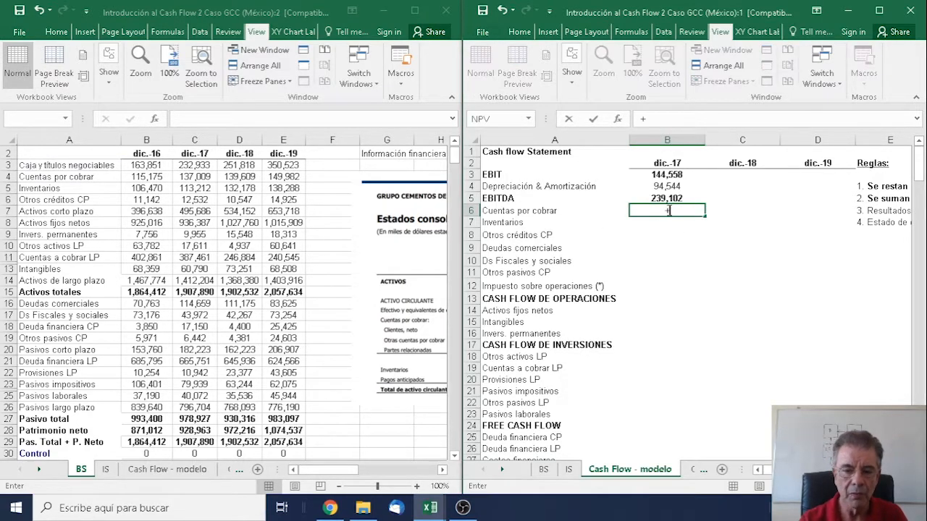
pyautogui.click(188, 176)
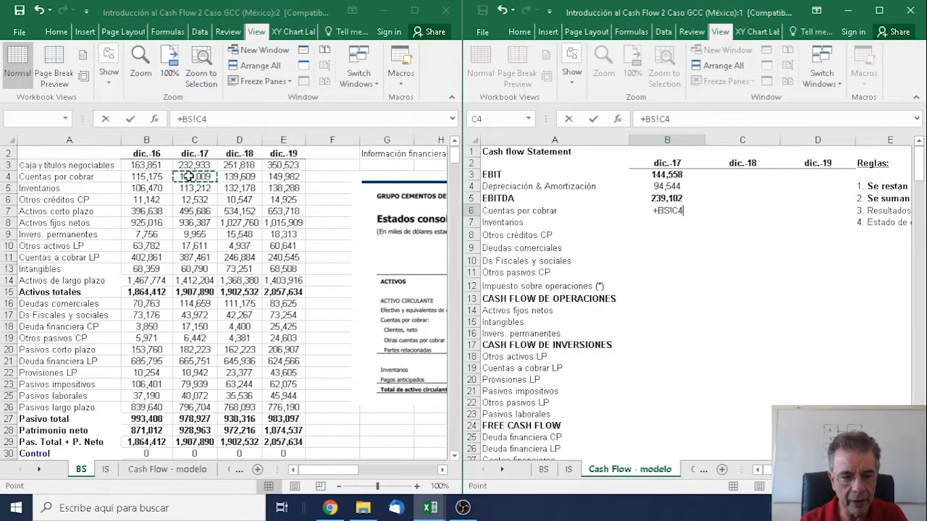
pyautogui.write('-')
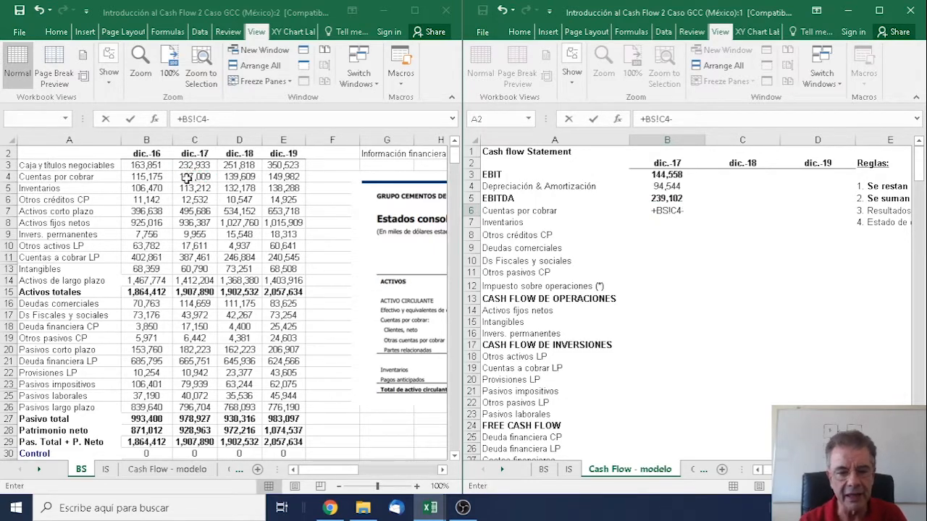
pyautogui.click(161, 177)
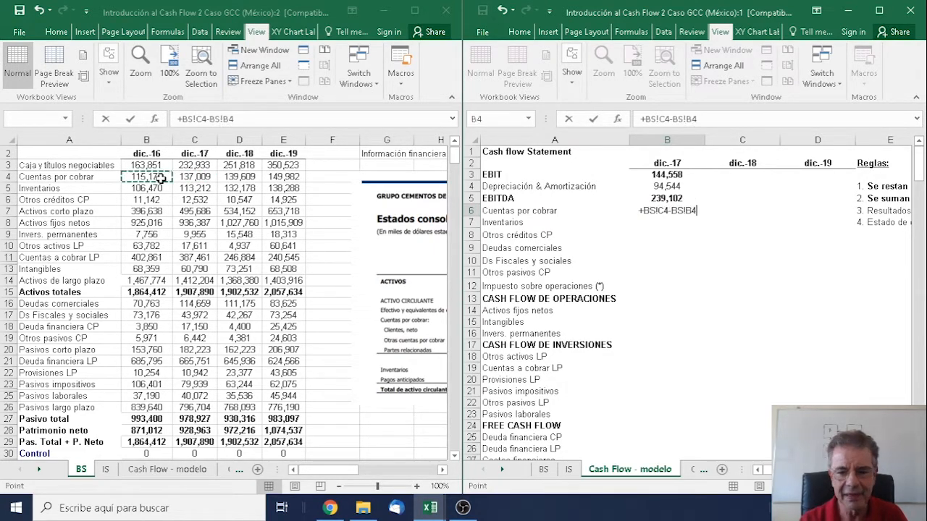
pyautogui.press('Return')
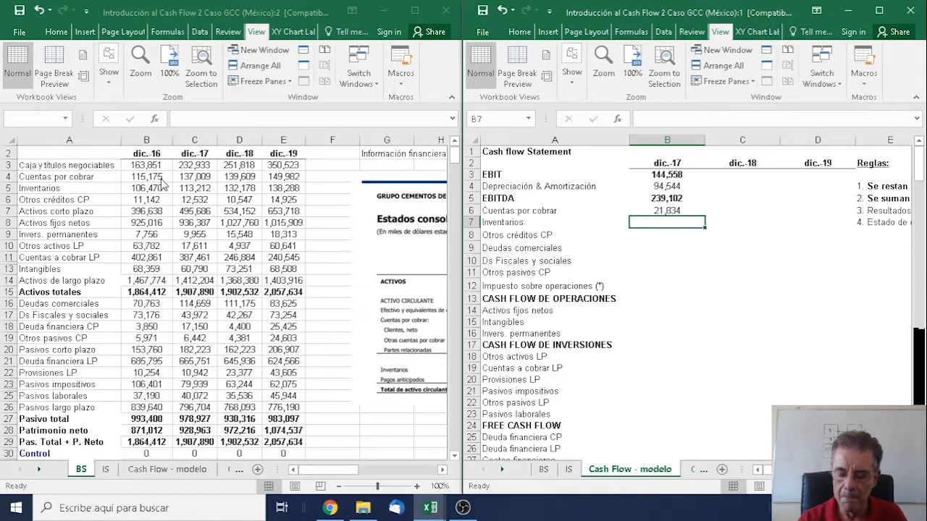
# Step: Calculate the dic.-17 Inventarios change in B7 of the cash flow with the formula +BS!C5-BS!B5
pyautogui.write('+')
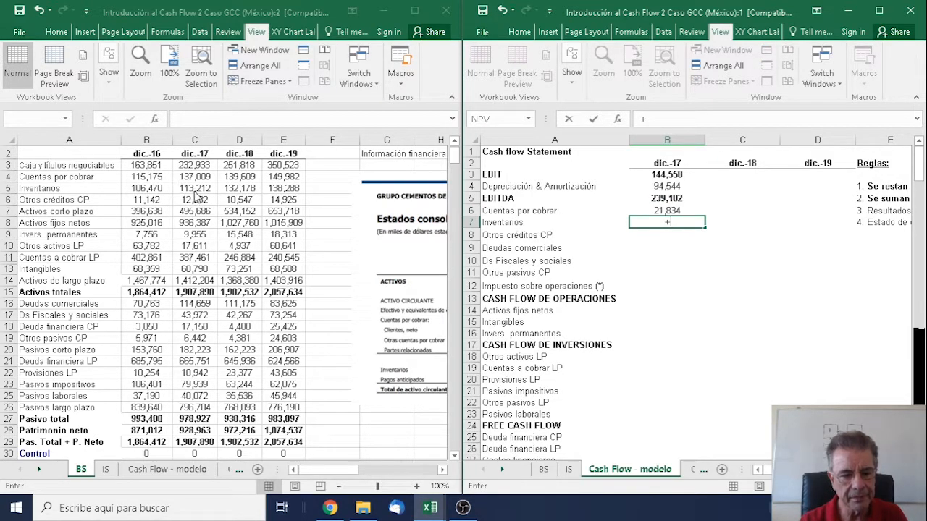
pyautogui.click(194, 190)
pyautogui.write('-')
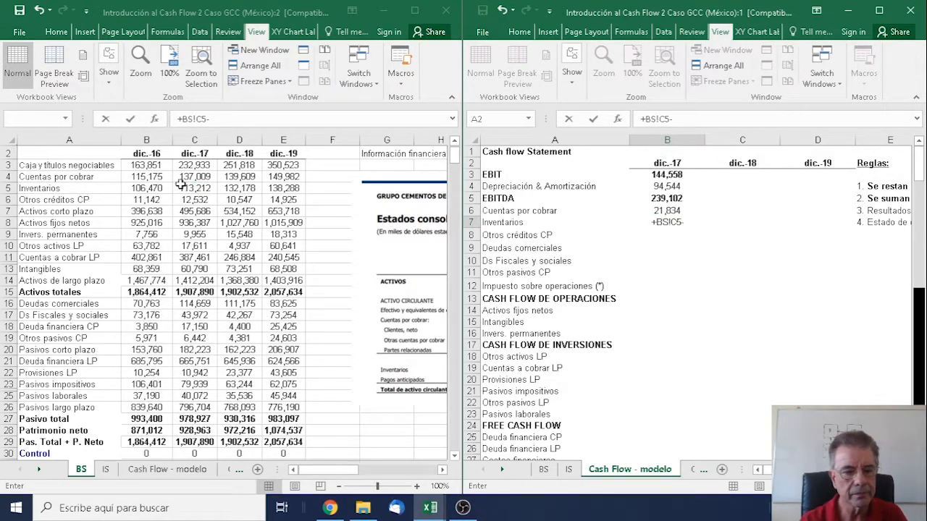
pyautogui.click(160, 187)
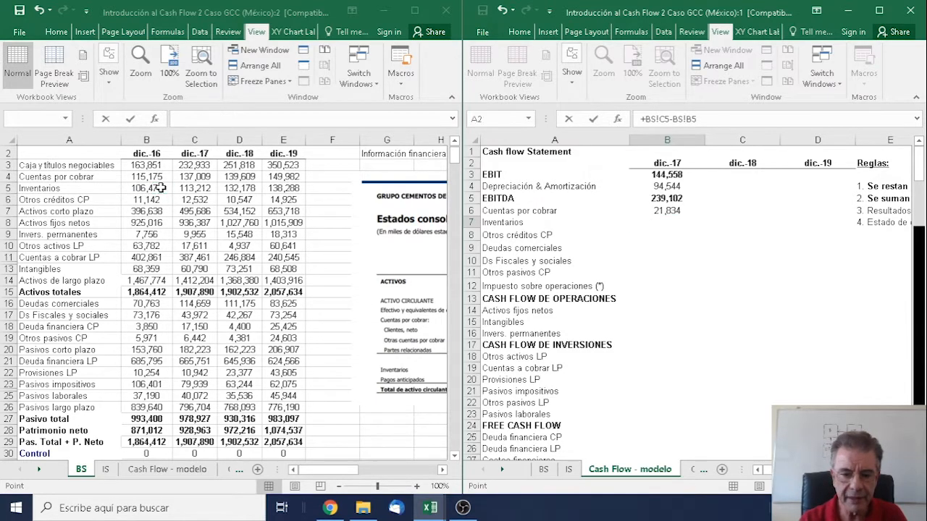
pyautogui.press('Return')
# Step: Calculate the dic.-17 Otros créditos CP change in B8 of the cash flow with the formula +BS!C6-BS!B6
pyautogui.write('+')
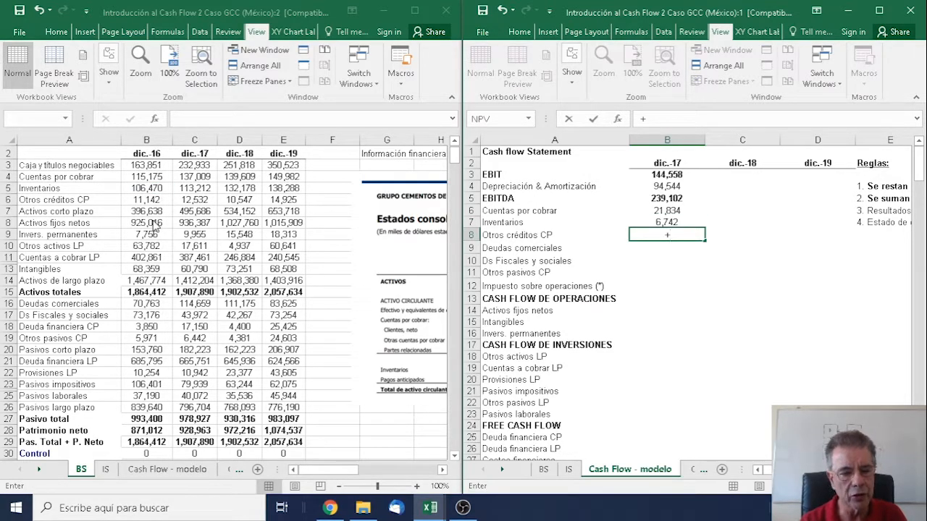
pyautogui.click(190, 201)
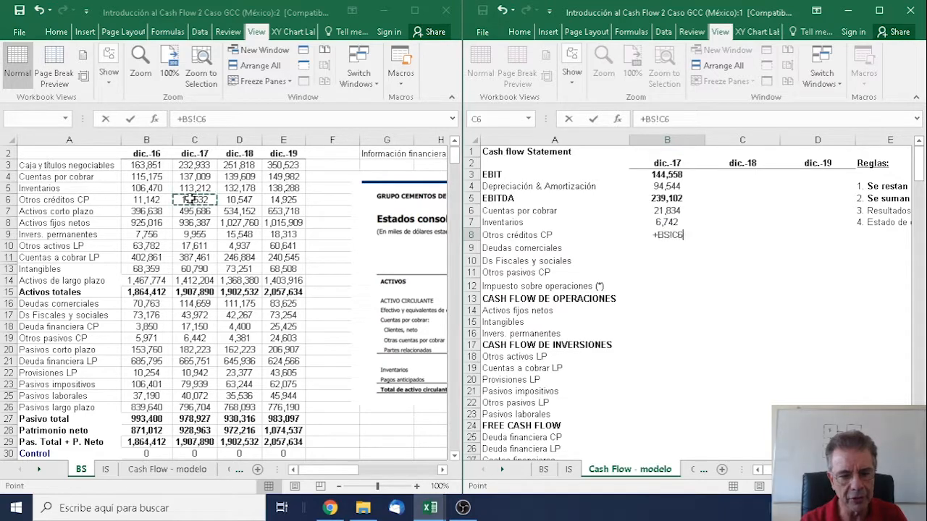
pyautogui.write('-')
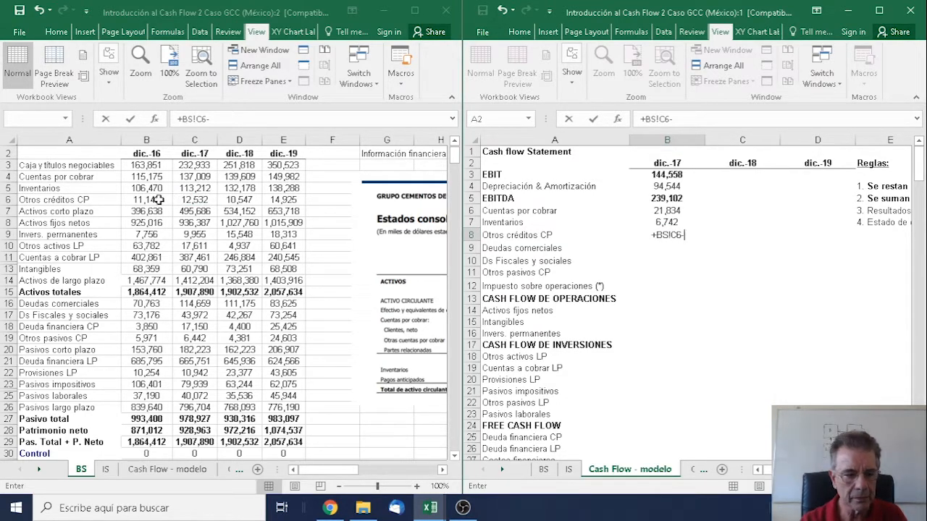
pyautogui.click(157, 201)
pyautogui.press('Return')
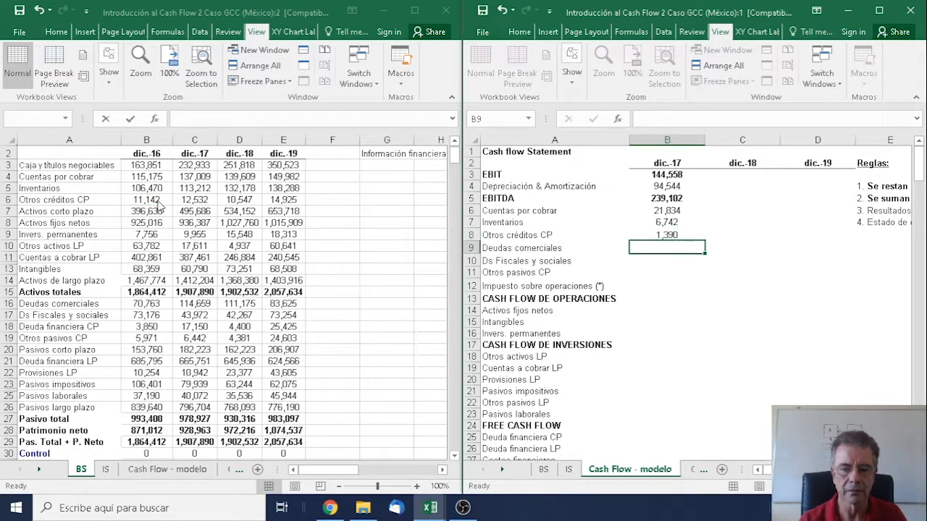
# Step: Calculate the dic.-17 Deudas comerciales change in B9 of the cash flow with the formula +BS!C16-BS!B16
pyautogui.write('+')
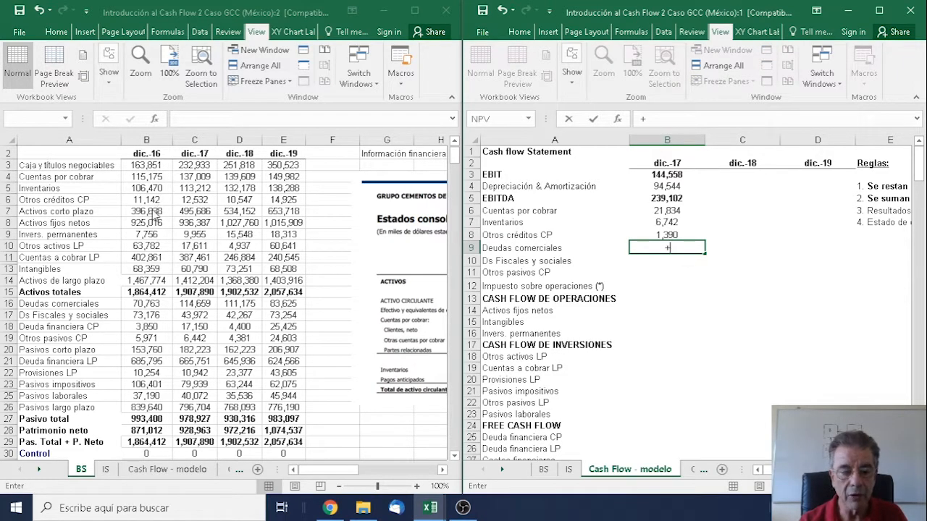
pyautogui.click(192, 304)
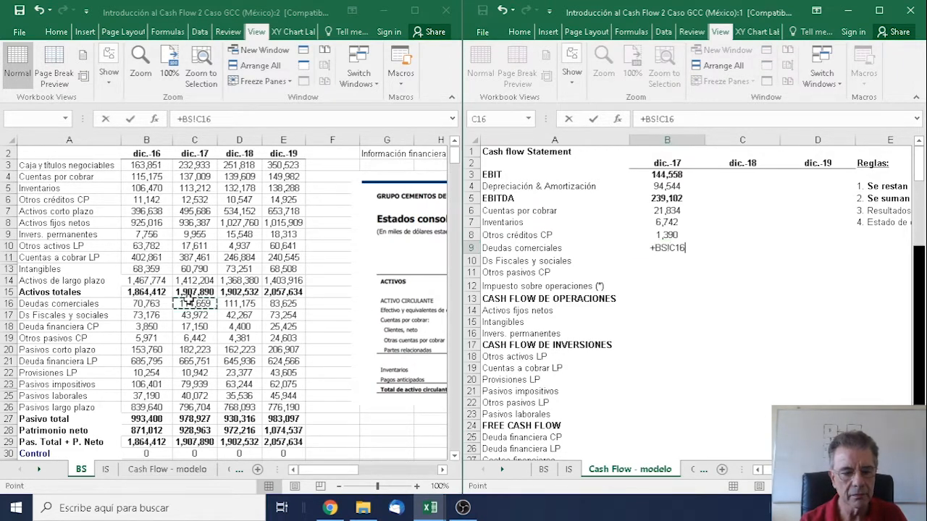
pyautogui.write('-')
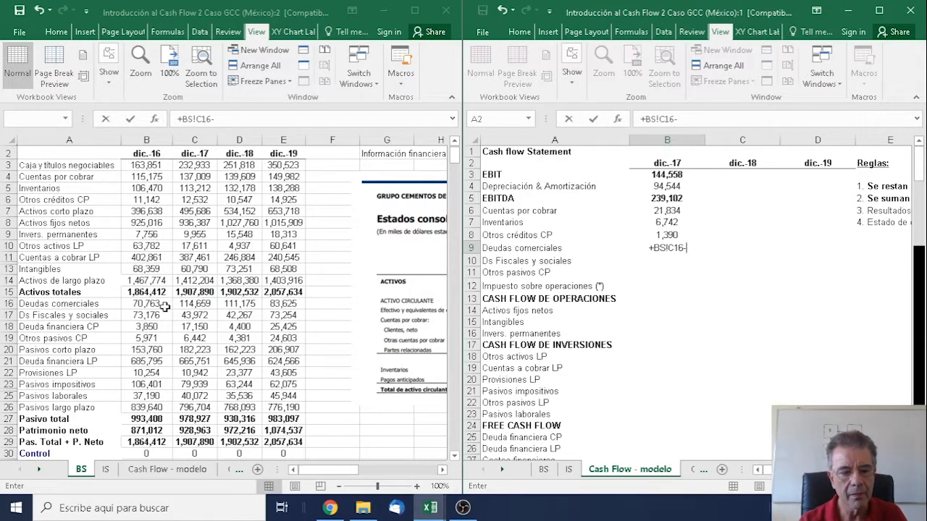
pyautogui.click(154, 303)
pyautogui.press('Return')
# Step: Calculate the dic.-17 Ds Fiscales y sociales change in B10 of the cash flow with the formula +BS!C17-BS!B17
pyautogui.write('+')
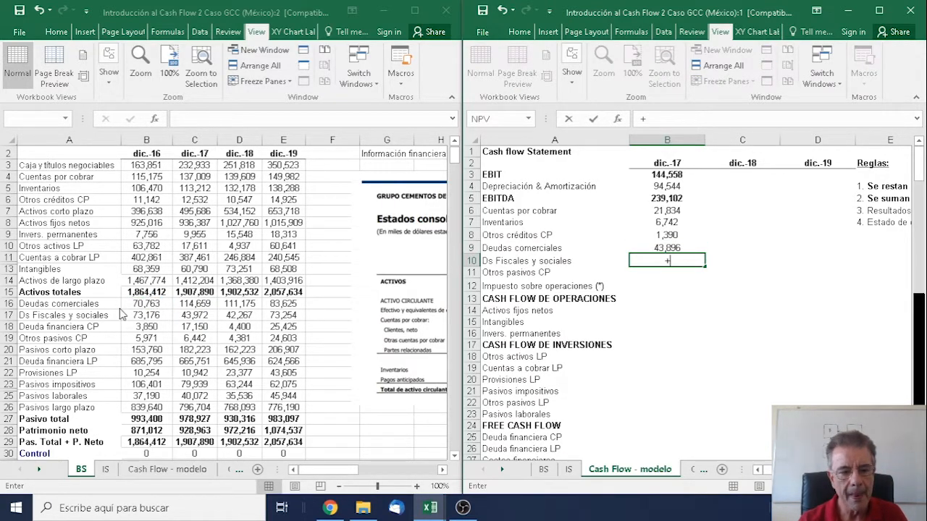
pyautogui.click(209, 317)
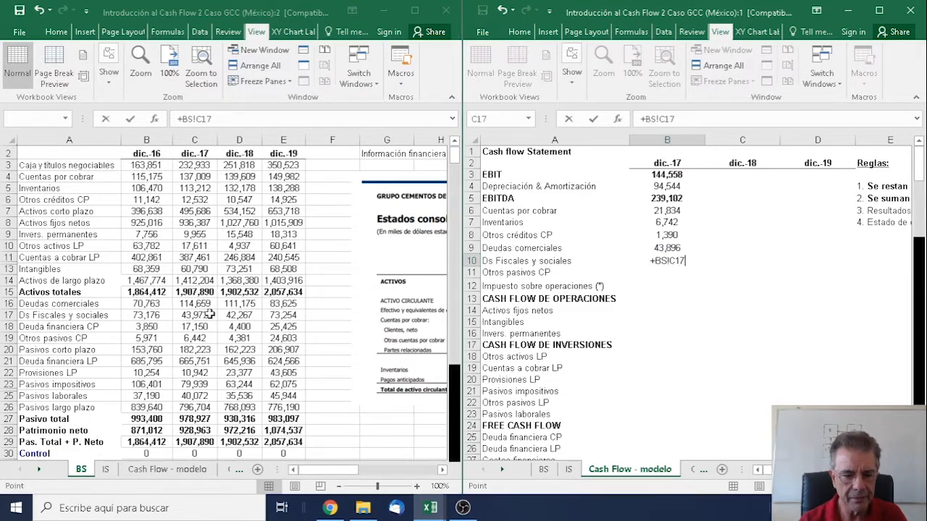
pyautogui.write('-')
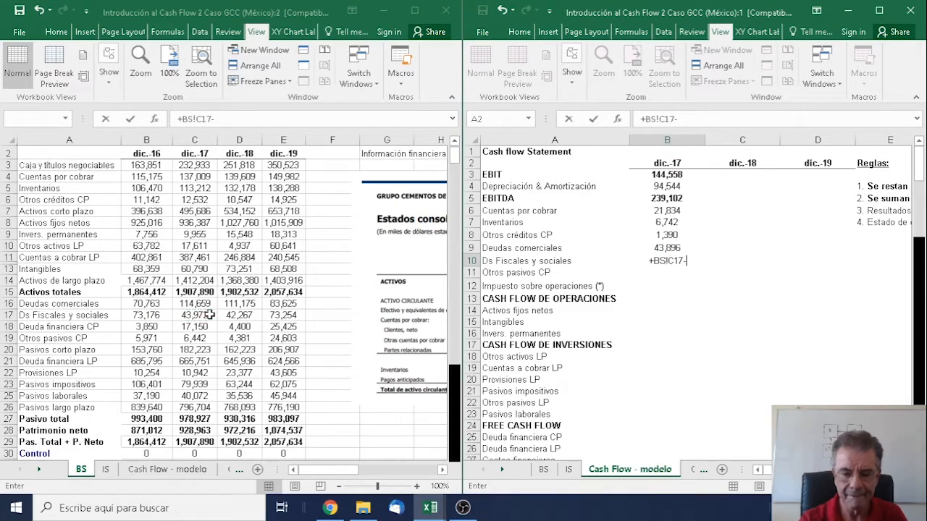
pyautogui.click(149, 315)
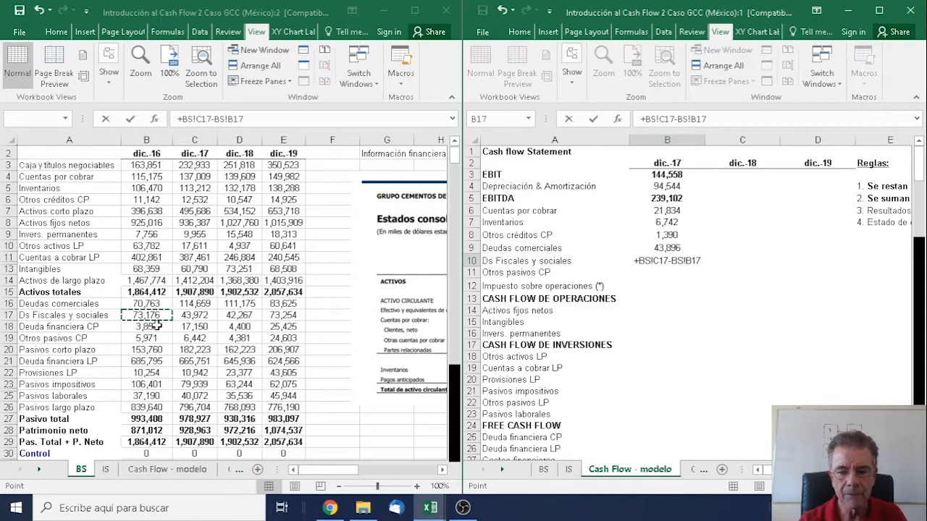
pyautogui.press('Return')
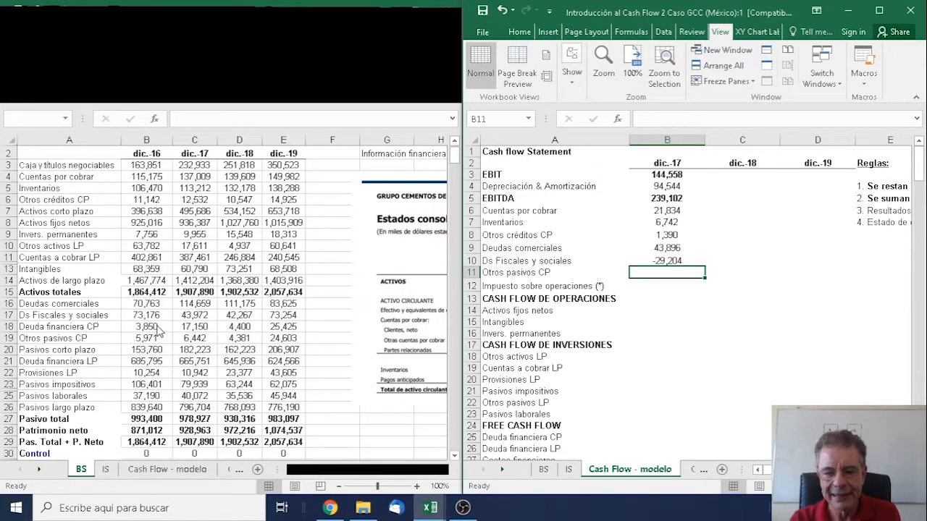
# Step: Review the dic.-17 changes and row labels from Cuentas por cobrar to Ds Fiscales y sociales in rows 6 to 10
pyautogui.press('Up')
pyautogui.press('Up')
pyautogui.press('Up')
pyautogui.press('Up')
pyautogui.press('Up')
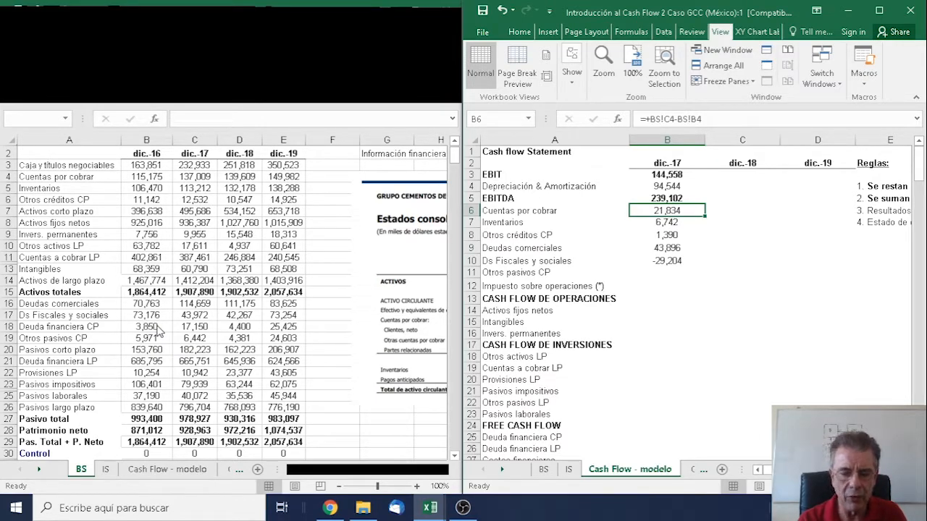
pyautogui.press('Down')
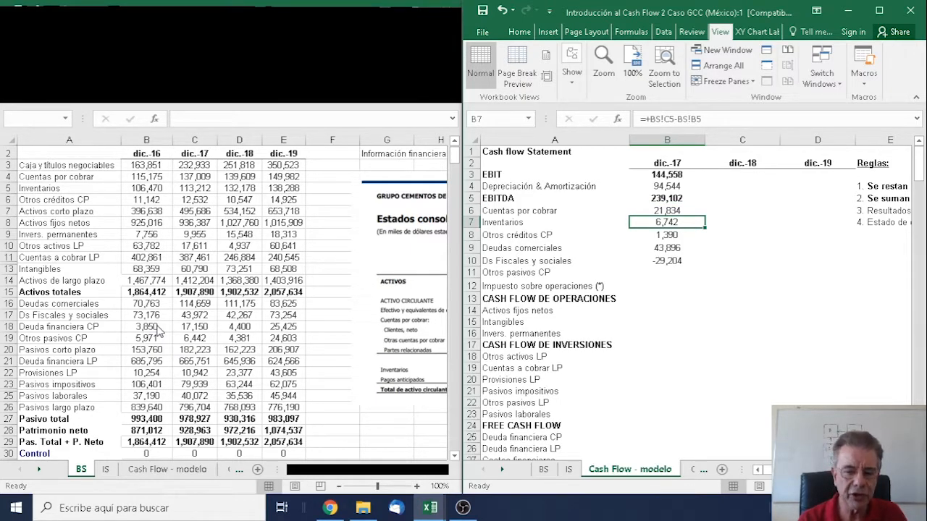
pyautogui.press('Down')
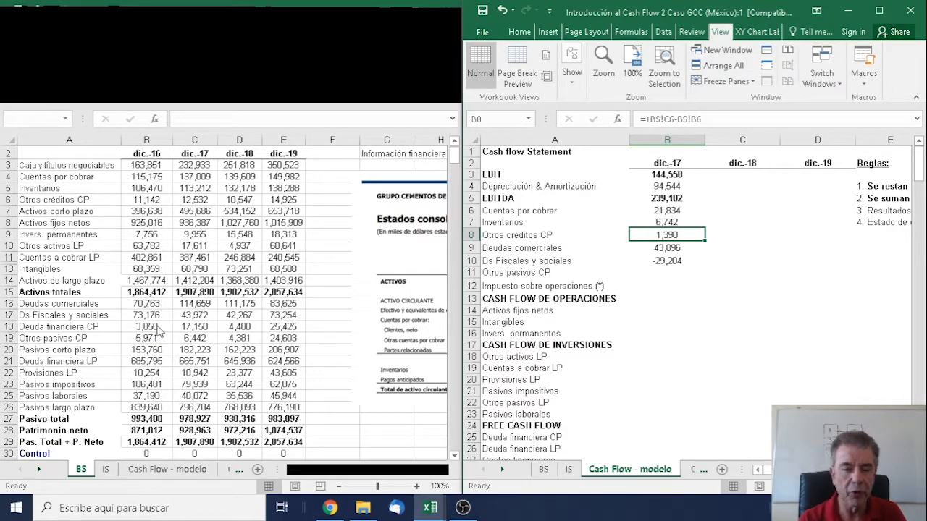
pyautogui.press('Up')
pyautogui.press('Up')
pyautogui.press('Left')
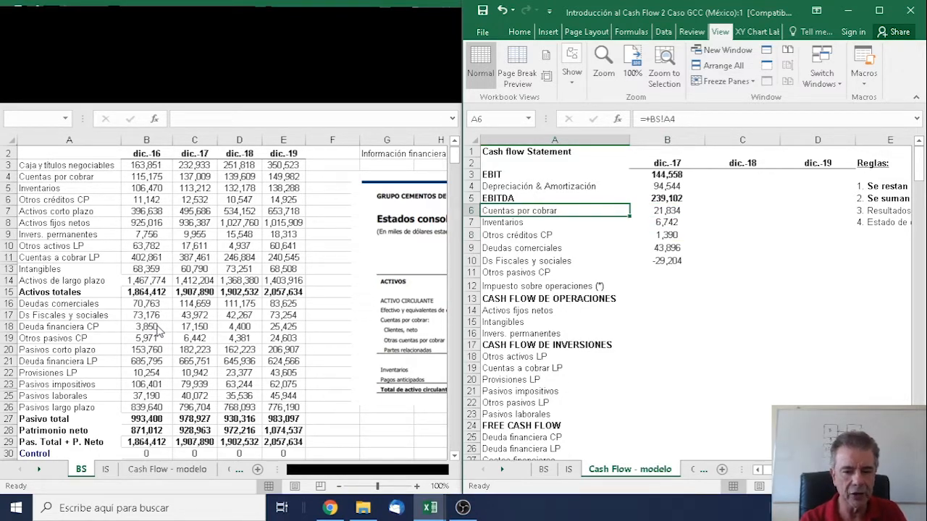
pyautogui.press('Down')
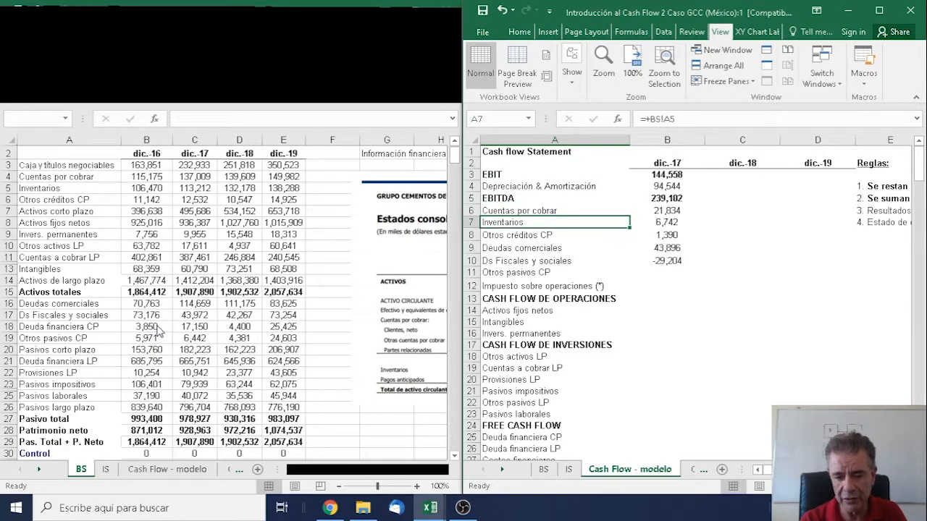
pyautogui.press('Down')
pyautogui.press('Down')
pyautogui.press('Right')
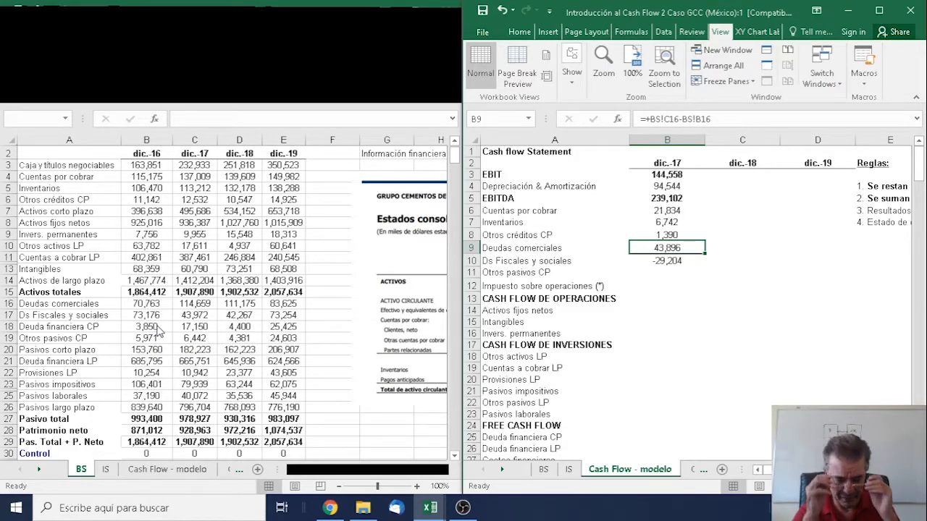
pyautogui.press('Down')
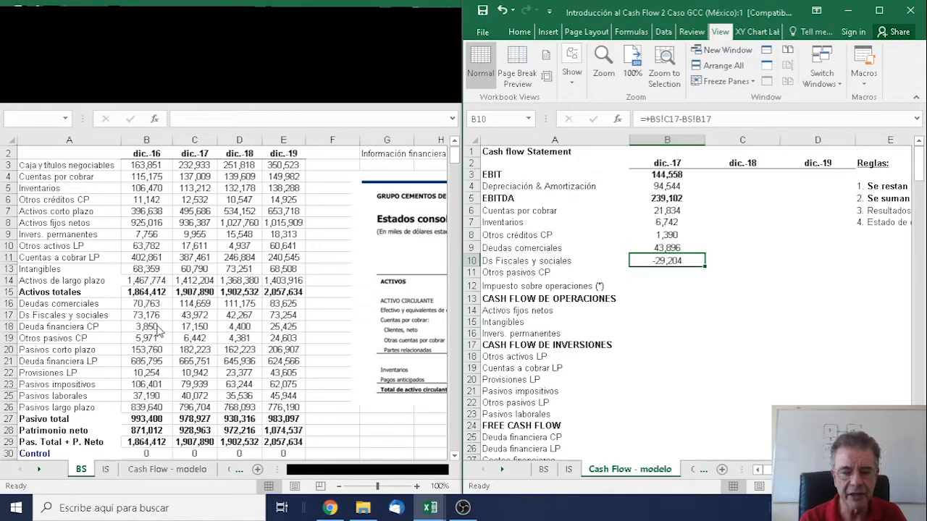
pyautogui.press('Down')
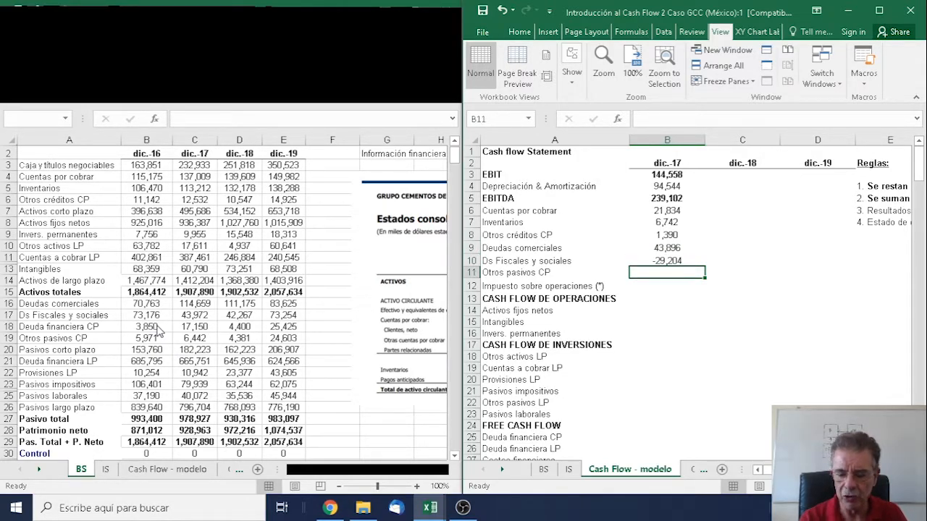
# Step: Calculate the dic.-17 Otros pasivos CP change in B11 of the cash flow with the formula +BS!C19-BS!B19
pyautogui.write('+')
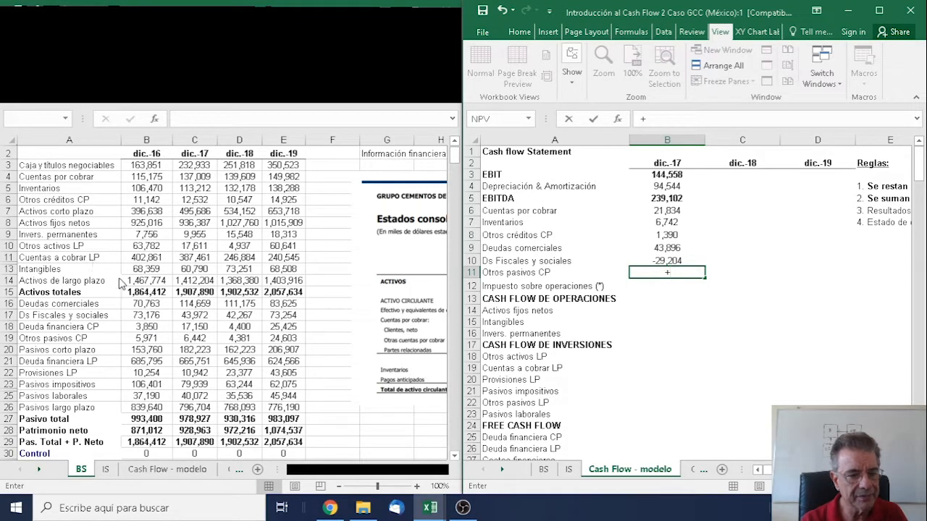
pyautogui.click(192, 338)
pyautogui.write('-')
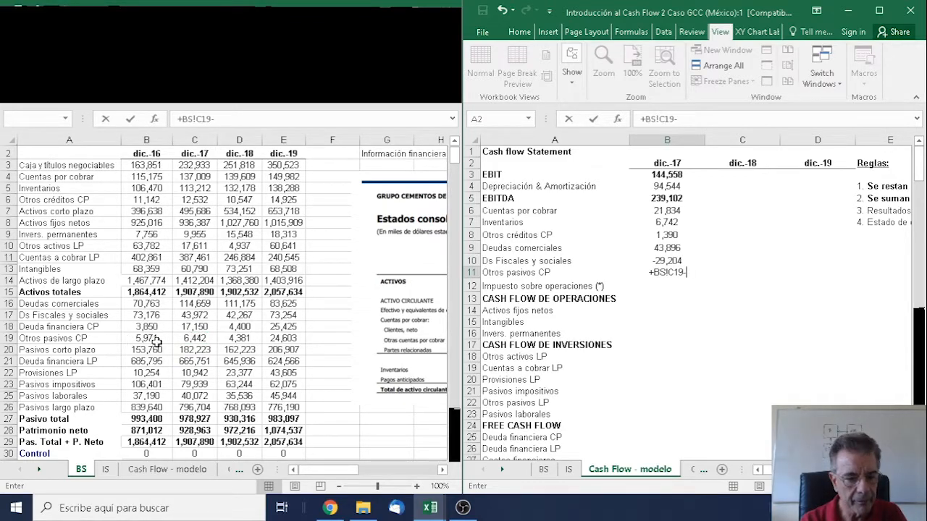
pyautogui.click(151, 338)
pyautogui.press('Return')
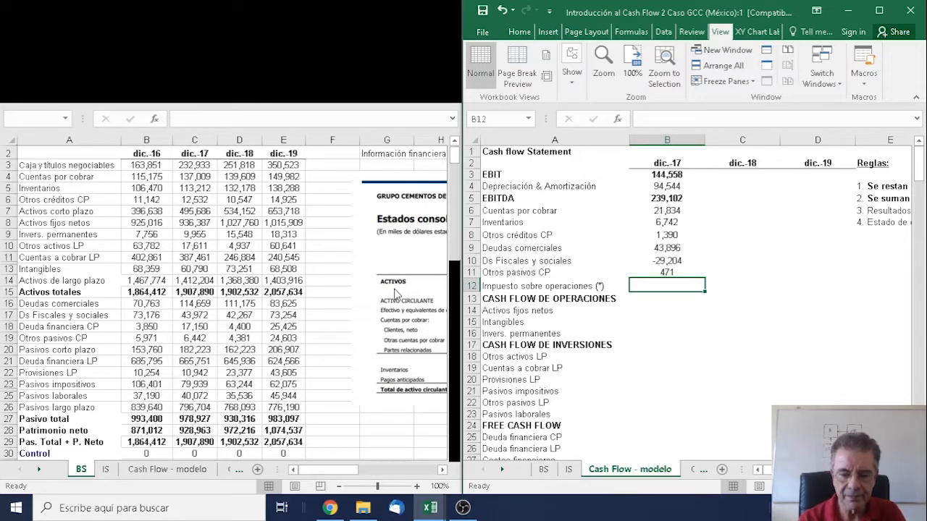
# Step: Examine the footnotes beside rows 29 and 30 of the cash flow sheet on how the operating tax and interest tax saving are calculated
pyautogui.press('Right')
pyautogui.press('Right')
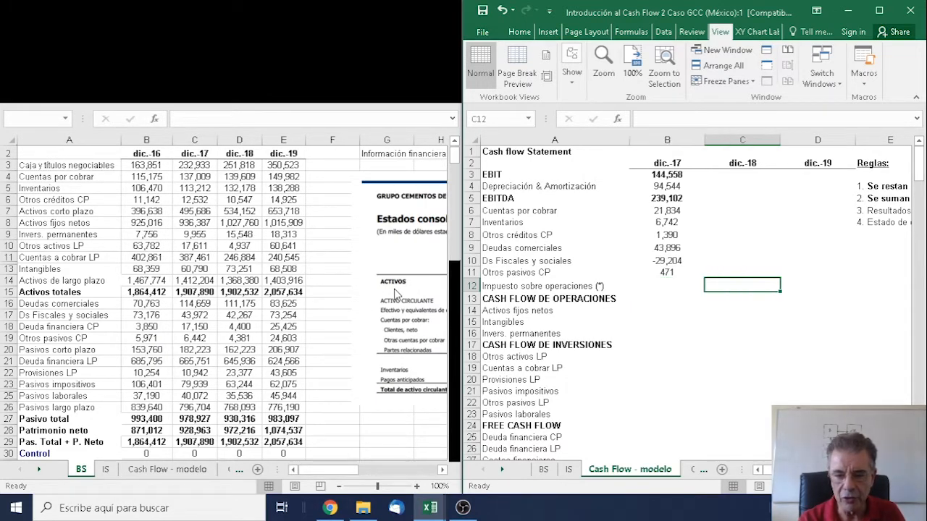
pyautogui.press('Down')
pyautogui.press('Down')
pyautogui.press('Down')
pyautogui.press('Down')
pyautogui.press('Down')
pyautogui.press('Down')
pyautogui.press('Down')
pyautogui.press('Down')
pyautogui.press('Down')
pyautogui.press('Down')
pyautogui.press('Down')
pyautogui.press('Down')
pyautogui.press('Down')
pyautogui.press('Down')
pyautogui.press('Down')
pyautogui.press('Down')
pyautogui.press('Down')
pyautogui.press('Down')
pyautogui.press('Down')
pyautogui.press('Down')
pyautogui.press('Down')
pyautogui.press('Down')
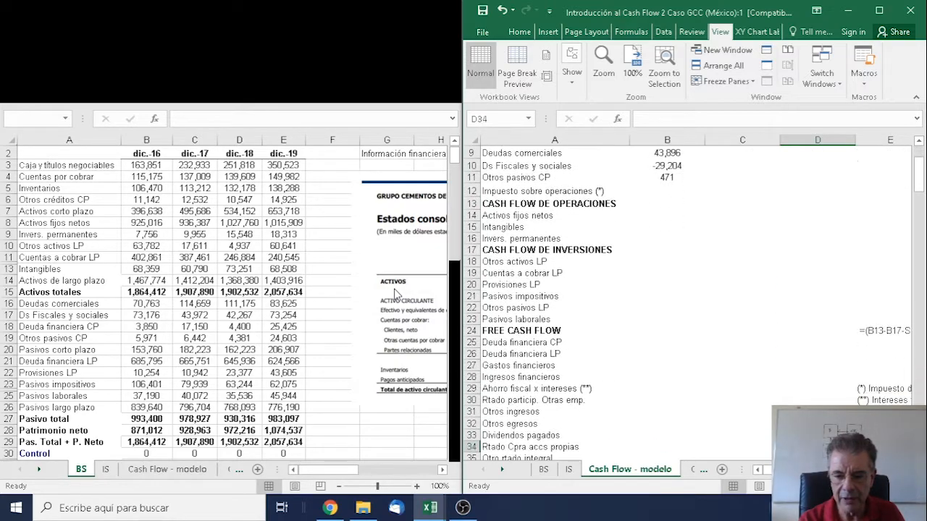
pyautogui.press('Right')
pyautogui.press('Right')
pyautogui.press('Right')
pyautogui.press('Right')
pyautogui.press('Right')
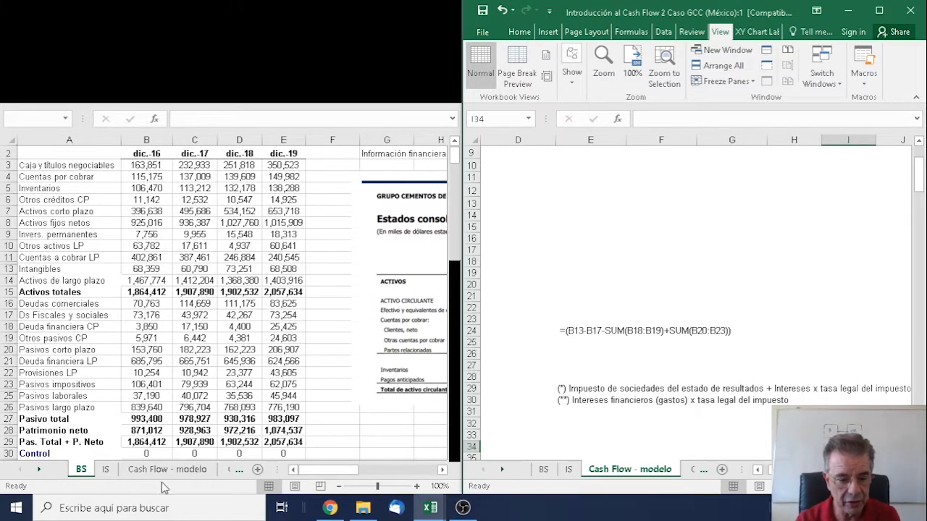
# Step: Show the IS sheet beside the cash flow and locate the dic.-17 Impuesto de sociedades in C29
pyautogui.click(110, 471)
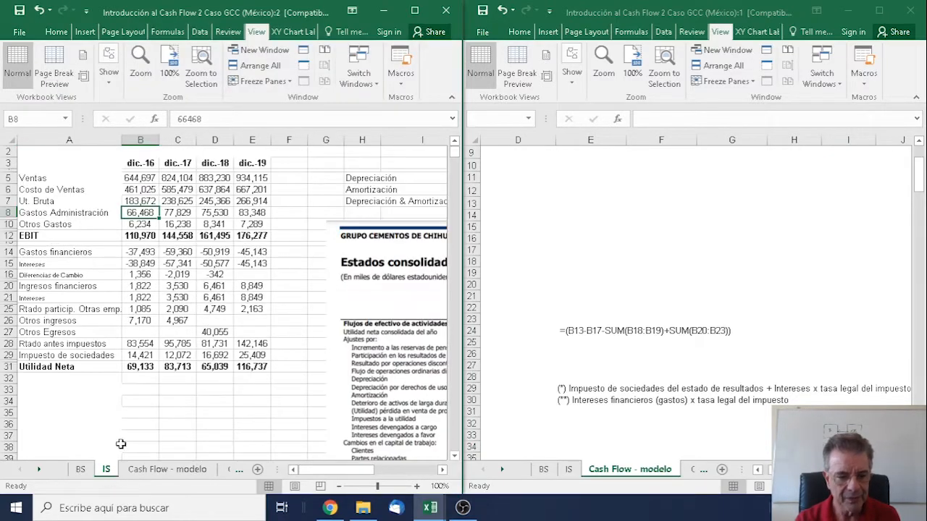
pyautogui.click(174, 356)
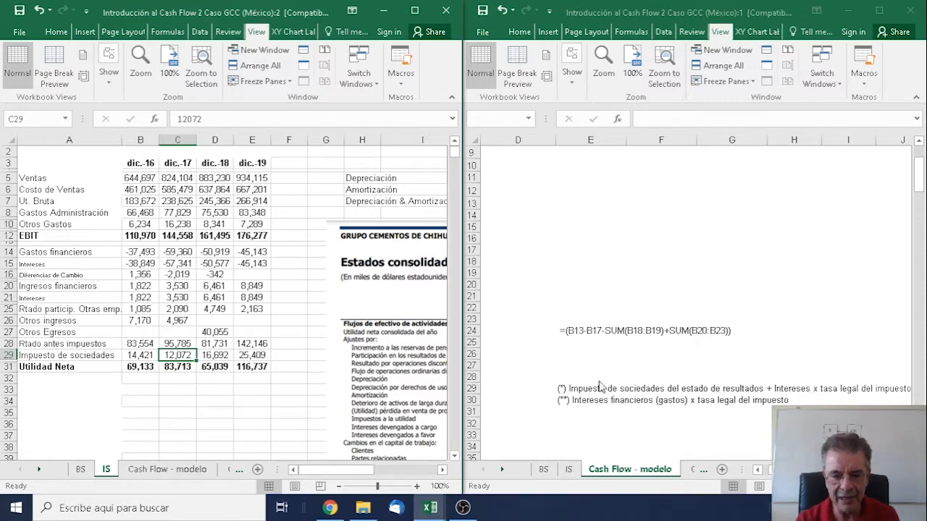
pyautogui.click(562, 380)
pyautogui.click(552, 365)
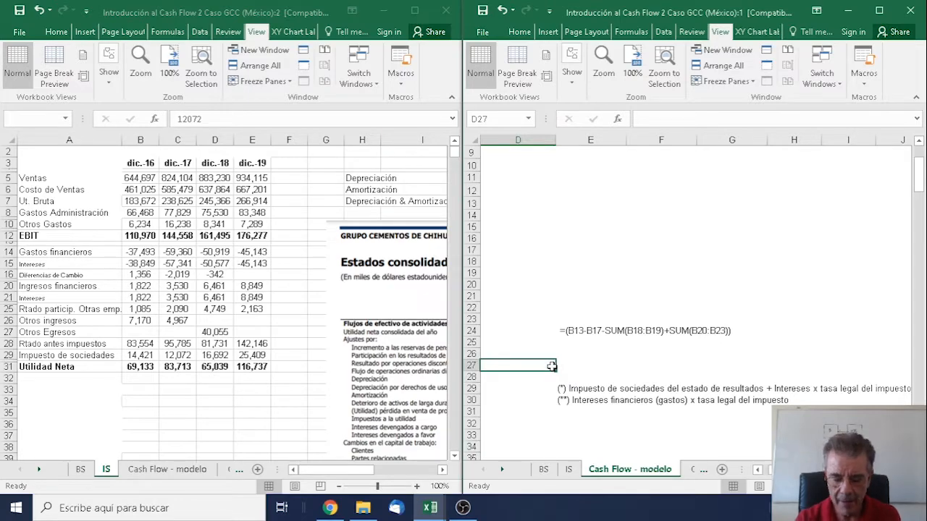
pyautogui.press('Up')
pyautogui.press('Left')
pyautogui.press('Left')
pyautogui.press('Left')
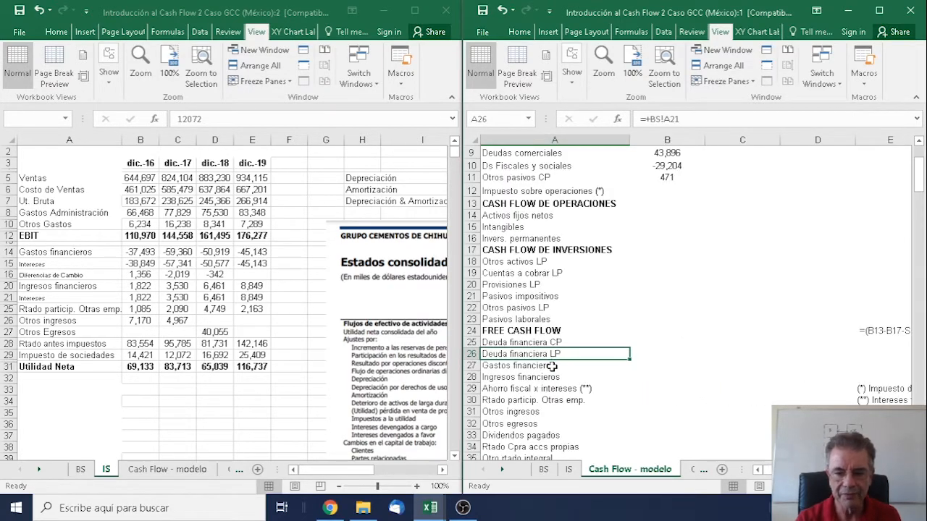
# Step: Calculate the dic.-17 Impuesto sobre operaciones in B12 of the cash flow with the formula +IS!C29-IS!C15*0.30
pyautogui.click(667, 192)
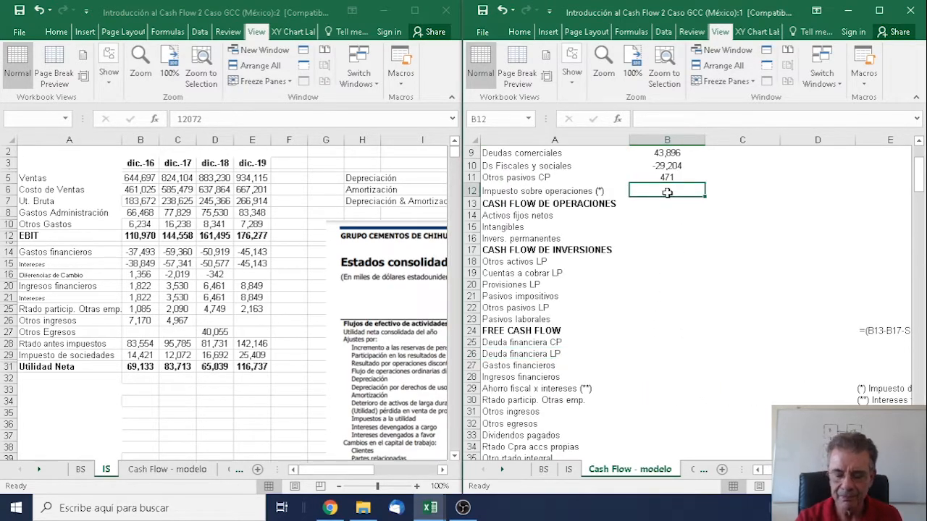
pyautogui.write('+')
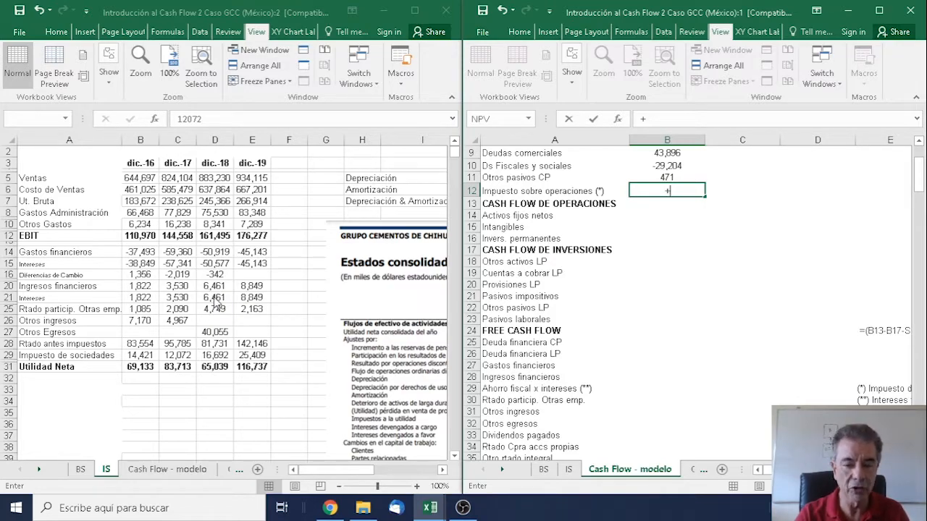
pyautogui.click(185, 357)
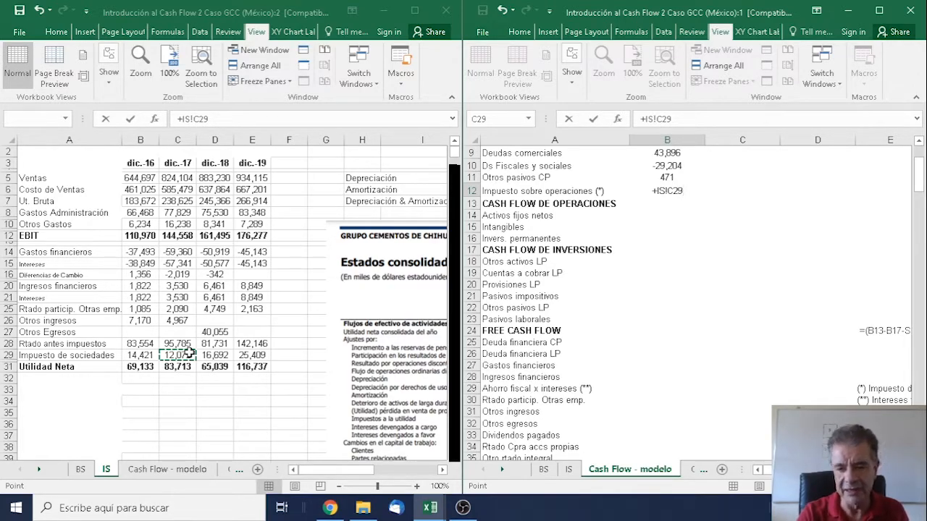
pyautogui.write('-')
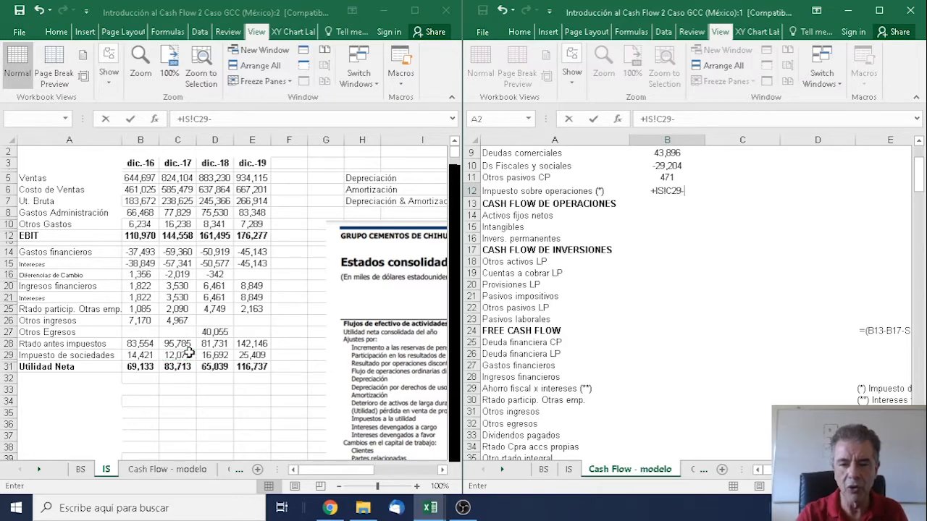
pyautogui.click(185, 265)
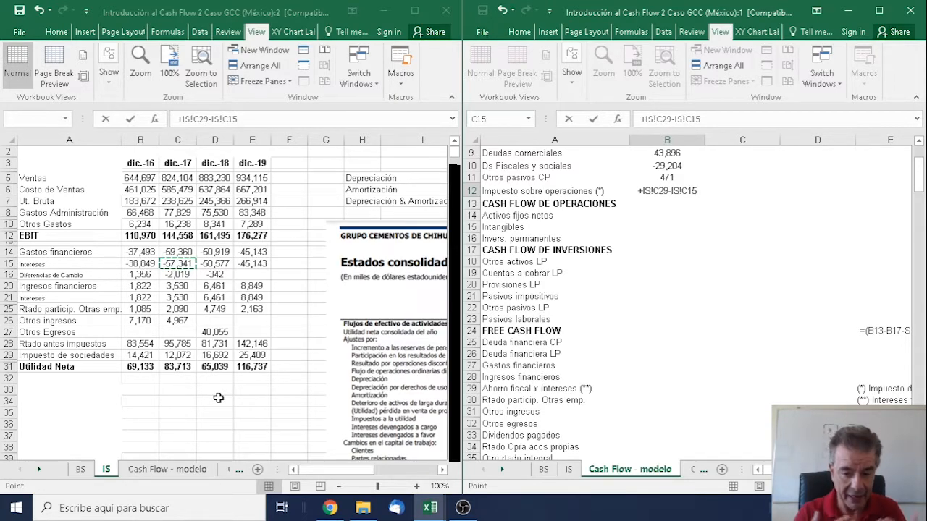
pyautogui.write('*0.30')
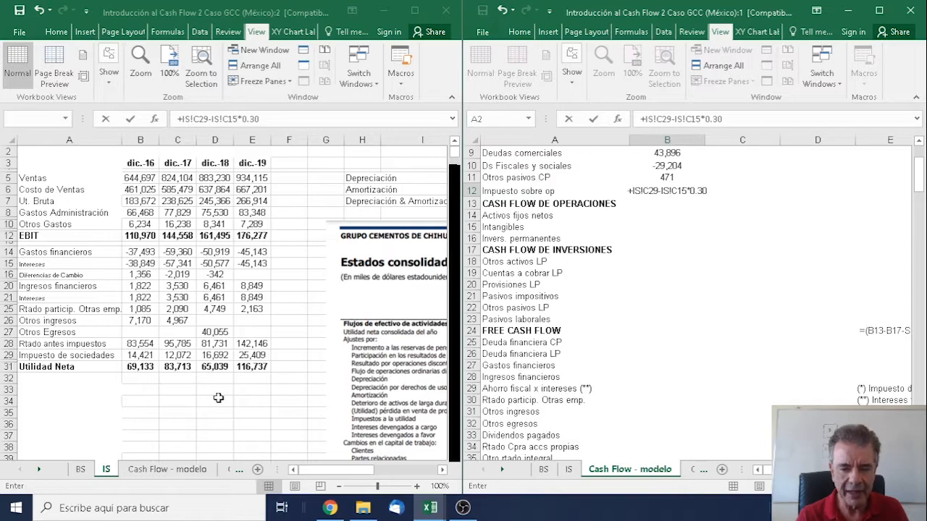
pyautogui.press('Return')
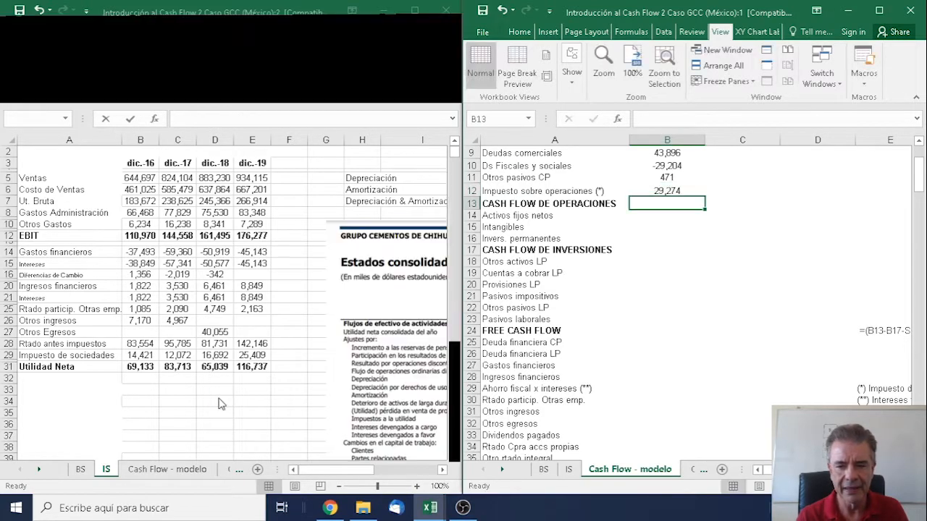
pyautogui.press('Up')
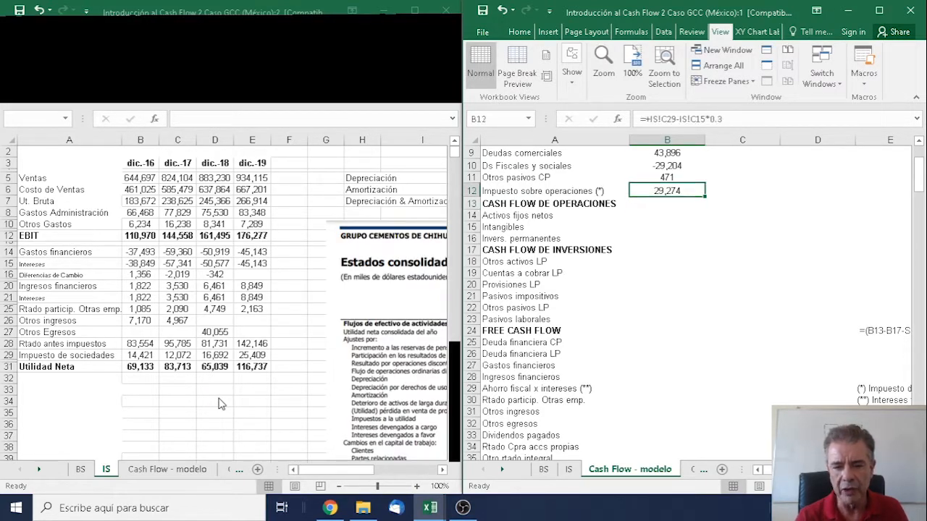
# Step: Examine the Ahorro fiscal x intereses label in row 29 of the cash flow and the footnotes that explain its calculation
pyautogui.press('Down')
pyautogui.press('Down')
pyautogui.press('Down')
pyautogui.press('Down')
pyautogui.press('Down')
pyautogui.press('Down')
pyautogui.press('Down')
pyautogui.press('Down')
pyautogui.press('Down')
pyautogui.press('Down')
pyautogui.press('Down')
pyautogui.press('Down')
pyautogui.press('Down')
pyautogui.press('Down')
pyautogui.press('Down')
pyautogui.press('Down')
pyautogui.press('Down')
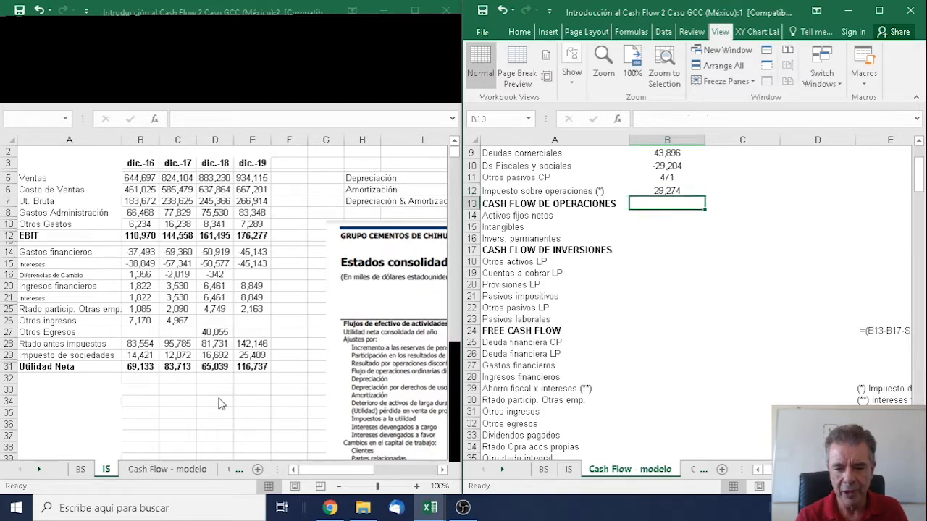
pyautogui.press('Left')
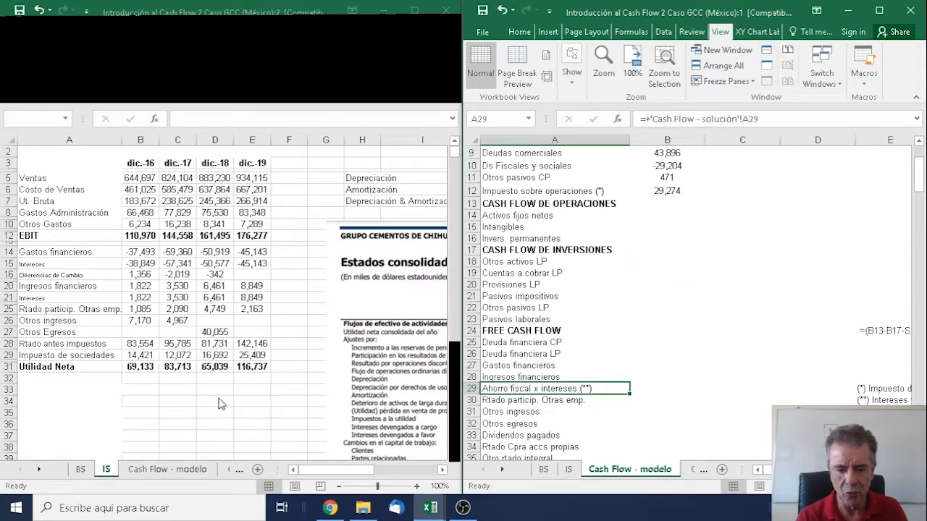
pyautogui.press('Right')
pyautogui.press('Right')
pyautogui.press('Right')
pyautogui.press('Right')
pyautogui.press('Right')
pyautogui.press('Right')
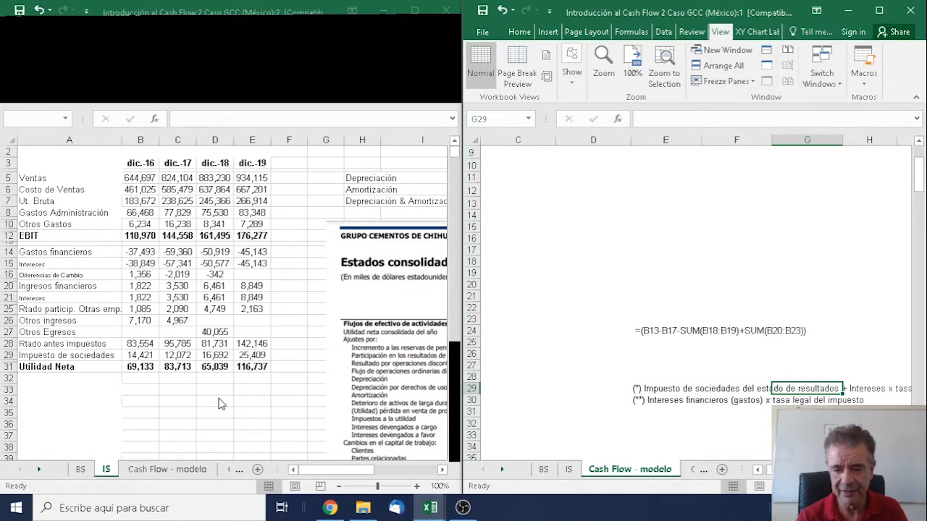
pyautogui.press('Left')
pyautogui.press('Left')
pyautogui.press('Left')
pyautogui.press('Left')
pyautogui.press('Left')
pyautogui.press('Left')
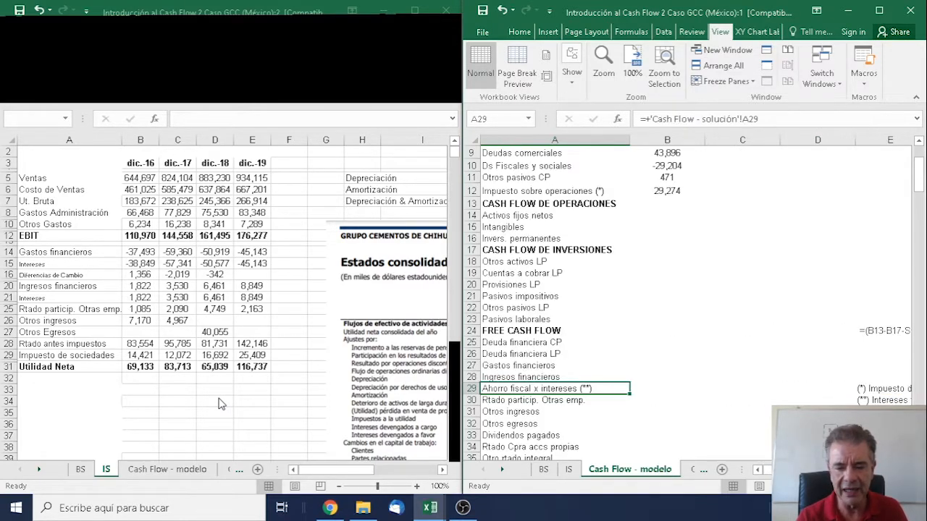
# Step: Calculate the dic.-17 Ahorro fiscal x intereses in B29 of the cash flow with the formula -IS!C15*0.3
pyautogui.press('Right')
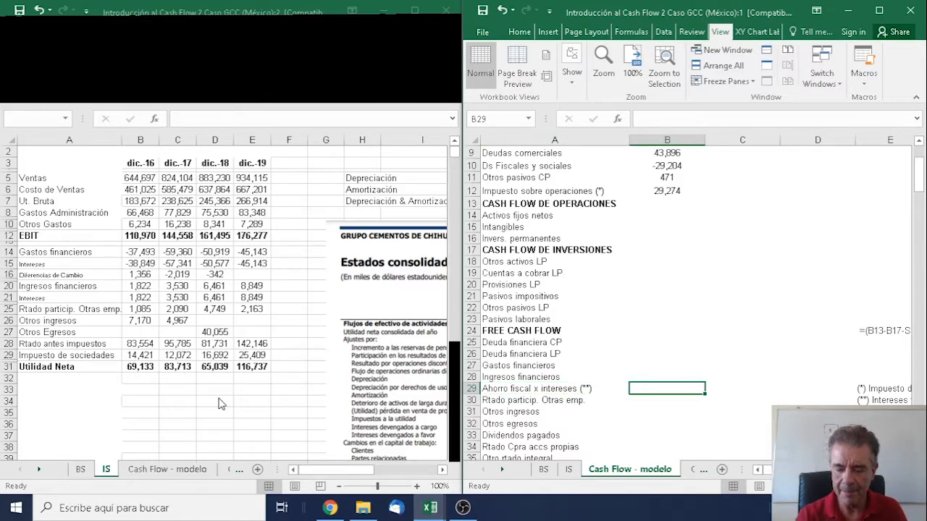
pyautogui.write('+')
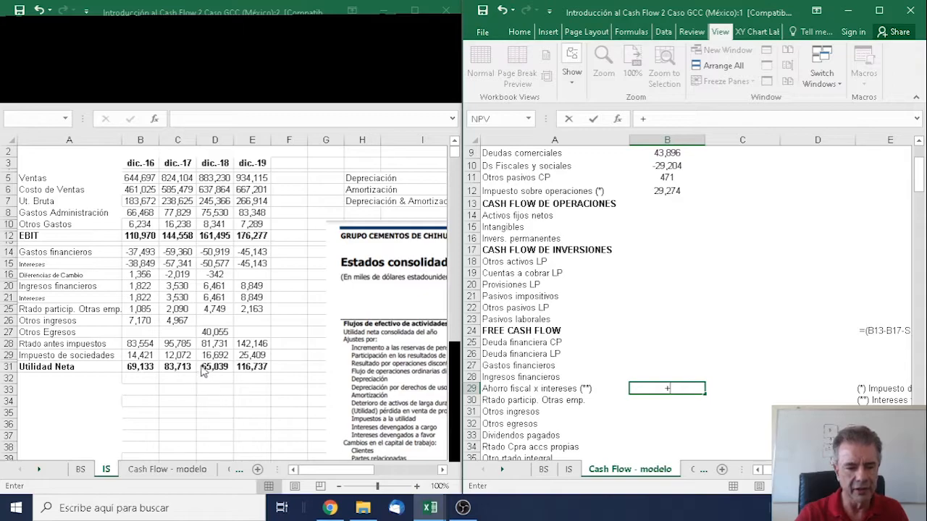
pyautogui.press('BackSpace')
pyautogui.write('-')
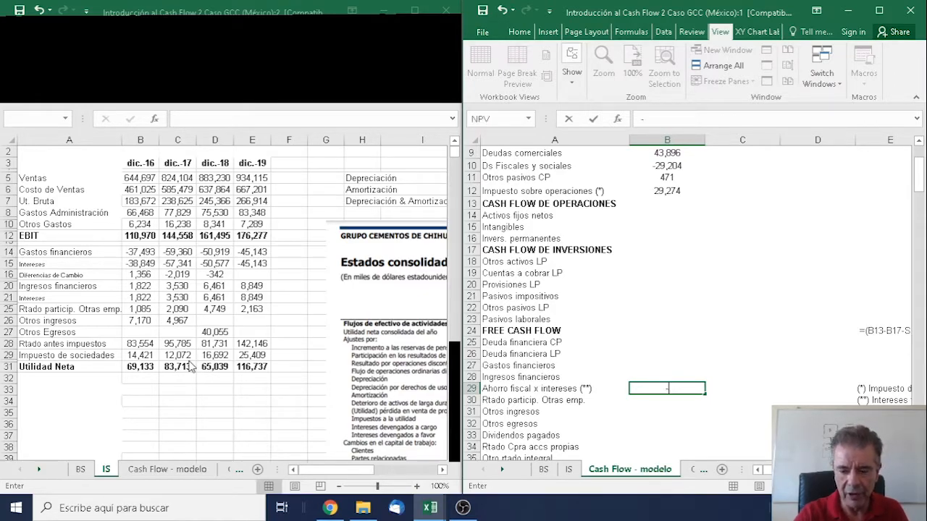
pyautogui.click(178, 264)
pyautogui.write('*0.3')
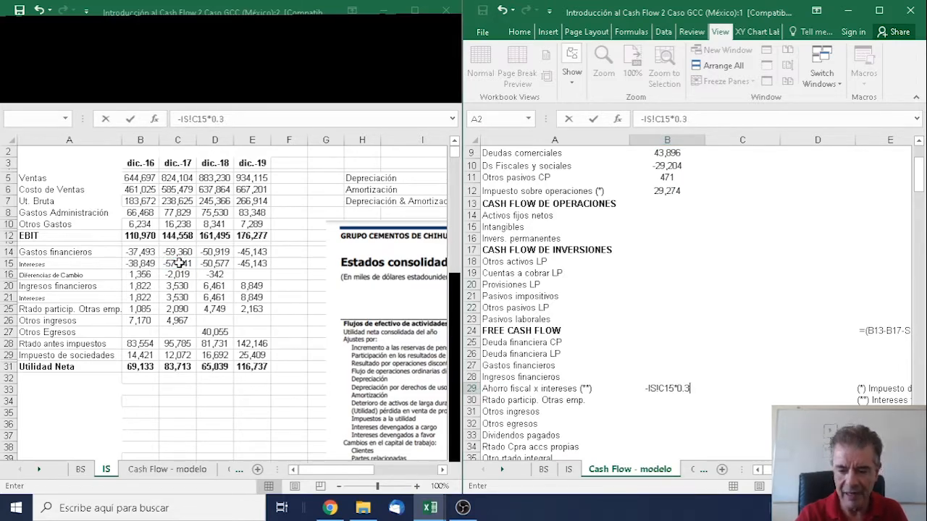
pyautogui.press('Return')
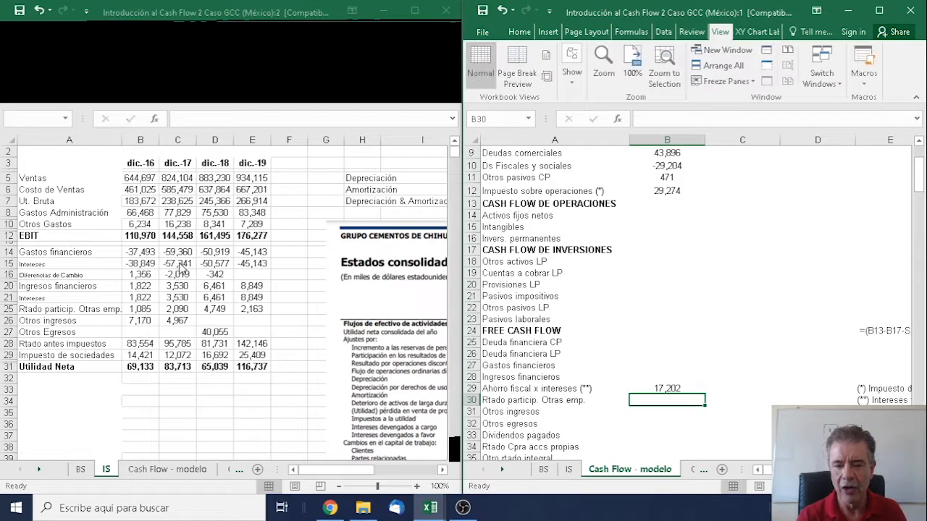
# Step: Check the net dic.-17 tax in spare cell C28 with the formula +B12-B29 and clear the cell
pyautogui.press('Up')
pyautogui.press('Up')
pyautogui.press('Right')
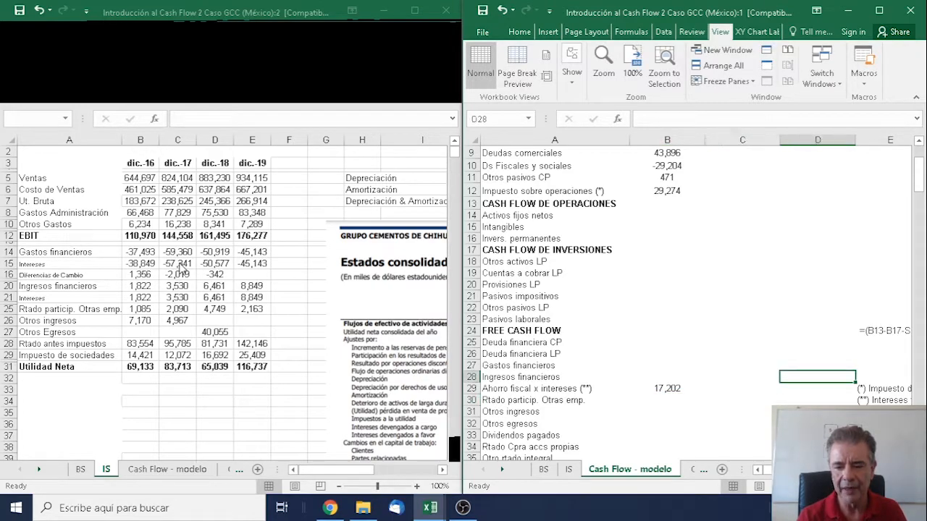
pyautogui.press('Left')
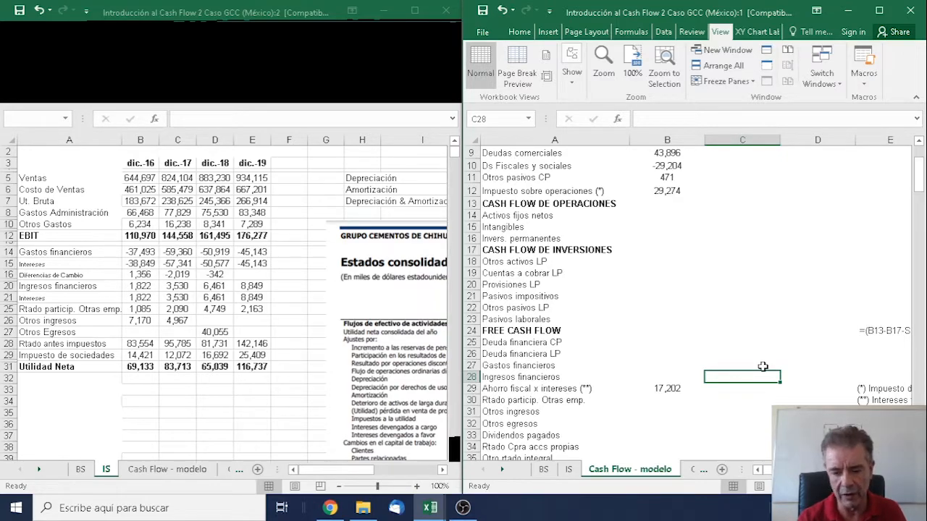
pyautogui.write('+')
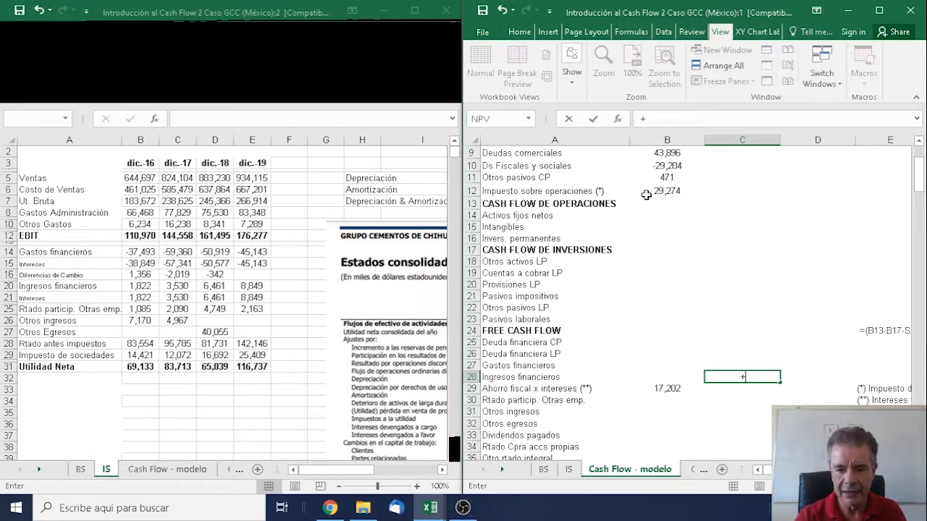
pyautogui.click(661, 192)
pyautogui.write('-')
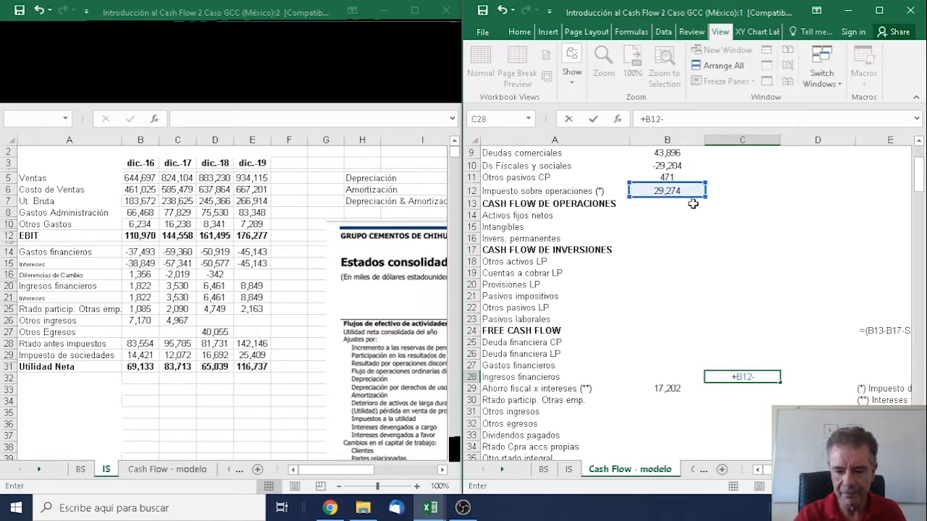
pyautogui.click(671, 393)
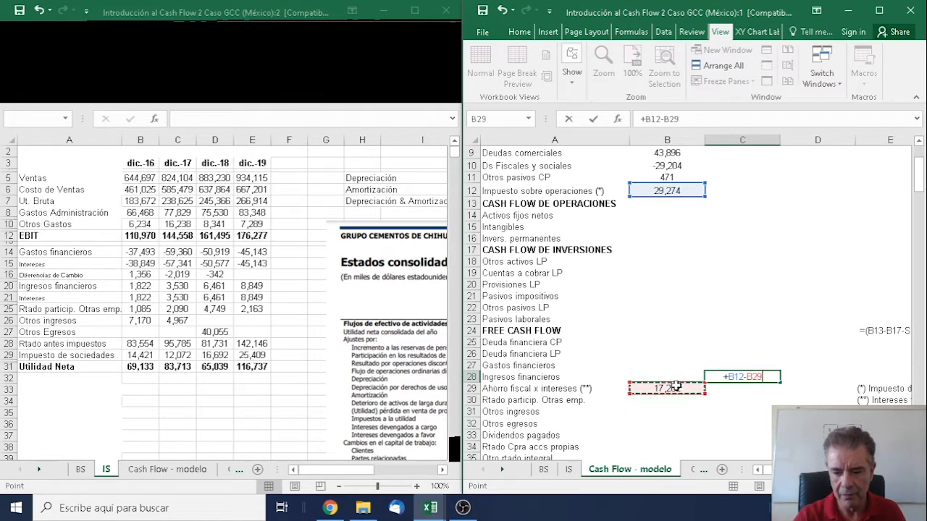
pyautogui.press('Return')
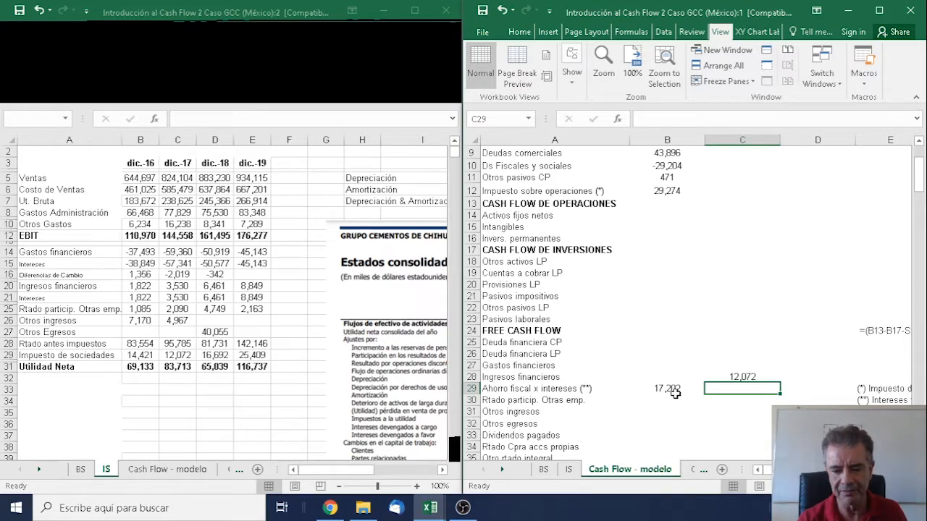
pyautogui.click(753, 376)
pyautogui.press('Delete')
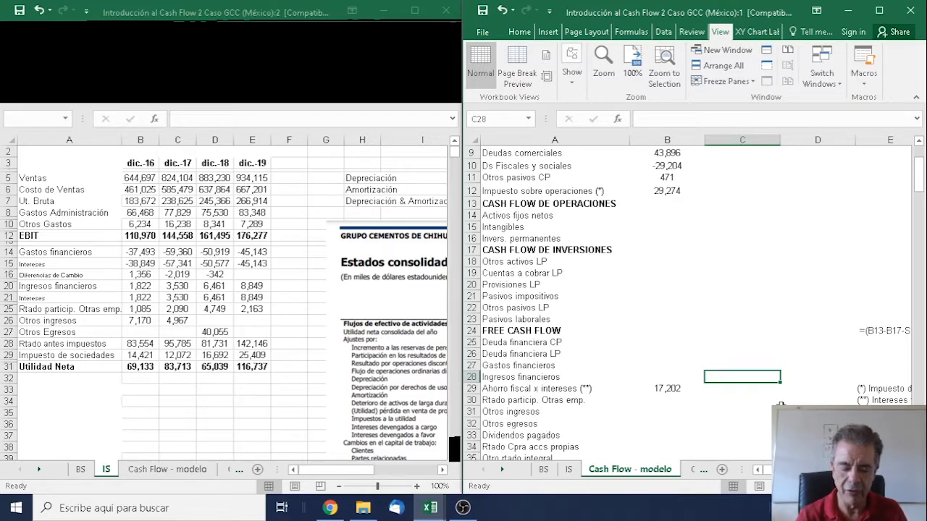
# Step: Review the dic.-17 column of the cash flow between Ahorro fiscal x intereses and Impuesto sobre operaciones, including the FREE CASH FLOW row
pyautogui.press('Down')
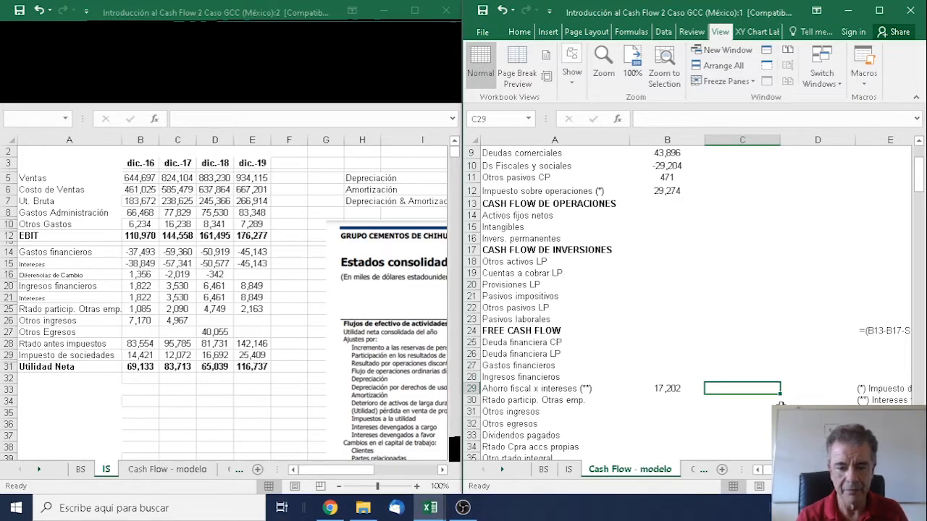
pyautogui.press('Left')
pyautogui.press('Up')
pyautogui.press('Up')
pyautogui.press('Up')
pyautogui.press('Up')
pyautogui.press('Up')
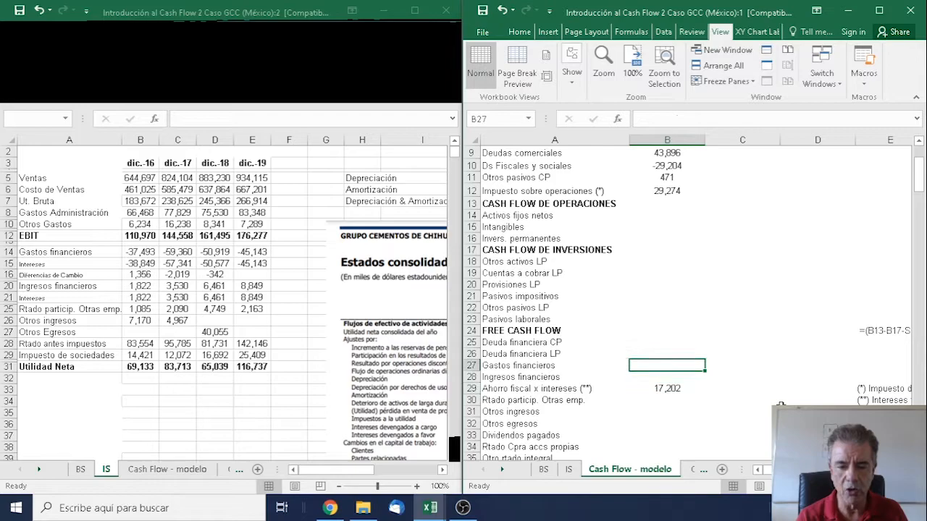
pyautogui.press('Up')
pyautogui.press('Up')
pyautogui.press('Up')
pyautogui.press('Up')
pyautogui.press('Up')
pyautogui.press('Up')
pyautogui.press('Up')
pyautogui.press('Up')
pyautogui.press('Up')
pyautogui.press('Up')
pyautogui.press('Up')
pyautogui.press('Up')
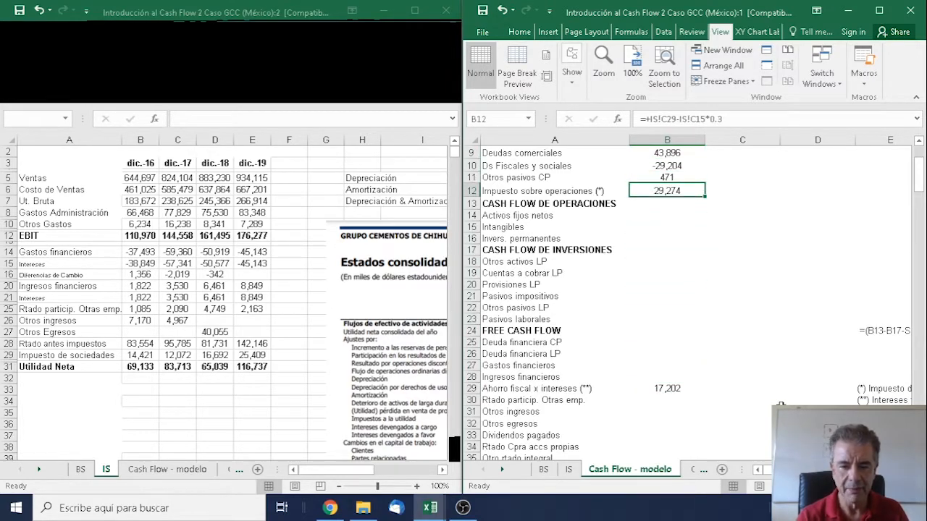
pyautogui.click(673, 330)
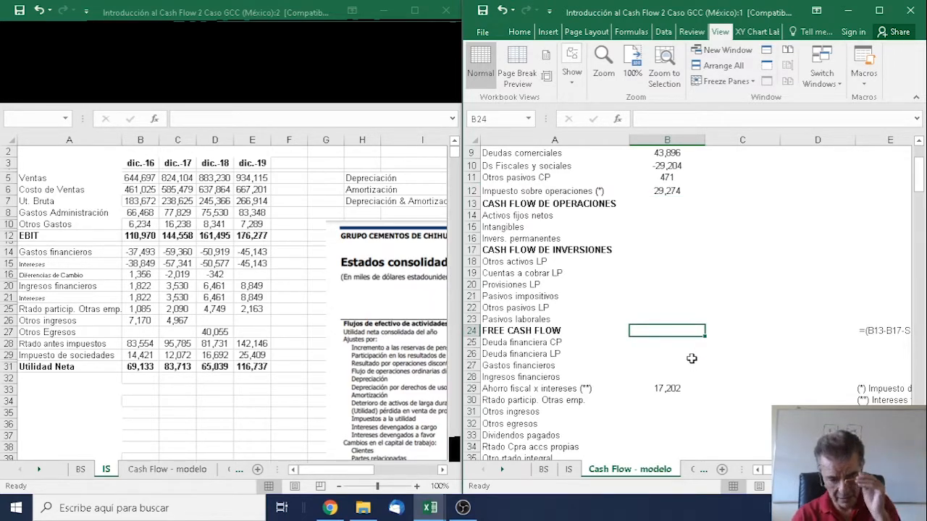
# Step: Calculate the dic.-17 CASH FLOW DE OPERACIONES in B13 with the formula +B5-B6-B7-B8+B9+B10+B11-B12
pyautogui.scroll(3, 668, 208)
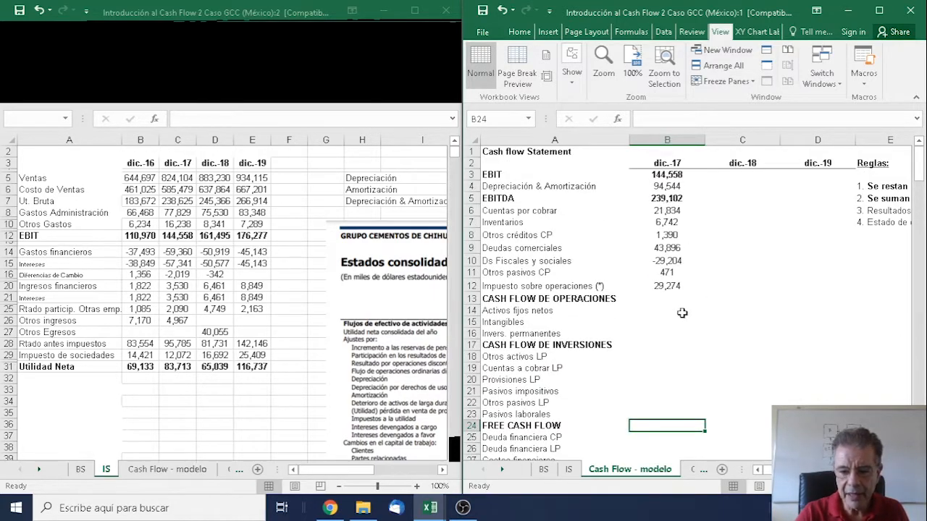
pyautogui.click(667, 298)
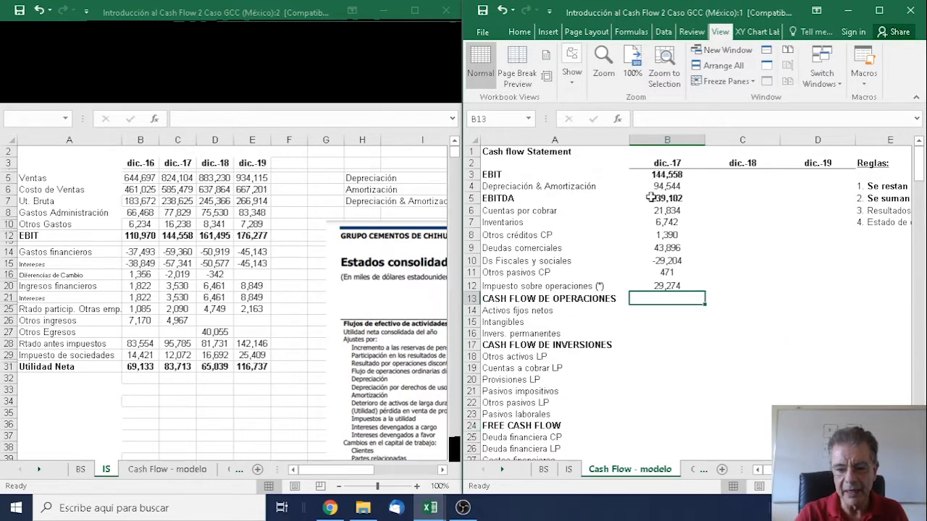
pyautogui.write('+')
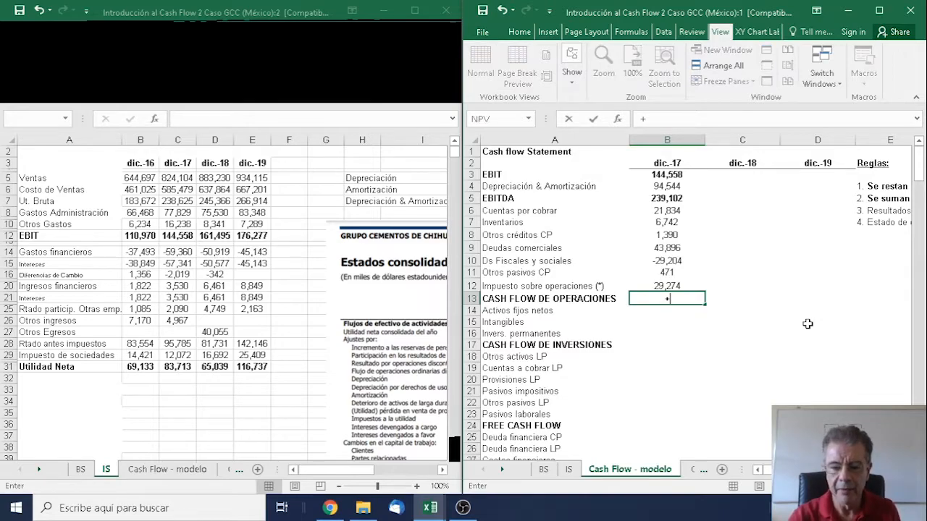
pyautogui.click(668, 200)
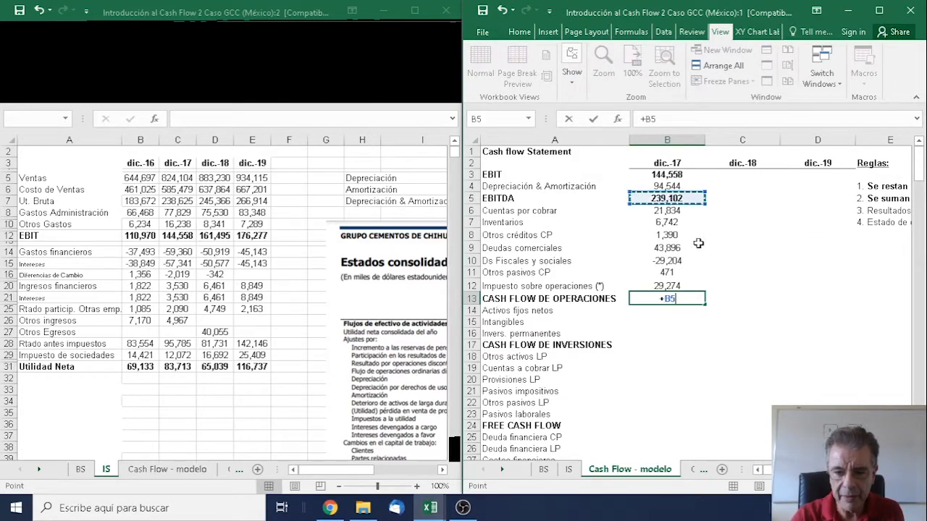
pyautogui.write('-')
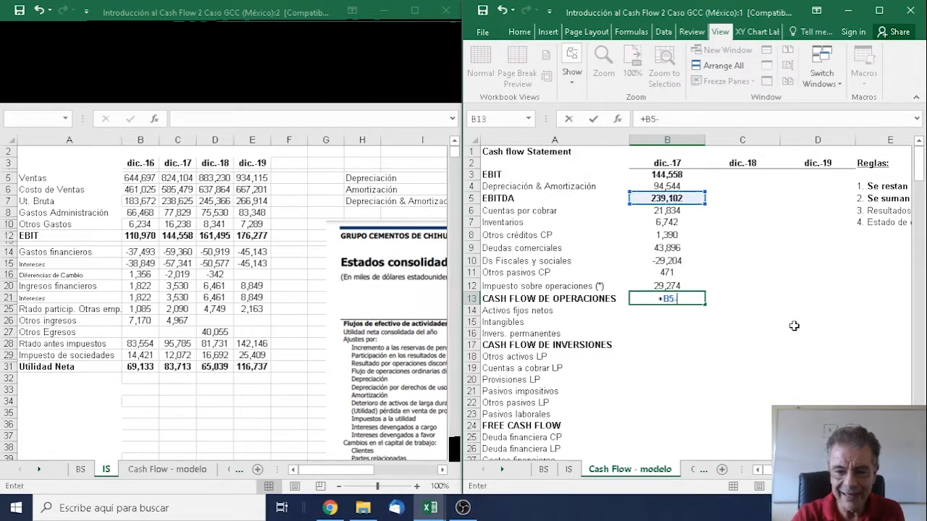
pyautogui.click(672, 210)
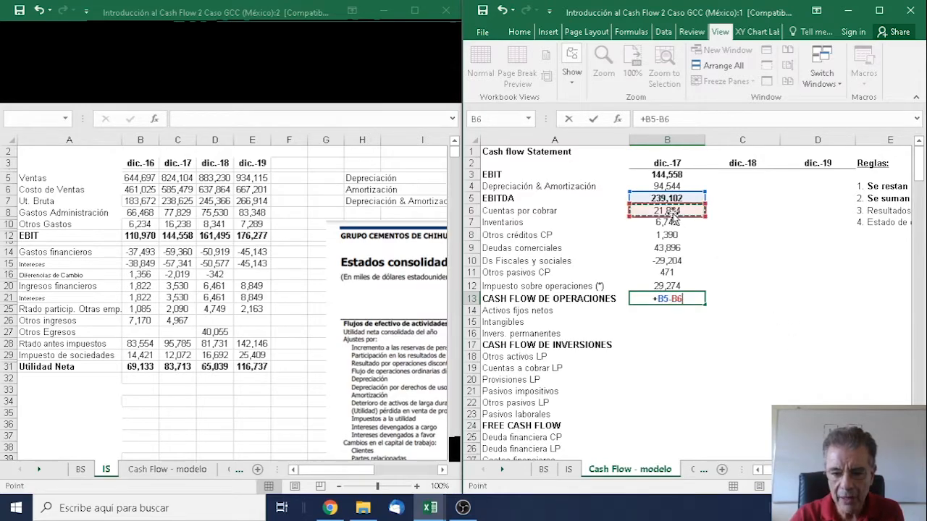
pyautogui.write('-')
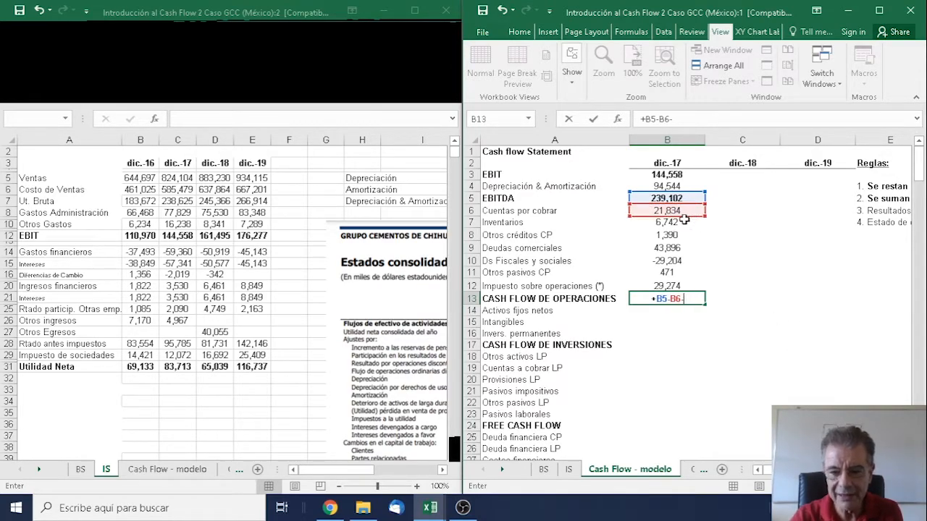
pyautogui.click(684, 221)
pyautogui.write('-')
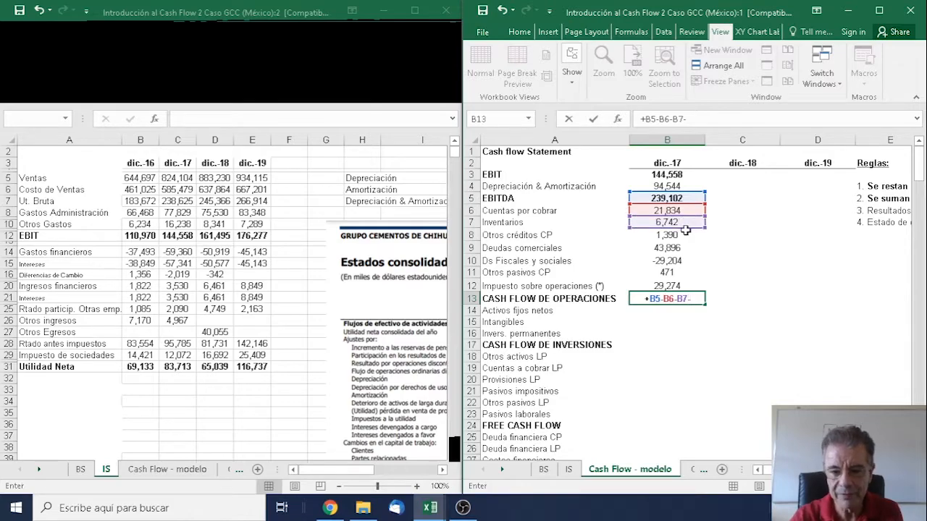
pyautogui.click(683, 236)
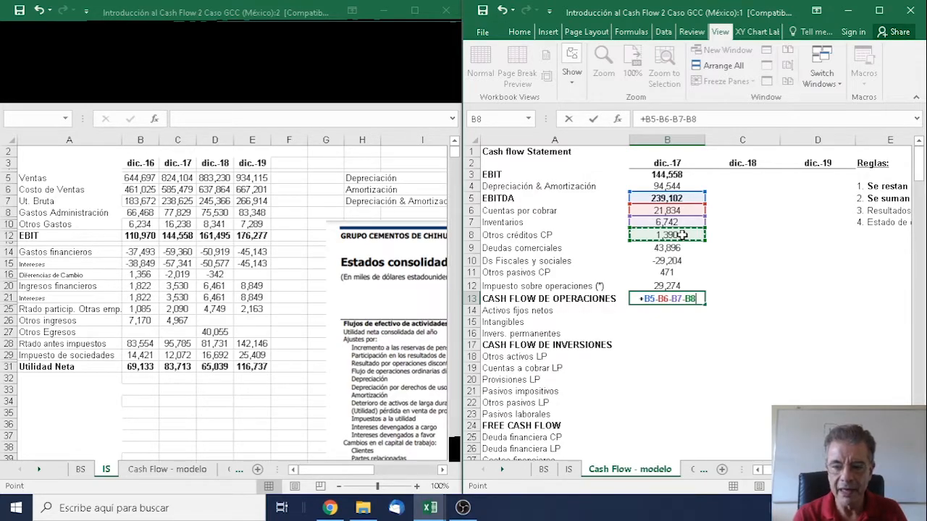
pyautogui.write('+')
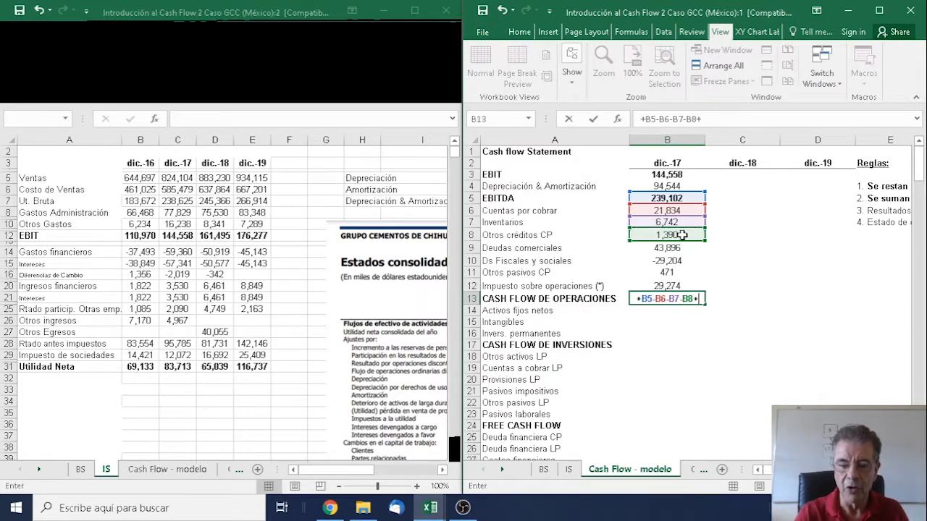
pyautogui.click(687, 249)
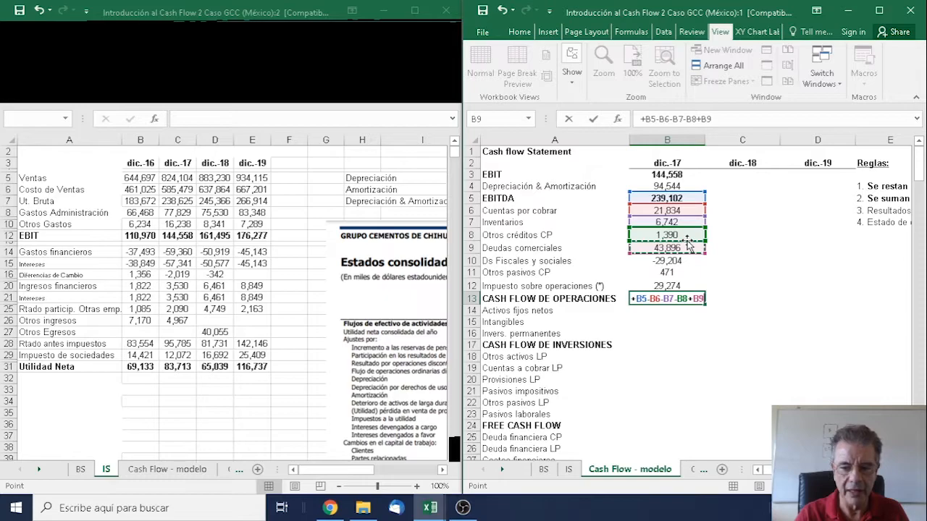
pyautogui.write('+')
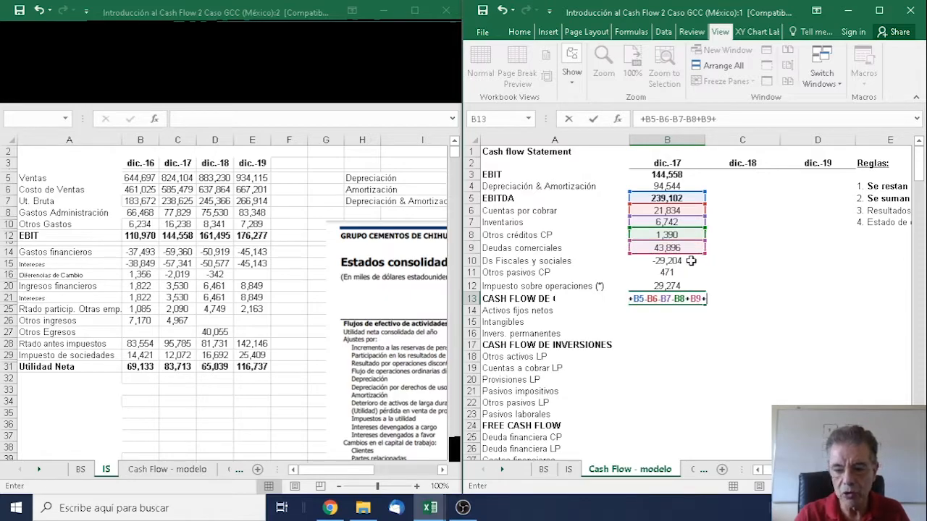
pyautogui.click(684, 263)
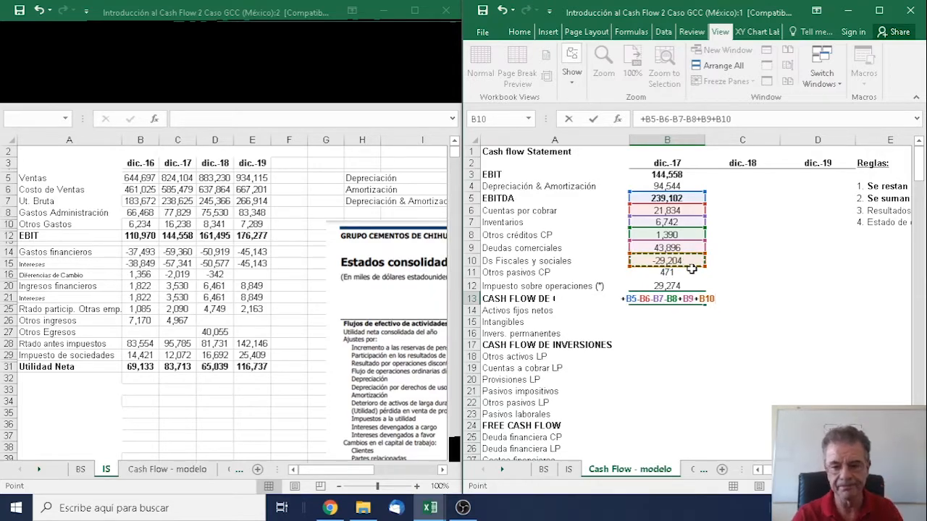
pyautogui.write('+')
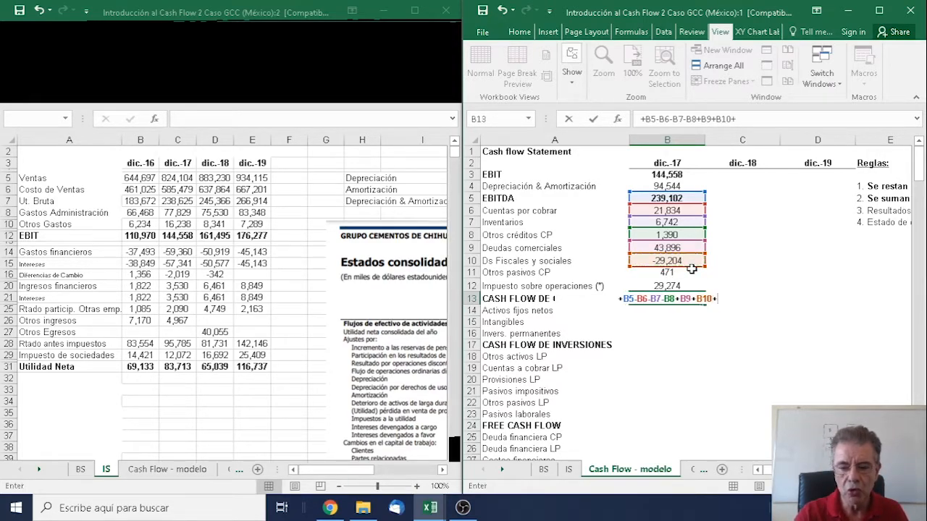
pyautogui.click(659, 275)
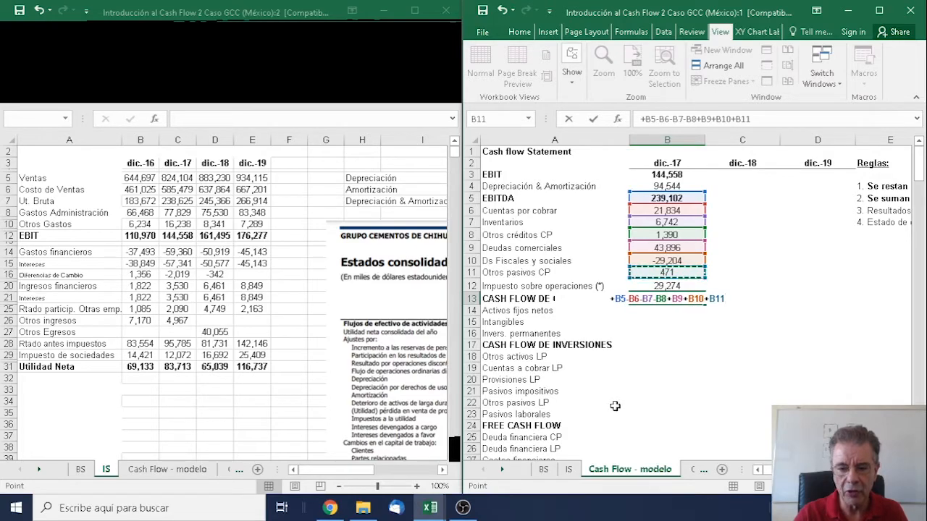
pyautogui.write('-')
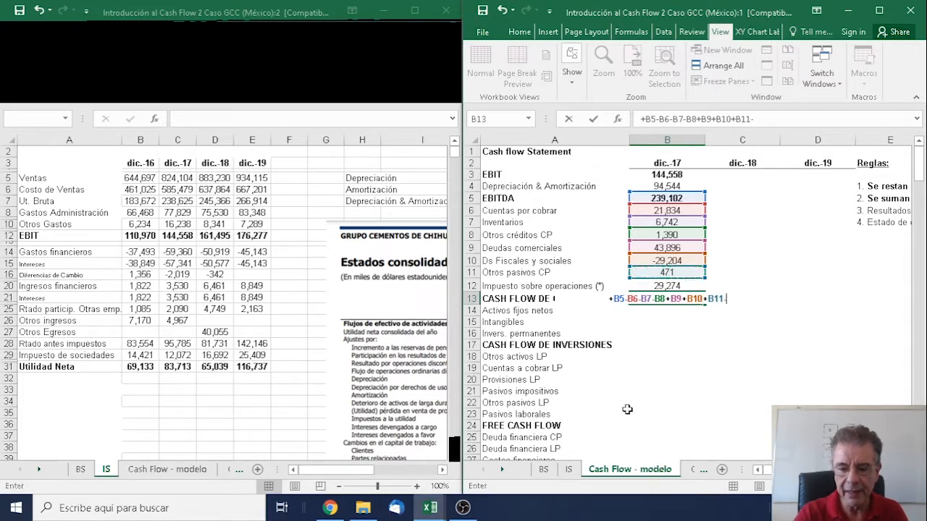
pyautogui.click(676, 287)
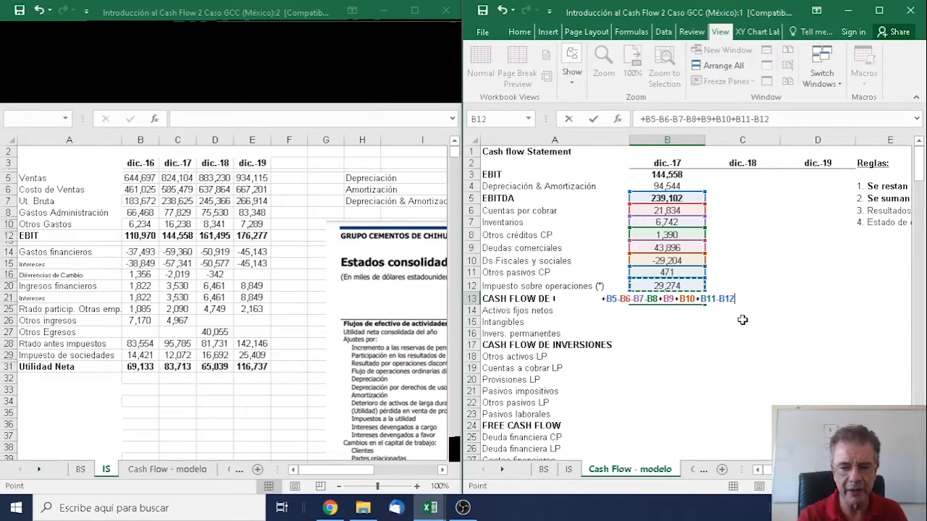
pyautogui.press('Return')
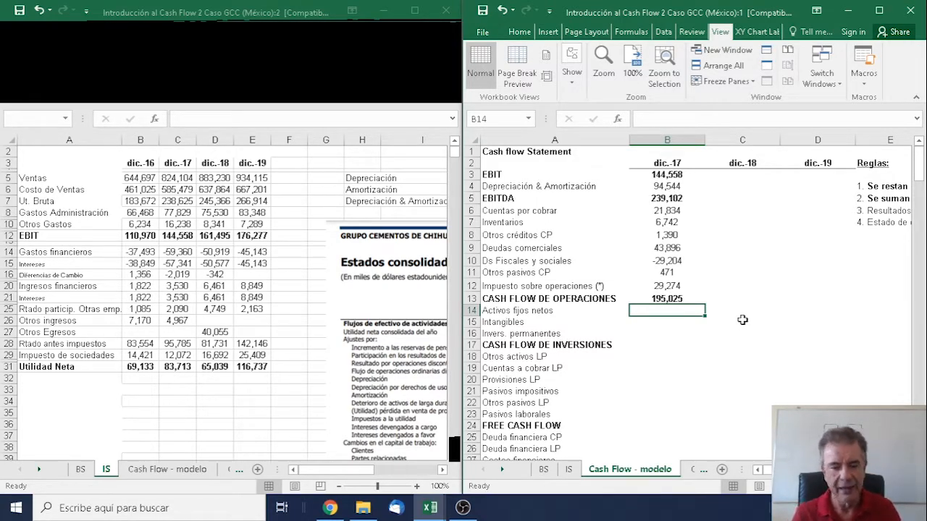
# Step: Review the dic.-17 operating rows of the cash flow from EBIT and EBITDA down to CASH FLOW DE OPERACIONES
pyautogui.press('Up')
pyautogui.press('Up')
pyautogui.press('Up')
pyautogui.press('Up')
pyautogui.press('Up')
pyautogui.press('Up')
pyautogui.press('Up')
pyautogui.press('Up')
pyautogui.press('Up')
pyautogui.press('Up')
pyautogui.press('Up')
pyautogui.press('Down')
pyautogui.press('Down')
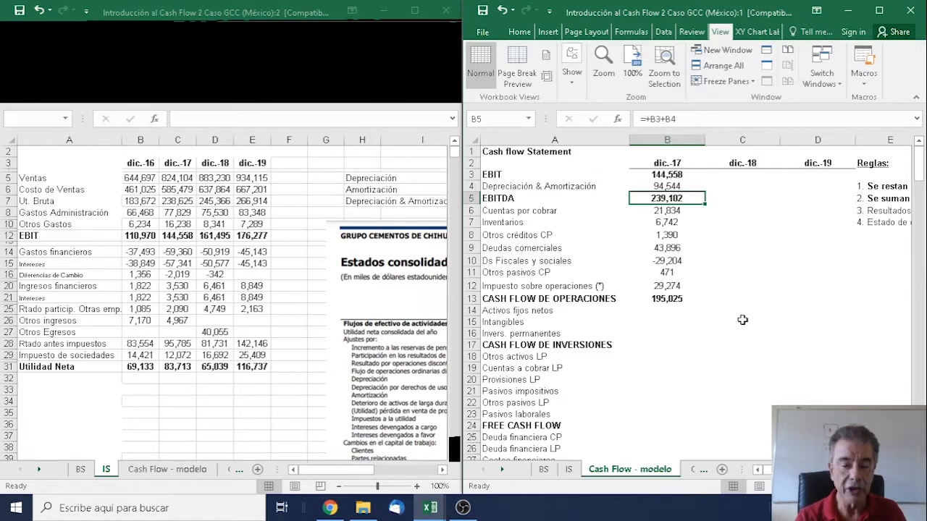
pyautogui.press('Down')
pyautogui.press('Down')
pyautogui.press('Down')
pyautogui.press('Down')
pyautogui.press('Down')
pyautogui.press('Down')
pyautogui.press('Down')
pyautogui.press('Down')
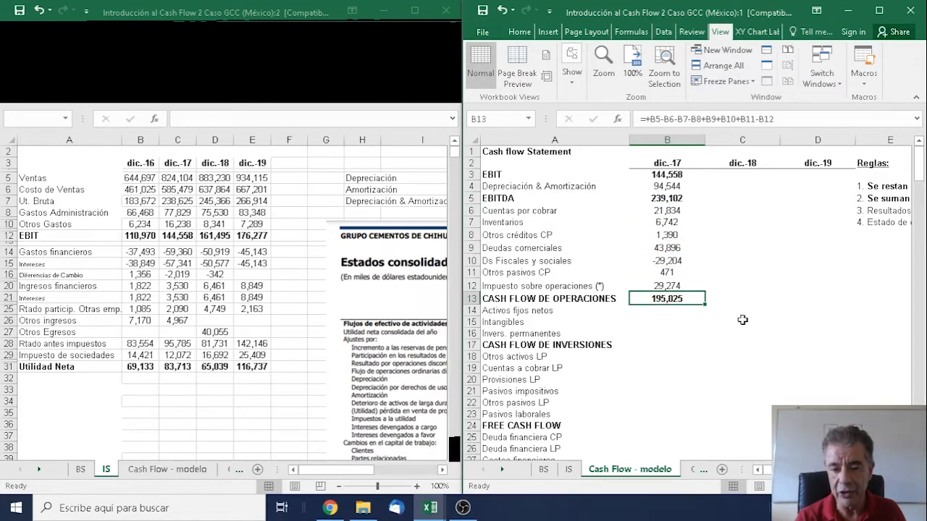
pyautogui.press('Up')
pyautogui.press('Up')
pyautogui.press('Up')
pyautogui.press('Up')
pyautogui.press('Up')
pyautogui.press('Up')
pyautogui.press('Up')
pyautogui.press('Up')
pyautogui.press('Up')
pyautogui.press('Down')
pyautogui.press('Down')
pyautogui.press('Down')
pyautogui.press('Down')
pyautogui.press('Down')
pyautogui.press('Down')
pyautogui.press('Down')
pyautogui.press('Down')
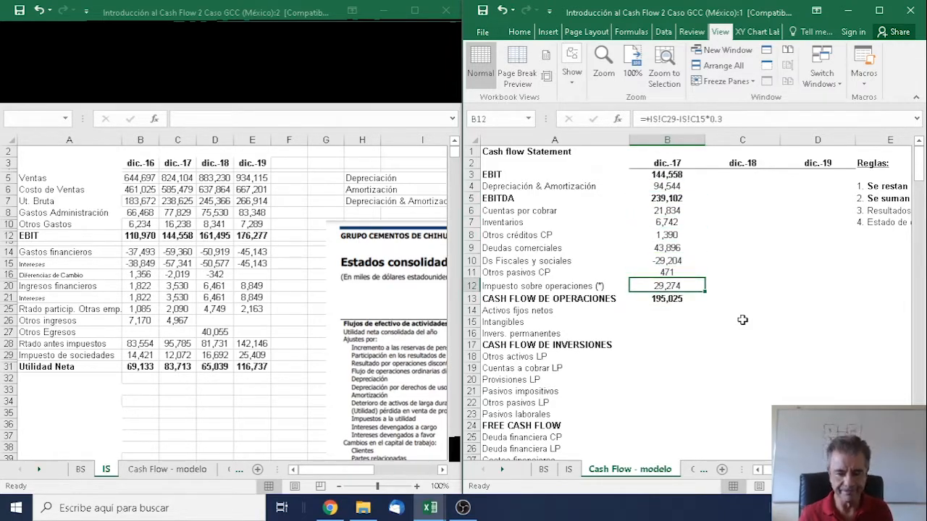
pyautogui.press('Down')
pyautogui.press('Down')
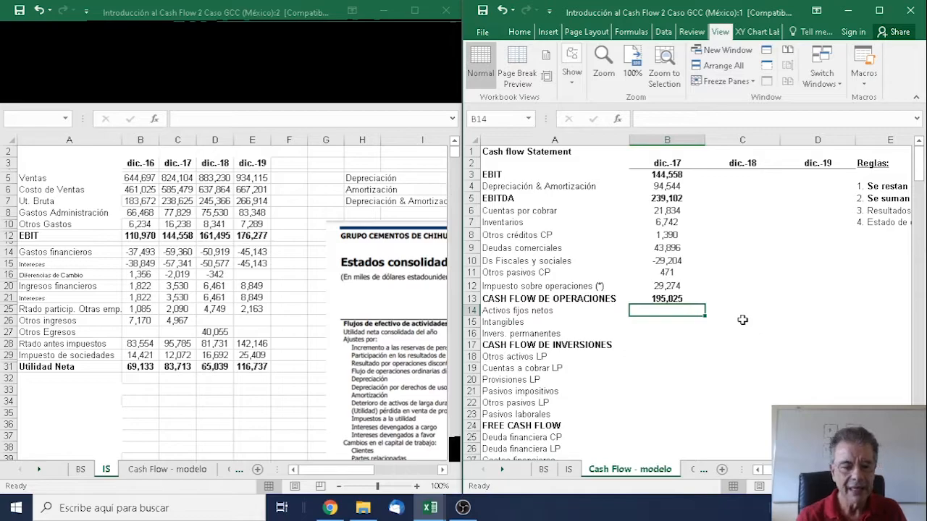
# Step: Calculate the dic.-17 Activos fijos netos investment in B14 of the cash flow with the formula +BS!C8+IS!J5-BS!B8
pyautogui.click(81, 470)
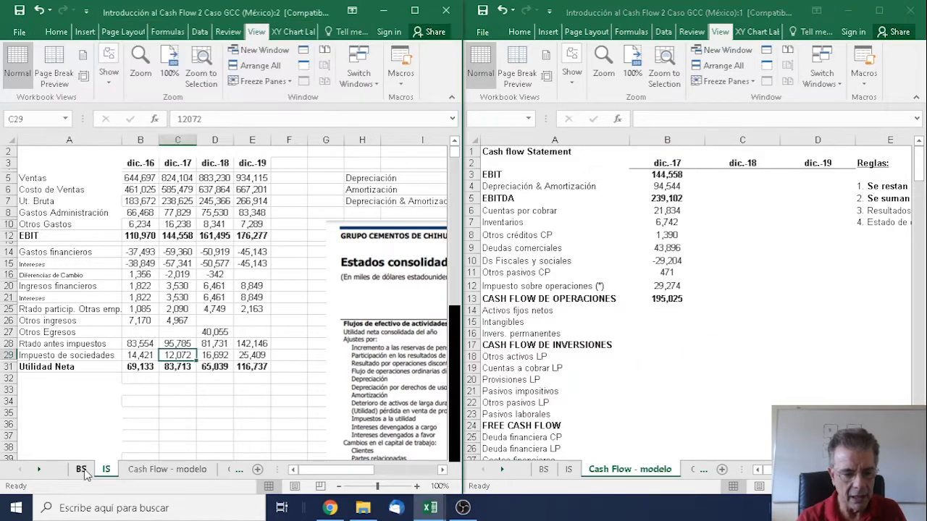
pyautogui.click(671, 311)
pyautogui.click(667, 313)
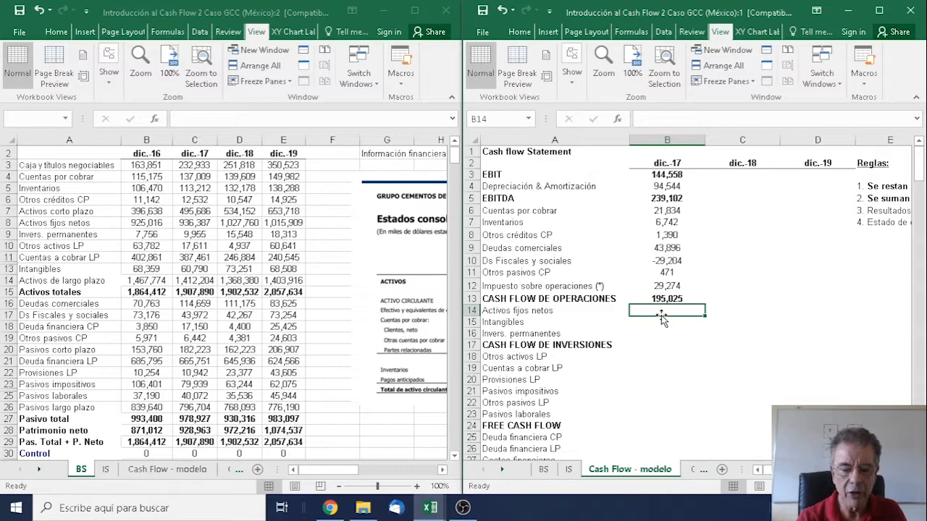
pyautogui.write('+')
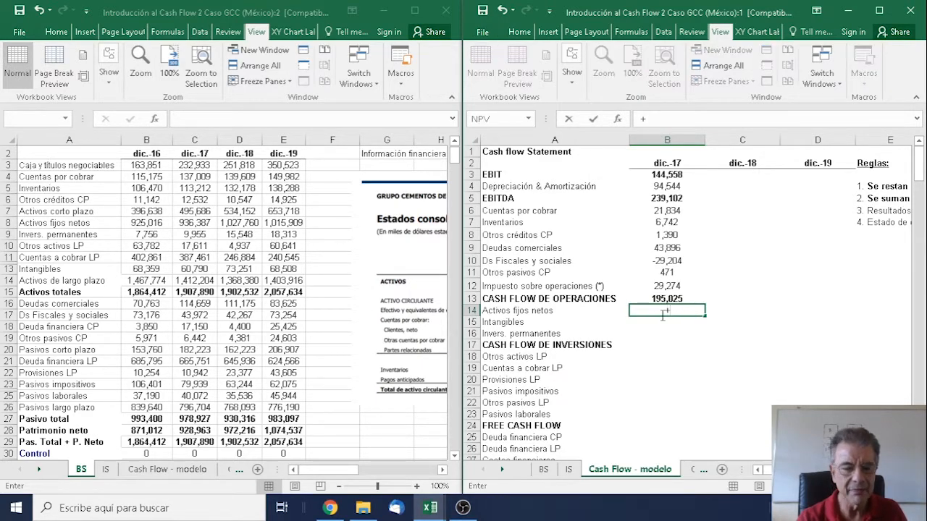
pyautogui.click(194, 222)
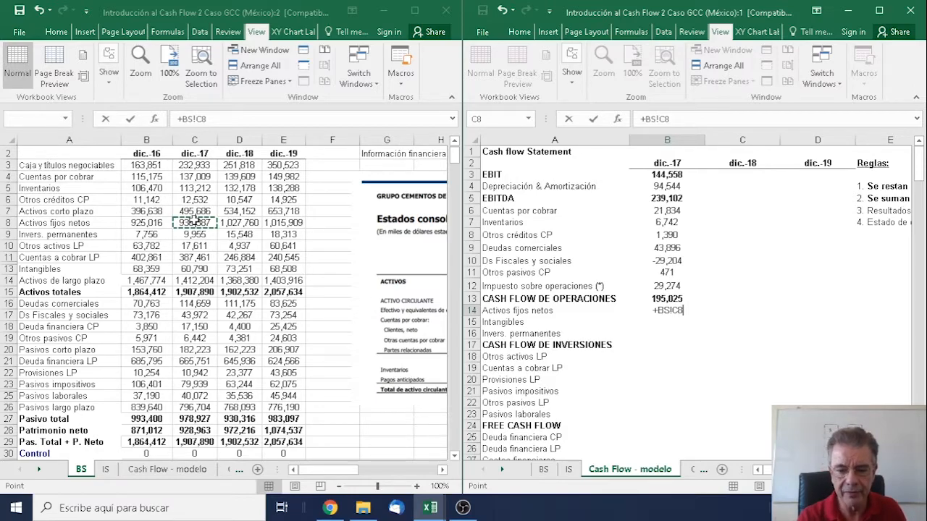
pyautogui.write('+')
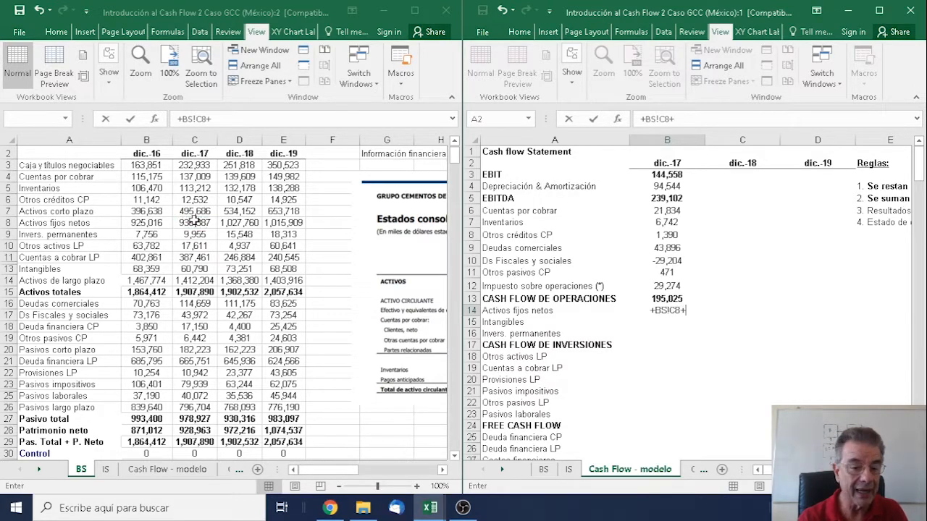
pyautogui.click(106, 469)
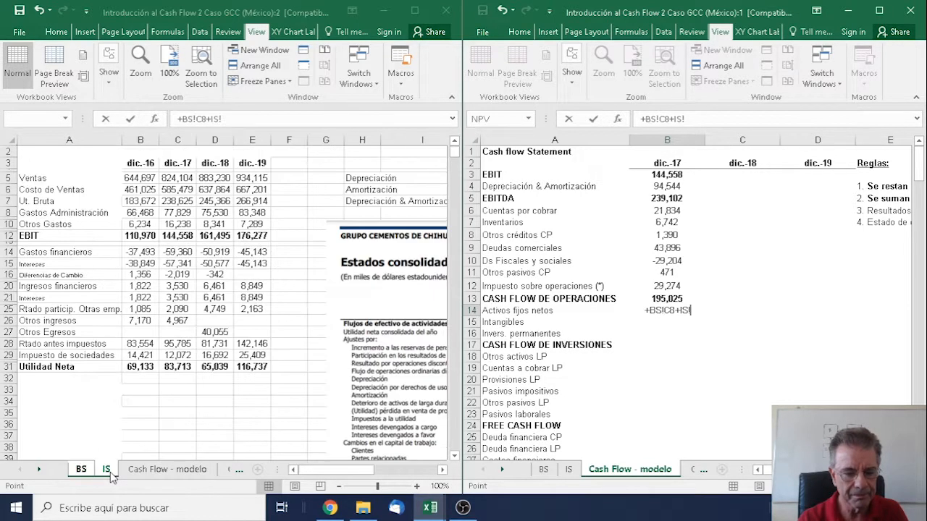
pyautogui.click(392, 179)
pyautogui.press('Right')
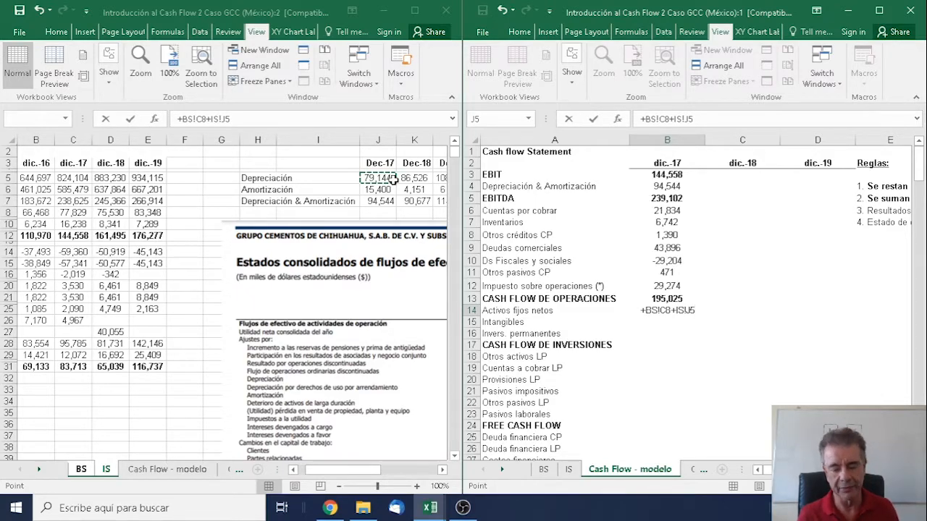
pyautogui.write('-')
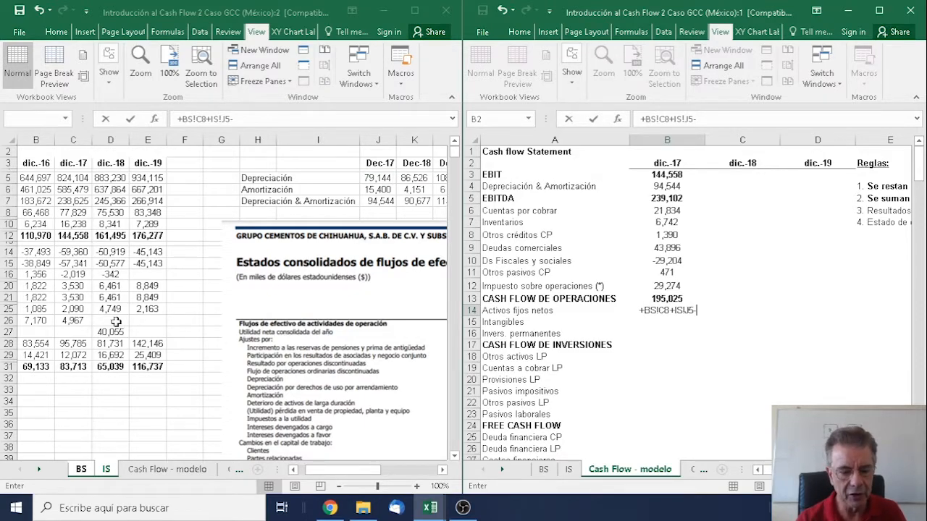
pyautogui.click(81, 469)
pyautogui.click(146, 223)
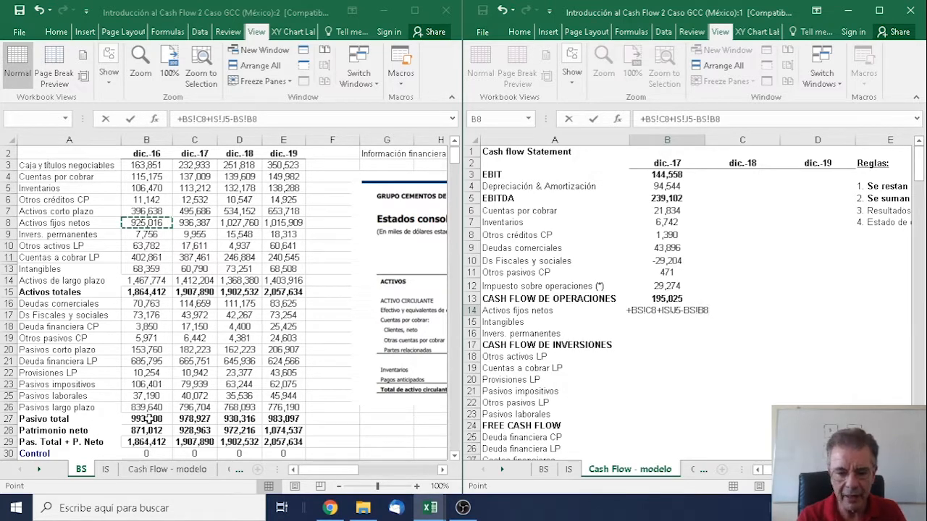
pyautogui.press('Return')
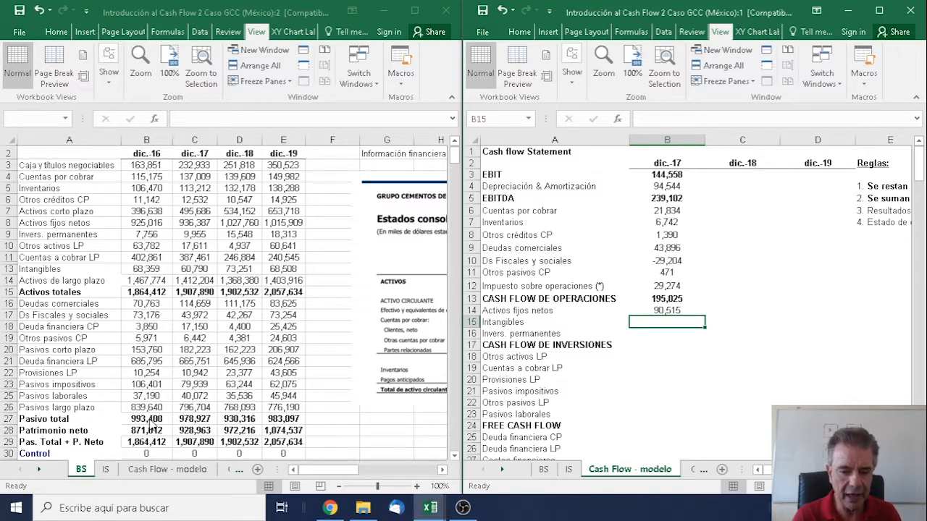
# Step: Copy the Activos fijos netos formula from B14 into C14 as visible text, showing +BS!C8+IS!J5-BS!B8 beside the result
pyautogui.press('Up')
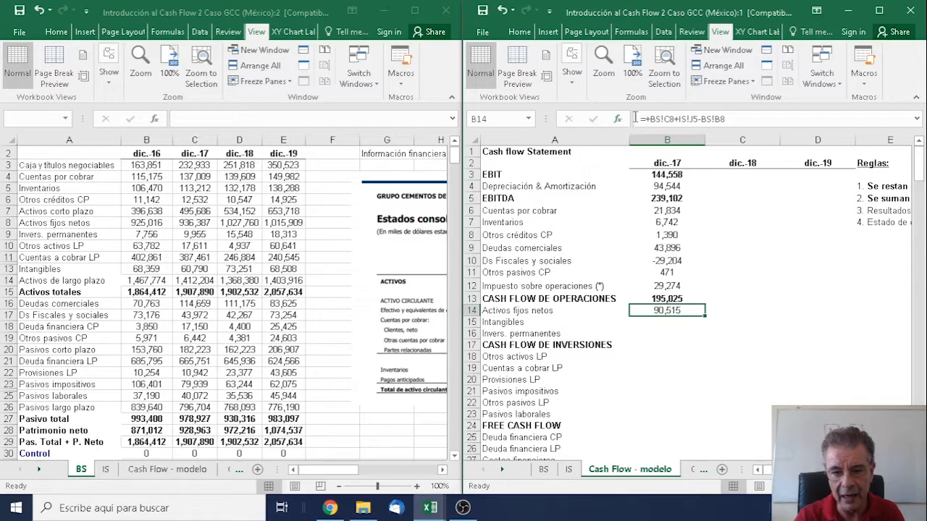
pyautogui.moveTo(641, 119); pyautogui.dragTo(782, 121)
pyautogui.hotkey('ctrl', 'c')
pyautogui.press('Escape')
pyautogui.press('Right')
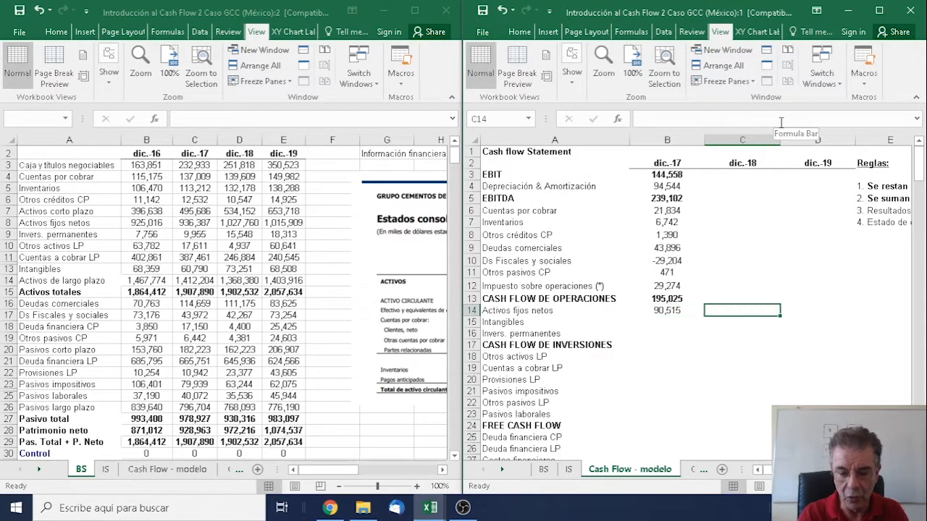
pyautogui.press('F2')
pyautogui.hotkey('ctrl', 'v')
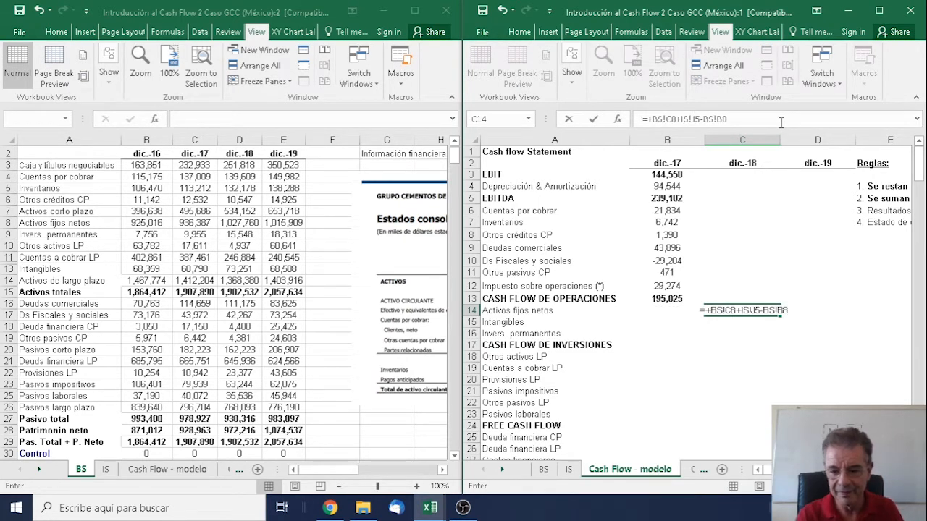
pyautogui.press('Return')
pyautogui.press('Up')
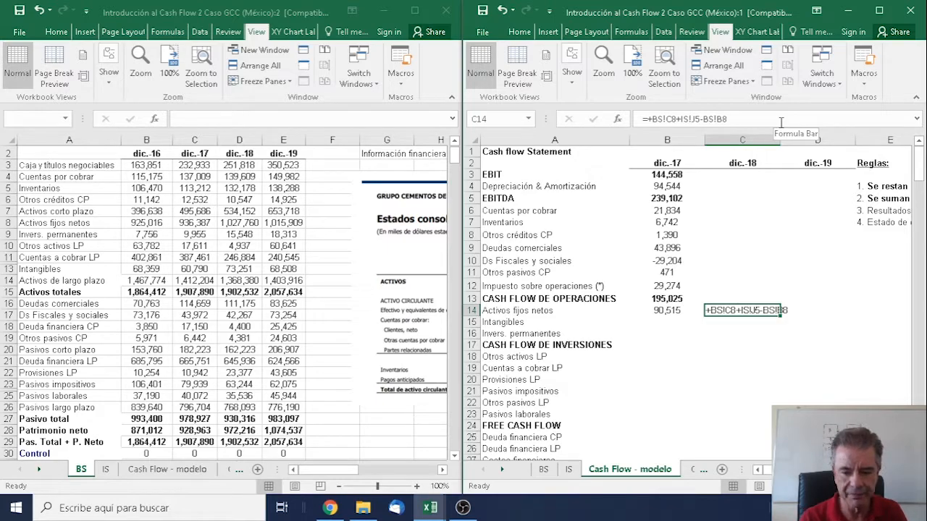
# Step: Enter the dic.-17 Intangibles formula in B15 of the cash flow as +BS!C13+IS!J6 minus a balance sheet value from BS
pyautogui.press('Return')
pyautogui.press('Left')
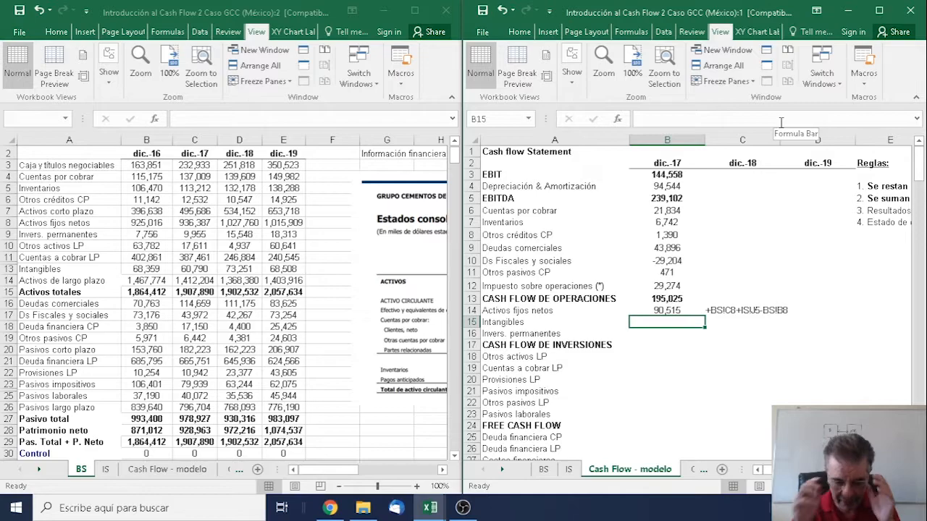
pyautogui.write('+')
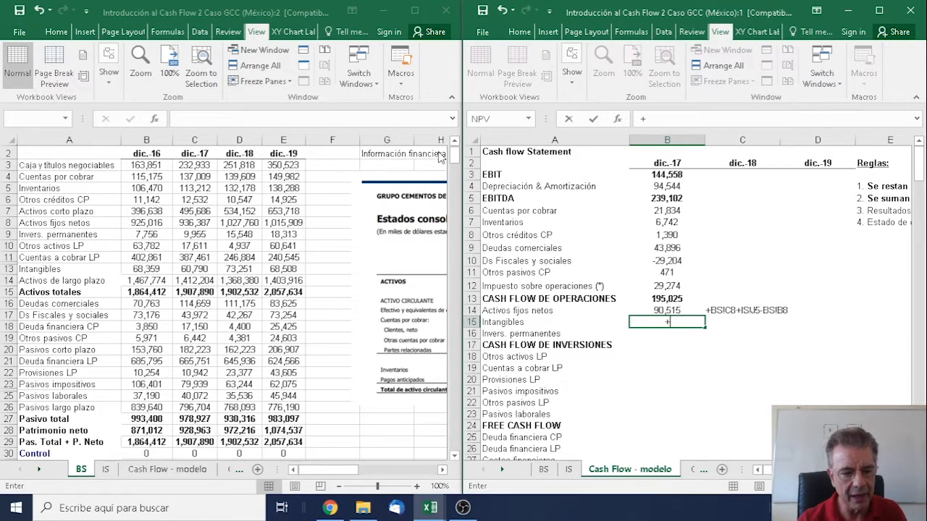
pyautogui.click(199, 270)
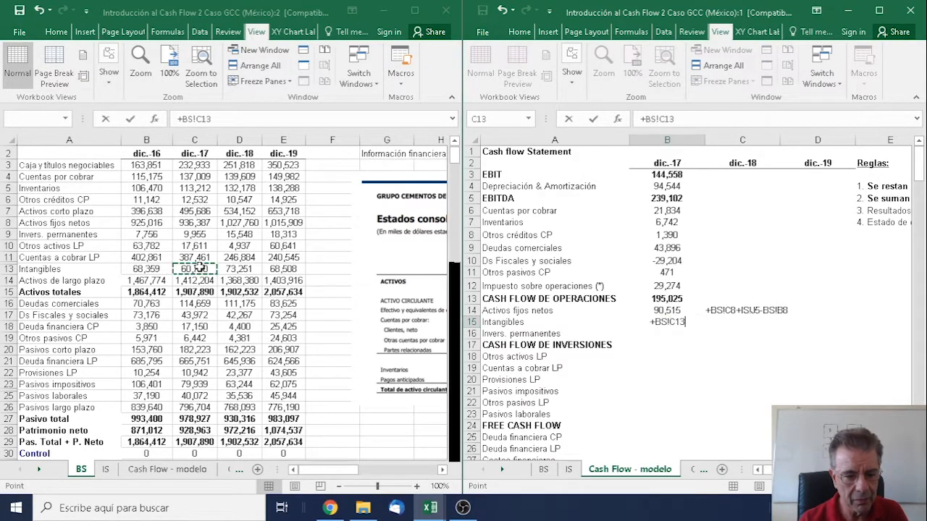
pyautogui.write('+')
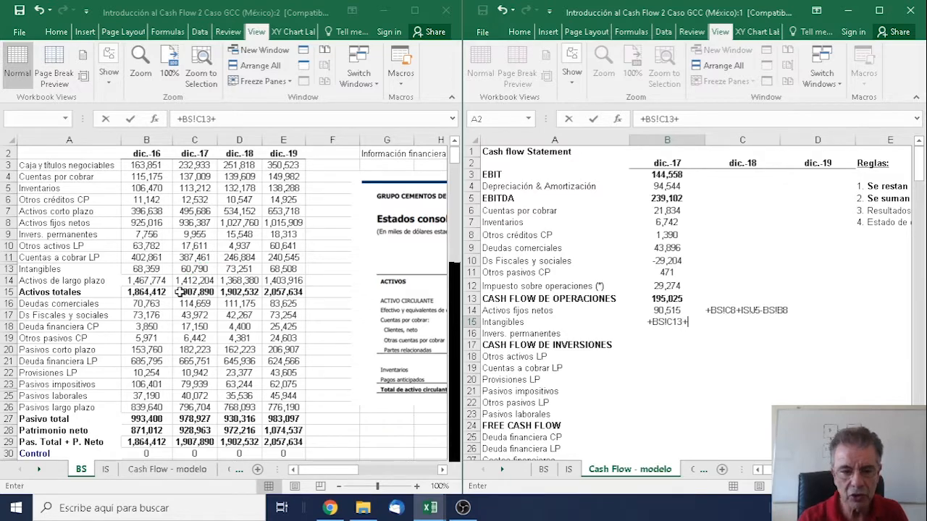
pyautogui.click(109, 472)
pyautogui.click(382, 190)
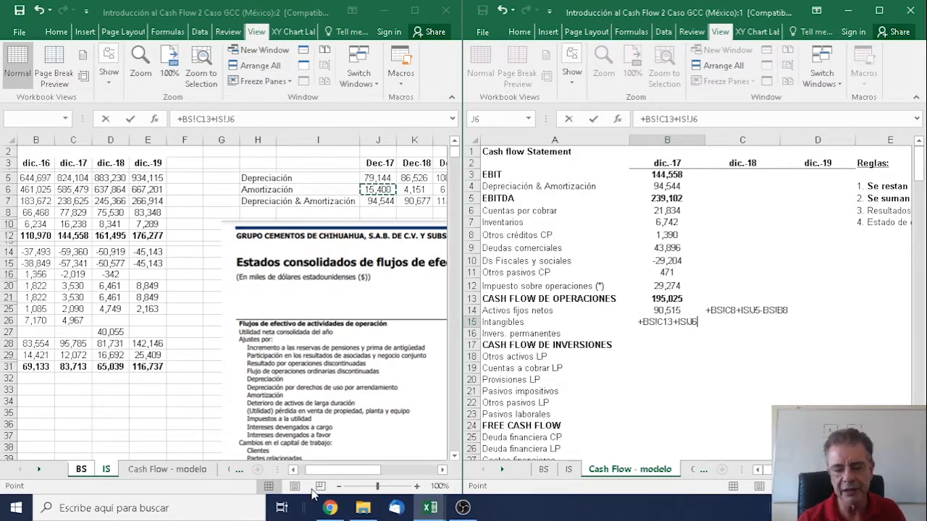
pyautogui.write('-')
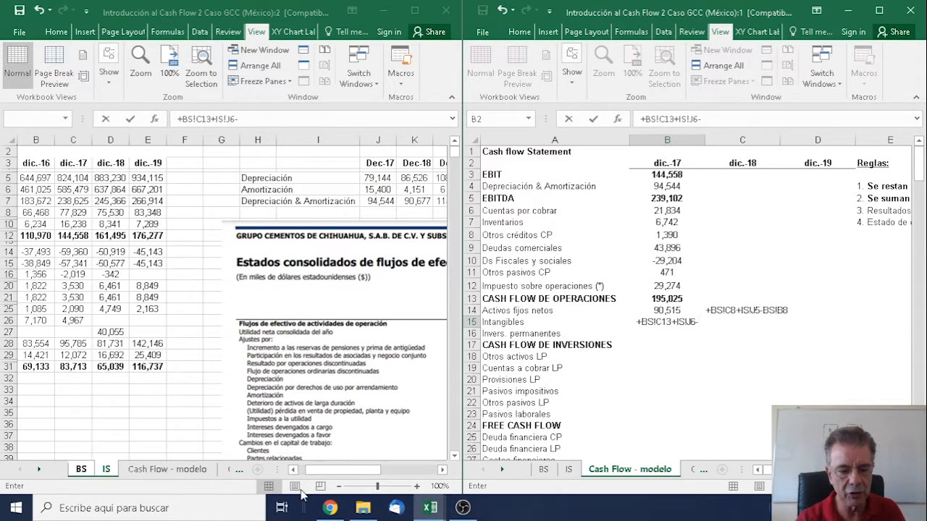
pyautogui.click(81, 469)
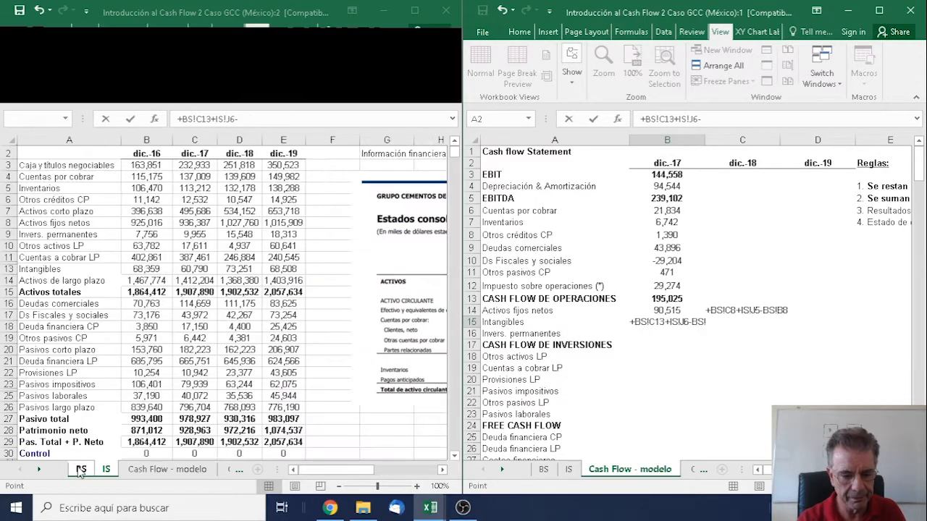
# Step: Finish the dic.-17 Intangibles formula by subtracting BS!B13, and calculate Invers. permanentes in B16 as +BS!C9-BS!B9
pyautogui.click(147, 266)
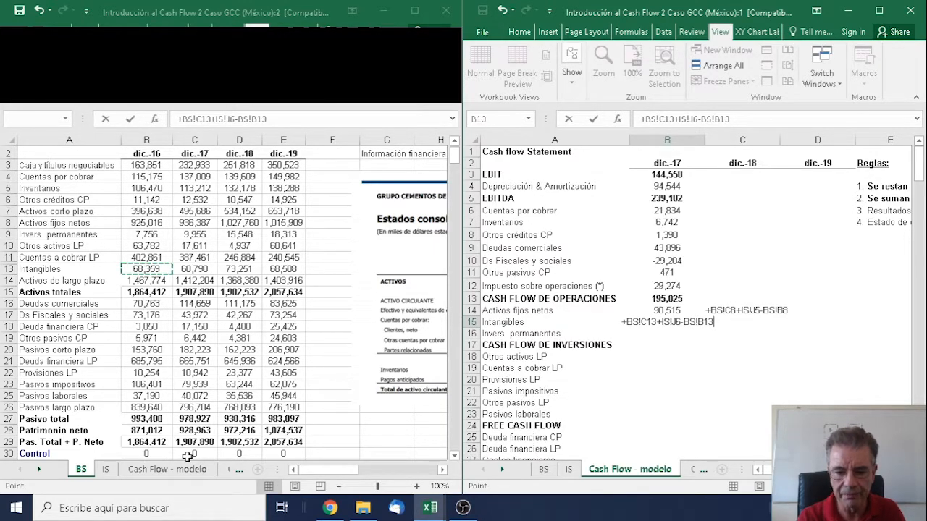
pyautogui.press('Return')
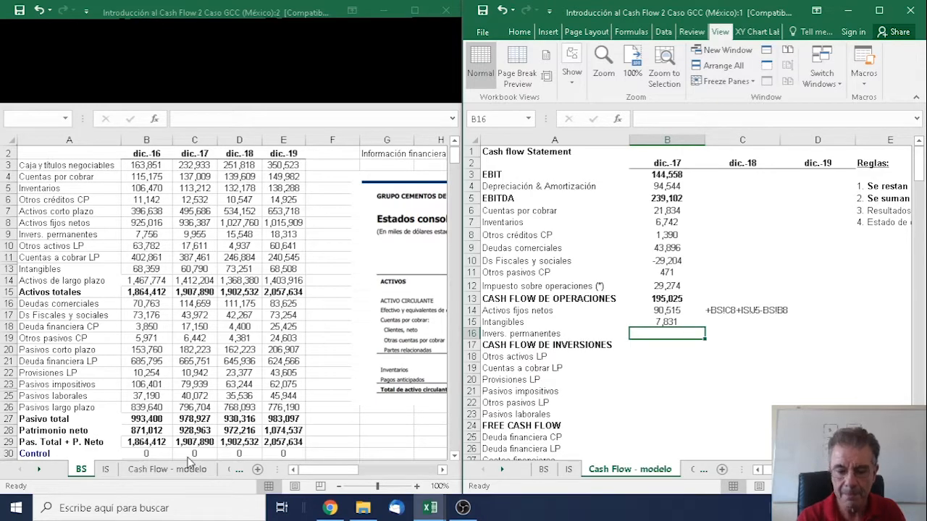
pyautogui.write('+')
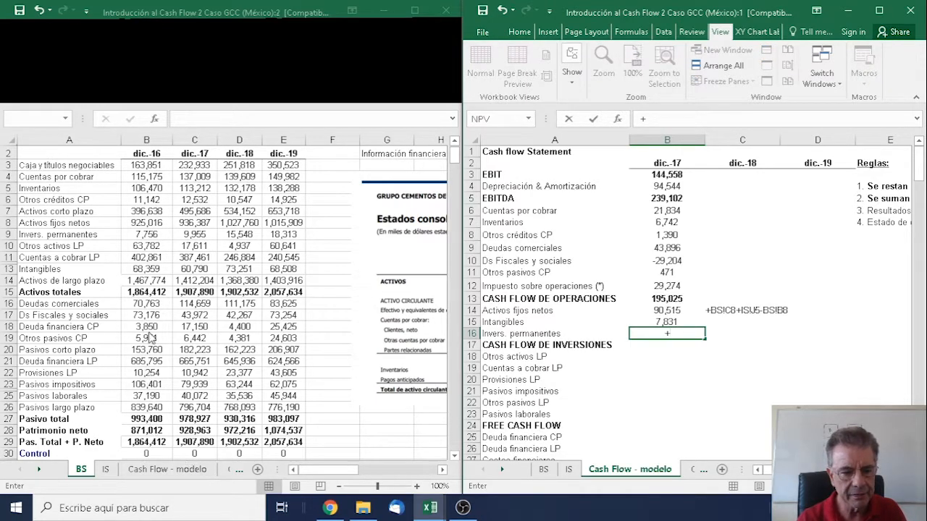
pyautogui.click(194, 235)
pyautogui.write('-')
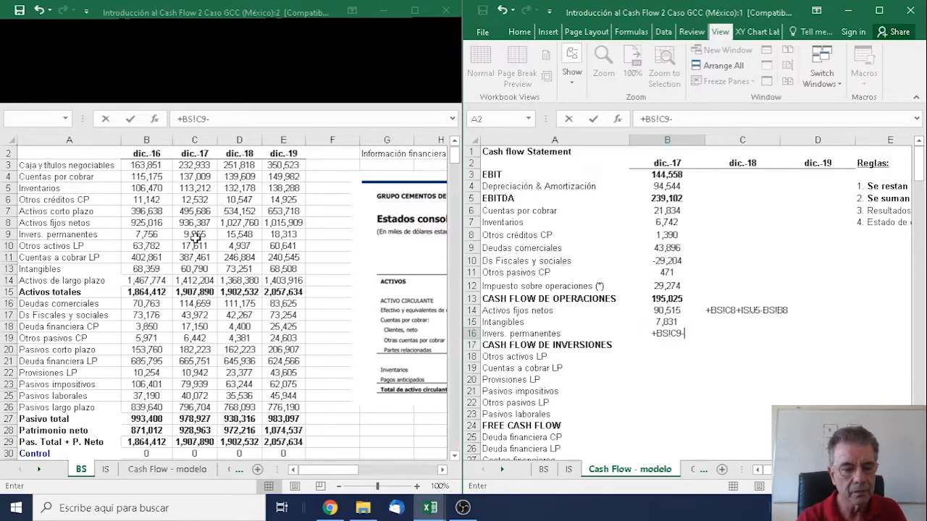
pyautogui.click(149, 235)
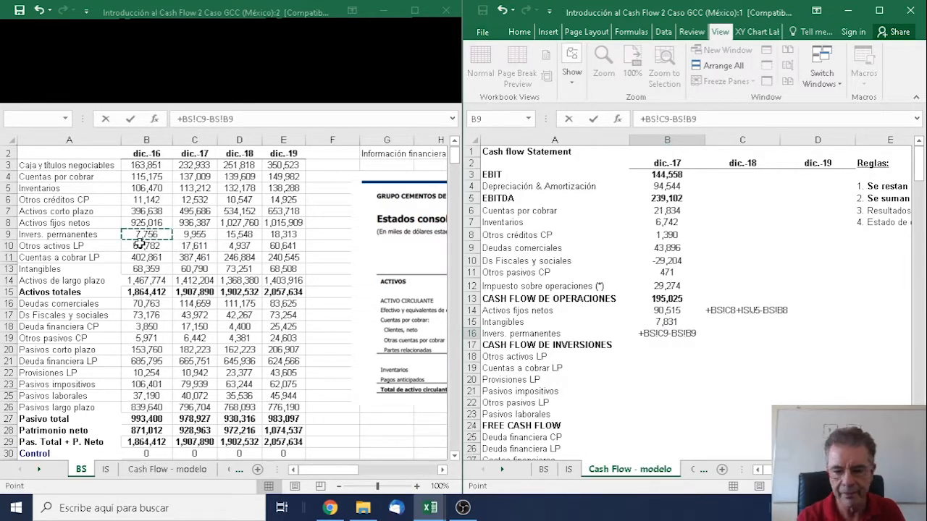
pyautogui.press('Return')
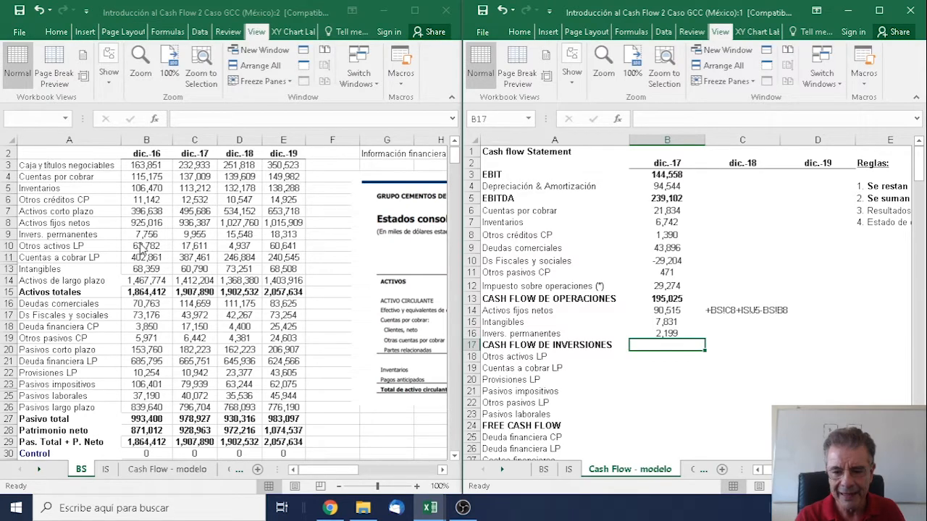
# Step: Total the dic.-17 CASH FLOW DE INVERSIONES in B17 with a SUM of B14:B16
pyautogui.write('+sum')
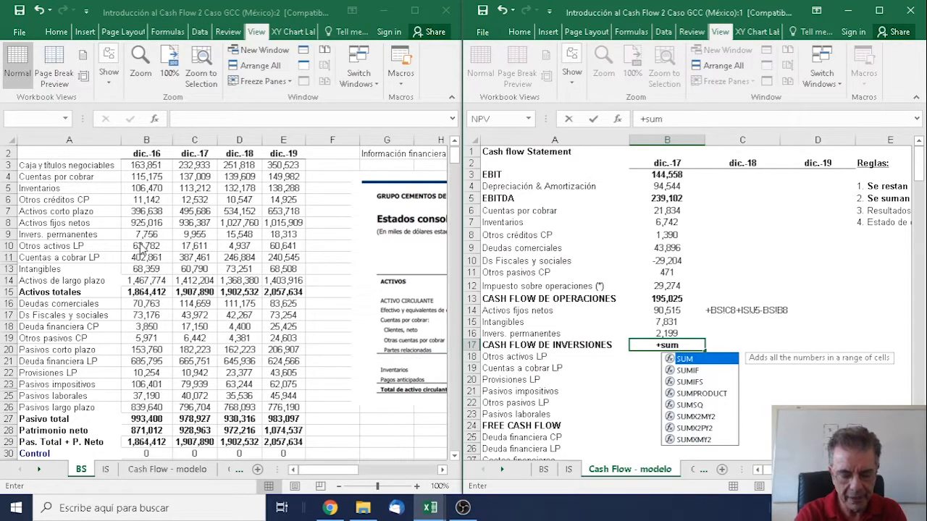
pyautogui.write('(')
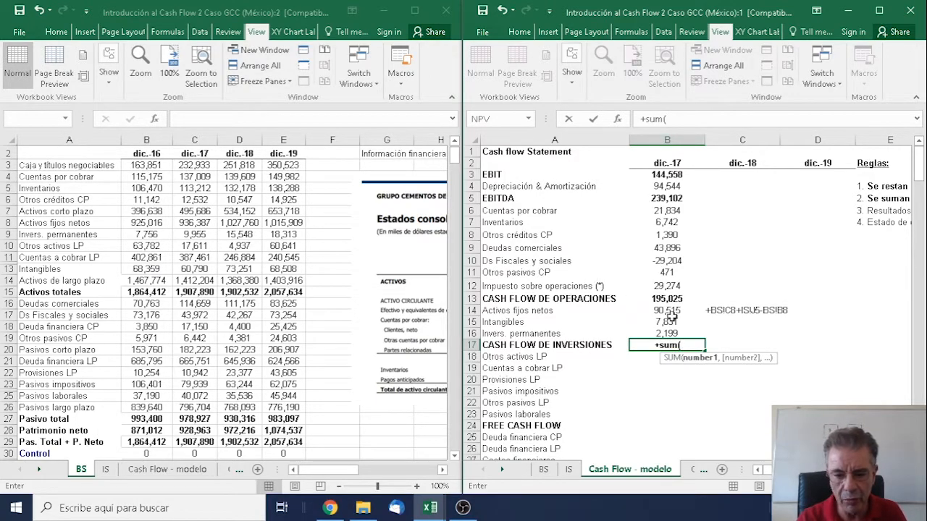
pyautogui.moveTo(672, 311); pyautogui.dragTo(675, 334)
pyautogui.write(')')
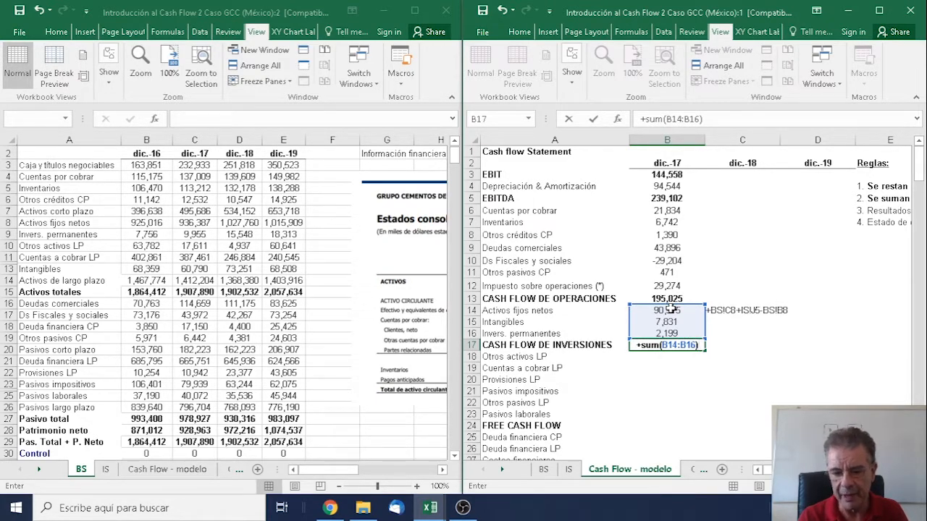
pyautogui.press('Return')
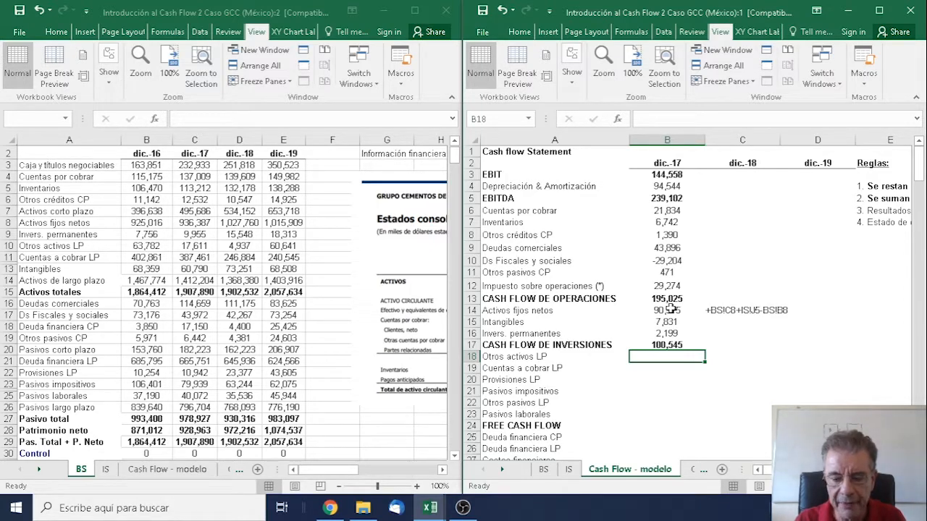
# Step: Calculate the dic.-17 change in Otros activos LP in B18 as +BS!C10-BS!B10
pyautogui.write('+')
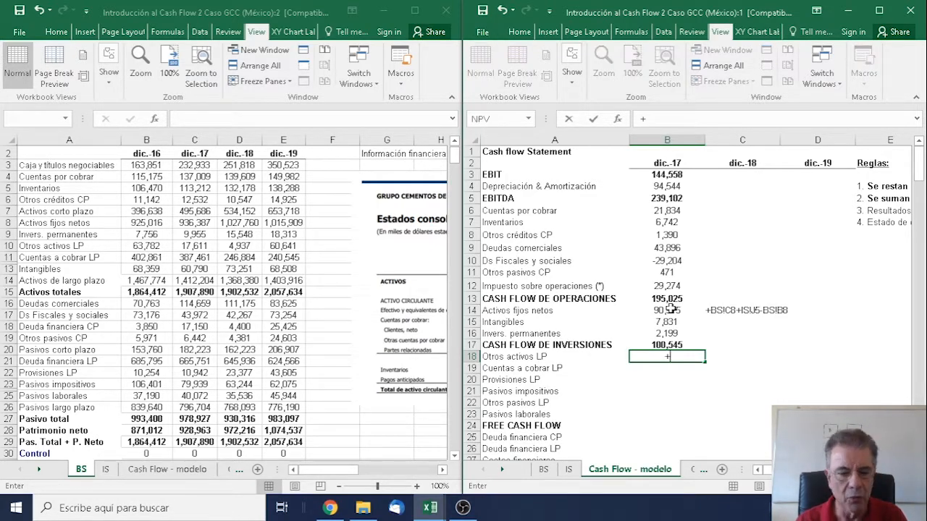
pyautogui.click(195, 247)
pyautogui.write('-')
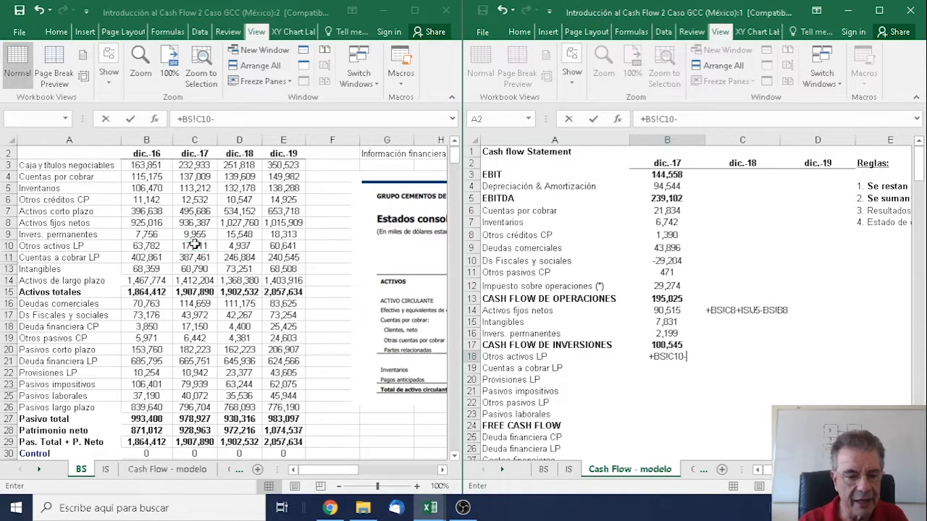
pyautogui.click(144, 247)
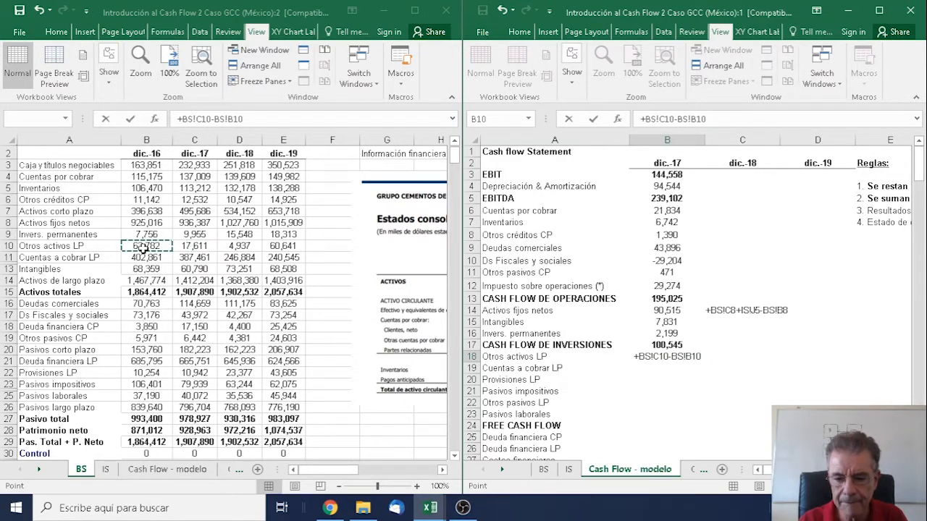
pyautogui.press('Return')
# Step: Calculate the dic.-17 change in Cuentas a cobrar LP in B19 as +BS!C11-BS!B11 and check the formula
pyautogui.write('+')
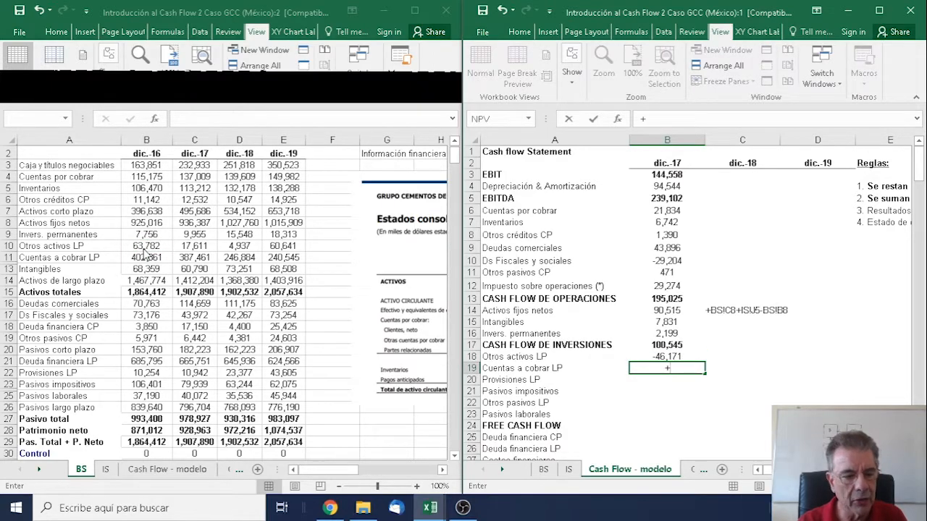
pyautogui.click(191, 259)
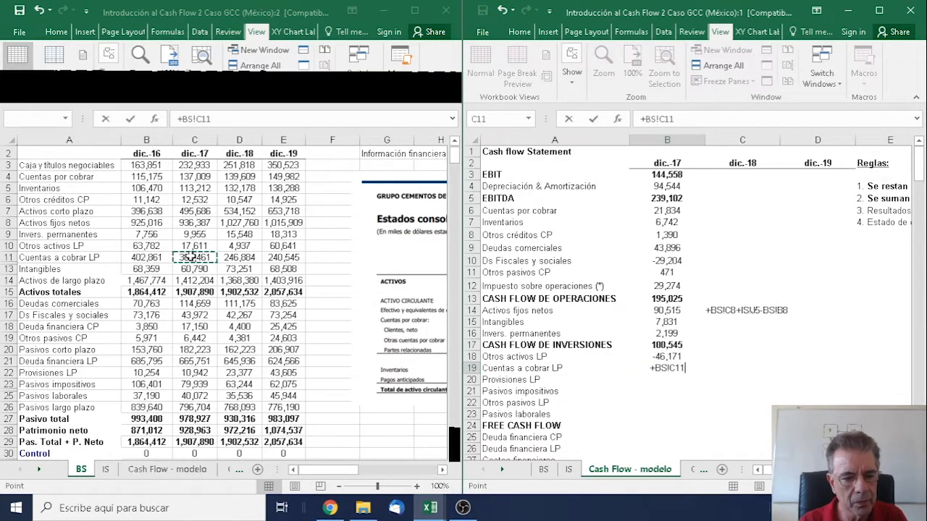
pyautogui.write('-')
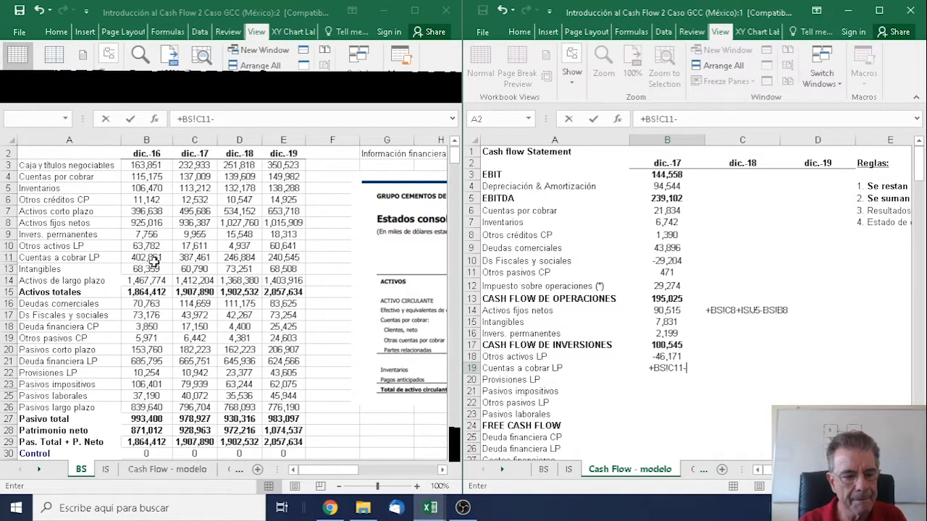
pyautogui.click(154, 259)
pyautogui.press('Return')
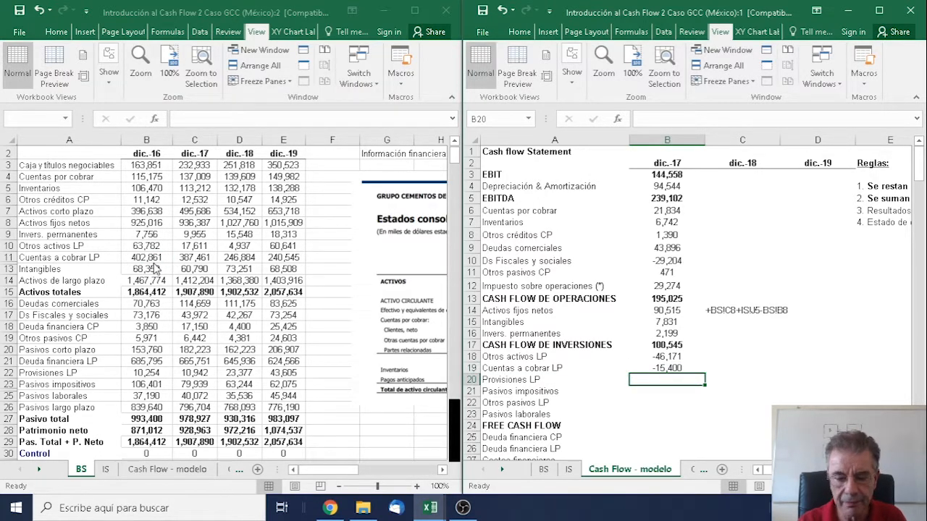
pyautogui.press('Up')
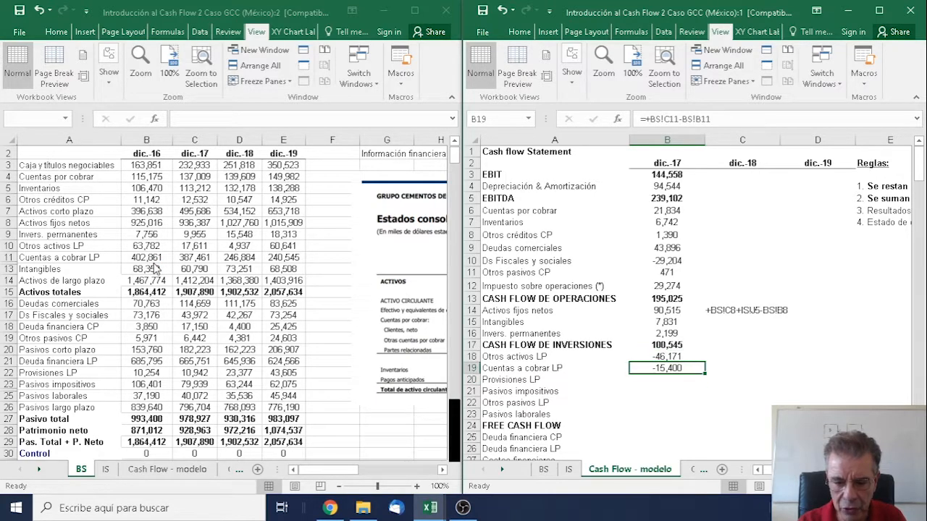
pyautogui.press('Down')
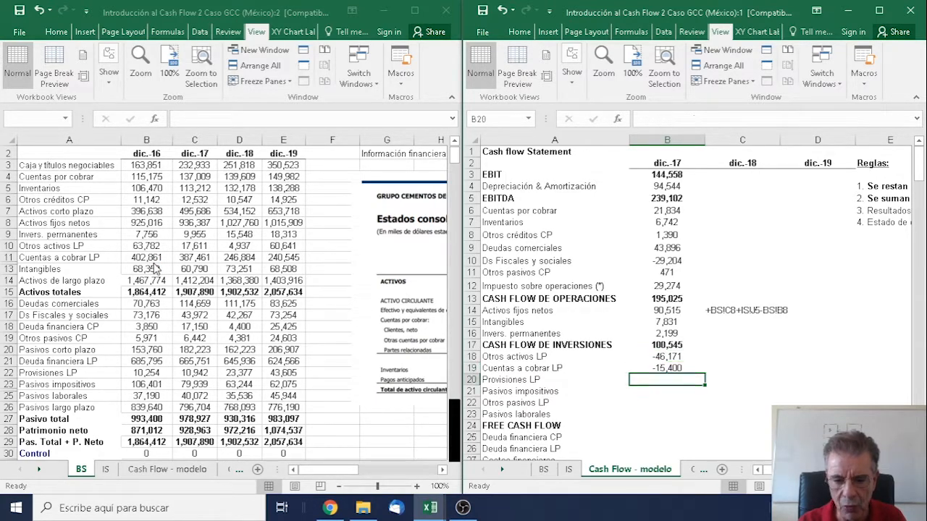
# Step: Calculate the dic.-17 change in Provisiones LP in B20 as +BS!C22-BS!B22
pyautogui.write('+')
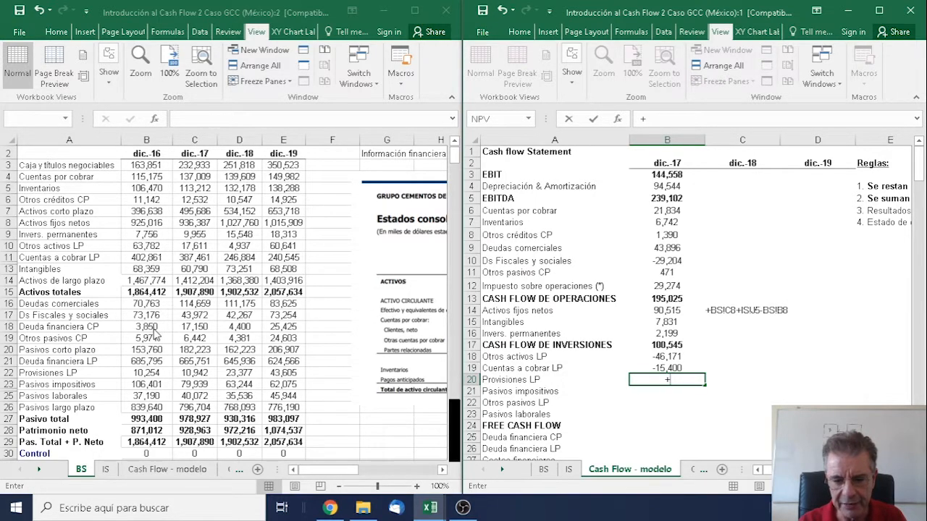
pyautogui.click(187, 372)
pyautogui.write('-')
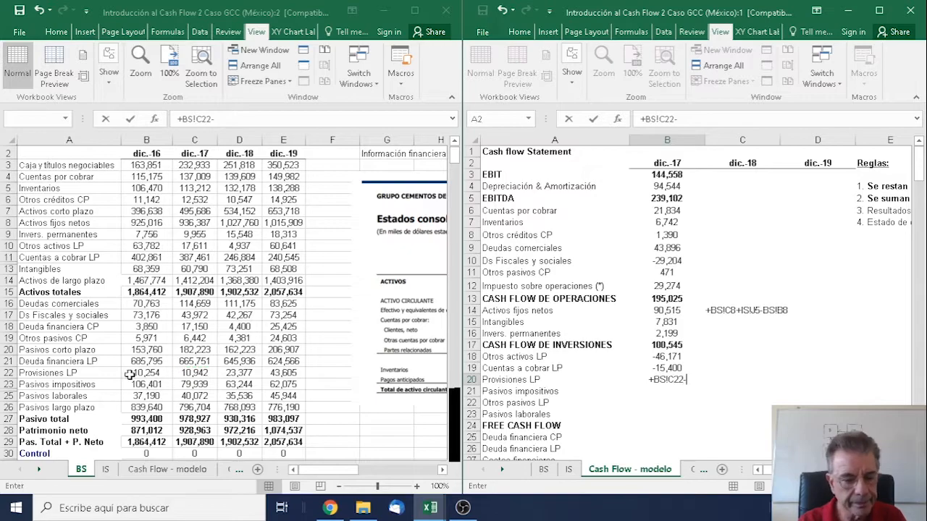
pyautogui.click(127, 373)
pyautogui.press('Return')
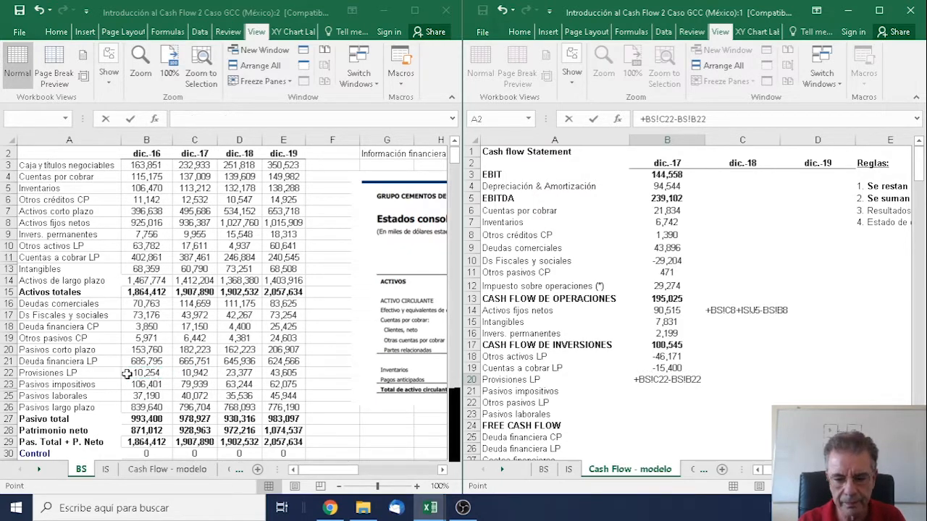
# Step: Calculate the dic.-17 change in Pasivos impositivos in B21 as +BS!C23-BS!B23
pyautogui.write('+')
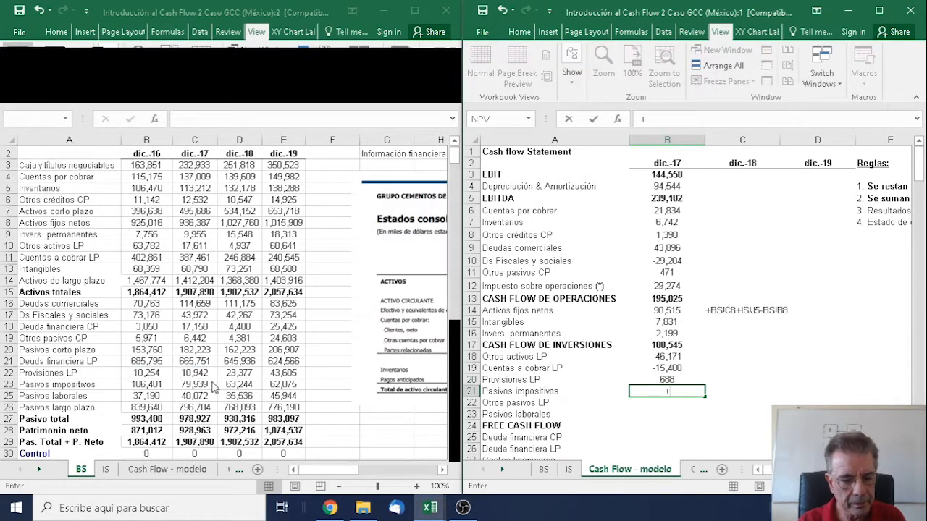
pyautogui.click(211, 386)
pyautogui.write('-')
pyautogui.click(144, 387)
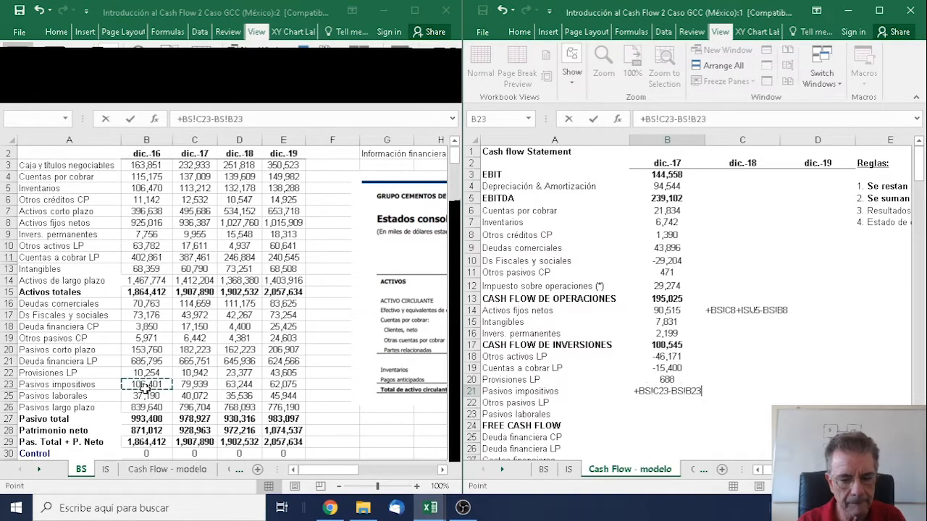
pyautogui.press('Return')
# Step: Calculate the dic.-17 change in Otros pasivos LP in B22 from the Pasivos largo plazo row as +BS!C26-BS!B26
pyautogui.write('+')
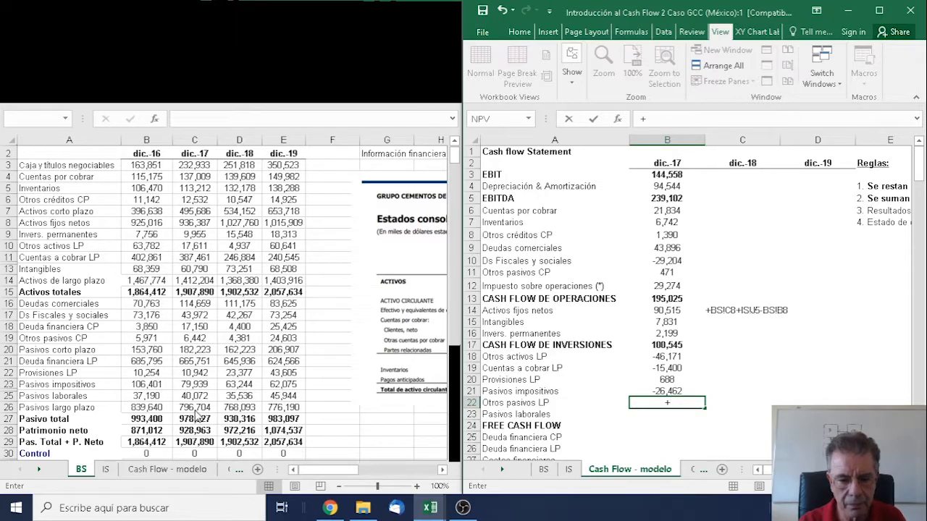
pyautogui.click(158, 408)
pyautogui.click(199, 407)
pyautogui.write('-')
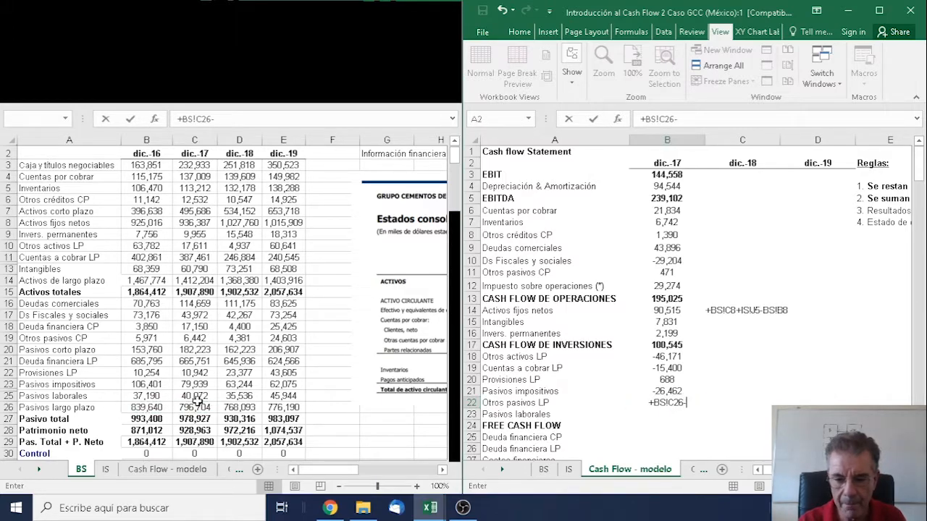
pyautogui.click(149, 408)
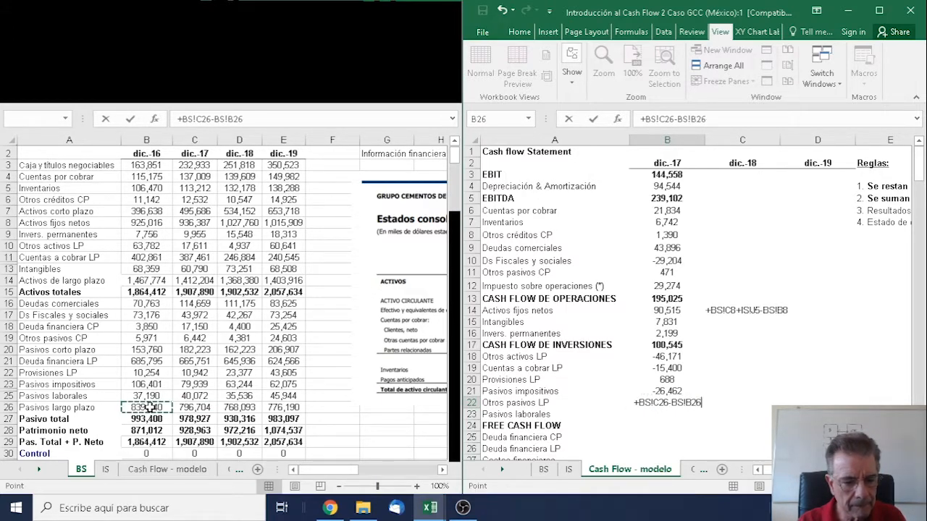
pyautogui.press('Return')
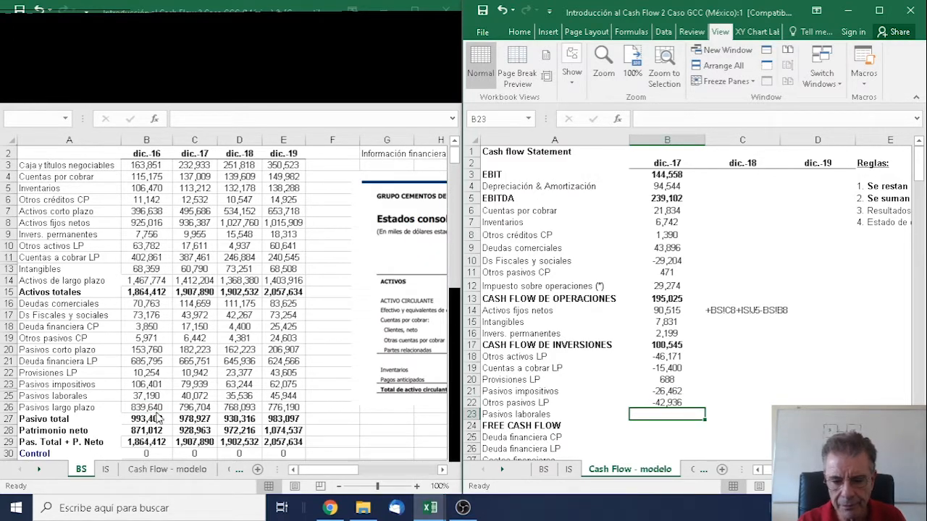
# Step: Calculate the dic.-17 change in Pasivos laborales in B23 as +BS!C25-BS!B25
pyautogui.write('+')
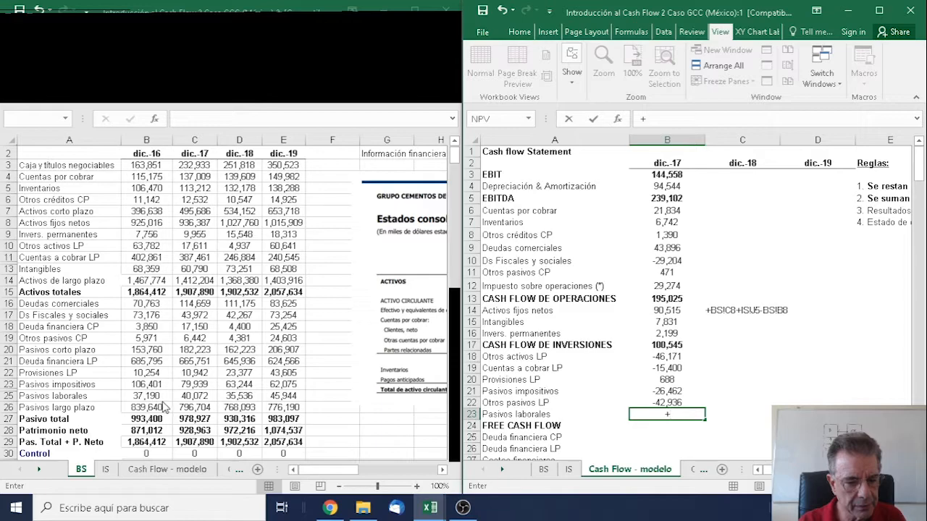
pyautogui.write('-')
pyautogui.click(150, 397)
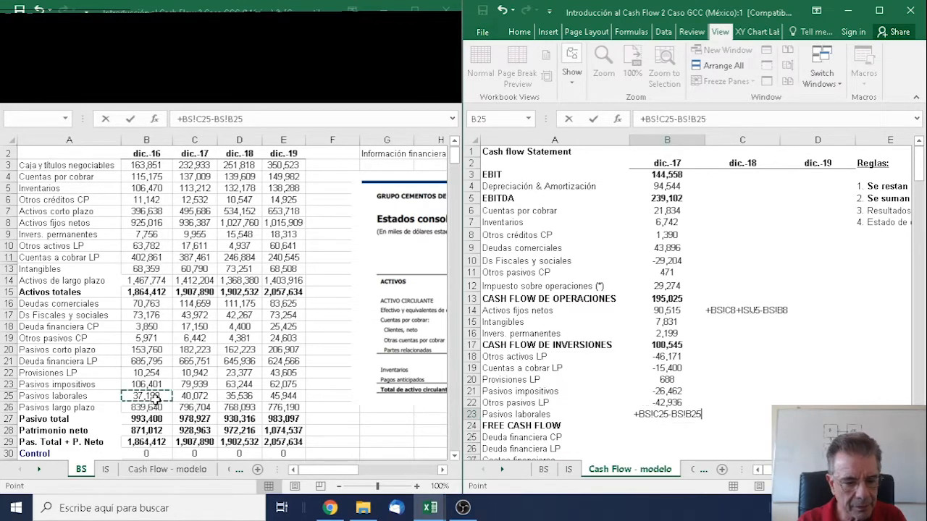
pyautogui.press('Return')
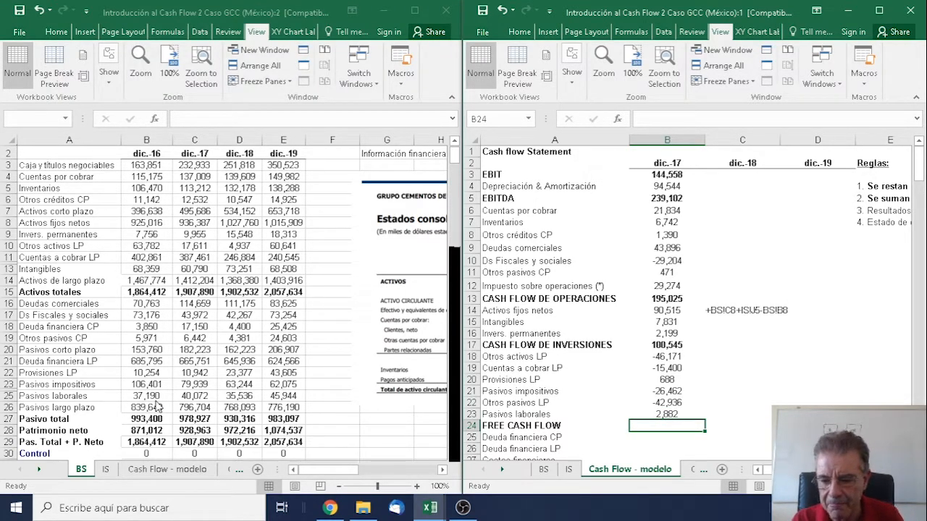
# Step: Examine the reference formula noted in E24 on the FREE CASH FLOW row
pyautogui.press('Right')
pyautogui.press('Right')
pyautogui.press('Right')
pyautogui.press('Right')
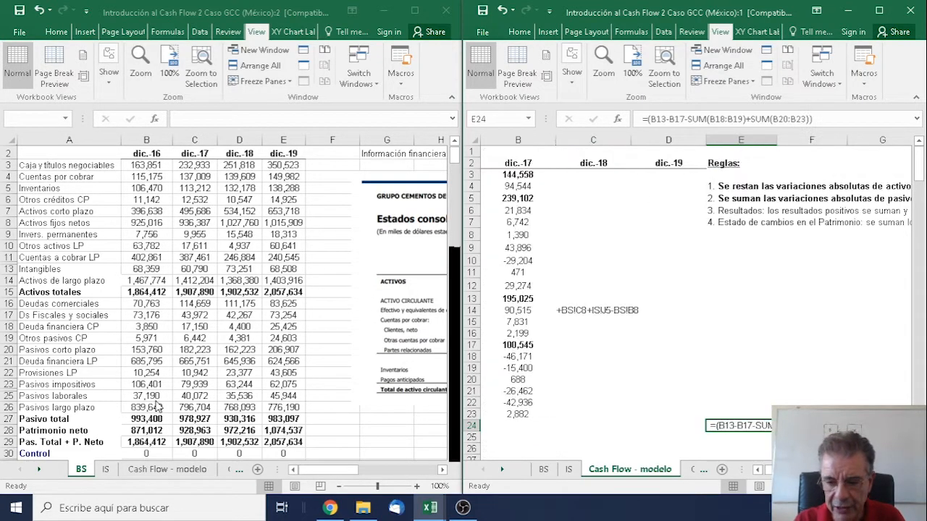
pyautogui.press('Left')
pyautogui.press('Left')
pyautogui.press('Left')
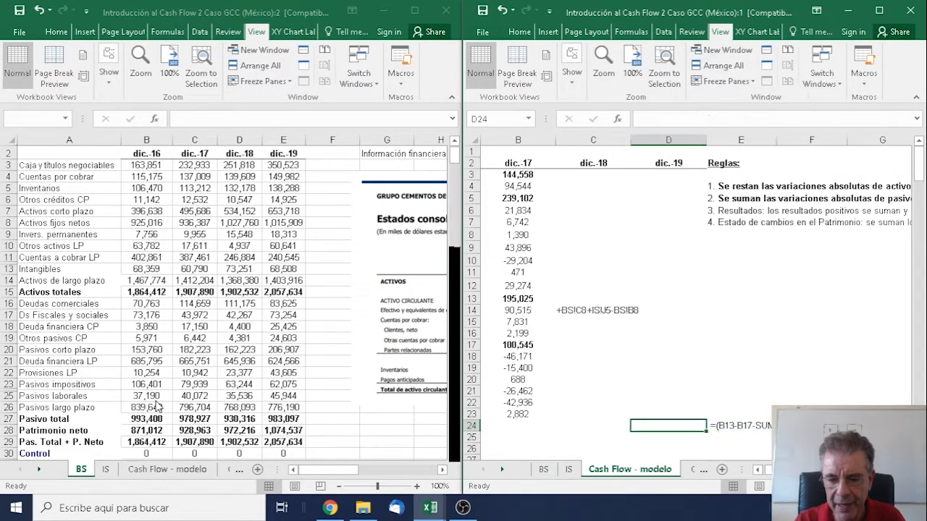
pyautogui.press('Left')
pyautogui.press('Left')
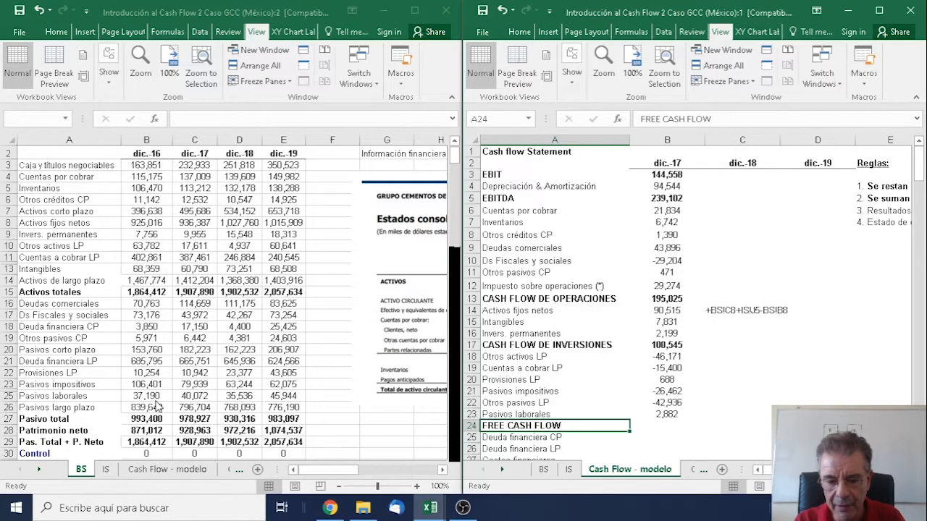
# Step: Calculate the dic.-17 FREE CASH FLOW in B24 as +B13-B17-SUM(B18:B19)+SUM(B20:B23)
pyautogui.press('Right')
pyautogui.write('+')
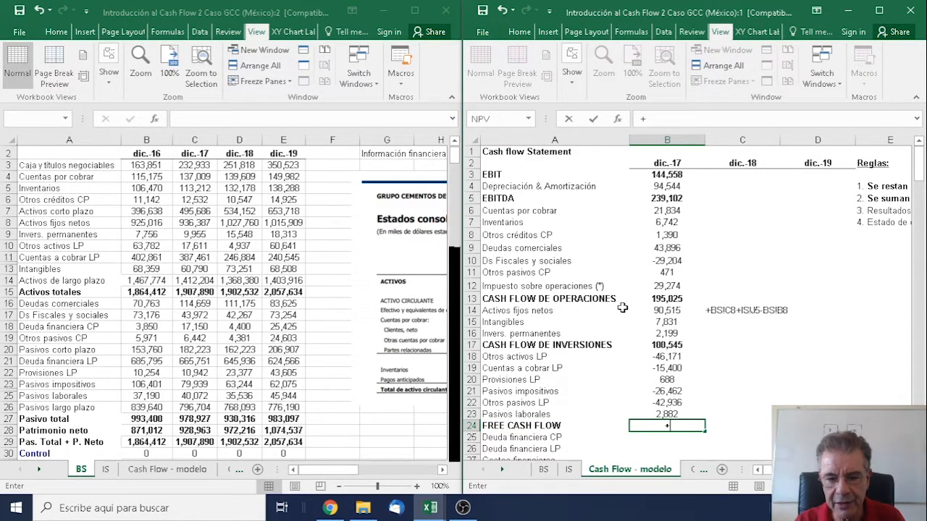
pyautogui.click(662, 298)
pyautogui.write('-')
pyautogui.click(679, 349)
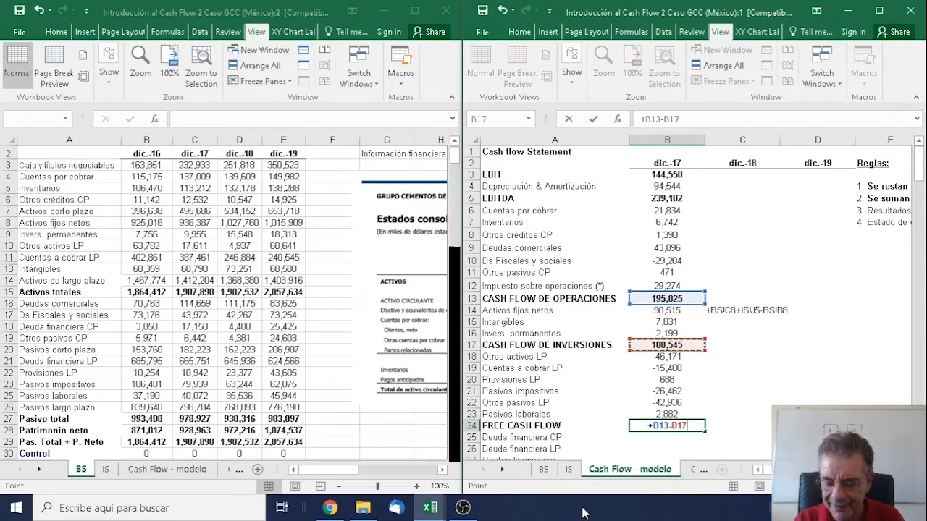
pyautogui.write('-')
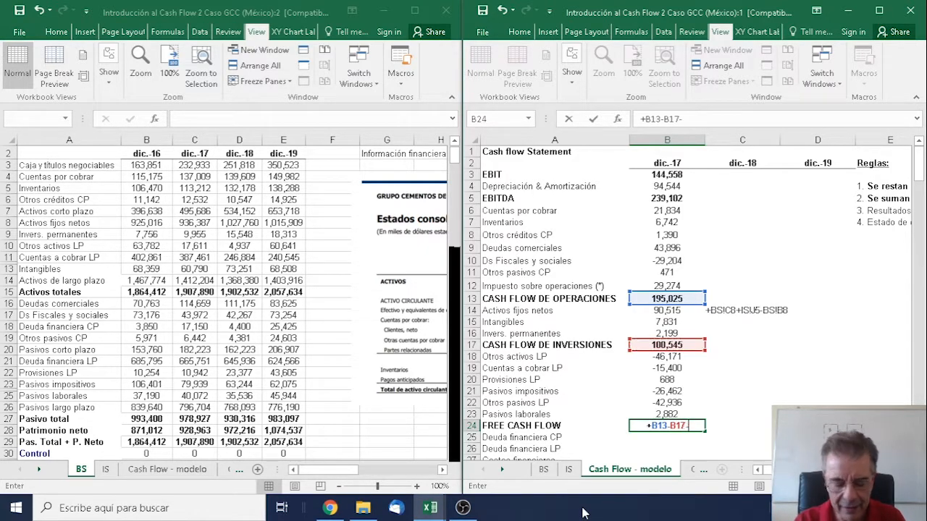
pyautogui.write('sum(')
pyautogui.moveTo(659, 360); pyautogui.dragTo(659, 367)
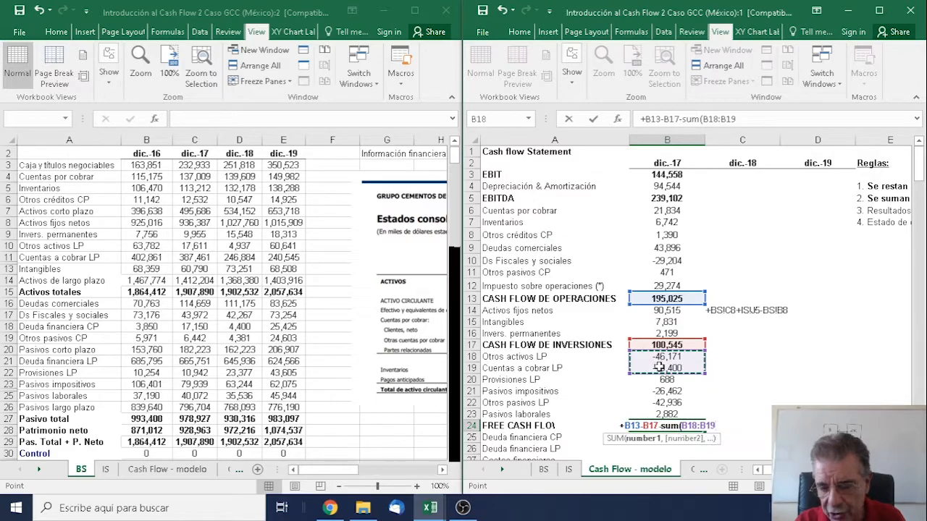
pyautogui.write(')')
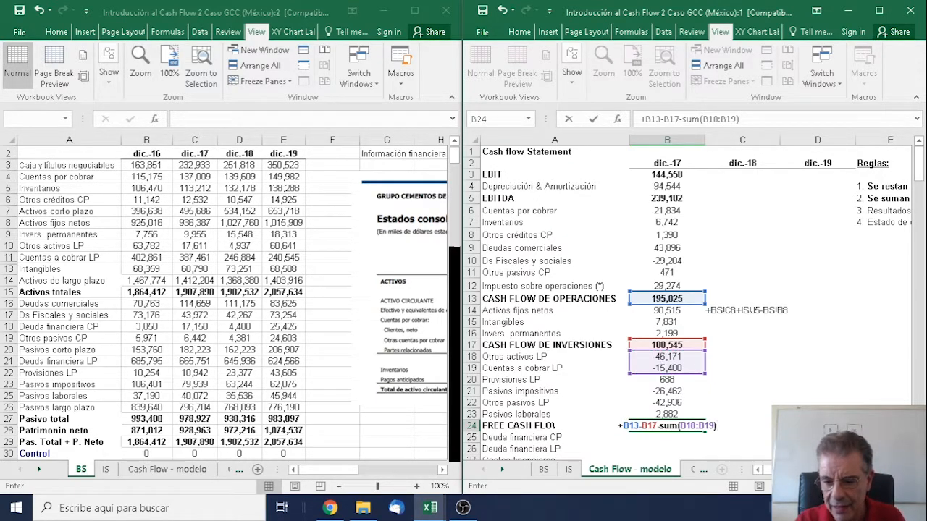
pyautogui.hscroll(1, 688, 304)
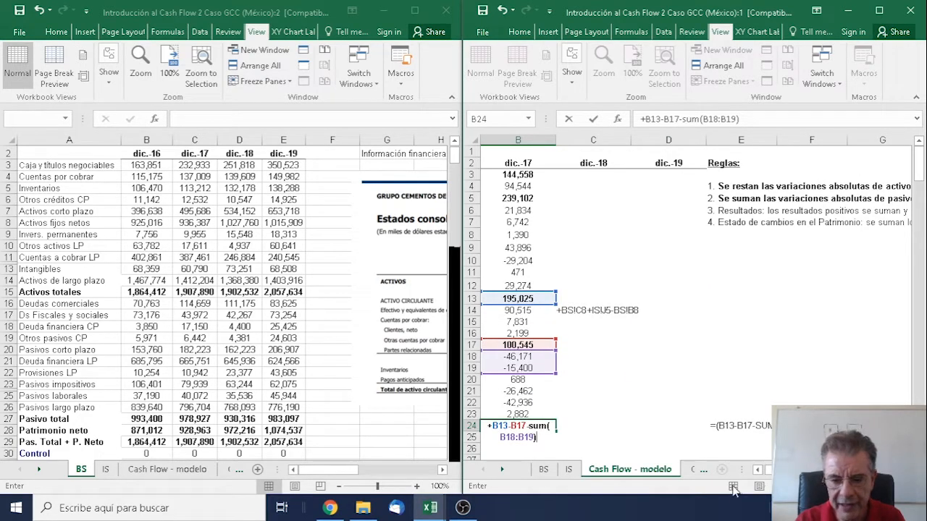
pyautogui.write('+s')
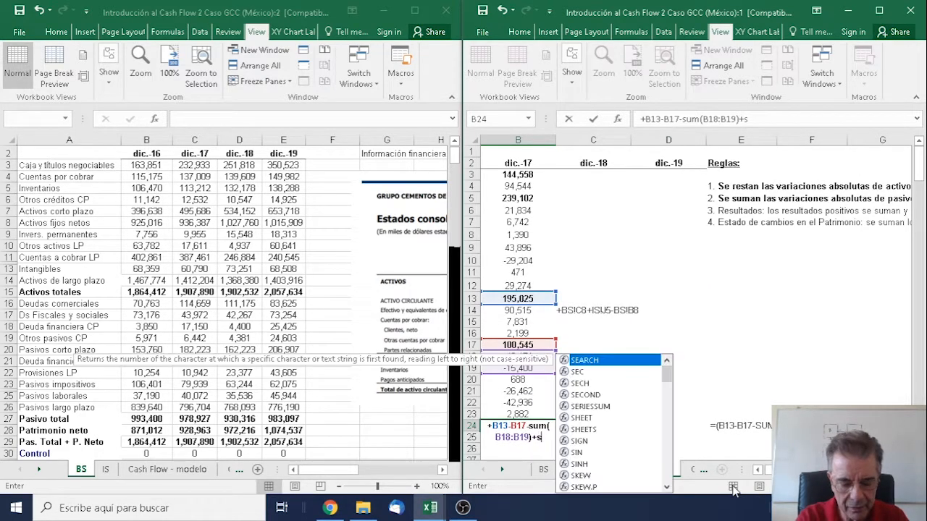
pyautogui.write('um(')
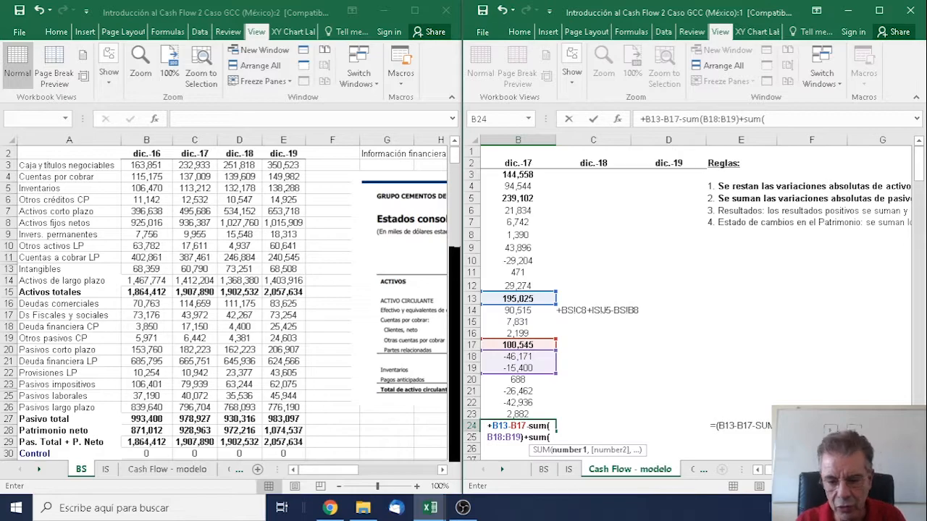
pyautogui.click(758, 471)
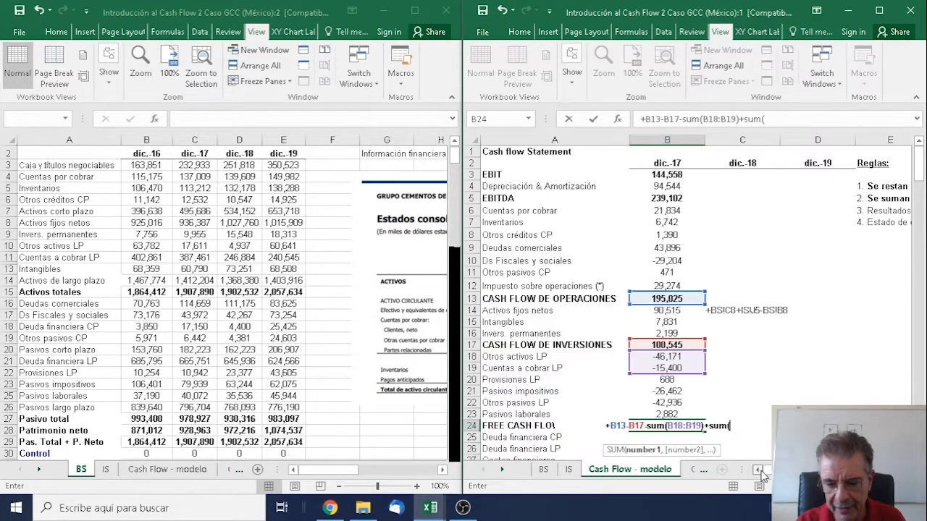
pyautogui.moveTo(666, 379); pyautogui.dragTo(672, 414)
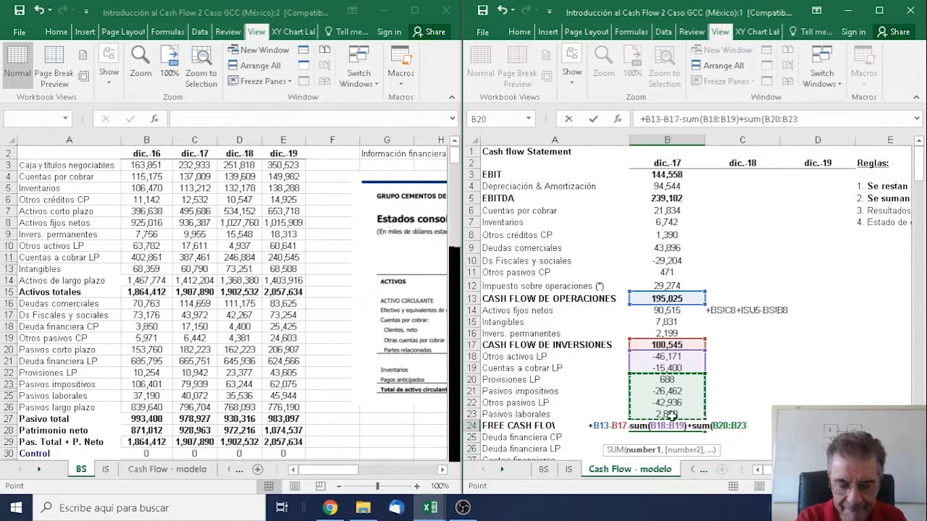
pyautogui.press('Return')
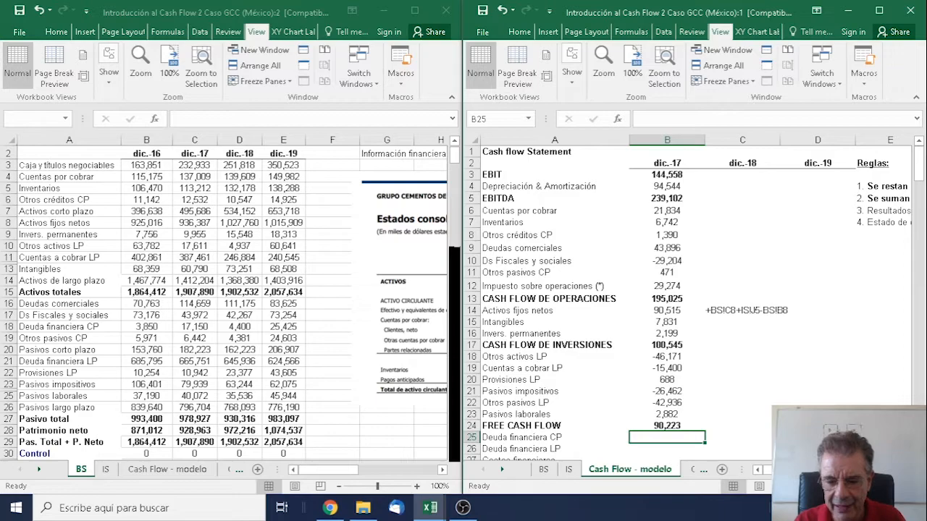
# Step: Compare the Otros pasivos LP formula in B22 of the Cash Flow - solución sheet with the dic.-16 Pasivos largo plazo cell on BS
pyautogui.click(691, 471)
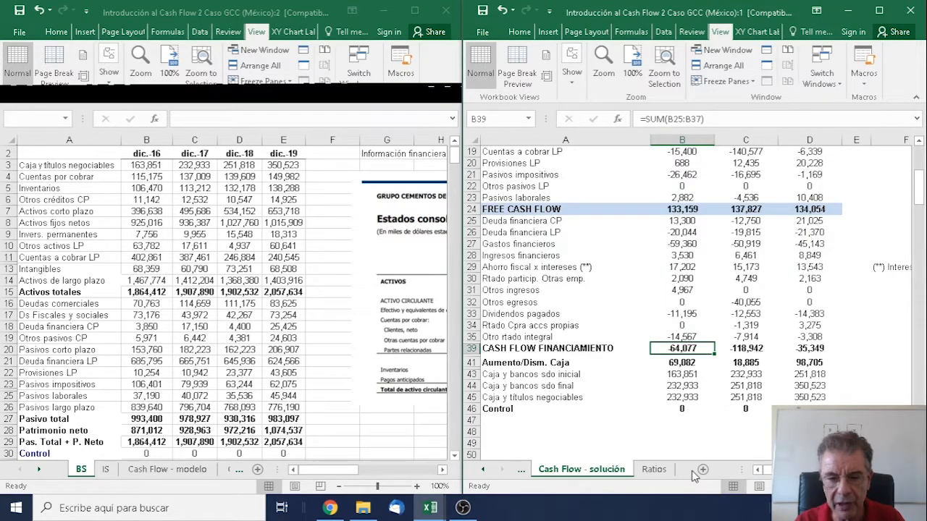
pyautogui.click(683, 187)
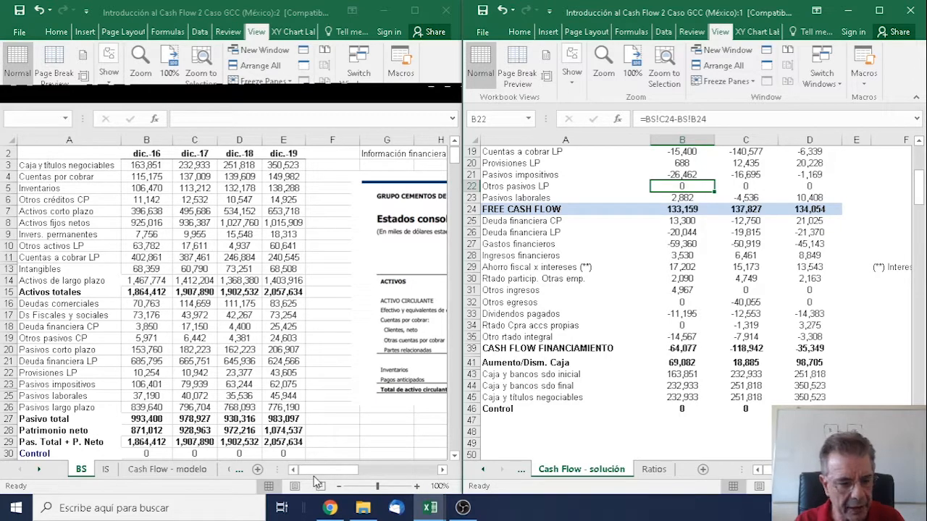
pyautogui.click(155, 407)
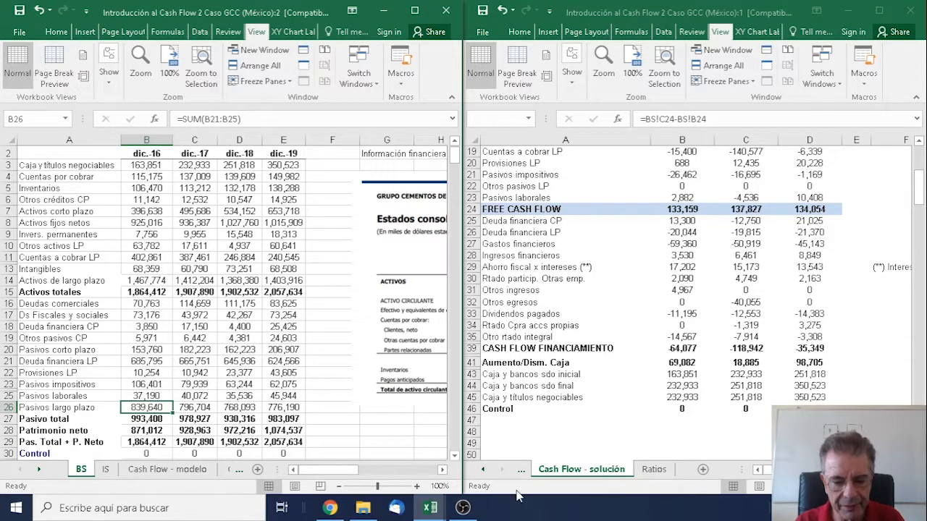
# Step: Return to the Cash Flow - modelo sheet and clear the dic.-17 Otros pasivos LP value in B22
pyautogui.click(484, 470)
pyautogui.click(482, 469)
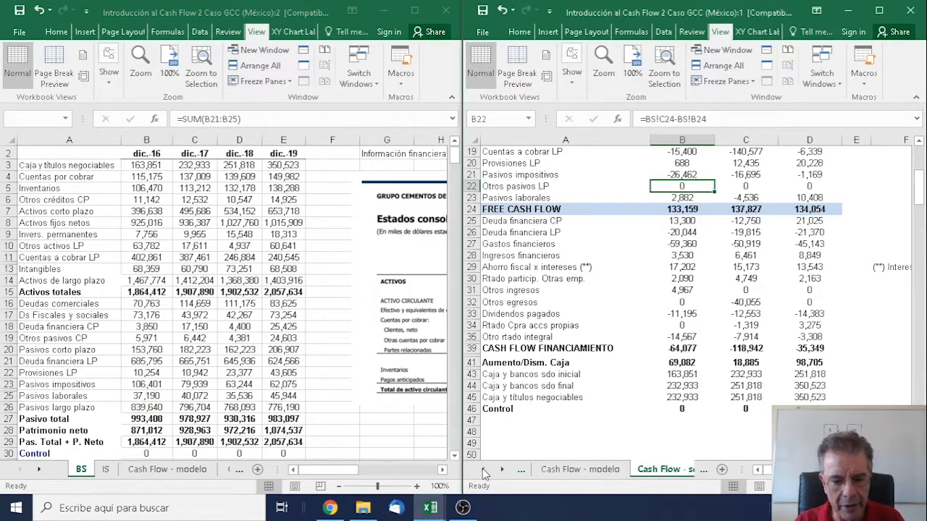
pyautogui.click(570, 471)
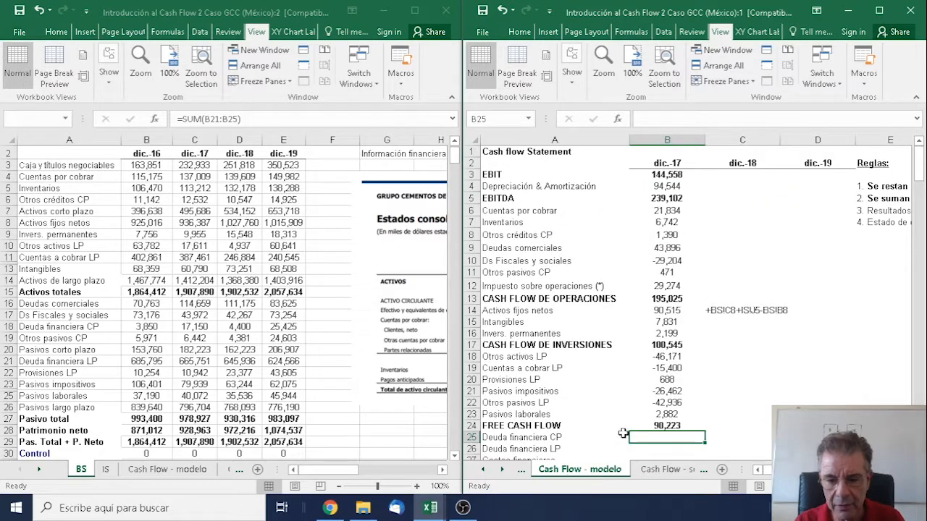
pyautogui.click(676, 404)
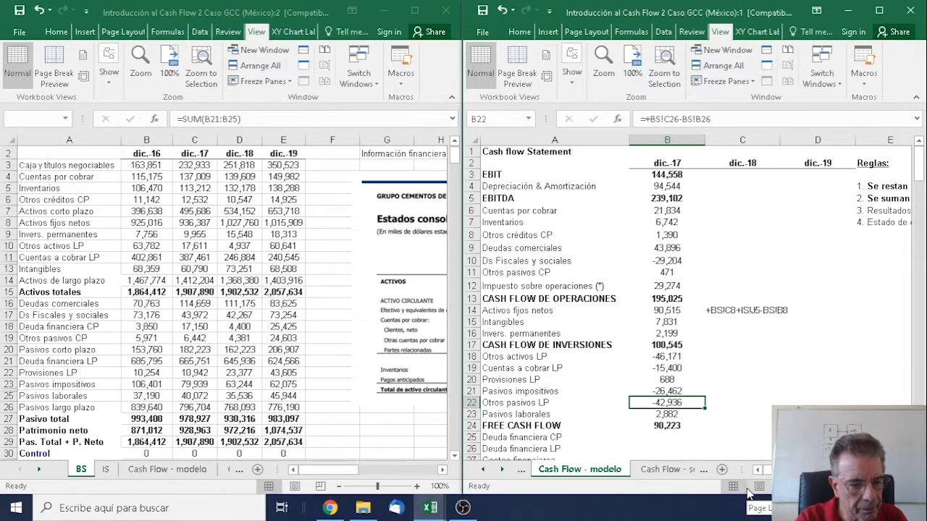
pyautogui.press('Delete')
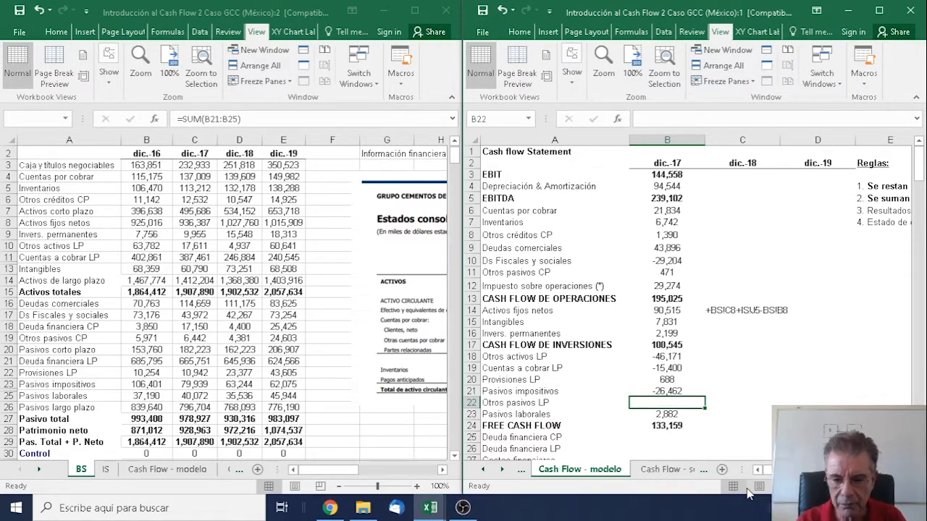
# Step: Reveal hidden row 24 between Pasivos impositivos and Pasivos laborales on the BS sheet, then return to Cash Flow - modelo
pyautogui.click(673, 472)
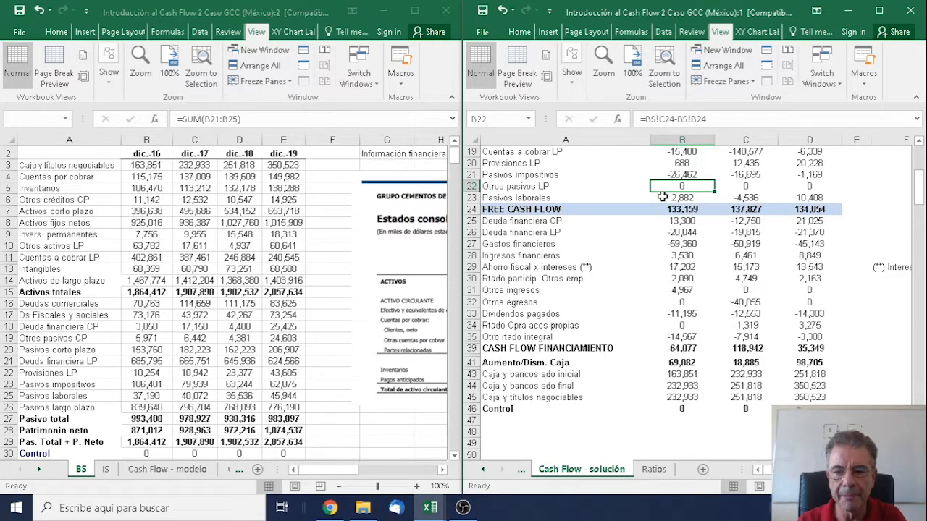
pyautogui.click(24, 386)
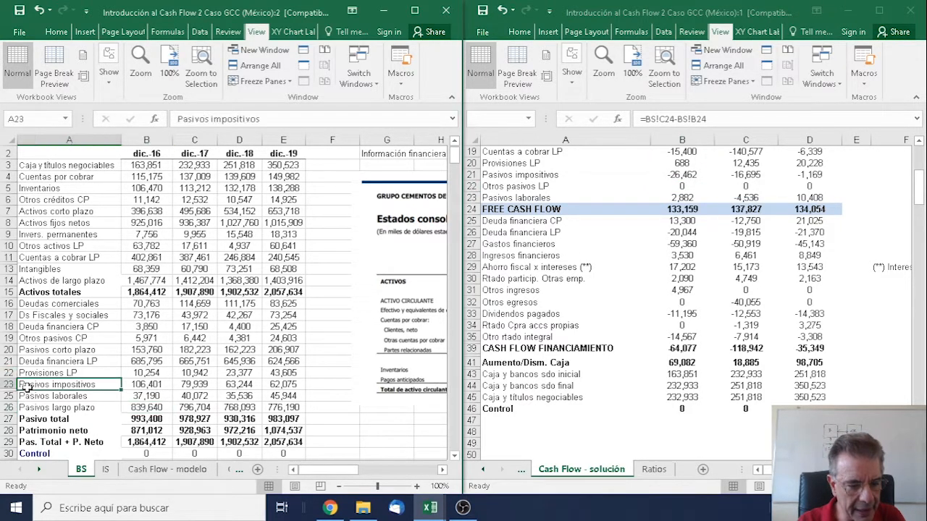
pyautogui.moveTo(12, 392); pyautogui.dragTo(12, 404)
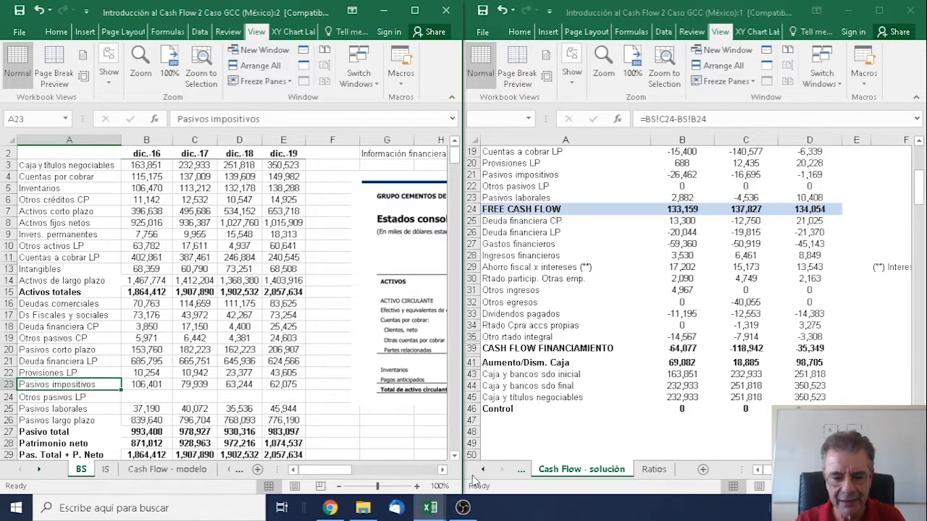
pyautogui.click(523, 476)
pyautogui.click(523, 473)
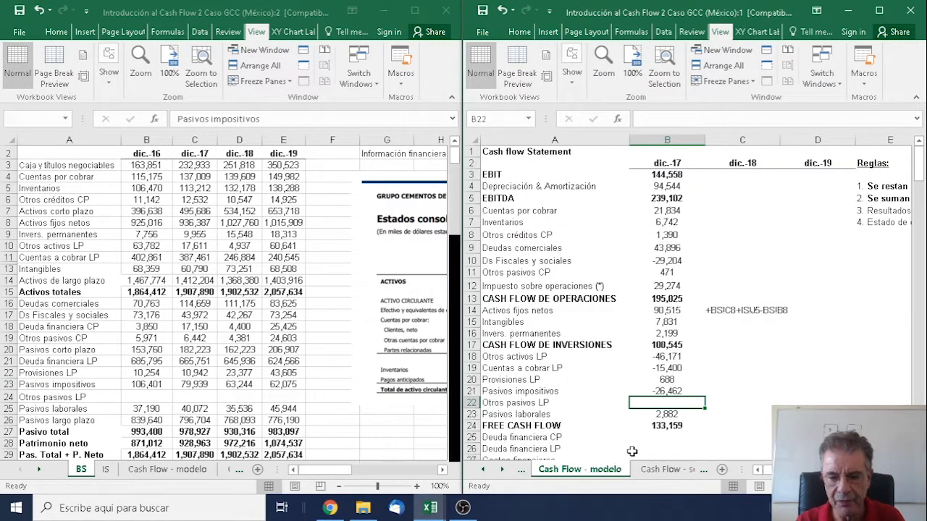
# Step: Review the FREE CASH FLOW formula in B24 and the financing rows down to CASH FLOW FINANCIAMIENTO
pyautogui.click(688, 427)
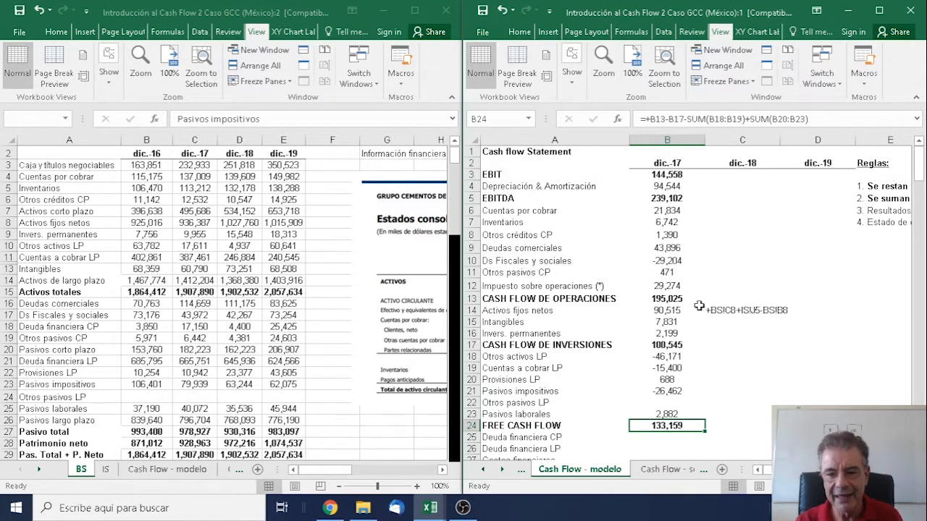
pyautogui.scroll(-2, 686, 340)
pyautogui.scroll(2, 687, 341)
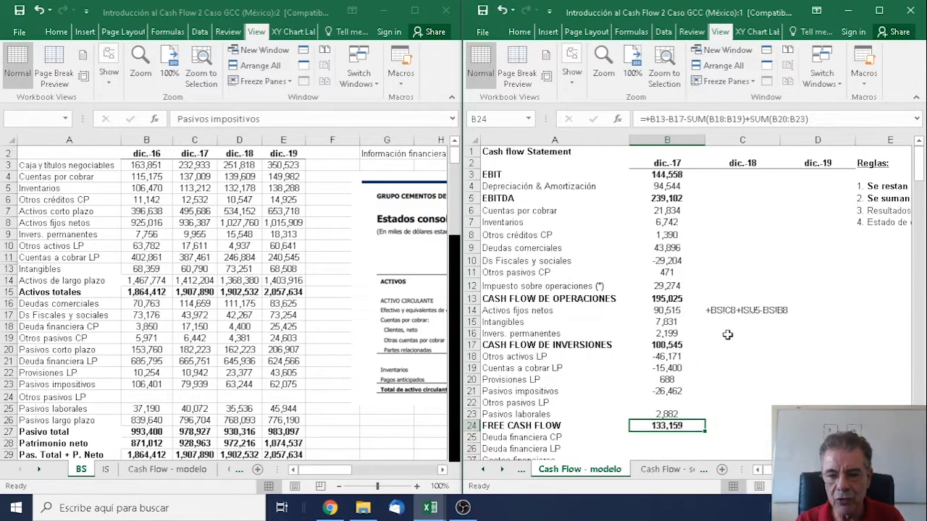
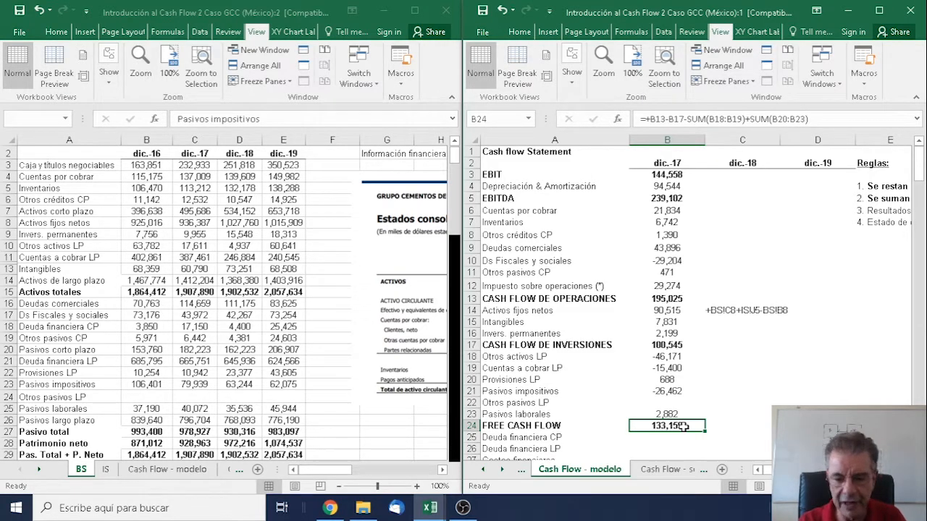
pyautogui.press('Down')
pyautogui.press('Down')
pyautogui.press('Down')
pyautogui.press('Down')
pyautogui.press('Down')
pyautogui.press('Down')
pyautogui.press('Down')
pyautogui.press('Down')
pyautogui.press('Down')
pyautogui.press('Down')
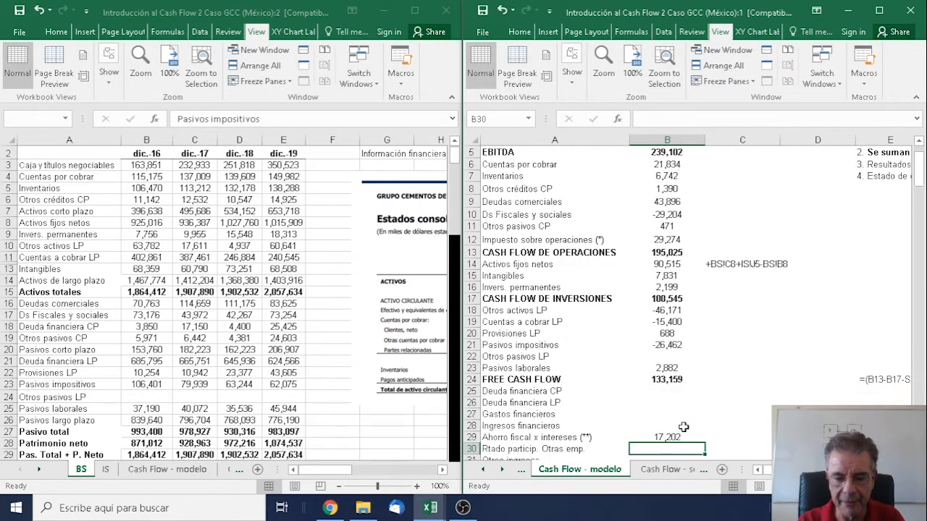
pyautogui.press('Down')
pyautogui.press('Down')
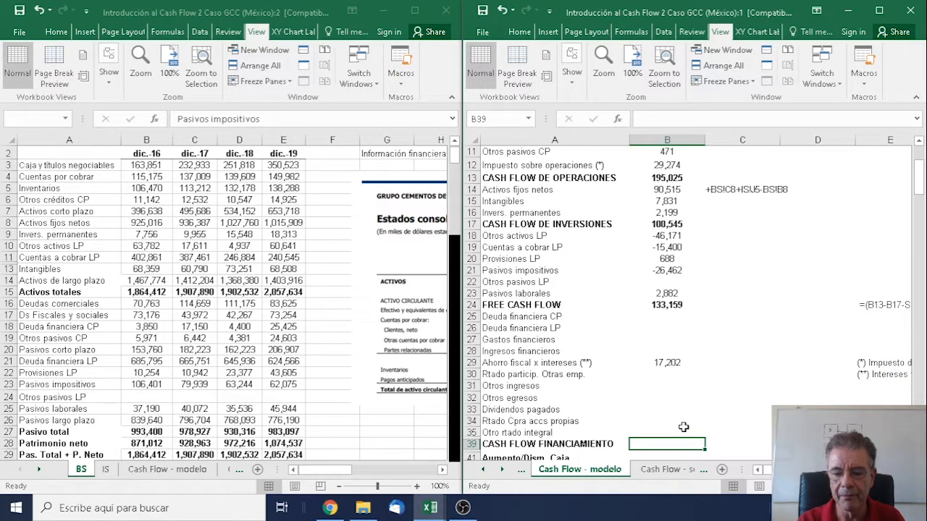
# Step: Calculate the dic.-17 change in Deuda financiera CP in B25 as +BS!C18-BS!B18
pyautogui.press('Up')
pyautogui.press('Up')
pyautogui.press('Up')
pyautogui.press('Up')
pyautogui.press('Up')
pyautogui.press('Up')
pyautogui.press('Up')
pyautogui.press('Up')
pyautogui.press('Up')
pyautogui.press('Up')
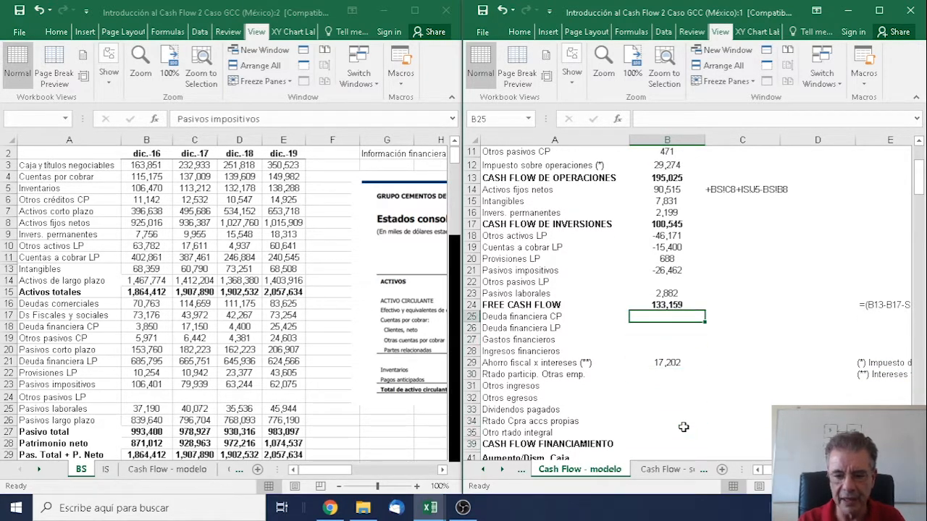
pyautogui.write('+')
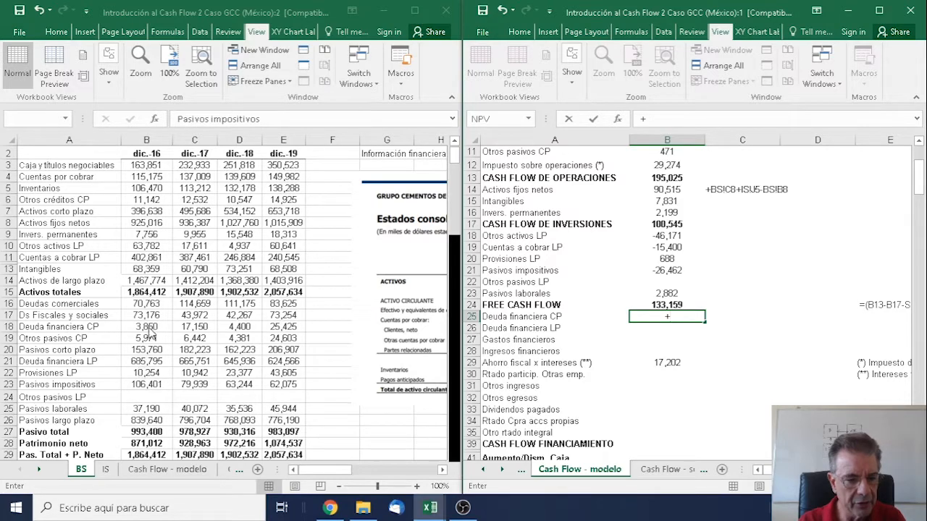
pyautogui.click(197, 325)
pyautogui.write('-')
pyautogui.click(155, 330)
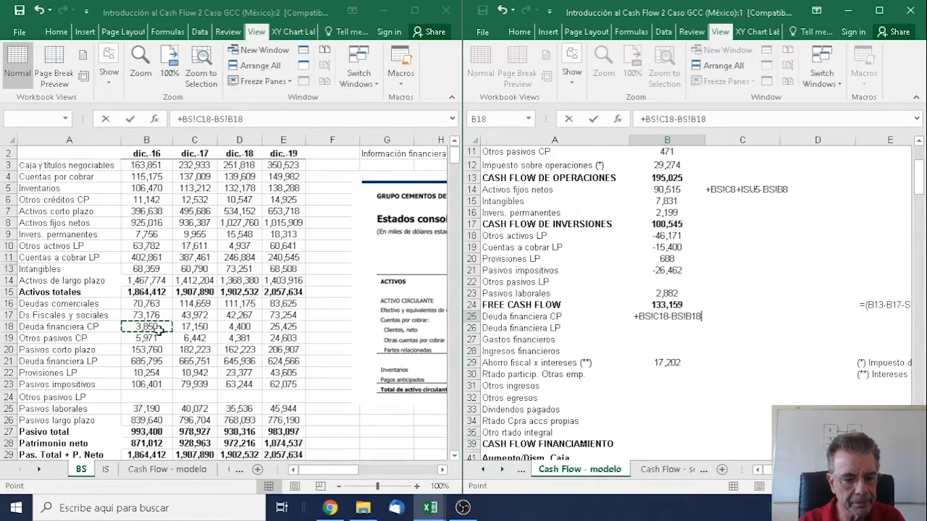
pyautogui.press('Return')
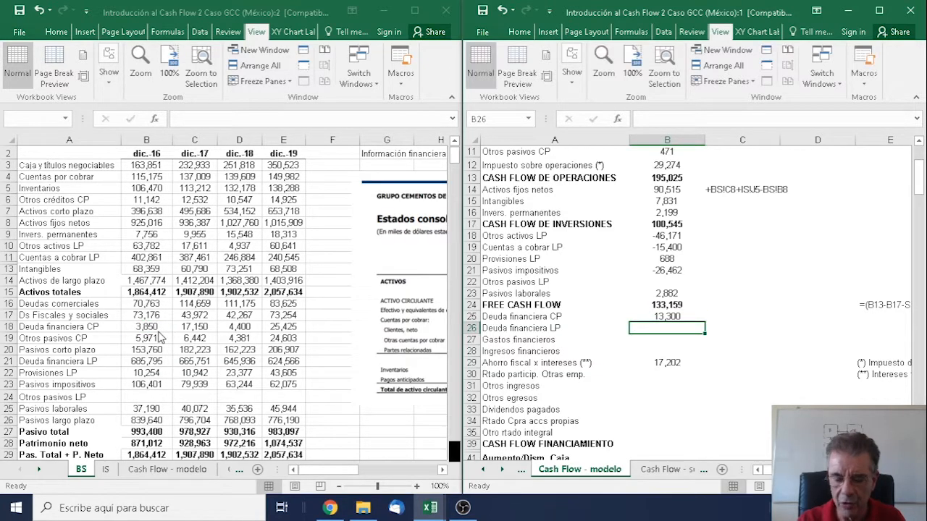
# Step: Calculate the dic.-17 change in Deuda financiera LP in B26 as +BS!C21-BS!B21, then recheck both debt formulas
pyautogui.write('+')
pyautogui.click(187, 364)
pyautogui.write('-')
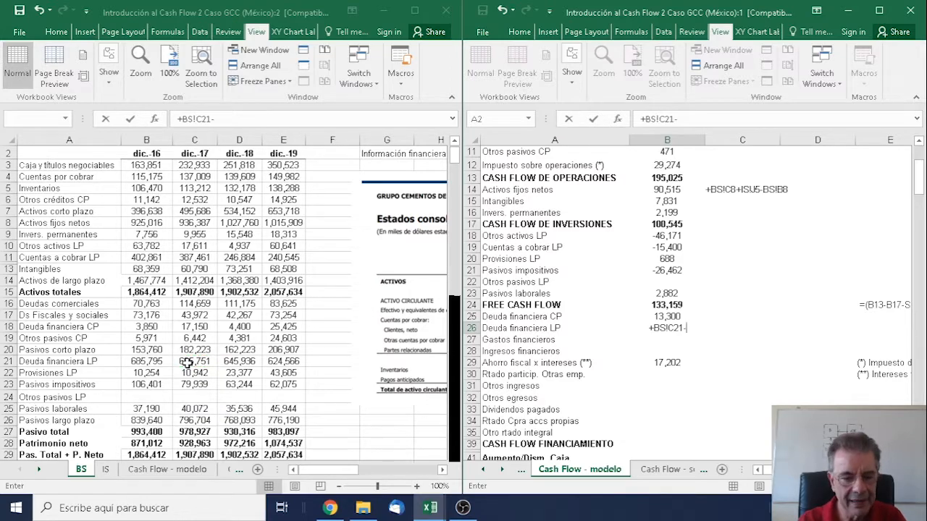
pyautogui.click(145, 362)
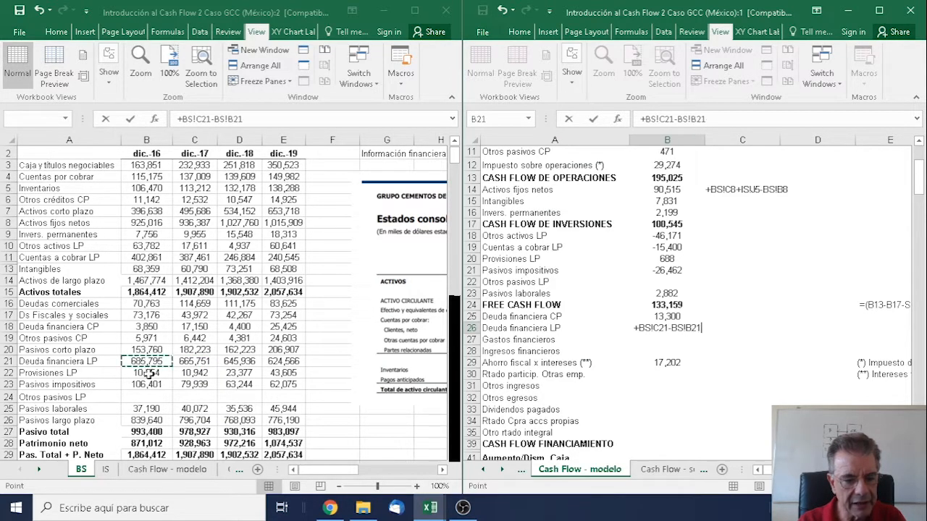
pyautogui.press('Return')
pyautogui.press('Up')
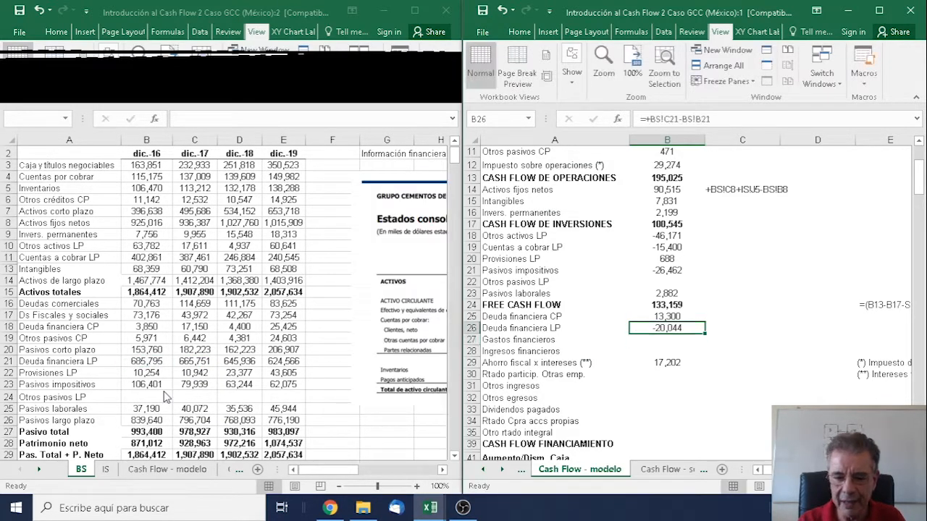
pyautogui.press('Up')
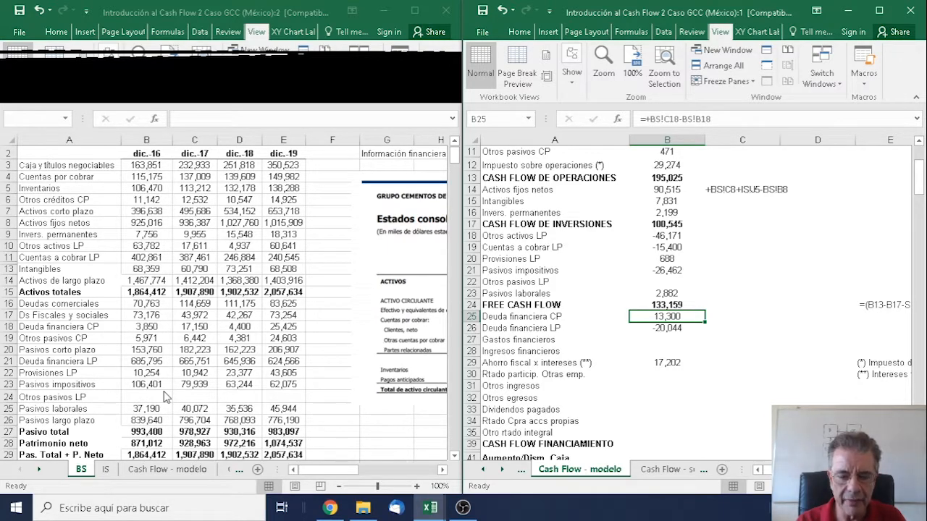
# Step: Go to Gastos financieros in B27 and bring up the IS sheet with its row labels beside Cash Flow - modelo
pyautogui.press('Down')
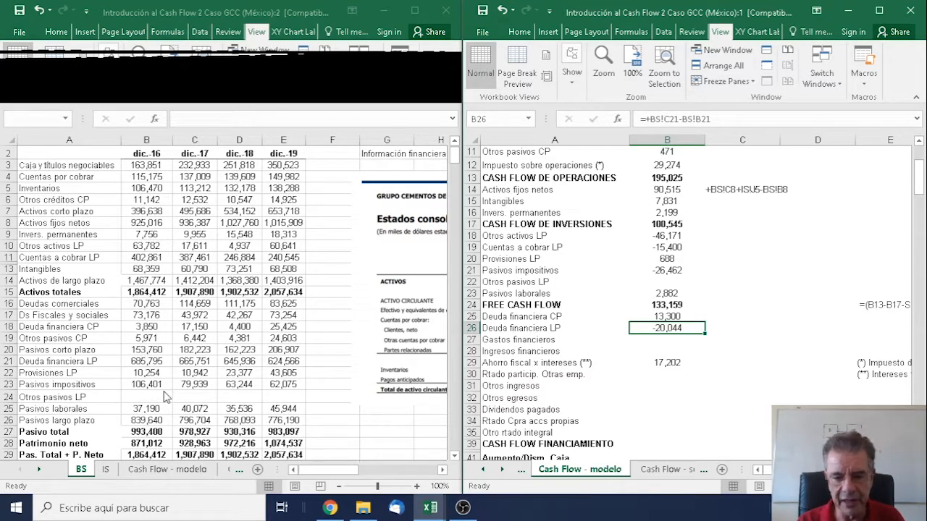
pyautogui.press('Down')
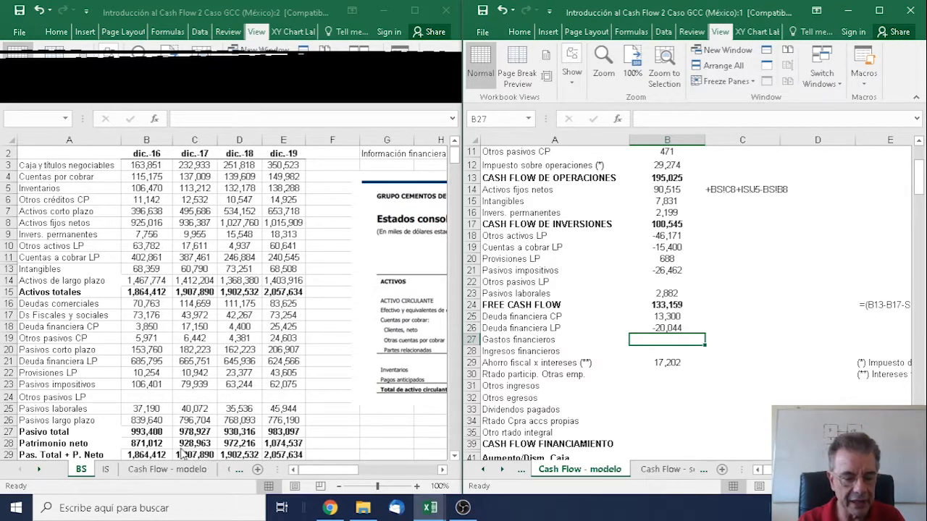
pyautogui.click(114, 476)
pyautogui.click(108, 470)
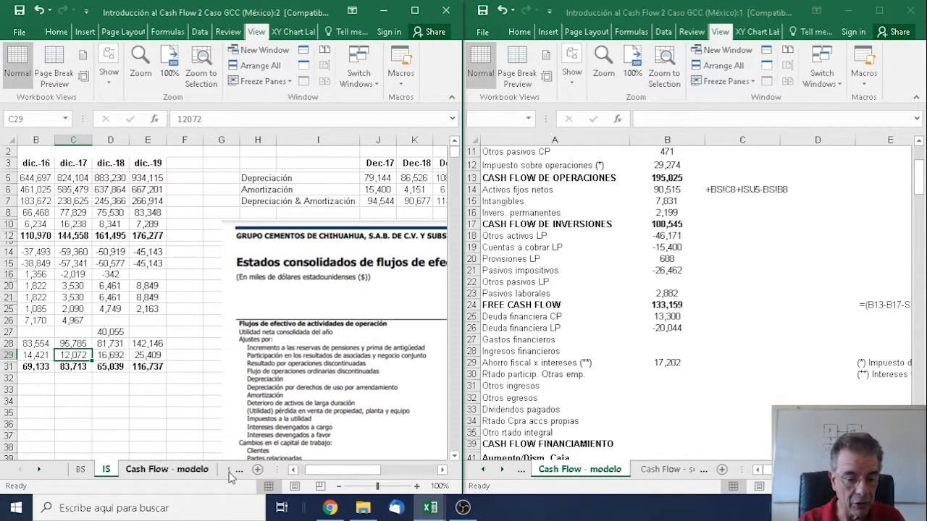
pyautogui.click(294, 471)
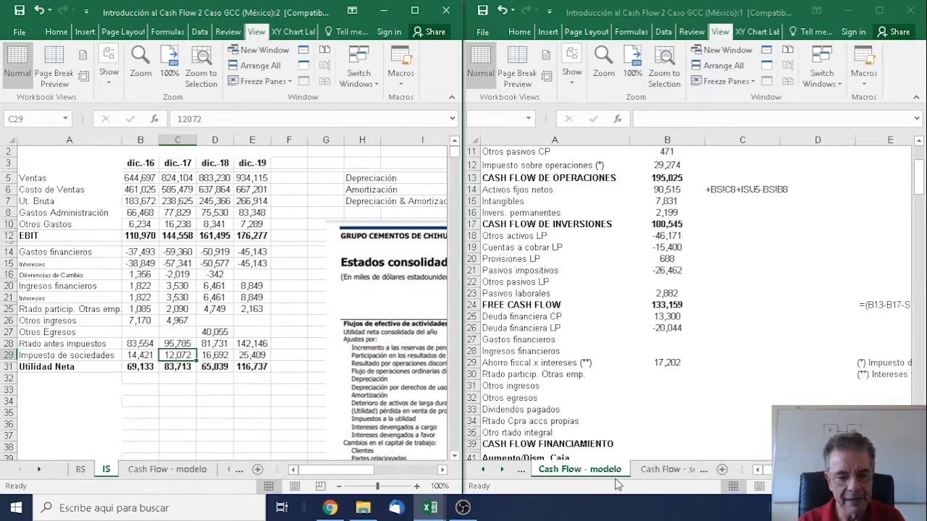
# Step: Check the Gastos financieros formula in B27 of the Cash Flow - solución sheet and return to Cash Flow - modelo
pyautogui.click(670, 471)
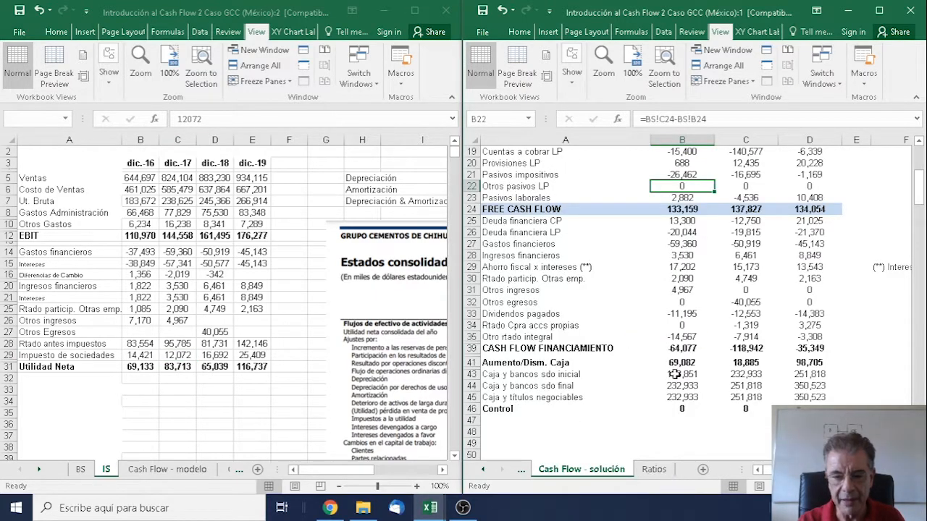
pyautogui.click(687, 244)
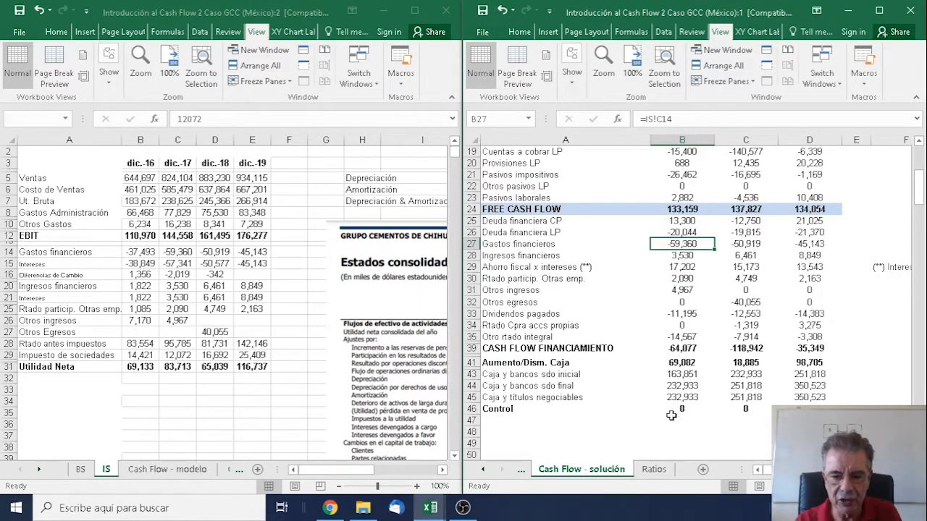
pyautogui.click(520, 472)
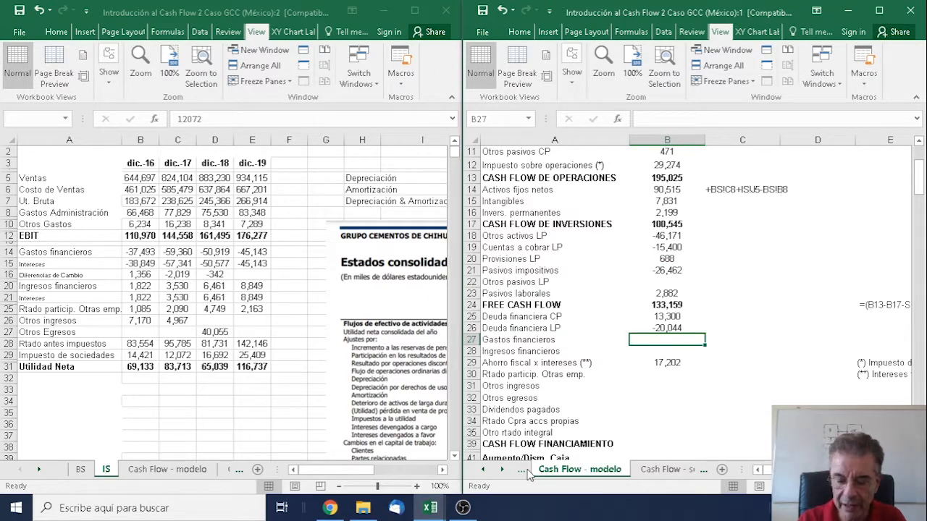
# Step: Link Gastos financieros in B27 to the dic.-17 income statement figure with +IS!C14
pyautogui.write('+')
pyautogui.click(185, 253)
pyautogui.click(184, 252)
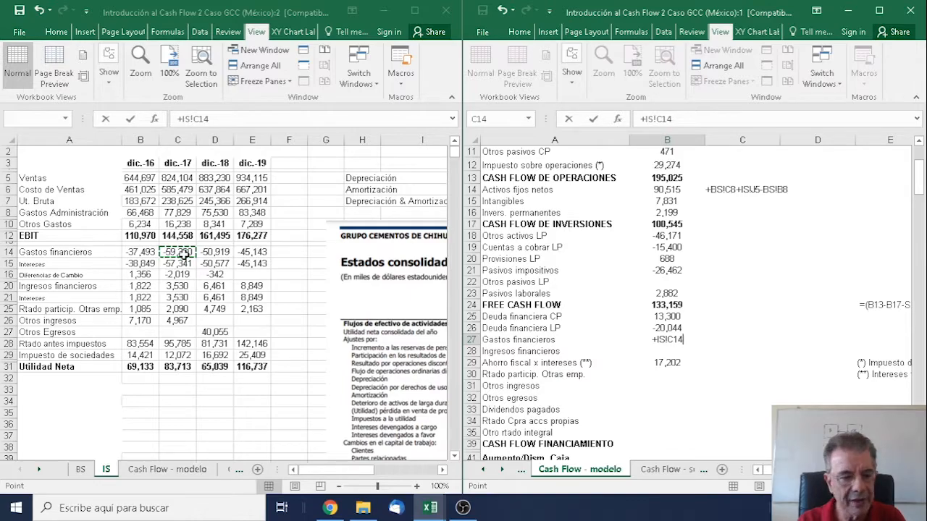
pyautogui.press('Return')
# Step: Inspect which cells the dic.-17 Gastos financieros formula in C14 of the IS sheet adds up
pyautogui.click(184, 254)
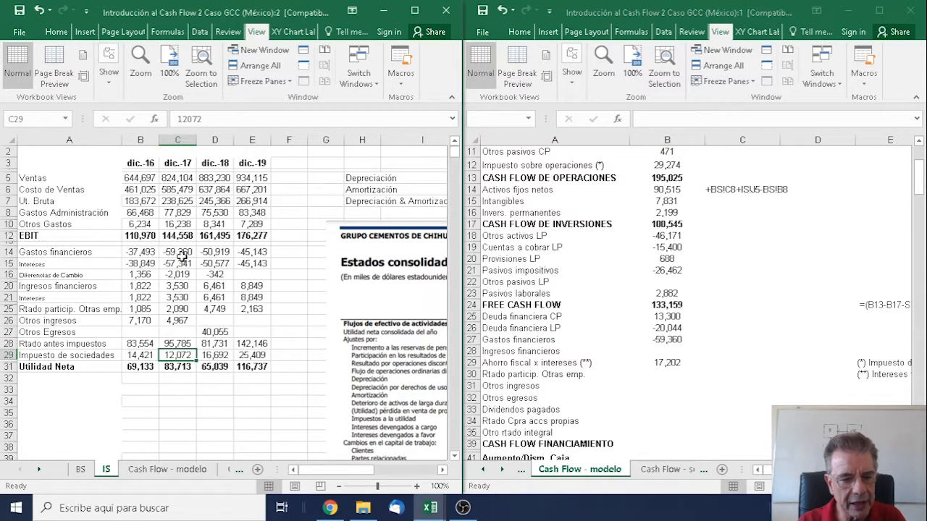
pyautogui.click(184, 253)
pyautogui.press('F2')
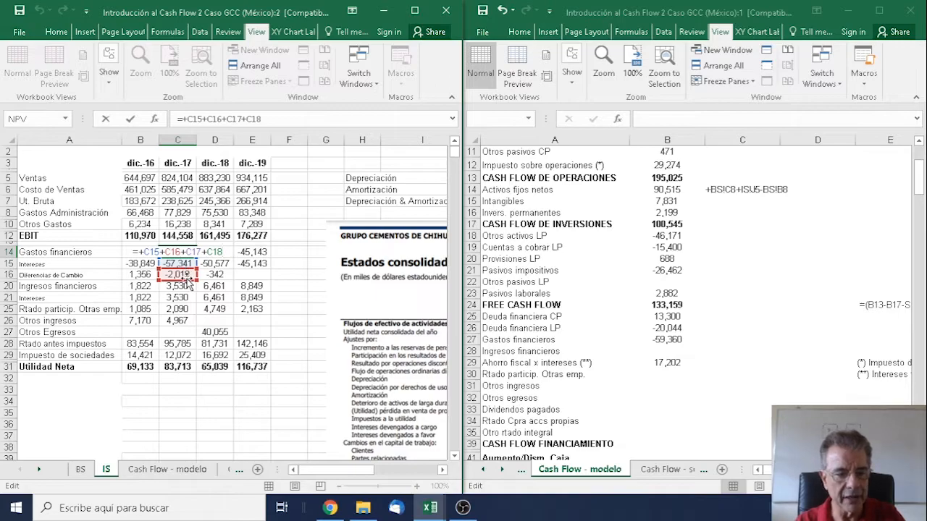
pyautogui.press('Return')
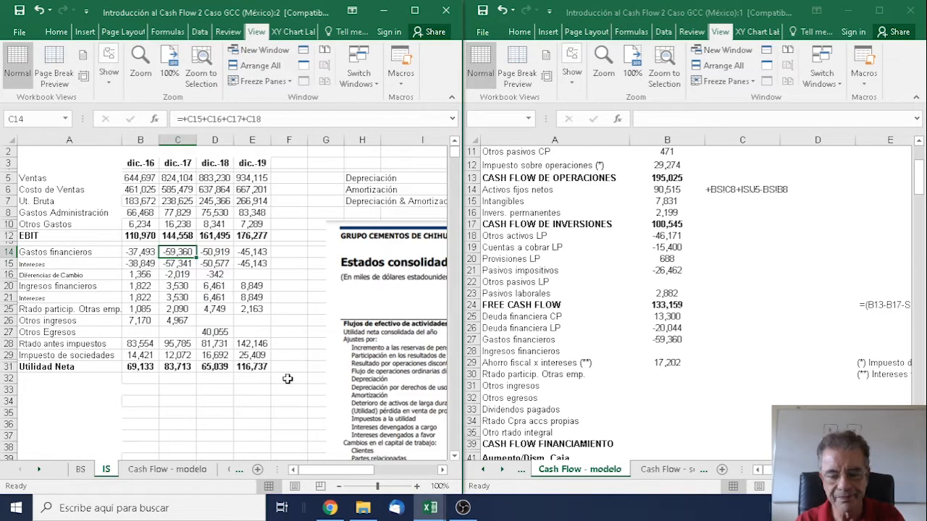
# Step: Link Ingresos financieros in B28 to the dic.-17 income statement figure in IS!C20
pyautogui.click(671, 351)
pyautogui.write('+')
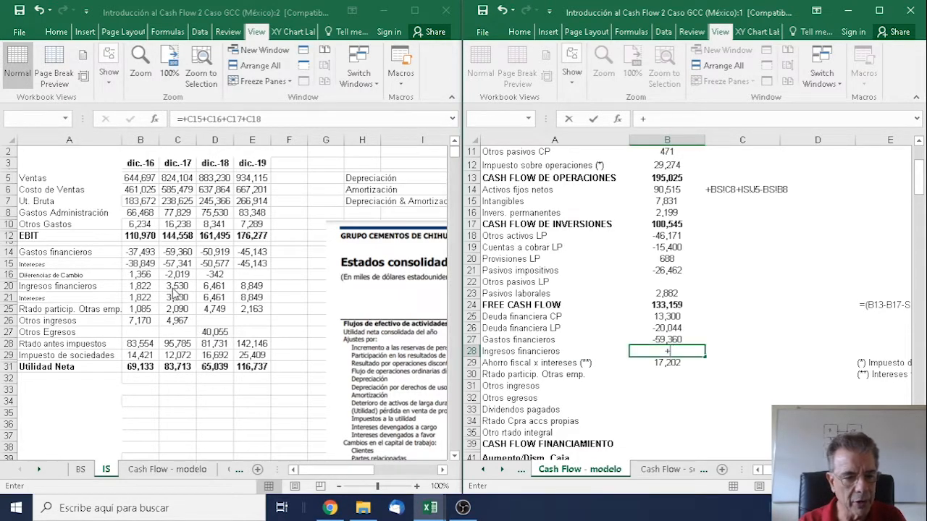
pyautogui.click(175, 287)
pyautogui.press('Return')
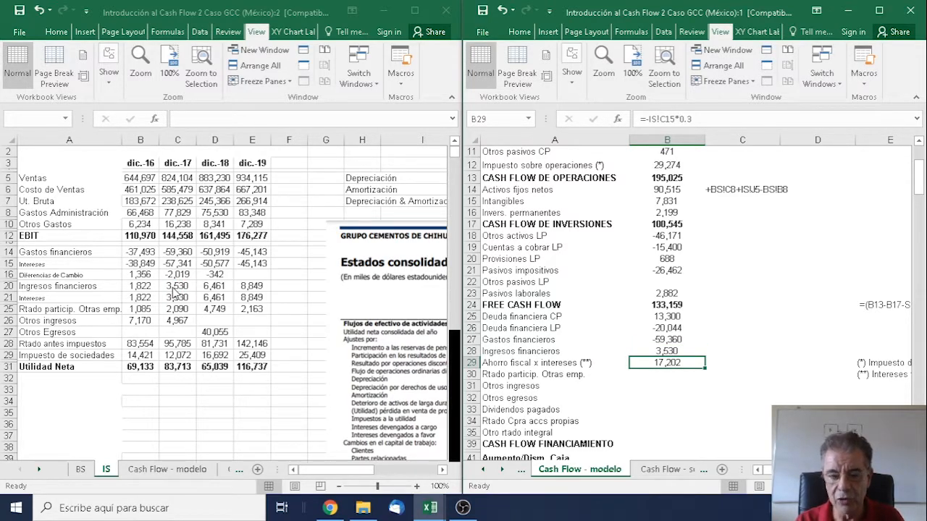
# Step: Review the Impuesto sobre operaciones formula in B12, and link Rtado particip. Otras emp. in B30 to IS!C25
pyautogui.click(672, 163)
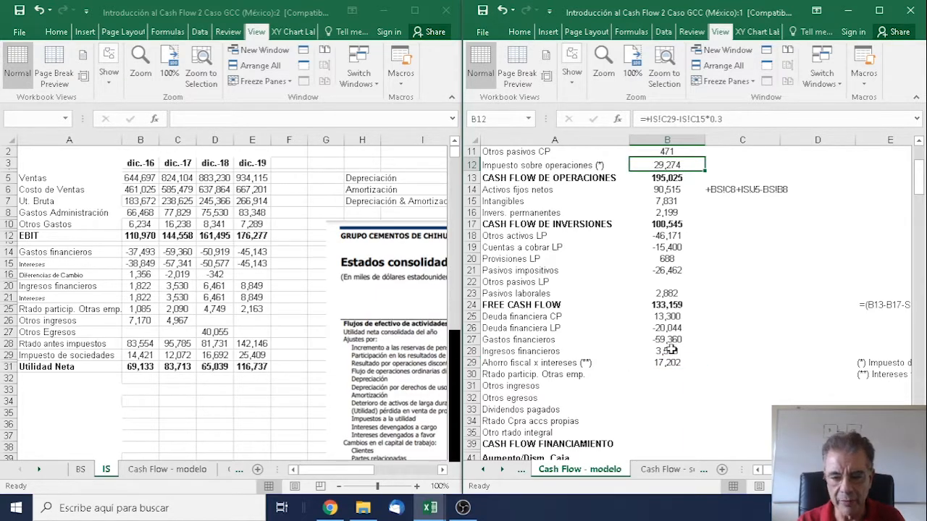
pyautogui.click(660, 375)
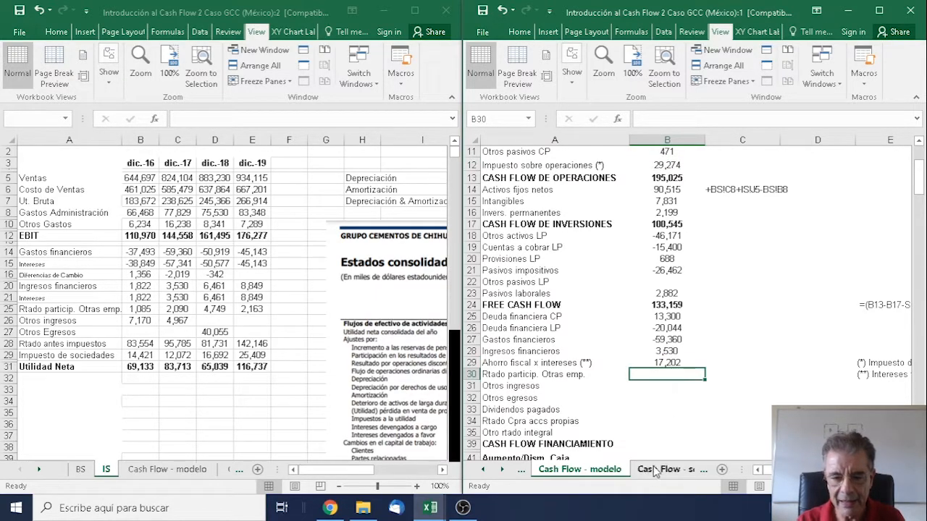
pyautogui.write('+')
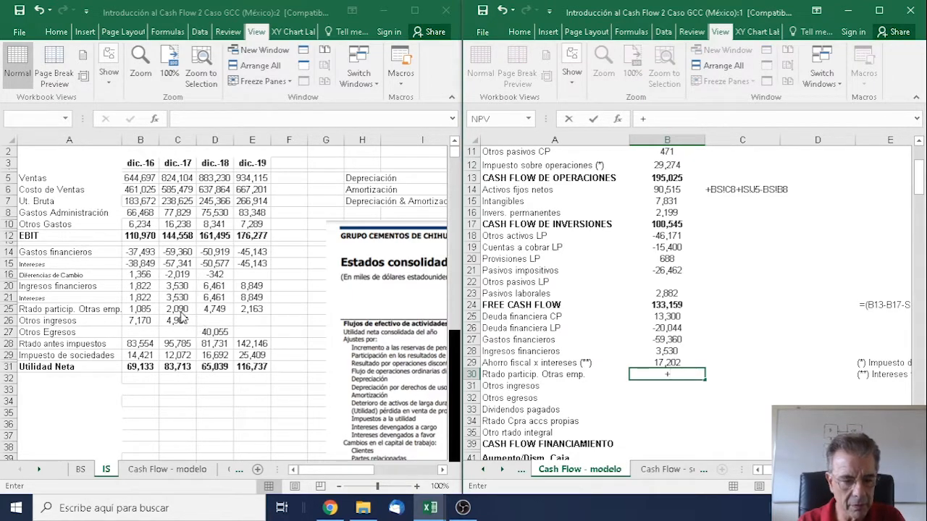
pyautogui.click(180, 311)
pyautogui.click(178, 310)
pyautogui.press('Return')
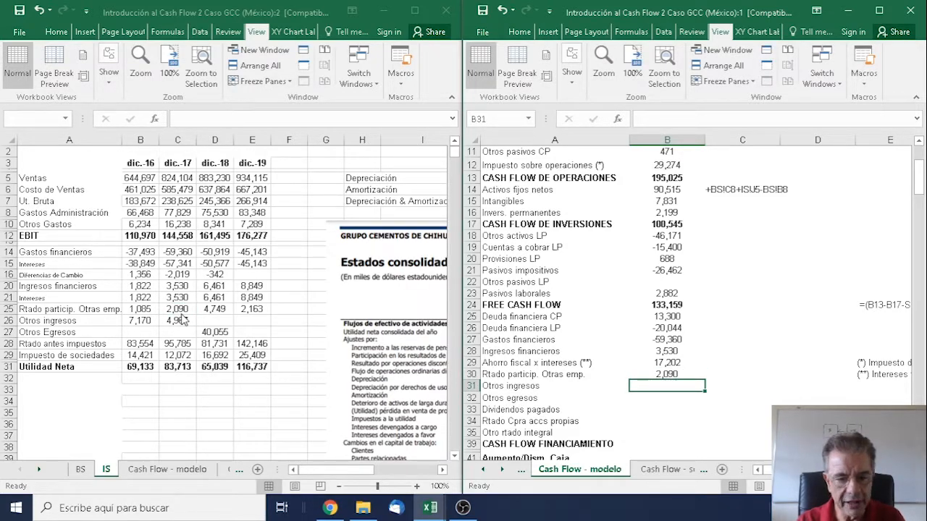
# Step: Link Otros ingresos in B31 to IS!C26 and Otros egresos in B32 to IS!C27
pyautogui.write('+')
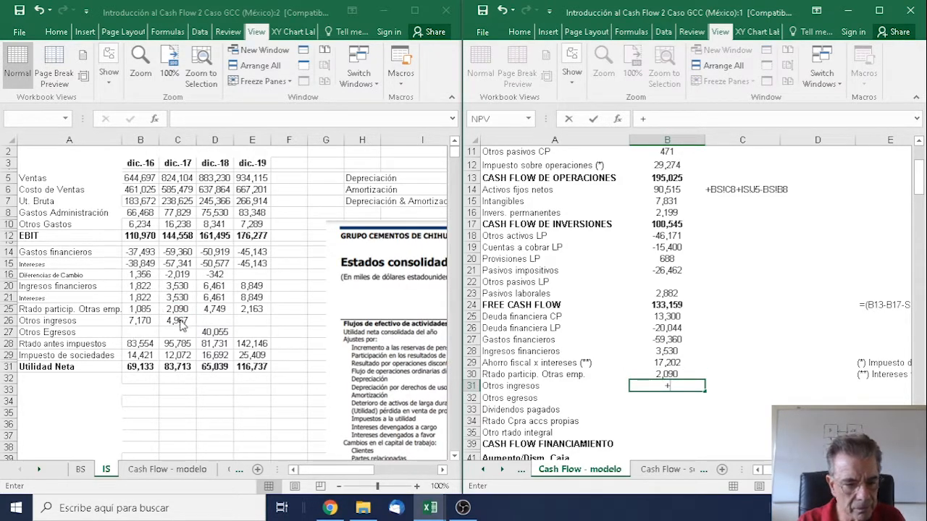
pyautogui.click(179, 321)
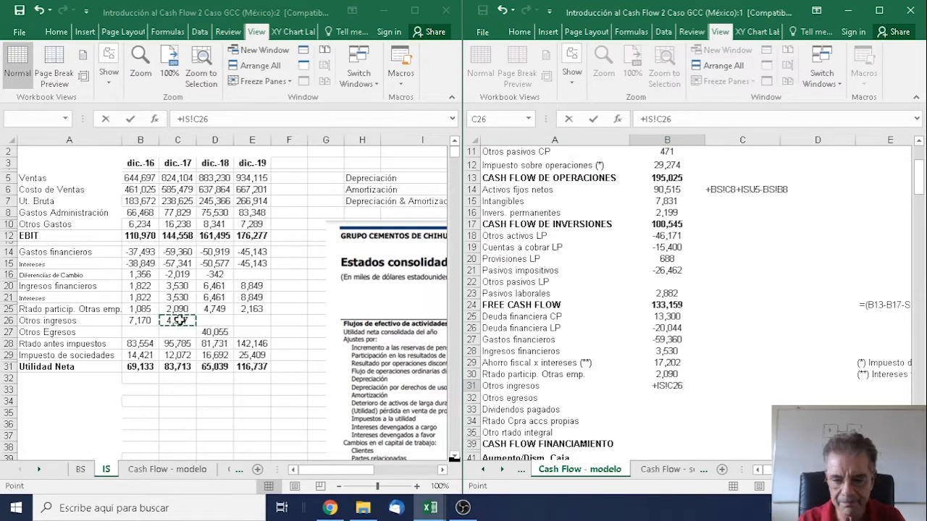
pyautogui.press('Return')
pyautogui.write('+')
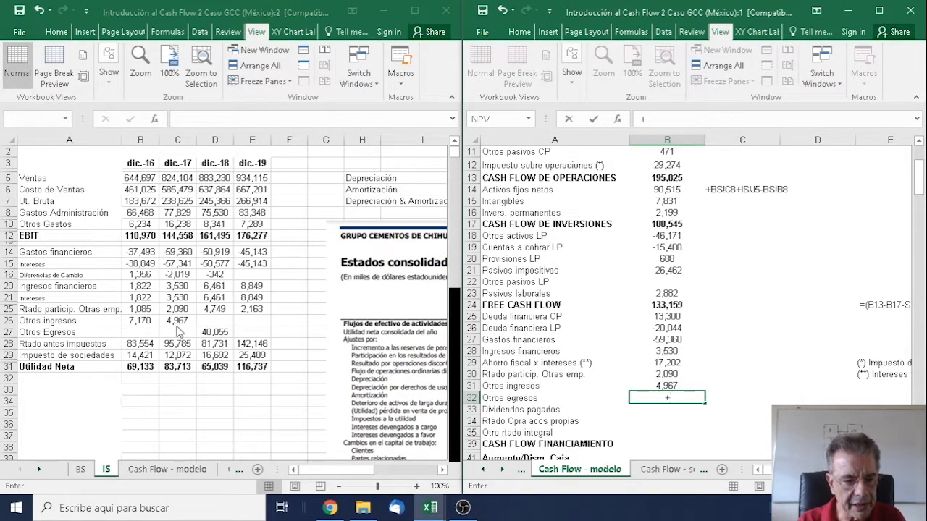
pyautogui.click(177, 331)
pyautogui.press('Return')
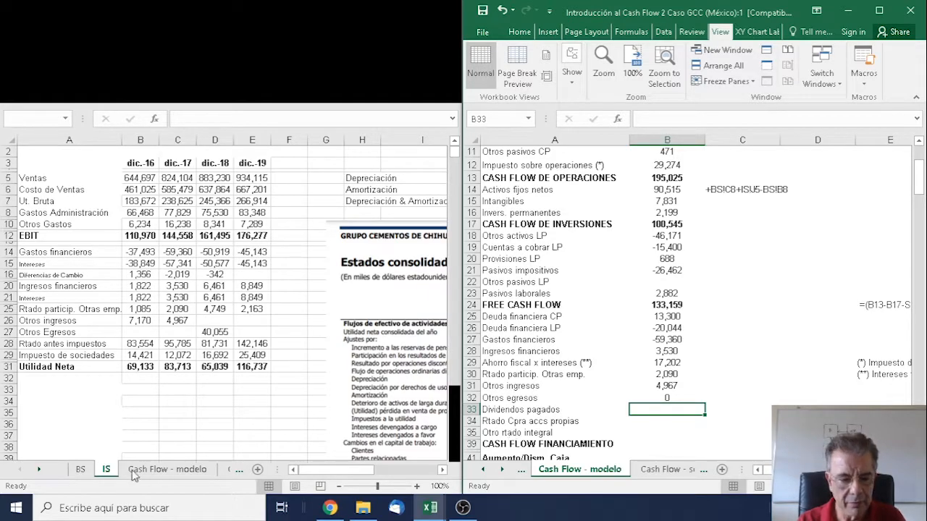
# Step: Bring up the Estado de cambios en el Patrimonio on the BS sheet and link Dividendos pagados in B33 to +BS!C37
pyautogui.click(81, 472)
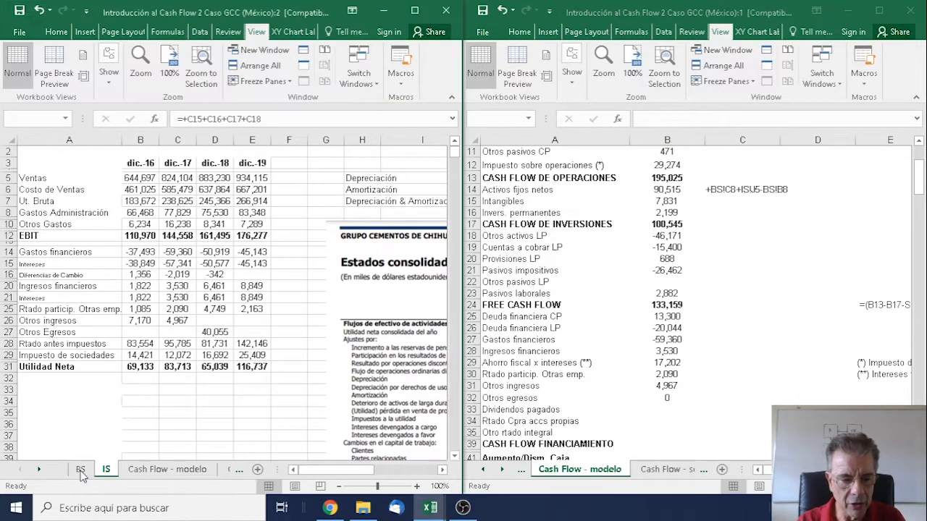
pyautogui.click(81, 471)
pyautogui.scroll(-4, 229, 409)
pyautogui.scroll(-4, 229, 406)
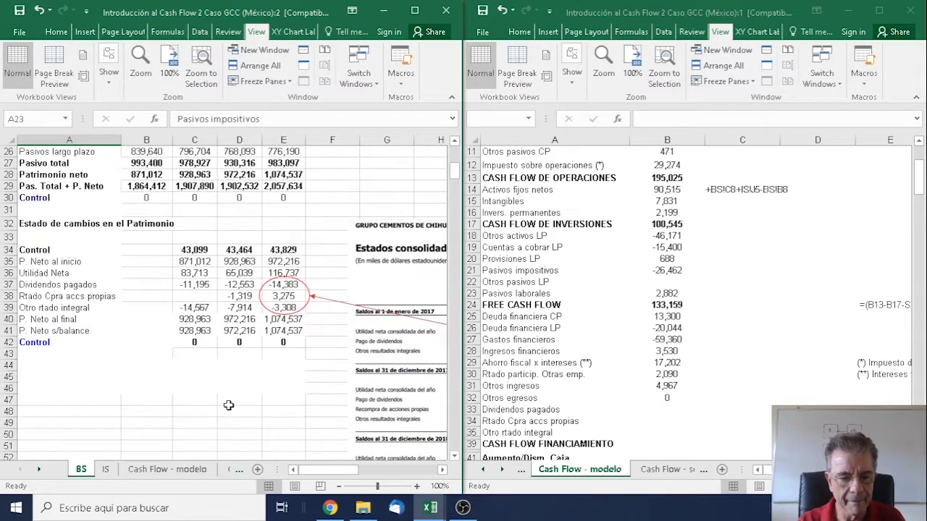
pyautogui.click(668, 416)
pyautogui.click(663, 409)
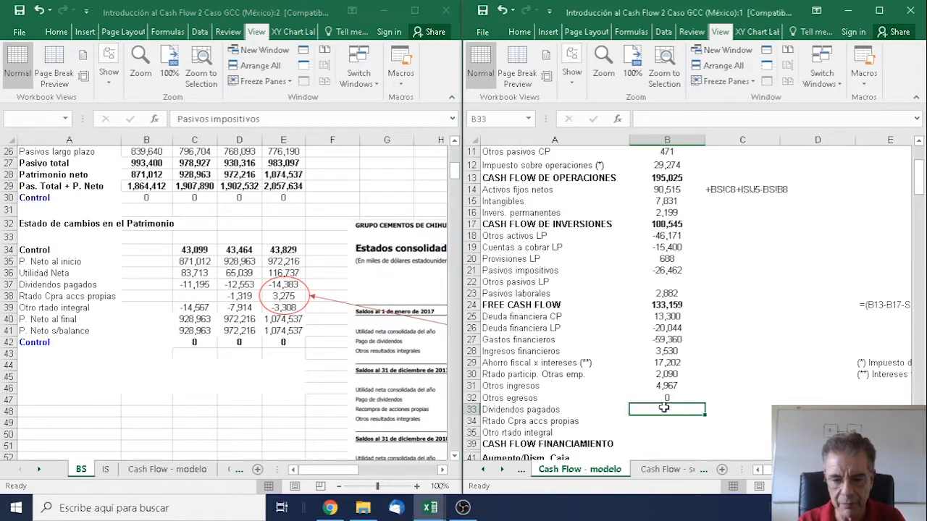
pyautogui.write('+')
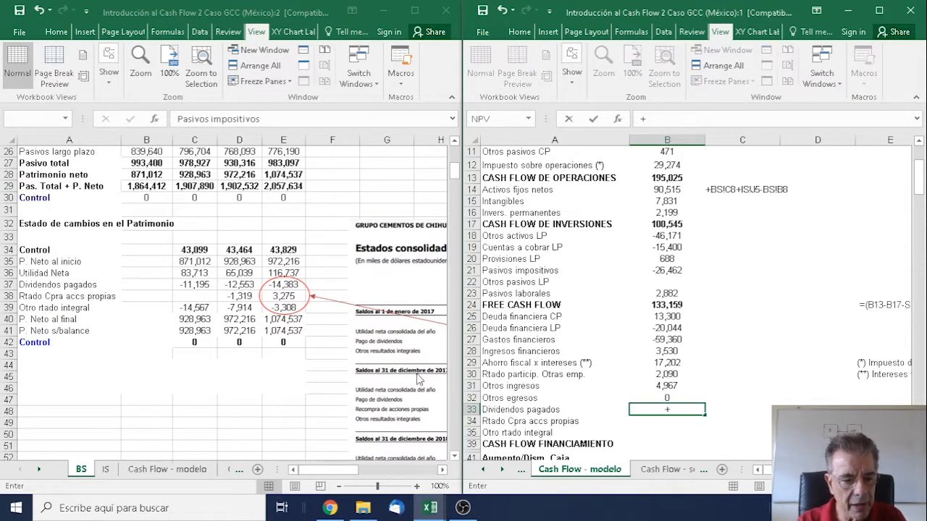
pyautogui.click(194, 286)
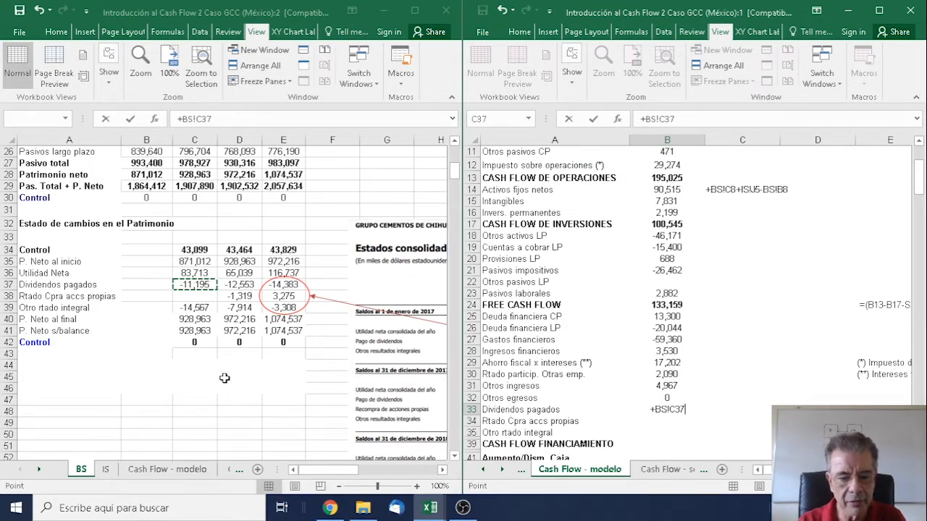
pyautogui.press('Return')
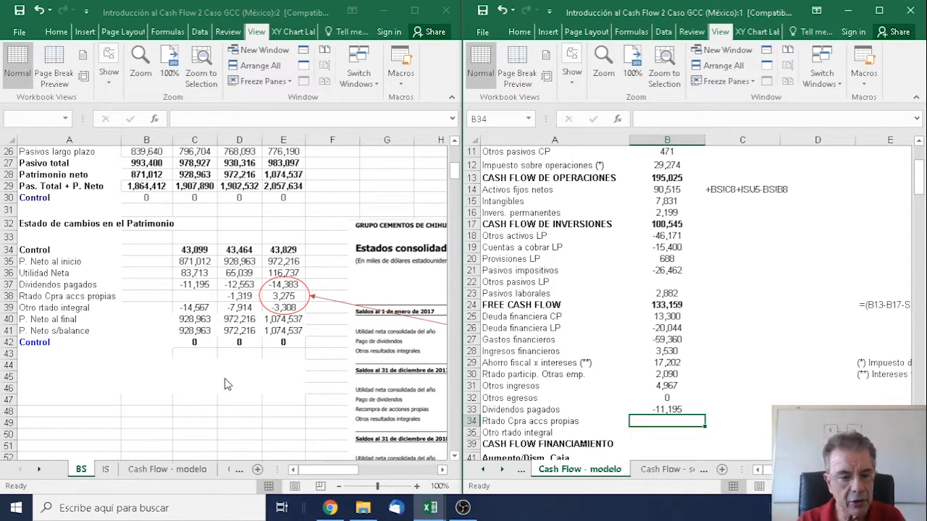
# Step: Link Rtado Cpra accs propias in B34 to BS!C38 and Otro rtado integral in B35 to BS!C39
pyautogui.write('+')
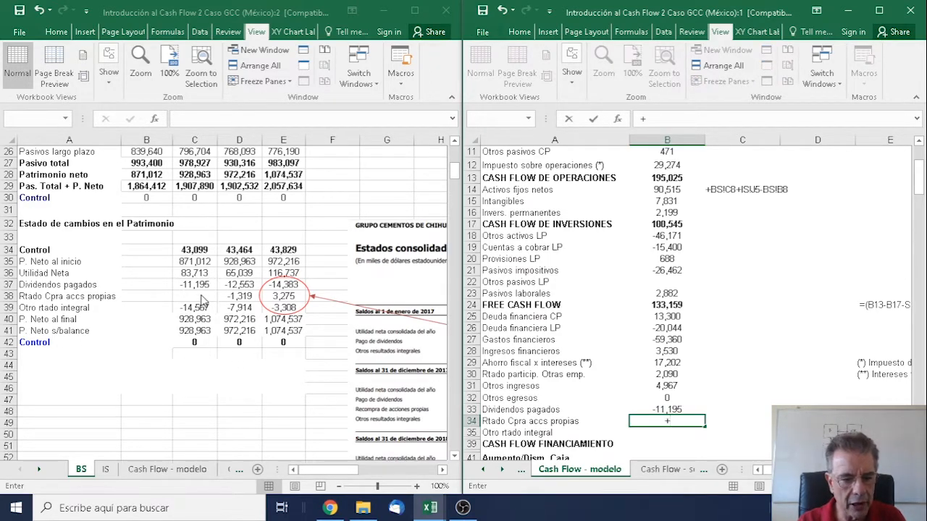
pyautogui.click(201, 296)
pyautogui.press('Return')
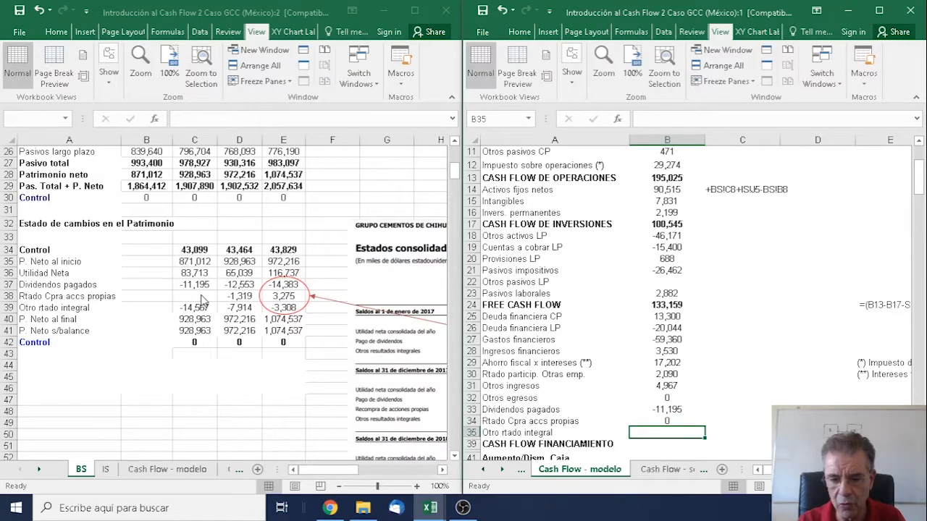
pyautogui.write('+')
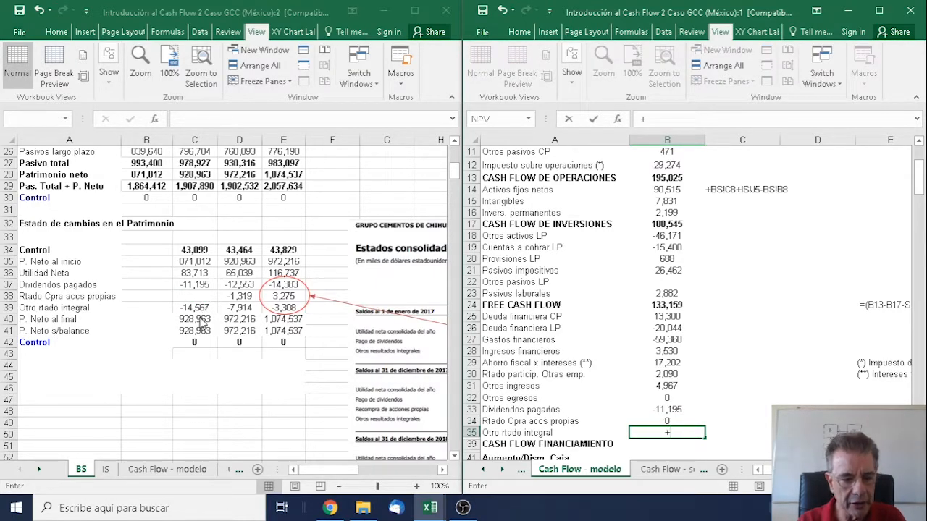
pyautogui.click(198, 308)
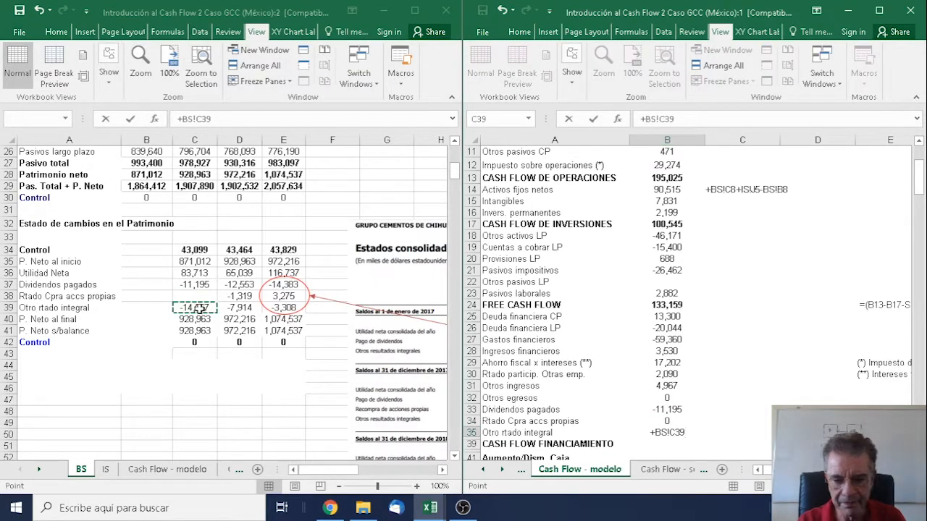
pyautogui.press('Return')
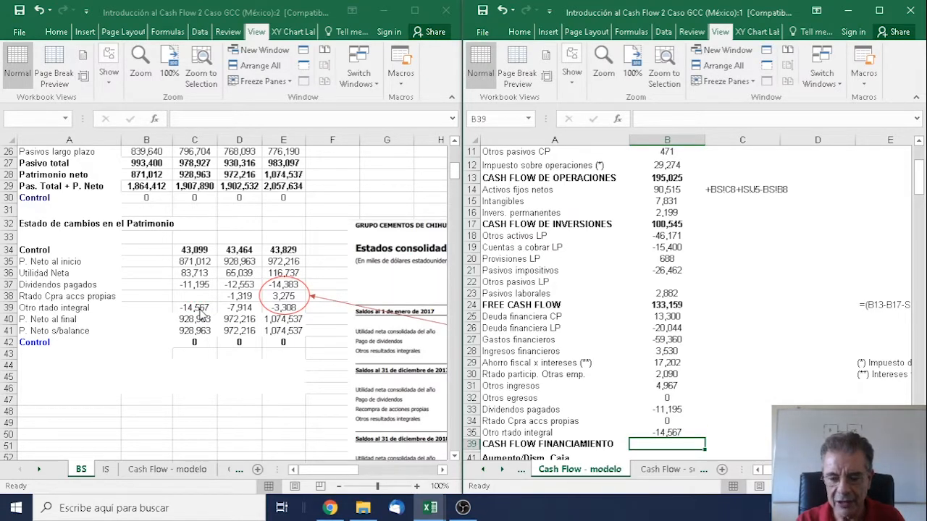
# Step: Check the reference formula in E39, and total CASH FLOW FINANCIAMIENTO in B39 with +SUM(B25:B35)
pyautogui.press('Right')
pyautogui.press('Right')
pyautogui.press('Right')
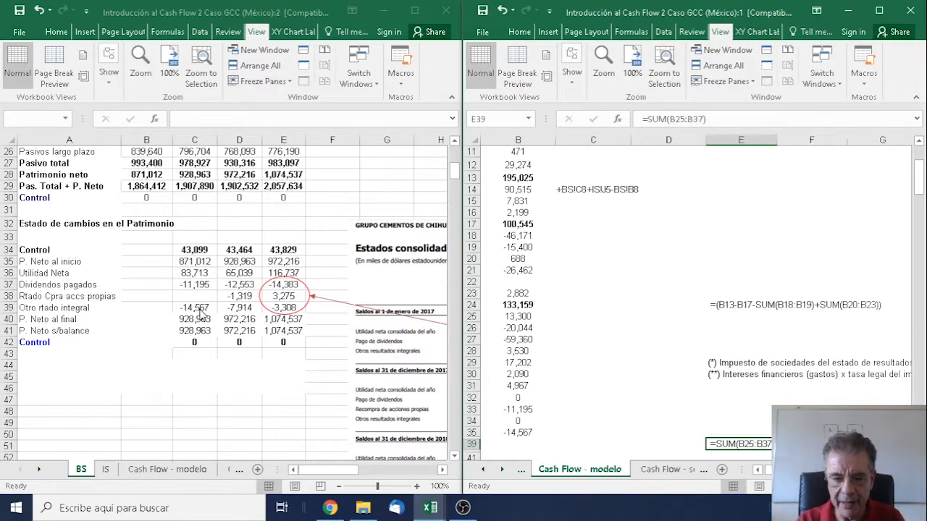
pyautogui.press('Left')
pyautogui.press('Left')
pyautogui.press('Left')
pyautogui.press('Left')
pyautogui.press('Right')
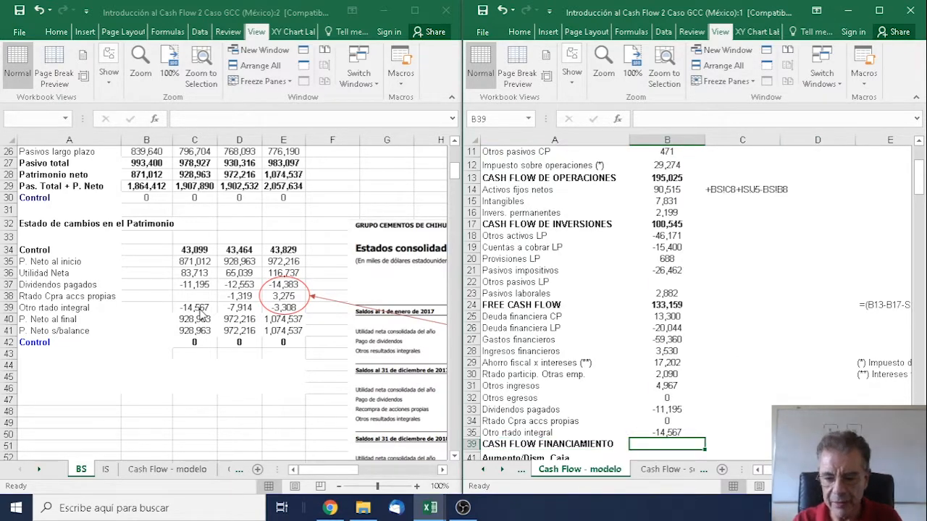
pyautogui.write('+su')
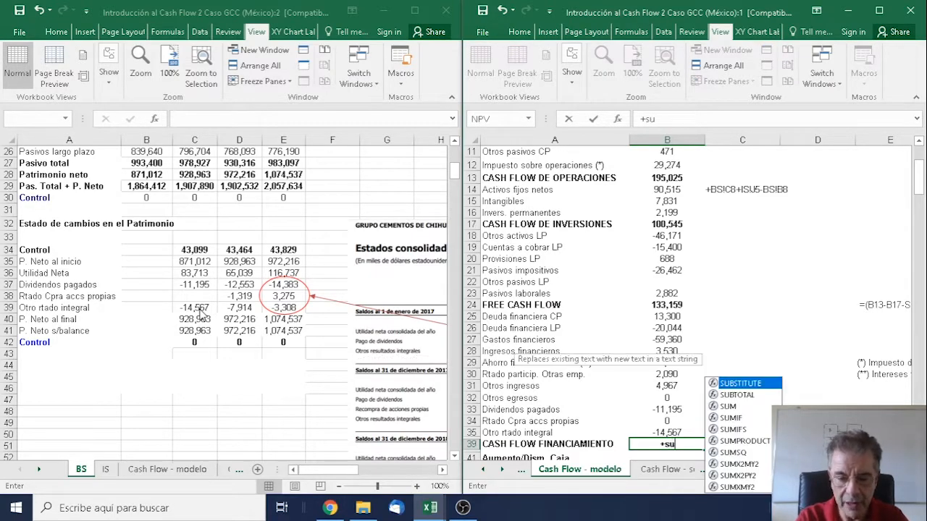
pyautogui.write('m(')
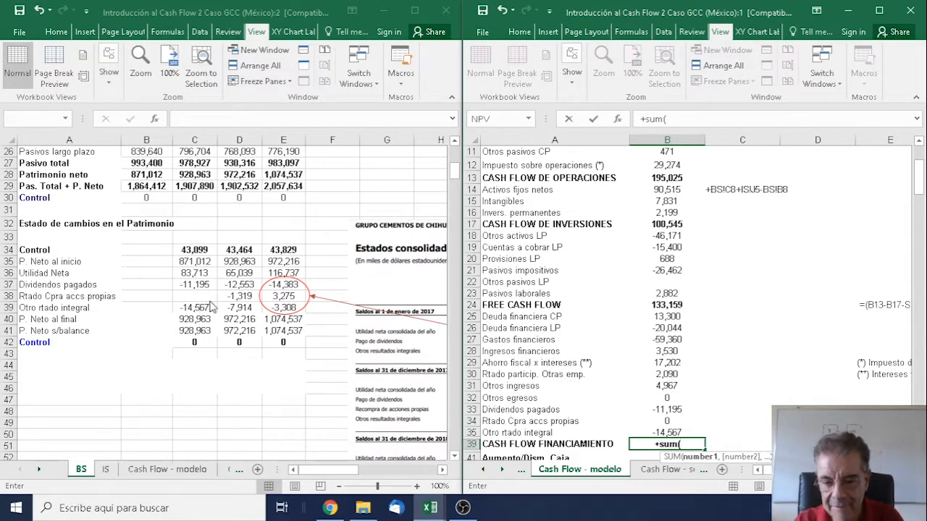
pyautogui.moveTo(667, 313); pyautogui.dragTo(681, 432)
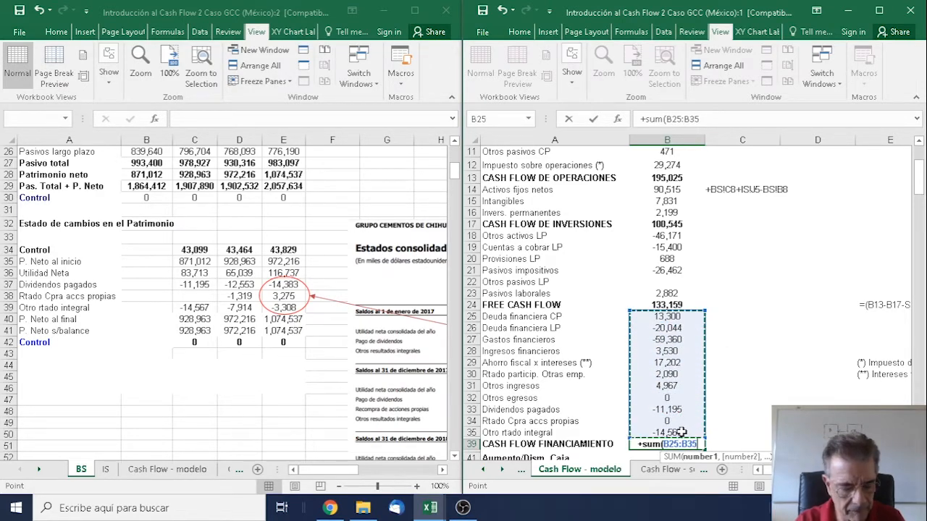
pyautogui.press('Return')
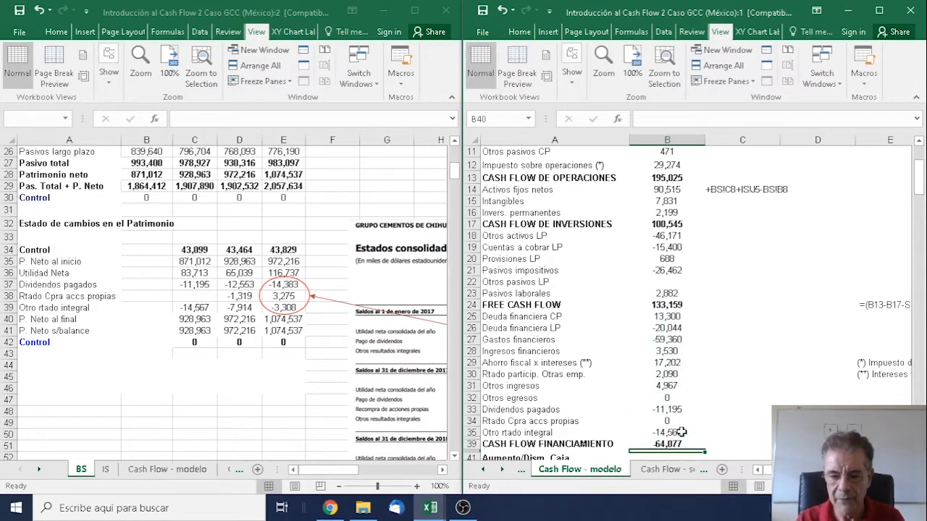
# Step: Compare the financing section with the Cash Flow - solución sheet, and review the formulas in B39, B27 and B26 of the model
pyautogui.click(670, 471)
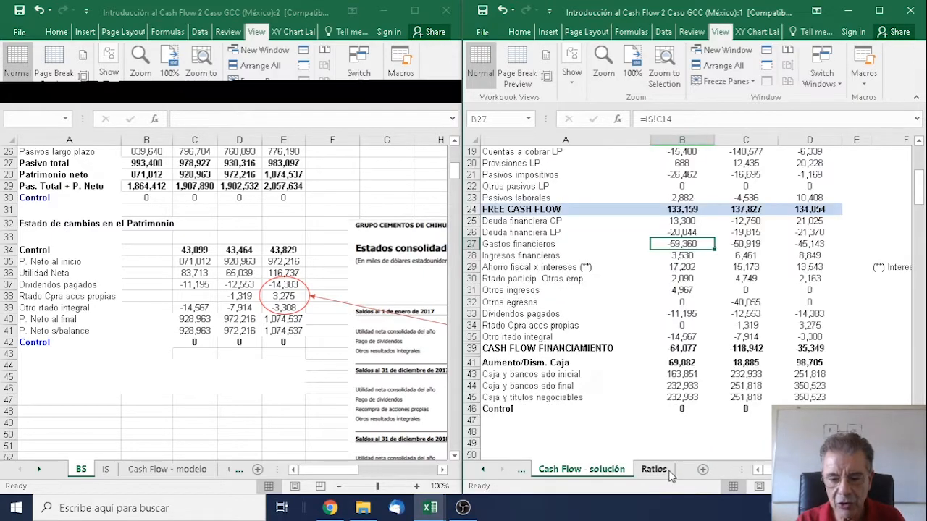
pyautogui.click(521, 471)
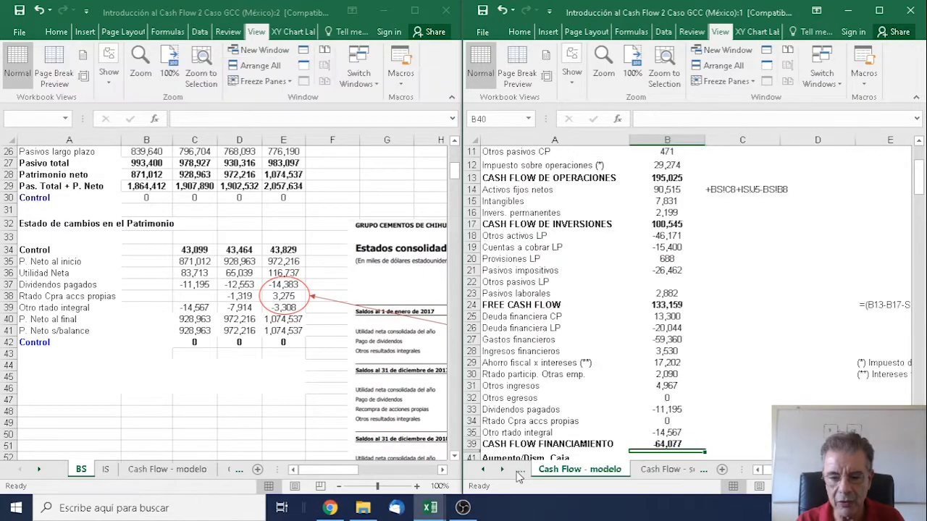
pyautogui.click(669, 442)
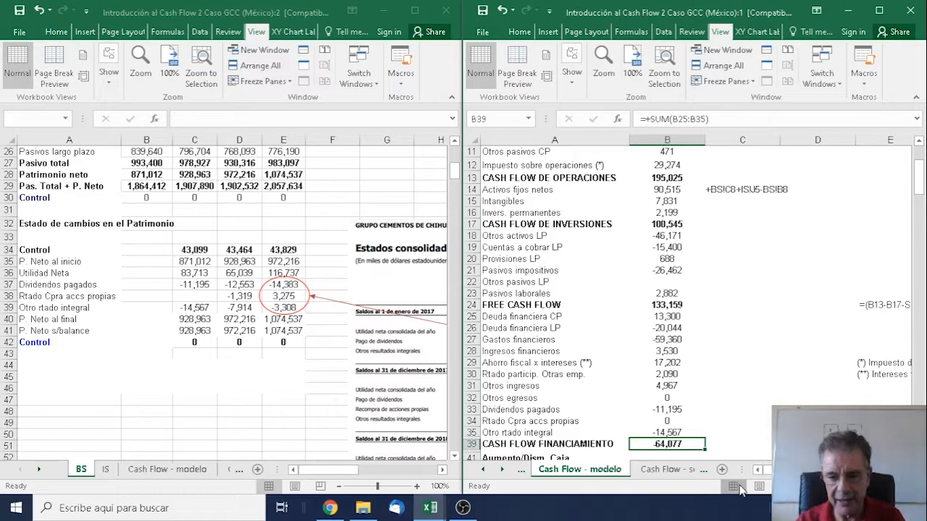
pyautogui.click(666, 339)
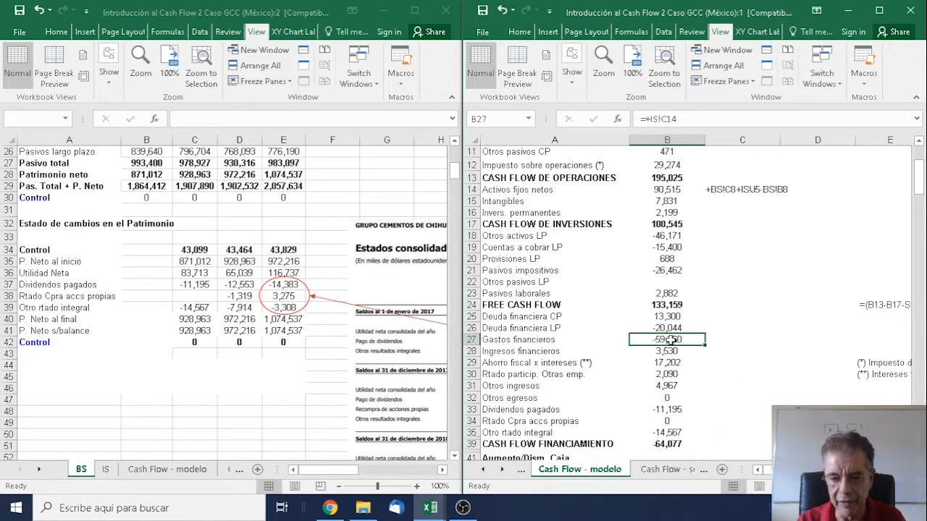
pyautogui.click(678, 330)
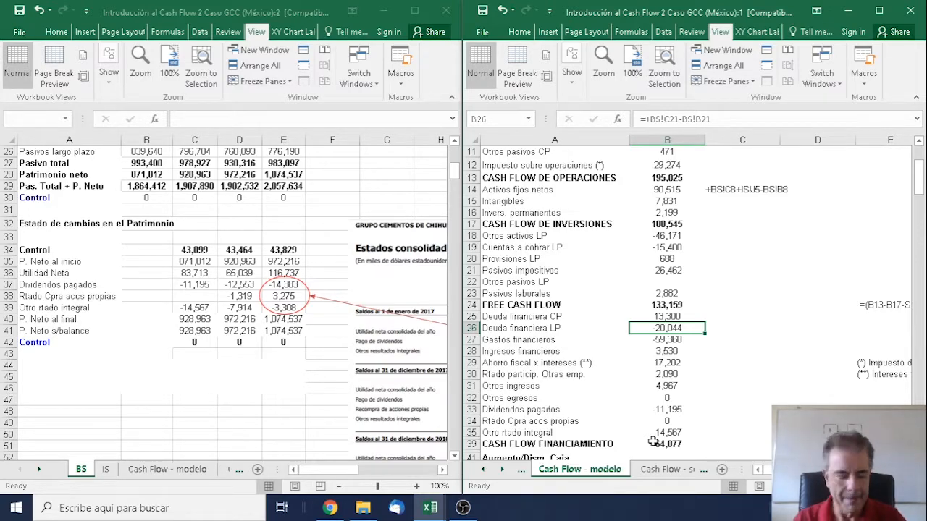
# Step: Calculate Aumento/Dism. Caja in B41 as Free Cash Flow plus Cash Flow Financiamiento with +B24+B39
pyautogui.scroll(-2, 672, 425)
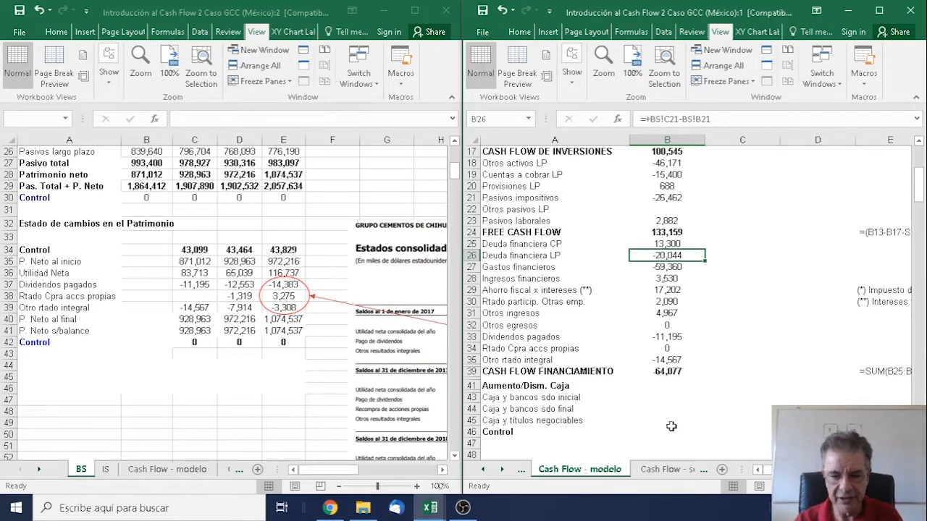
pyautogui.click(674, 387)
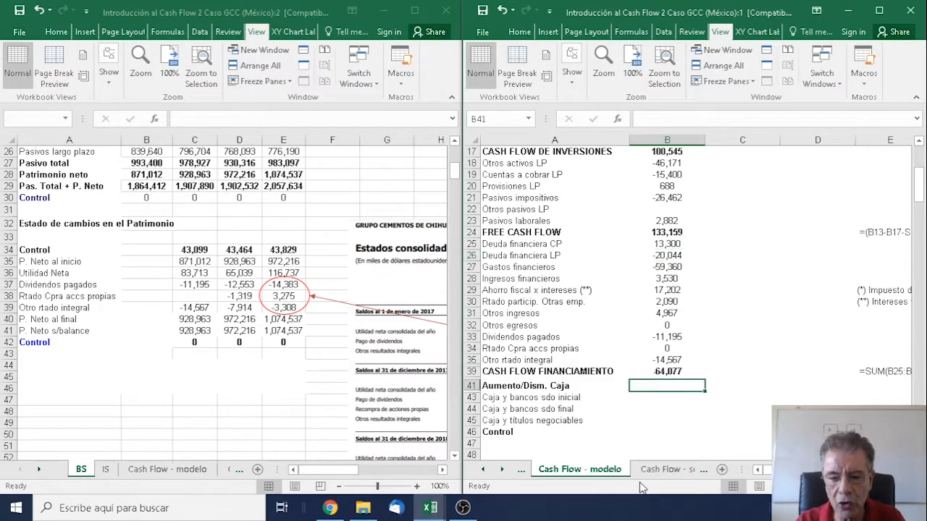
pyautogui.write('+')
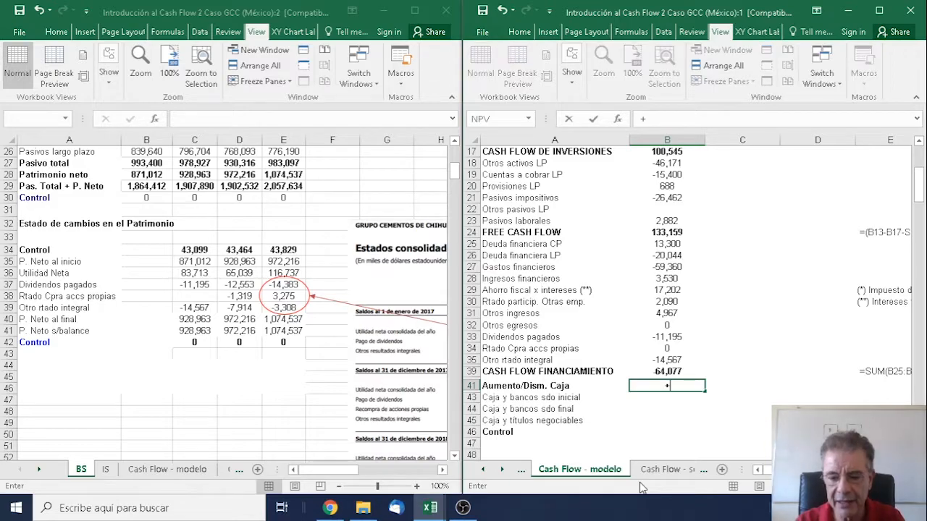
pyautogui.click(662, 236)
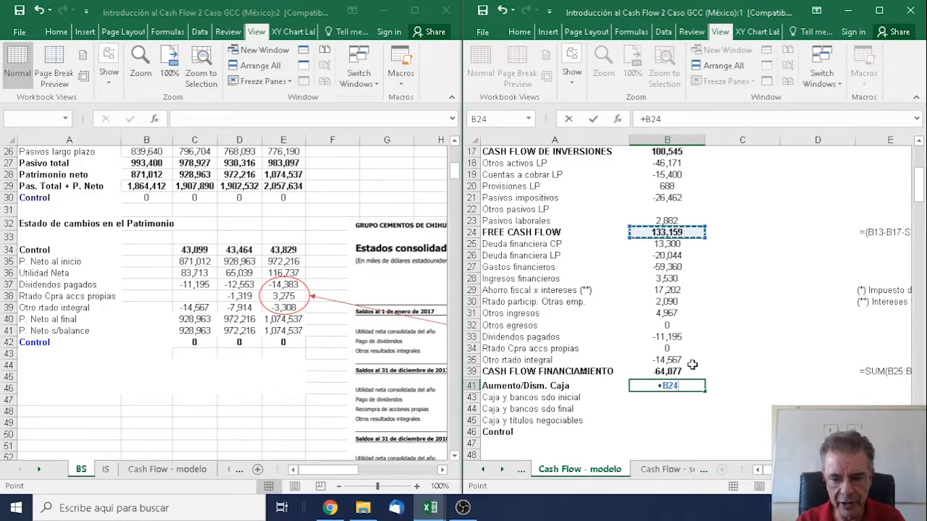
pyautogui.write('+')
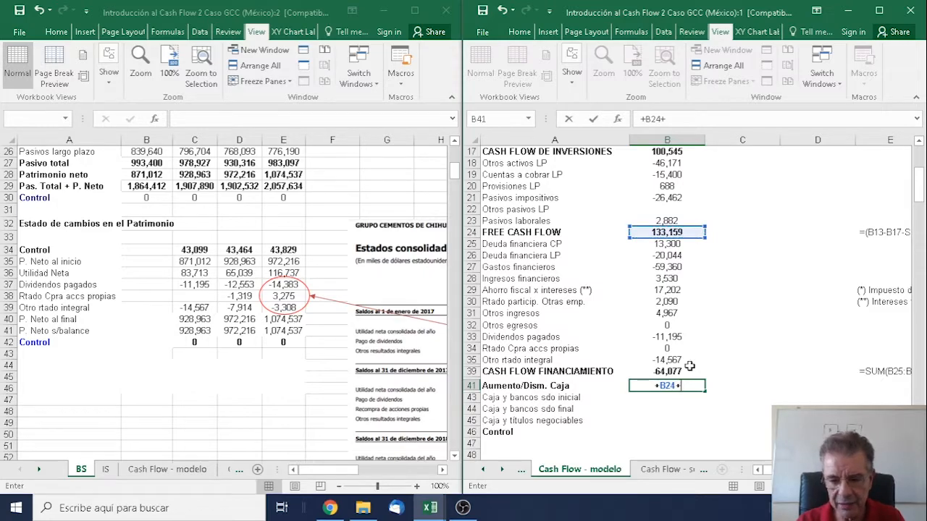
pyautogui.click(687, 371)
pyautogui.press('Return')
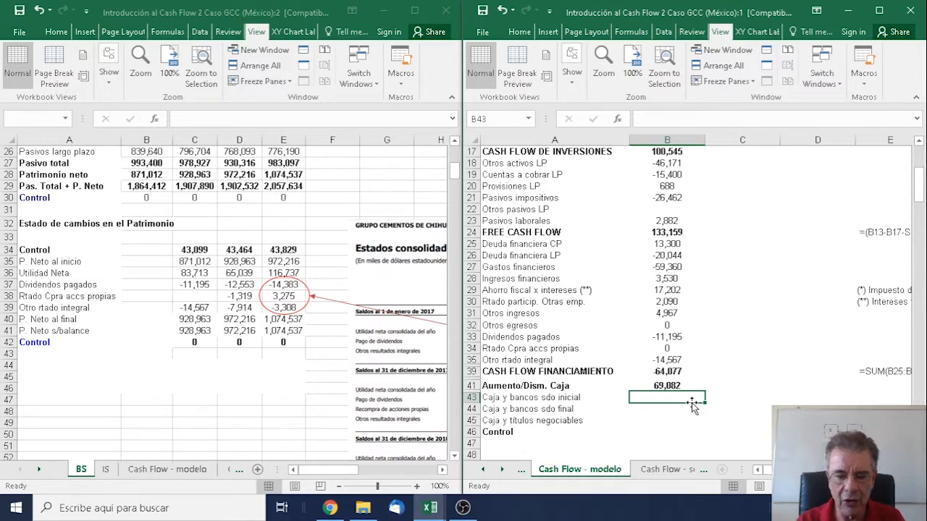
pyautogui.press('Up')
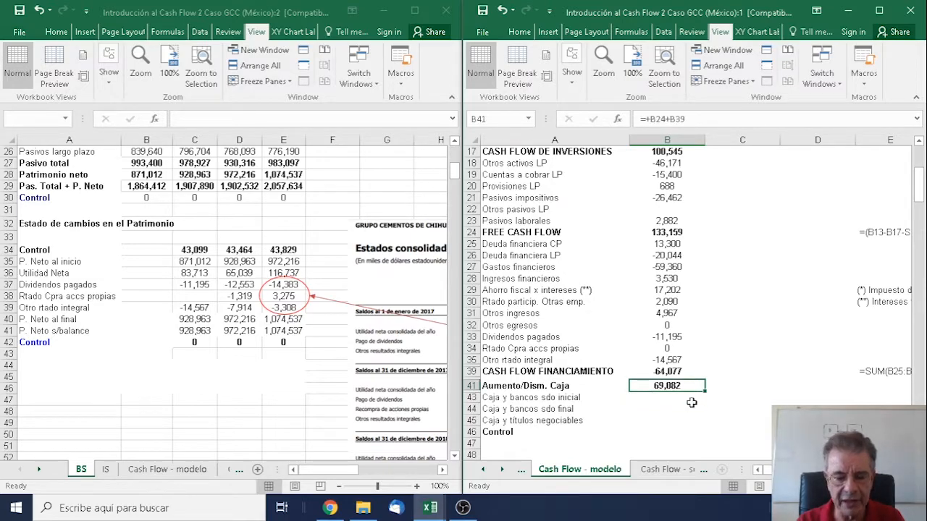
# Step: Link Caja y bancos sdo inicial in B43 to the dic.-16 Caja y títulos negociables balance, +BS!B3
pyautogui.click(692, 403)
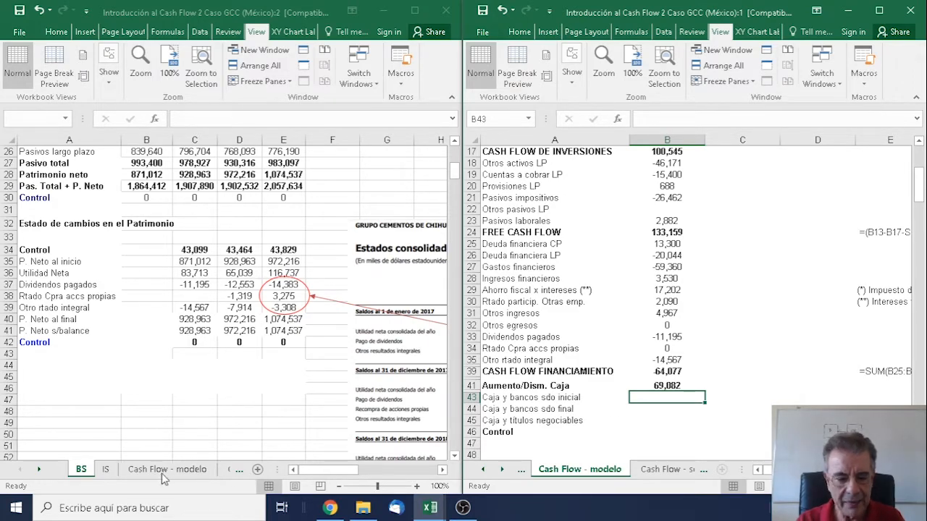
pyautogui.scroll(6, 179, 412)
pyautogui.scroll(-6, 306, 392)
pyautogui.click(194, 351)
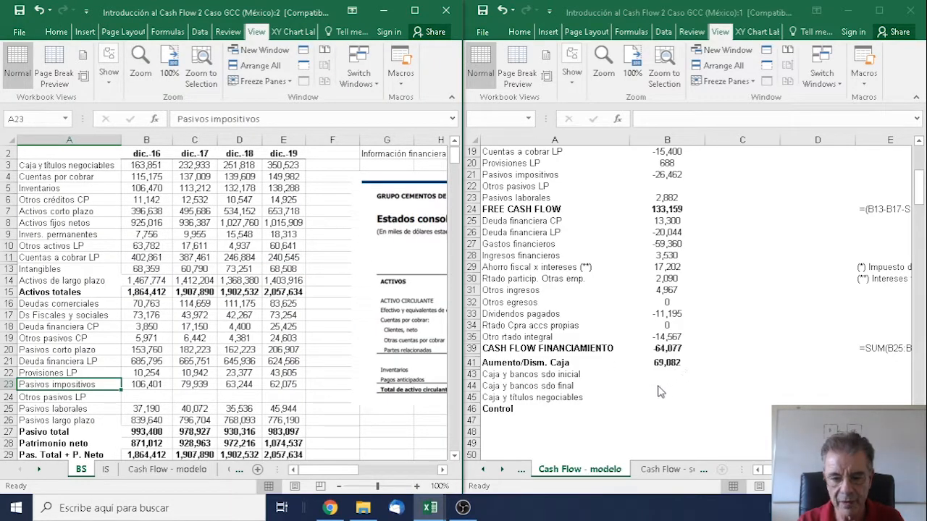
pyautogui.click(660, 375)
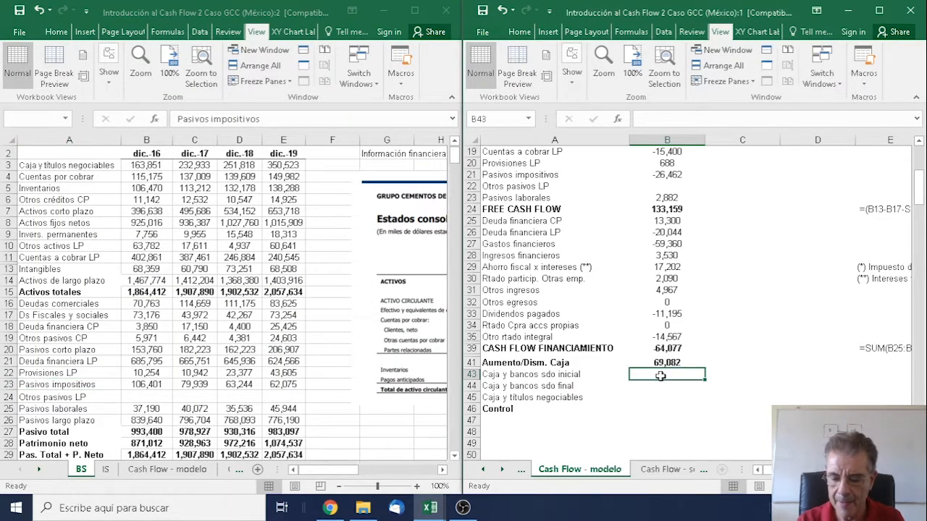
pyautogui.write('+')
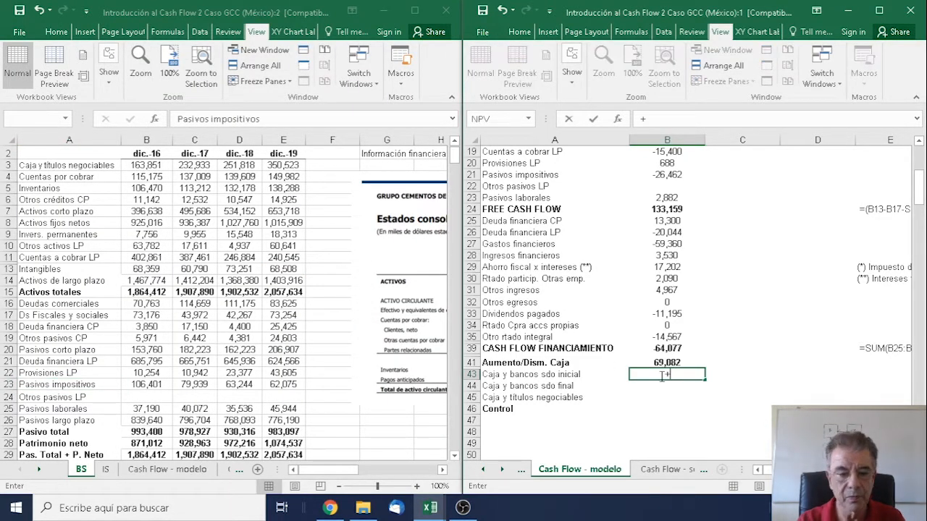
pyautogui.click(153, 166)
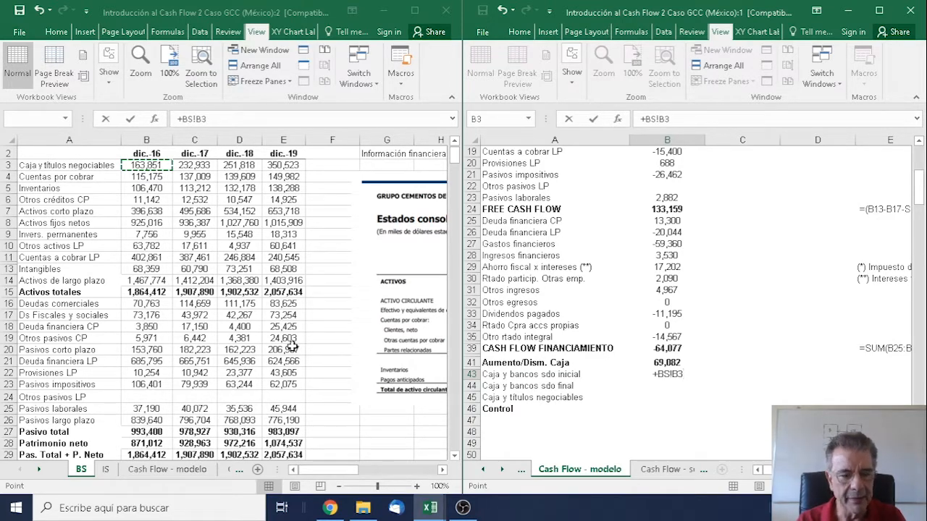
pyautogui.press('Return')
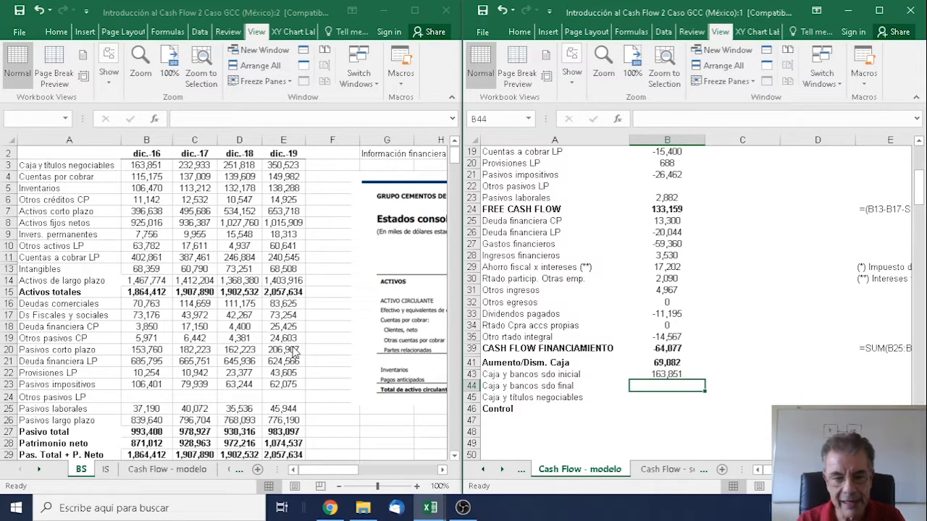
# Step: Calculate Caja y bancos sdo final in B44 as the opening balance plus the cash change with +B43+B41
pyautogui.write('+')
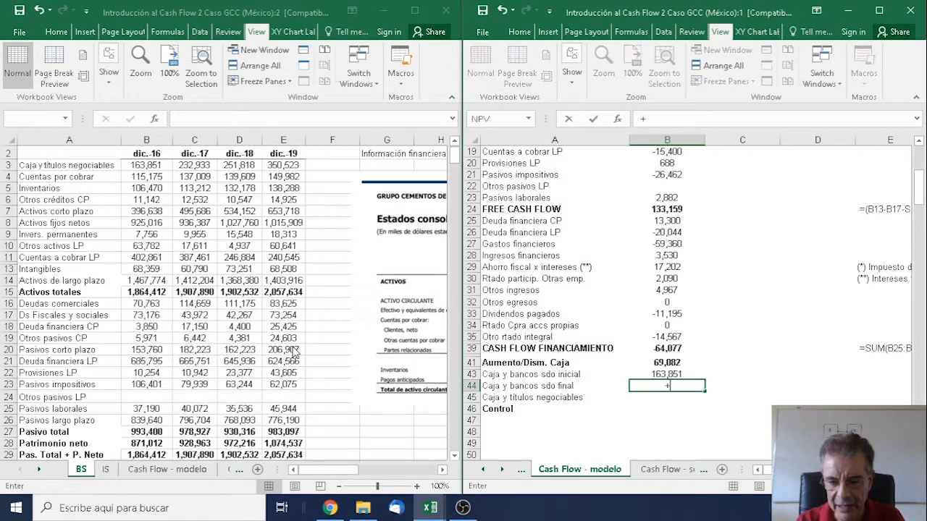
pyautogui.click(685, 375)
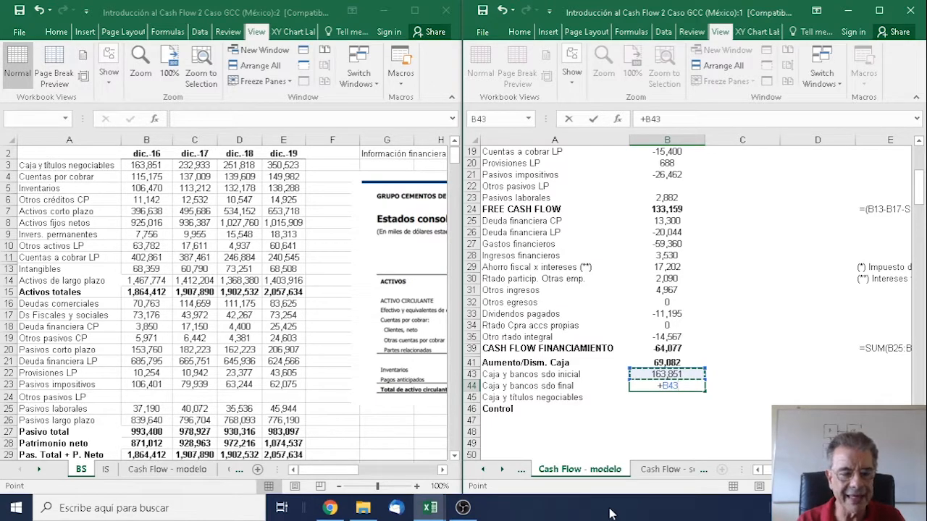
pyautogui.write('+')
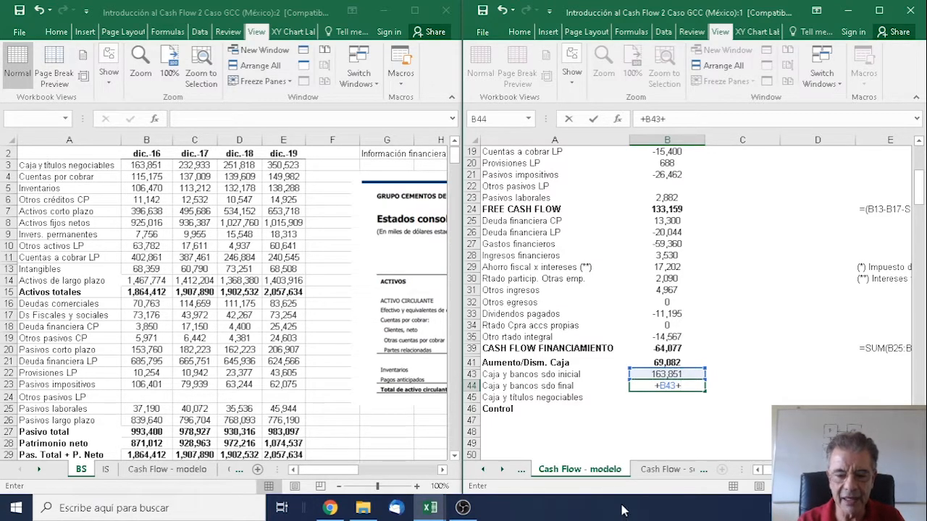
pyautogui.click(677, 362)
pyautogui.press('Return')
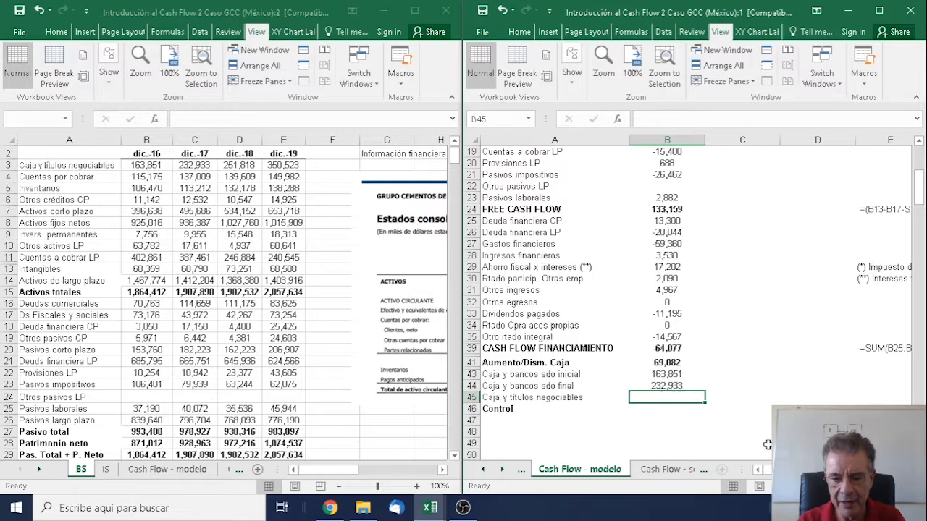
# Step: Trace two levels of precedents for the closing cash formula in B44, and remove the tracing arrows
pyautogui.press('Up')
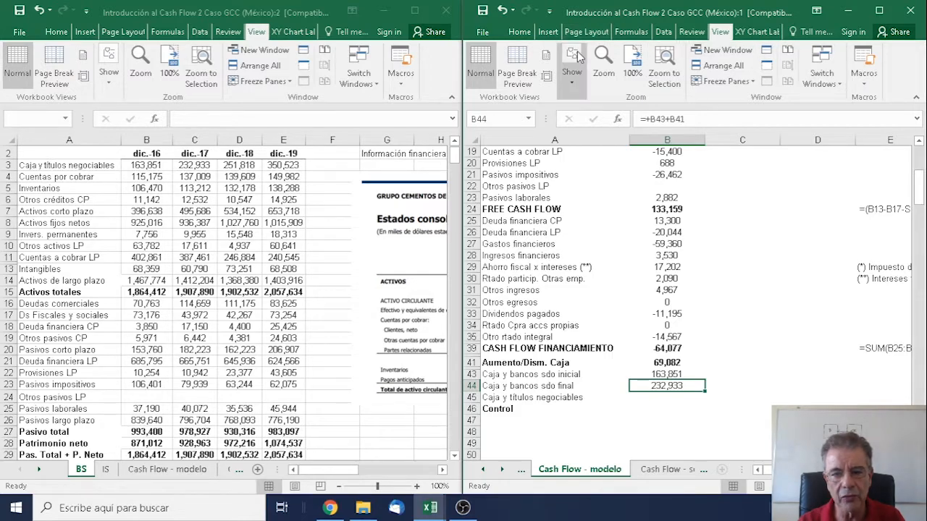
pyautogui.click(630, 32)
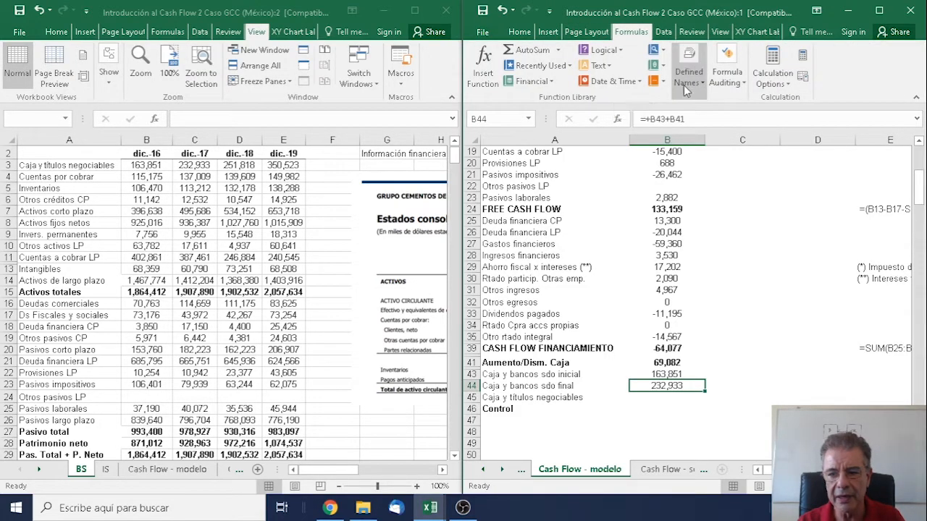
pyautogui.click(727, 78)
pyautogui.click(732, 111)
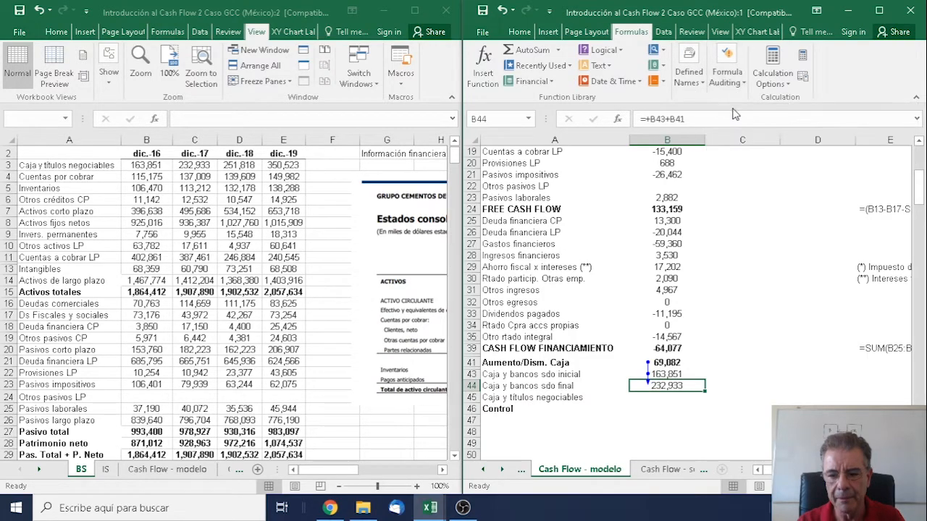
pyautogui.click(727, 78)
pyautogui.click(741, 112)
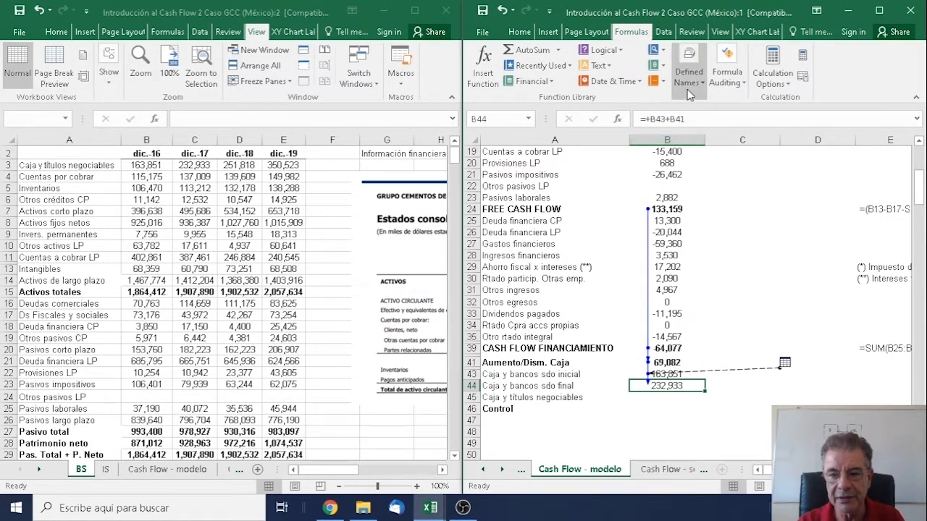
pyautogui.click(733, 86)
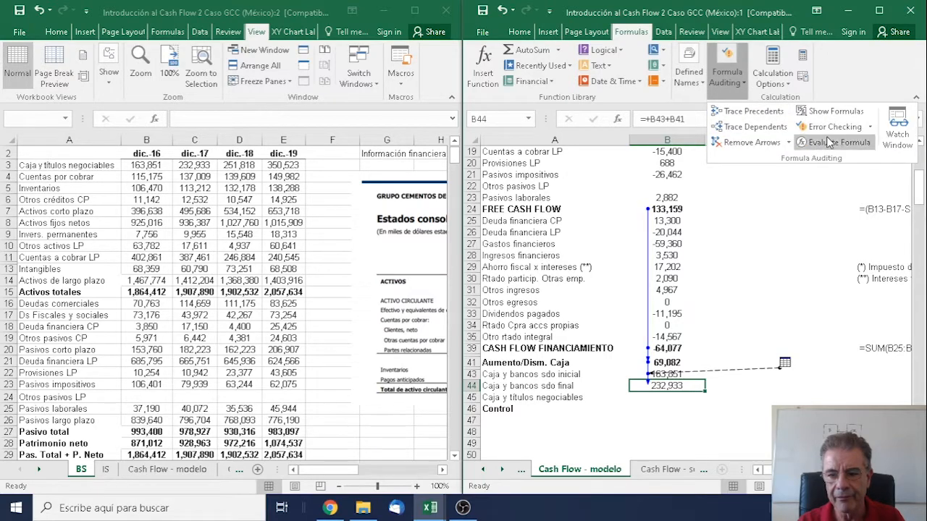
pyautogui.click(750, 142)
# Step: Link Caja y títulos negociables in B45 to the dic.-17 balance sheet cash balance, +BS!C3
pyautogui.click(652, 399)
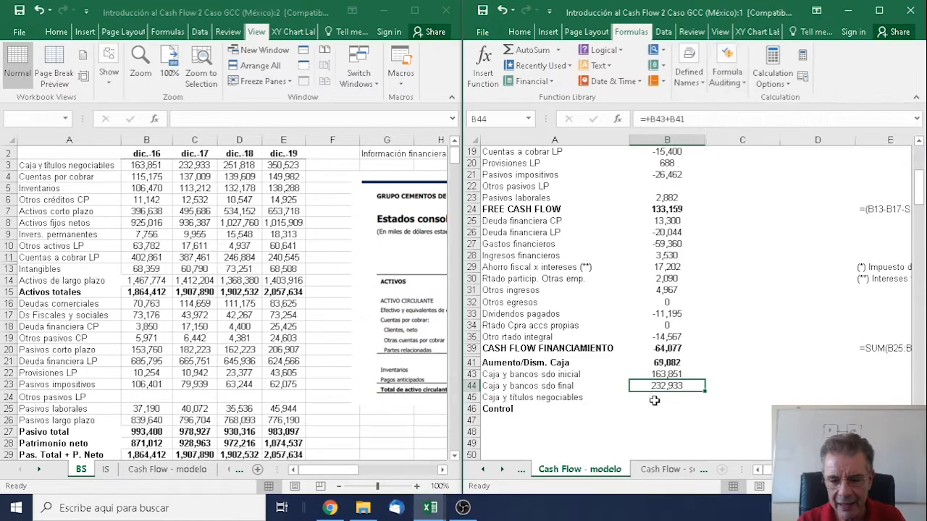
pyautogui.click(654, 398)
pyautogui.write('+')
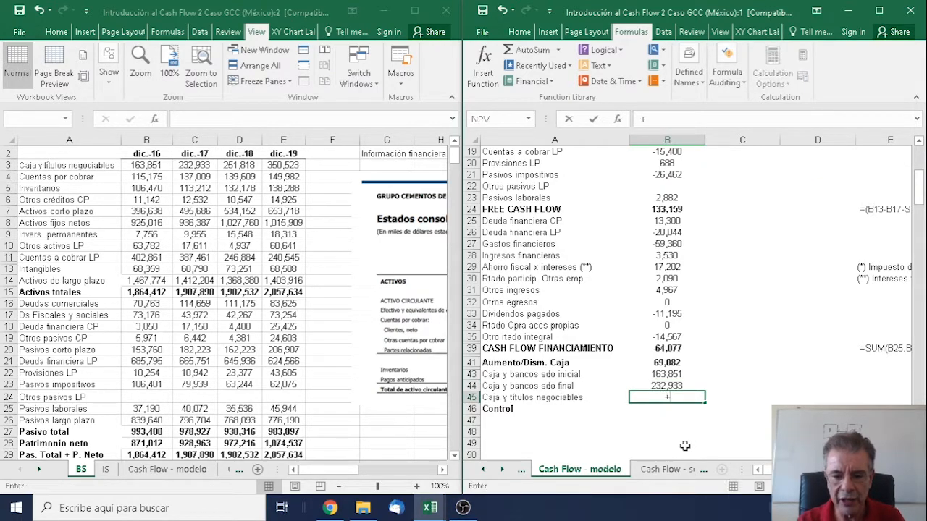
pyautogui.click(190, 166)
pyautogui.press('Return')
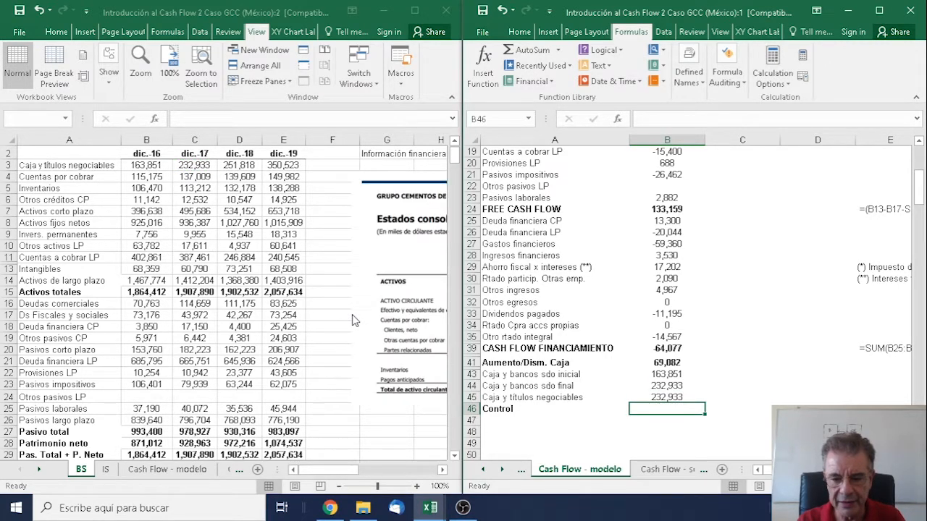
# Step: Calculate Control in B46 as the closing cash minus the balance sheet cash with +B44-B45
pyautogui.write('+')
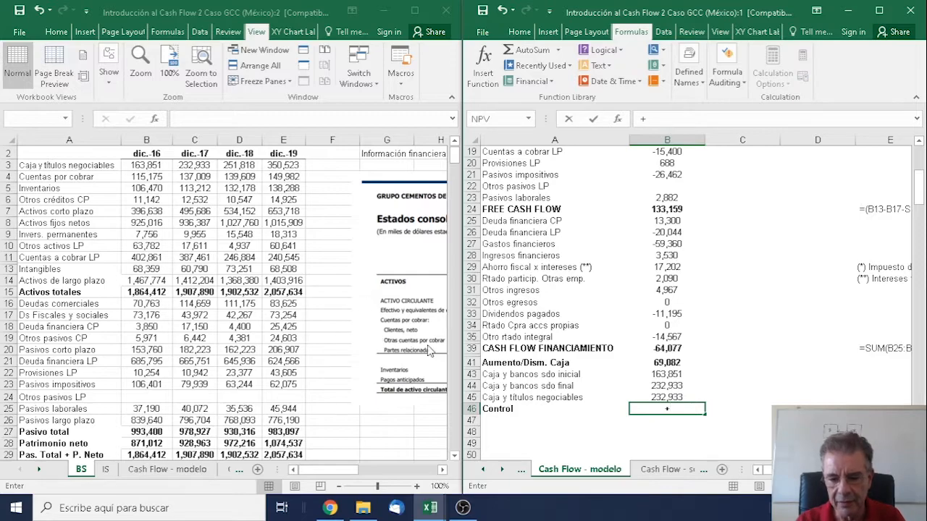
pyautogui.click(681, 385)
pyautogui.write('-')
pyautogui.click(685, 397)
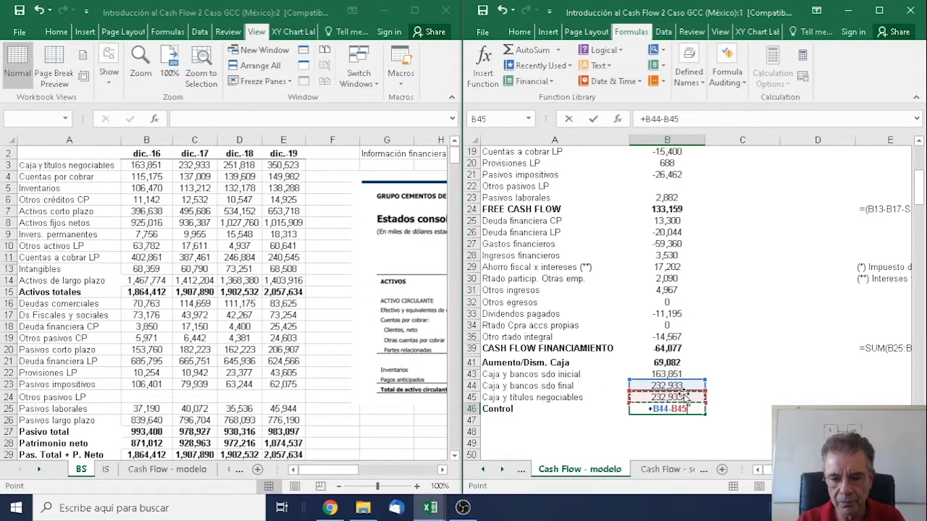
pyautogui.press('Return')
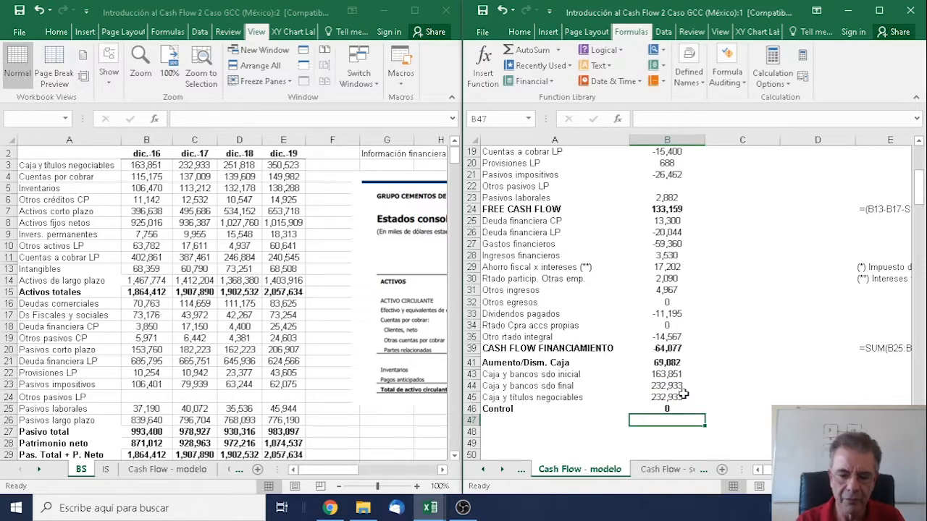
pyautogui.press('Up')
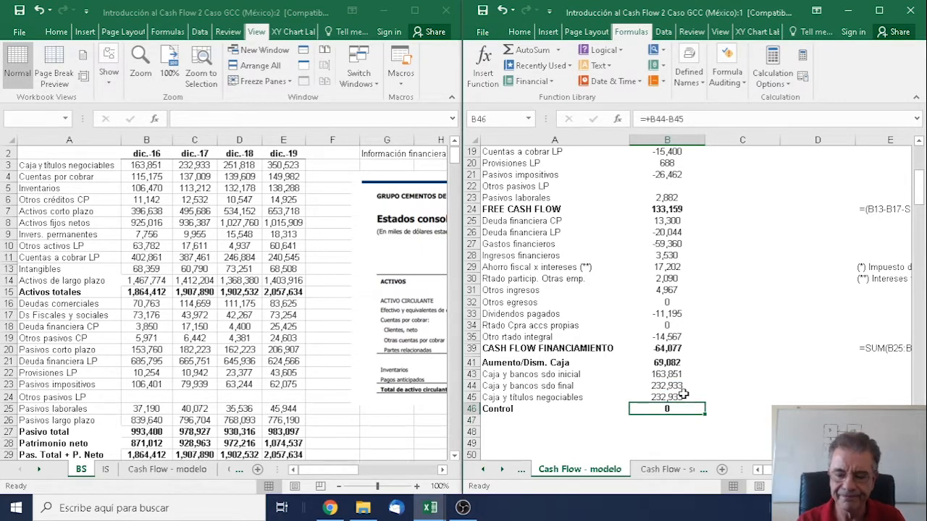
# Step: Copy the dic.-17 cash flow formulas from B3 through Control in B46 across to the dic.-18 and dic.-19 columns
pyautogui.scroll(3, 706, 418)
pyautogui.scroll(-3, 698, 409)
pyautogui.scroll(4, 699, 409)
pyautogui.click(717, 242)
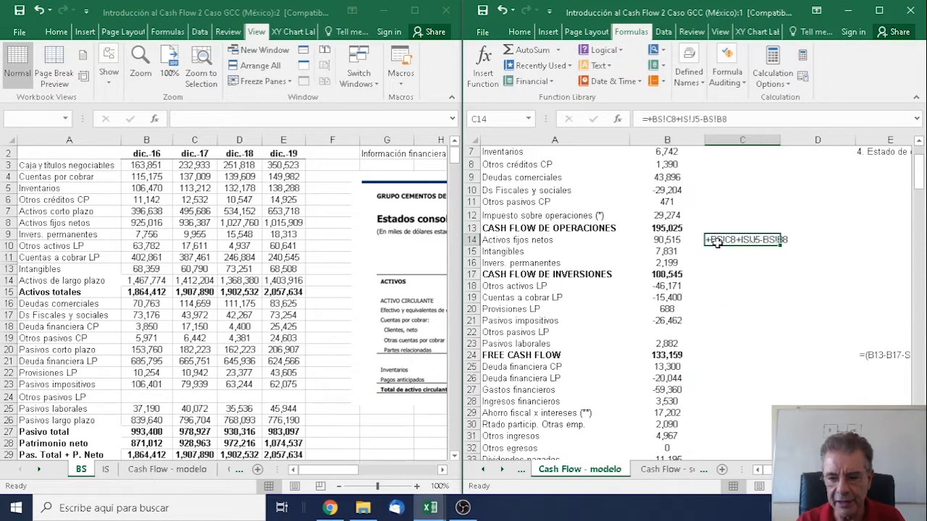
pyautogui.scroll(2, 717, 246)
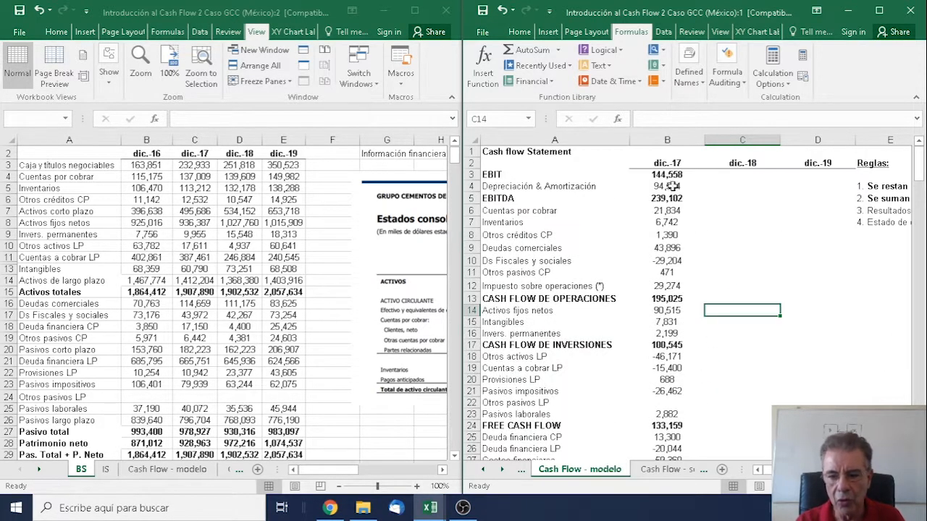
pyautogui.click(655, 175)
pyautogui.moveTo(656, 174); pyautogui.dragTo(667, 452)
pyautogui.hotkey('shift', 'Down')
pyautogui.hotkey('shift', 'Down')
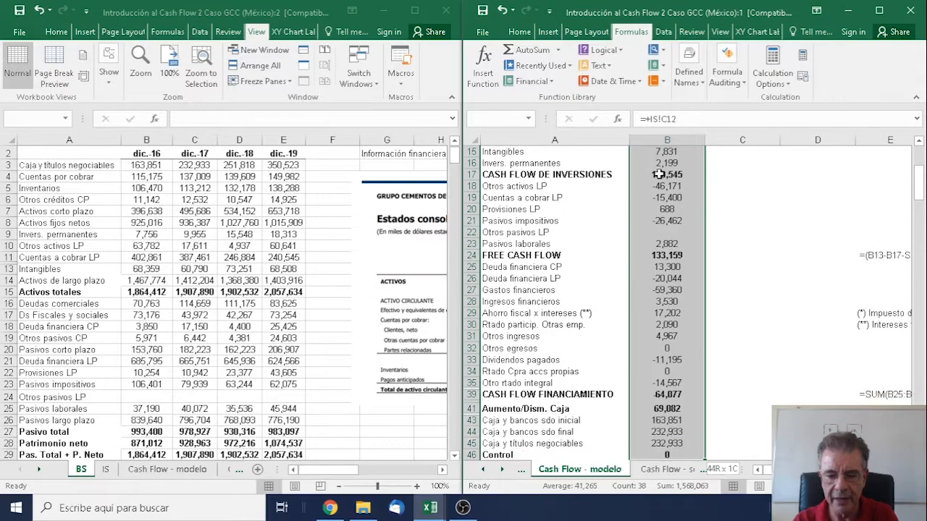
pyautogui.hotkey('ctrl', 'c')
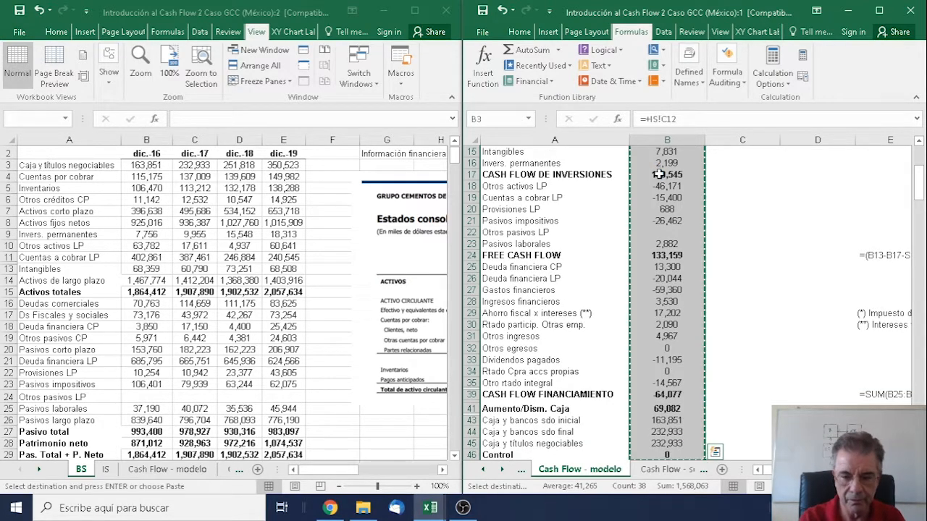
pyautogui.hotkey('shift', 'Right')
pyautogui.hotkey('shift', 'Right')
pyautogui.press('Return')
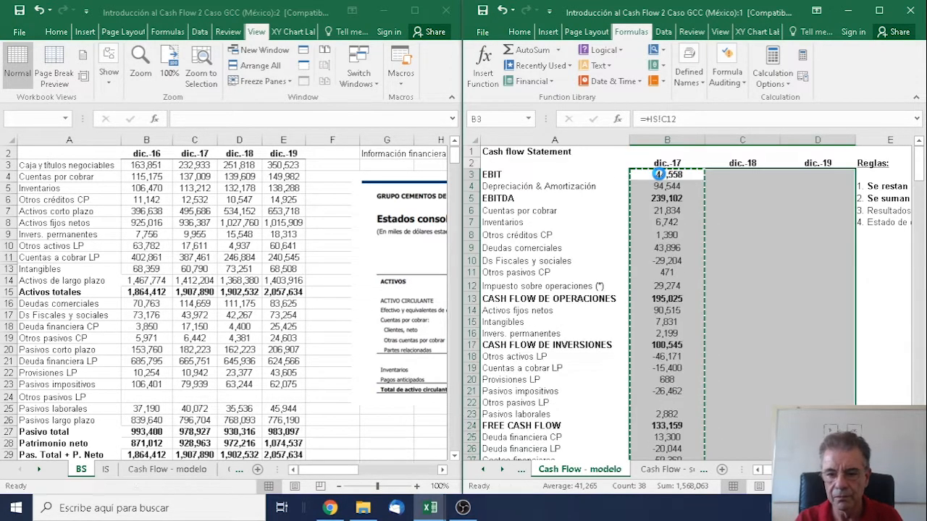
# Step: Review the copied dic.-18 and dic.-19 columns from EBITDA down to the Control row, ending at the dic.-18 control formula in C46
pyautogui.click(721, 198)
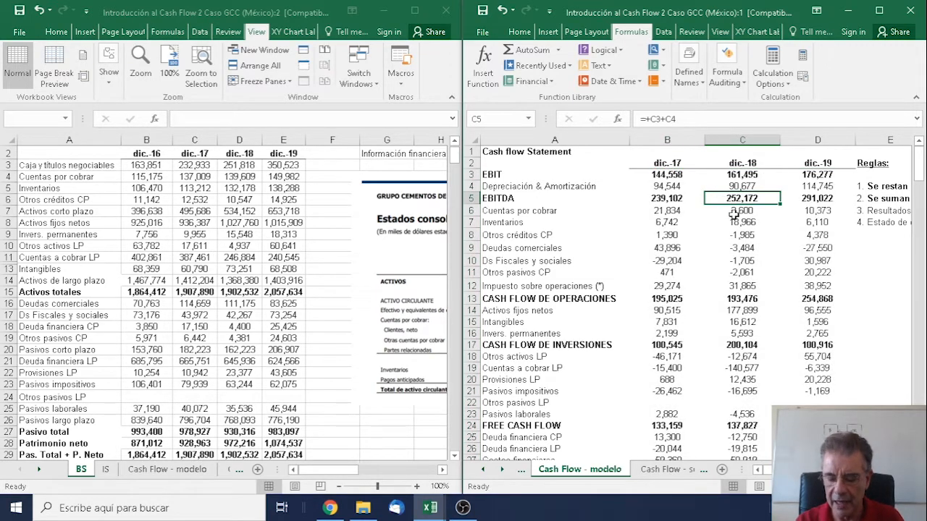
pyautogui.press('Right')
pyautogui.press('Down')
pyautogui.press('Down')
pyautogui.press('Down')
pyautogui.press('Down')
pyautogui.press('Down')
pyautogui.press('Down')
pyautogui.press('Down')
pyautogui.press('Down')
pyautogui.press('Down')
pyautogui.press('Down')
pyautogui.press('Down')
pyautogui.press('Down')
pyautogui.press('Down')
pyautogui.press('Down')
pyautogui.press('Down')
pyautogui.press('Down')
pyautogui.press('Down')
pyautogui.press('Down')
pyautogui.press('Down')
pyautogui.press('Down')
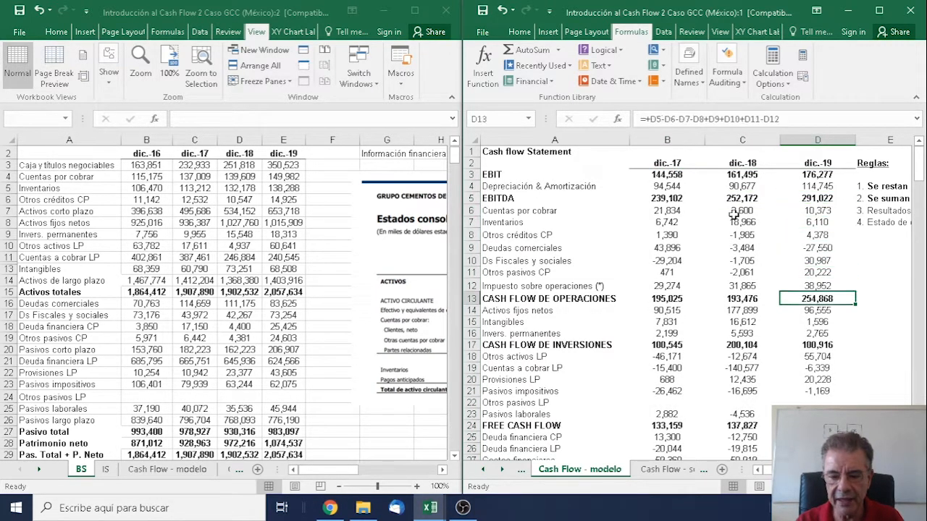
pyautogui.press('Down')
pyautogui.press('Down')
pyautogui.press('Down')
pyautogui.press('Down')
pyautogui.press('Down')
pyautogui.press('Down')
pyautogui.press('Down')
pyautogui.press('Down')
pyautogui.press('Down')
pyautogui.press('Down')
pyautogui.press('Down')
pyautogui.press('Down')
pyautogui.press('Down')
pyautogui.press('Down')
pyautogui.press('Down')
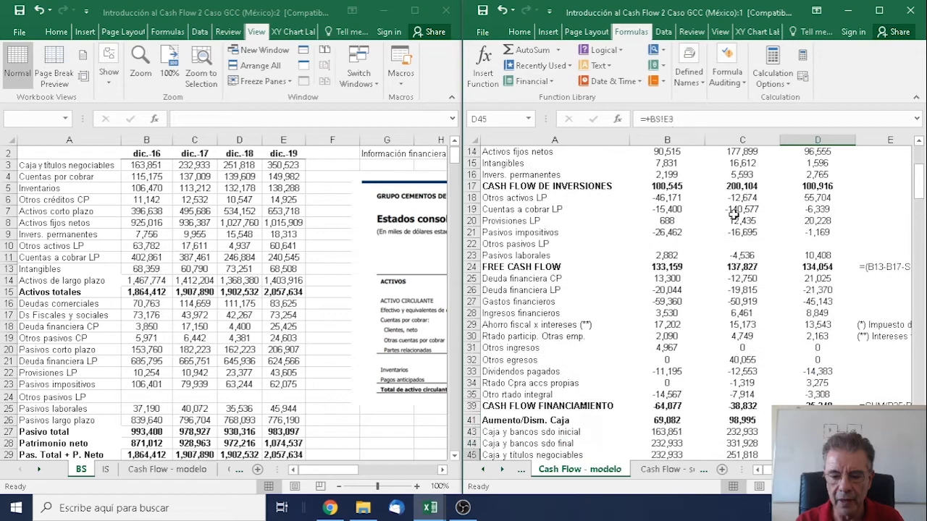
pyautogui.press('Up')
pyautogui.press('Up')
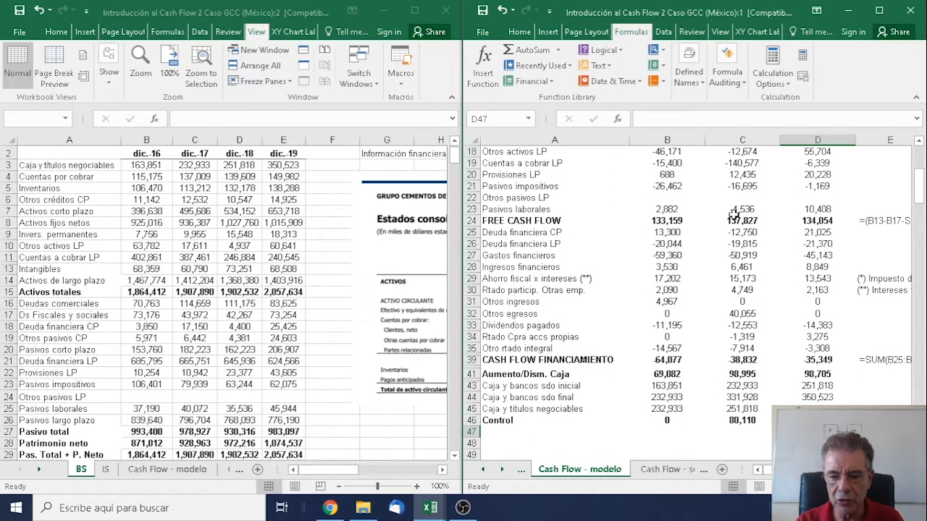
pyautogui.press('Left')
pyautogui.press('Up')
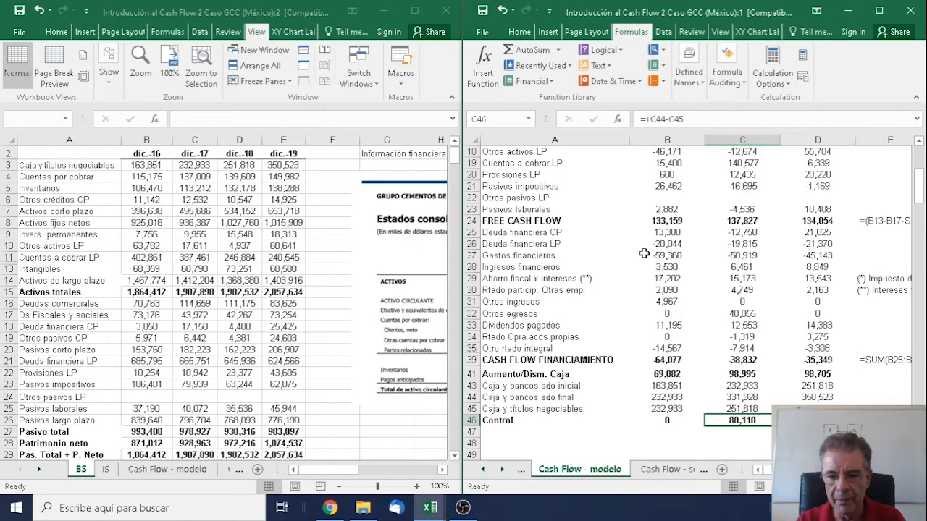
# Step: Show the Cash Flow - solución sheet in the second workbook window beside the top of the model statement
pyautogui.scroll(2, 721, 344)
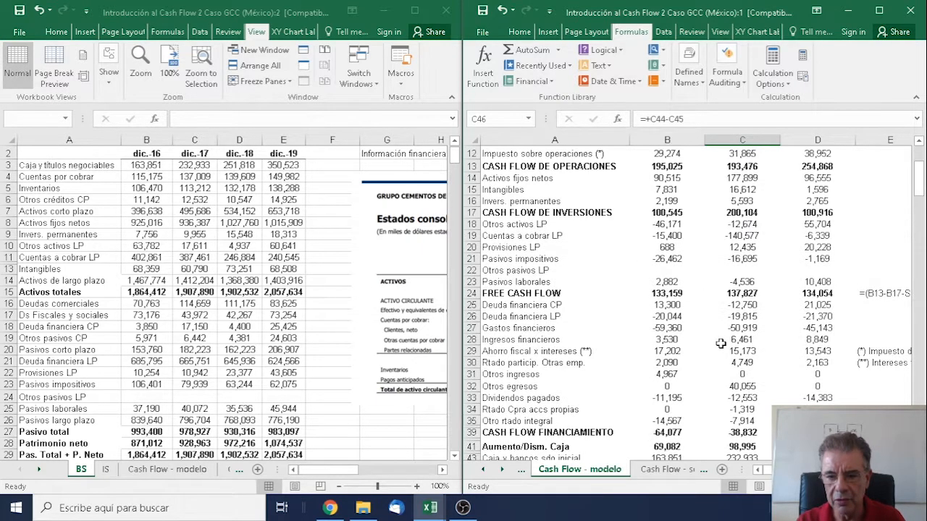
pyautogui.scroll(4, 722, 344)
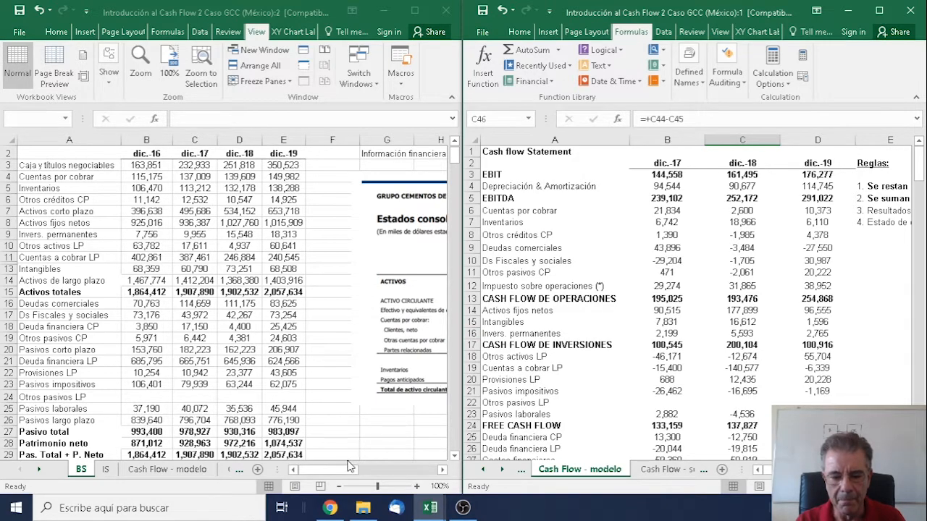
pyautogui.click(210, 471)
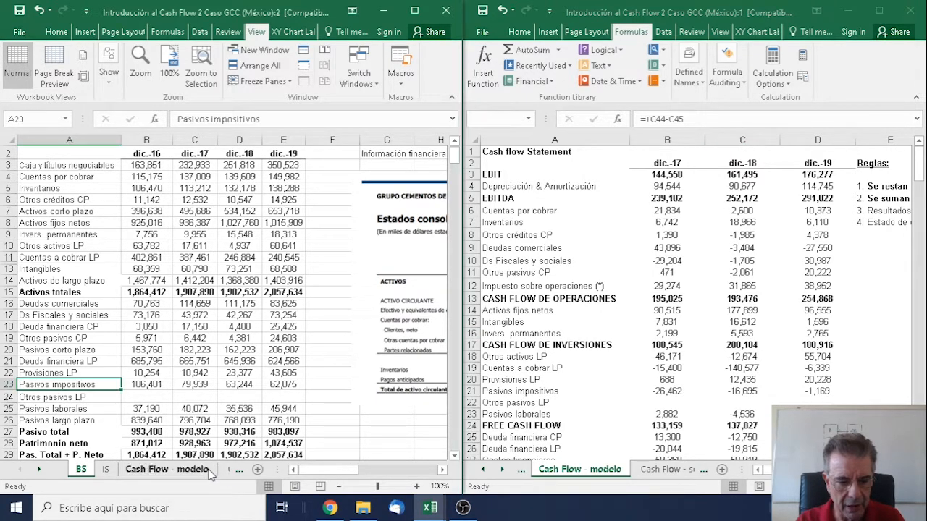
pyautogui.click(226, 471)
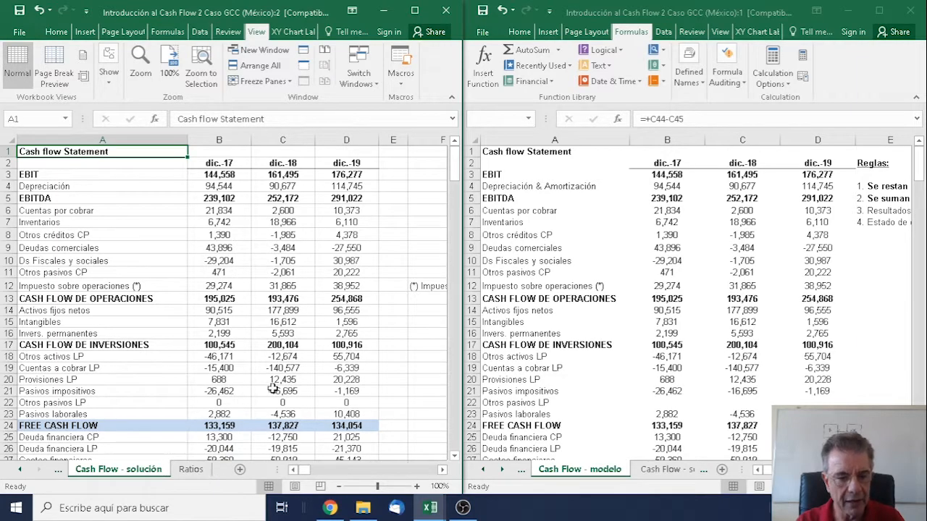
# Step: Compare the model's Cash Flow de Operaciones for all three years, and its dic.-17 lines down to Caja y títulos negociables, with the solution
pyautogui.click(654, 317)
pyautogui.click(657, 299)
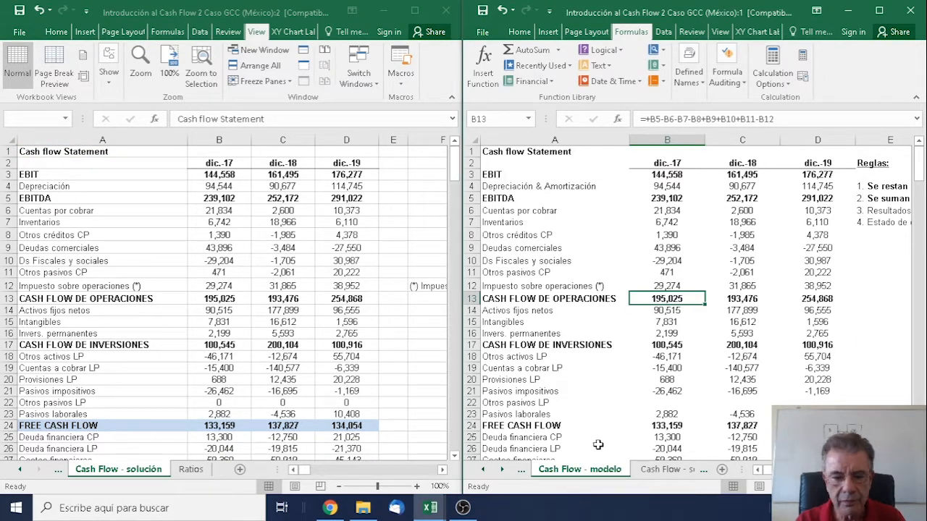
pyautogui.press('Right')
pyautogui.press('Right')
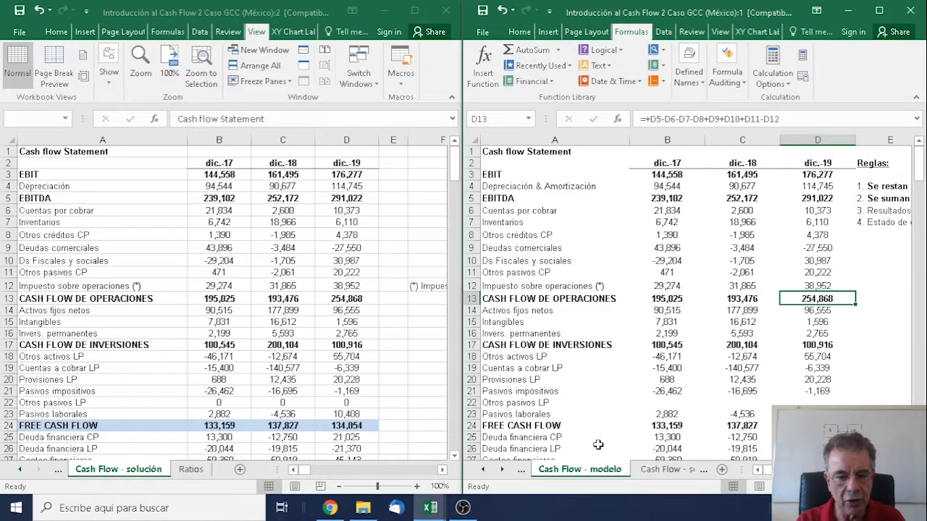
pyautogui.press('Left')
pyautogui.press('Left')
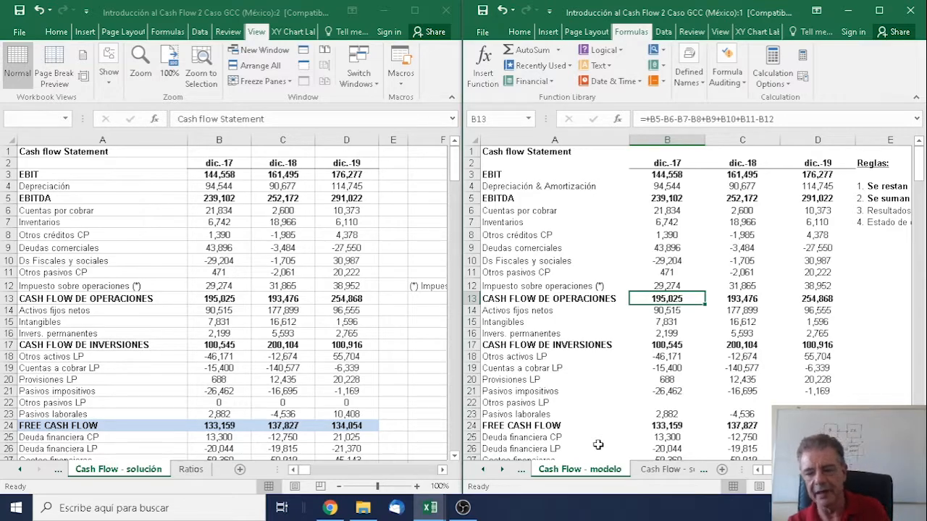
pyautogui.press('Down')
pyautogui.press('Down')
pyautogui.press('Down')
pyautogui.press('Down')
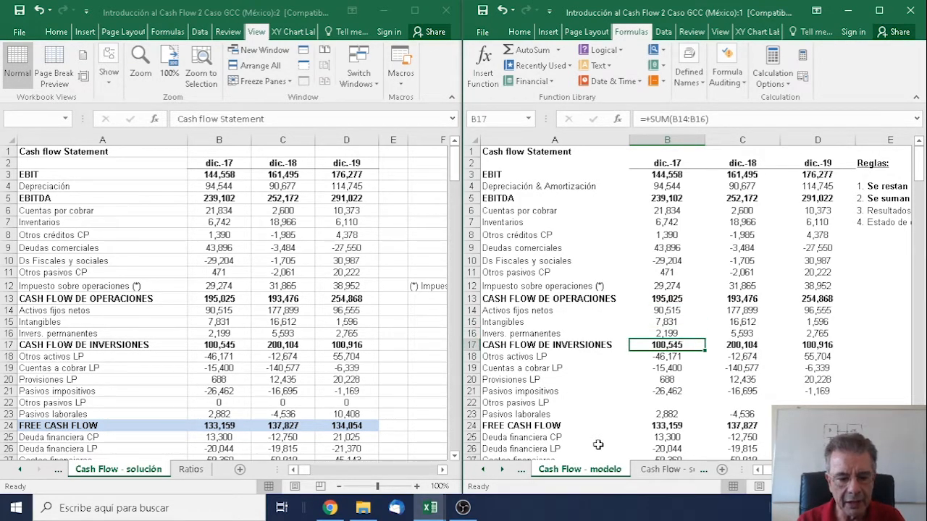
pyautogui.press('Down')
pyautogui.press('Down')
pyautogui.press('Down')
pyautogui.press('Down')
pyautogui.press('Down')
pyautogui.press('Down')
pyautogui.press('Down')
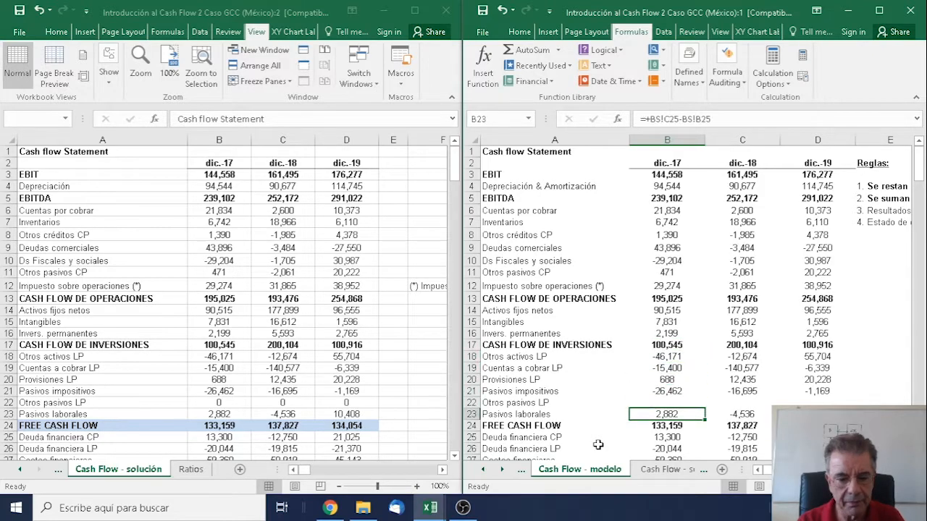
pyautogui.press('Down')
pyautogui.press('Down')
pyautogui.press('Down')
pyautogui.press('Down')
pyautogui.press('Down')
pyautogui.press('Down')
pyautogui.press('Down')
pyautogui.press('Down')
pyautogui.press('Down')
pyautogui.press('Down')
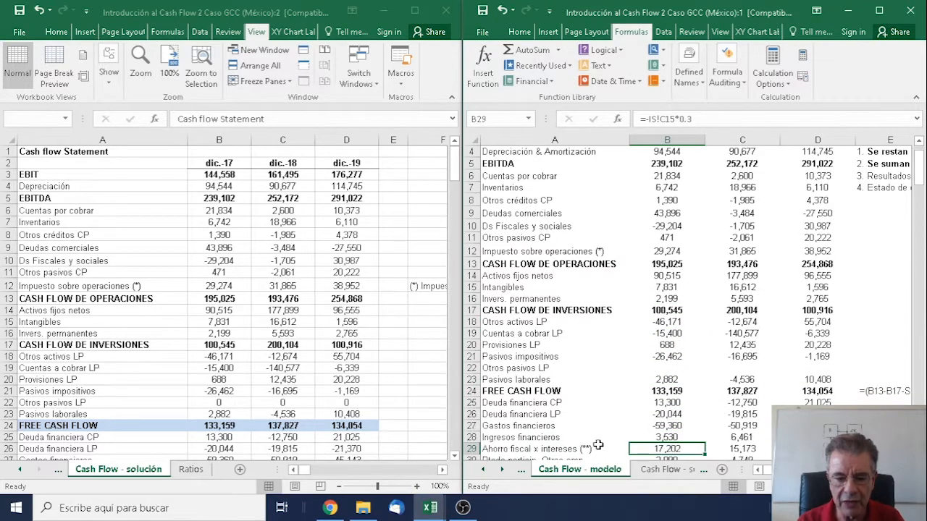
pyautogui.press('Down')
pyautogui.press('Down')
pyautogui.press('Down')
pyautogui.press('Down')
pyautogui.press('Down')
pyautogui.press('Down')
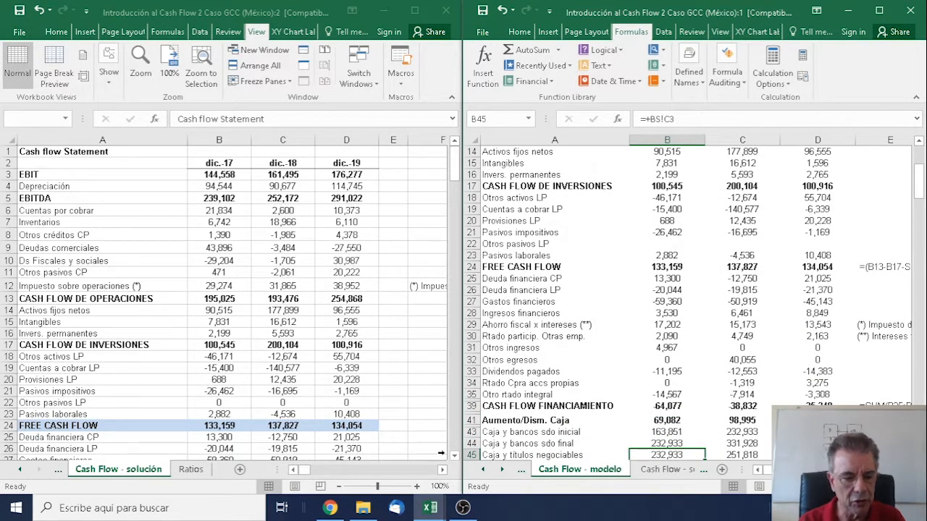
# Step: Inspect the dic.-18 Cash Flow Financiamiento total in C39 of the solution sheet
pyautogui.click(171, 399)
pyautogui.scroll(-4, 171, 399)
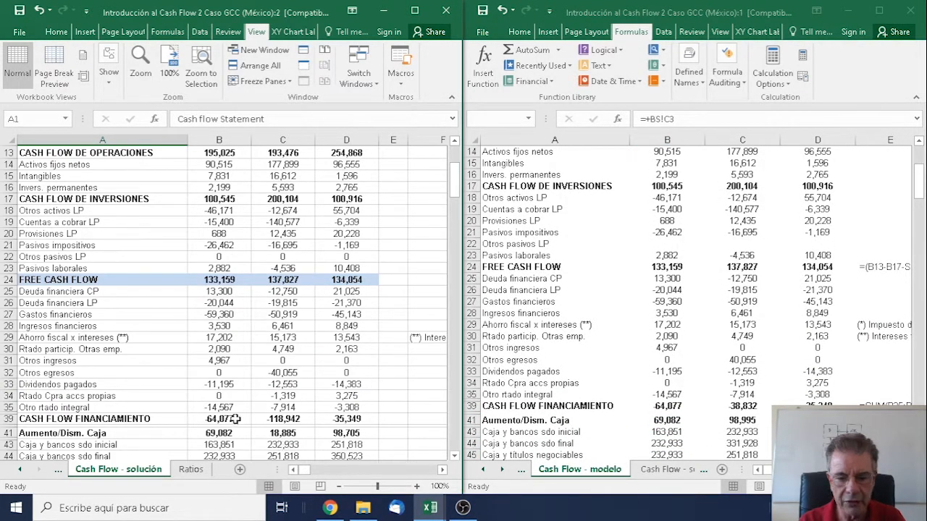
pyautogui.click(290, 420)
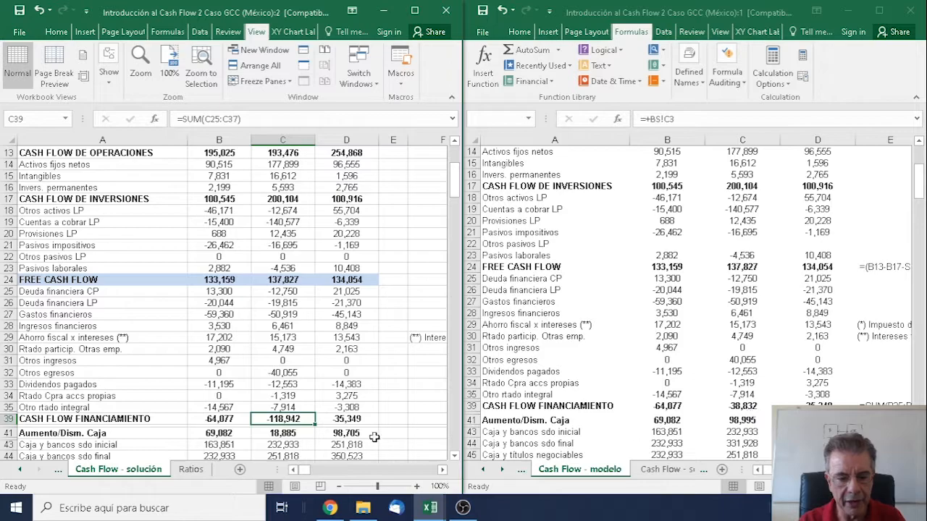
# Step: Check the model's dic.-18 financing lines one by one down to Otros egresos, and examine the dic.-17 Otros egresos formula
pyautogui.click(737, 274)
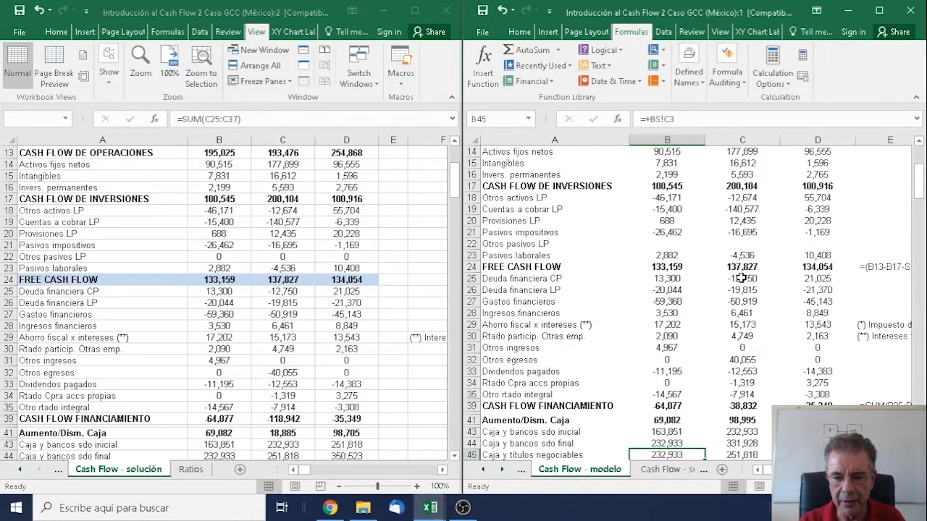
pyautogui.press('Down')
pyautogui.press('Down')
pyautogui.press('Down')
pyautogui.press('Down')
pyautogui.press('Down')
pyautogui.press('Down')
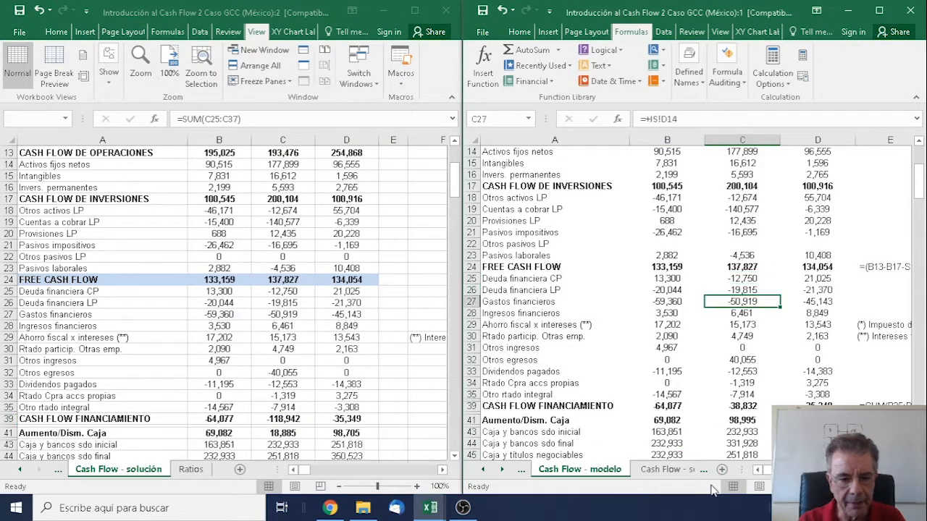
pyautogui.press('Down')
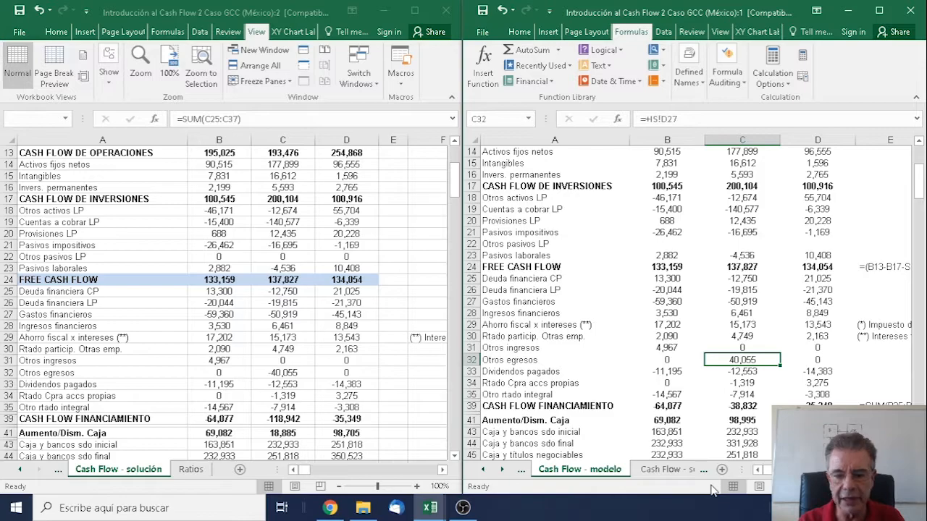
pyautogui.press('Left')
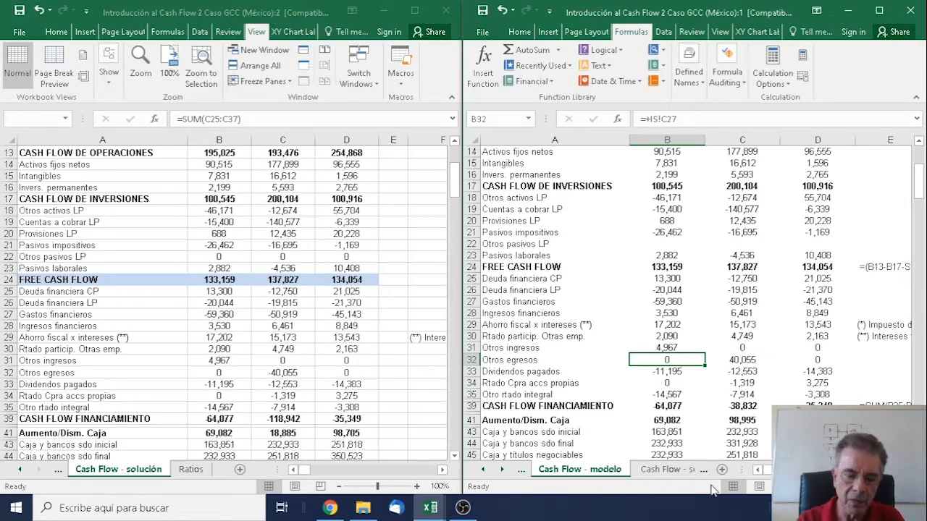
# Step: Inspect the dic.-18 Otros Egresos amount on the IS sheet in the second window, and return that window to Cash Flow - modelo
pyautogui.click(20, 472)
pyautogui.click(20, 472)
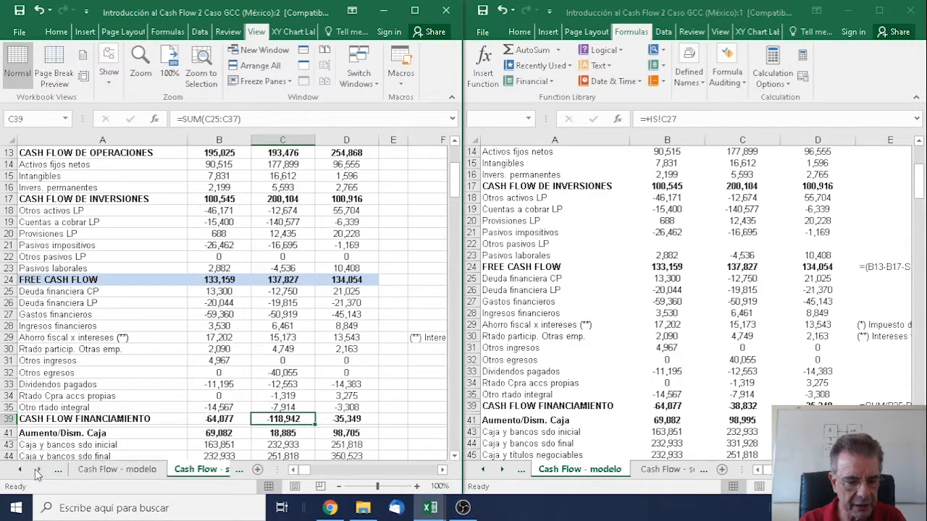
pyautogui.click(21, 470)
pyautogui.click(22, 471)
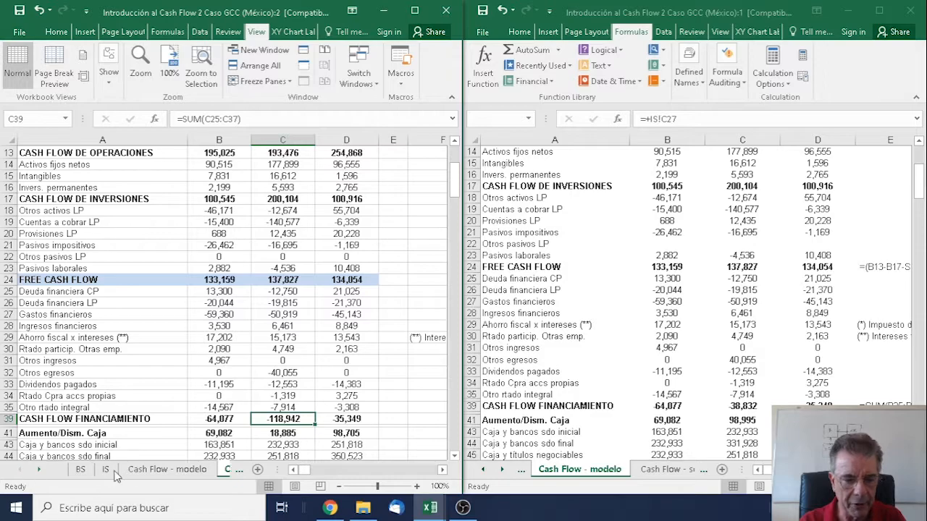
pyautogui.click(106, 469)
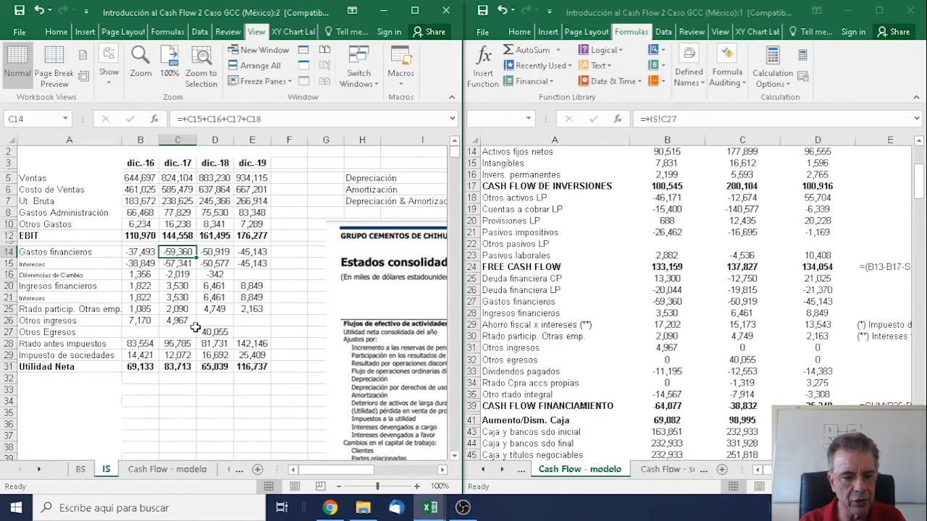
pyautogui.click(223, 333)
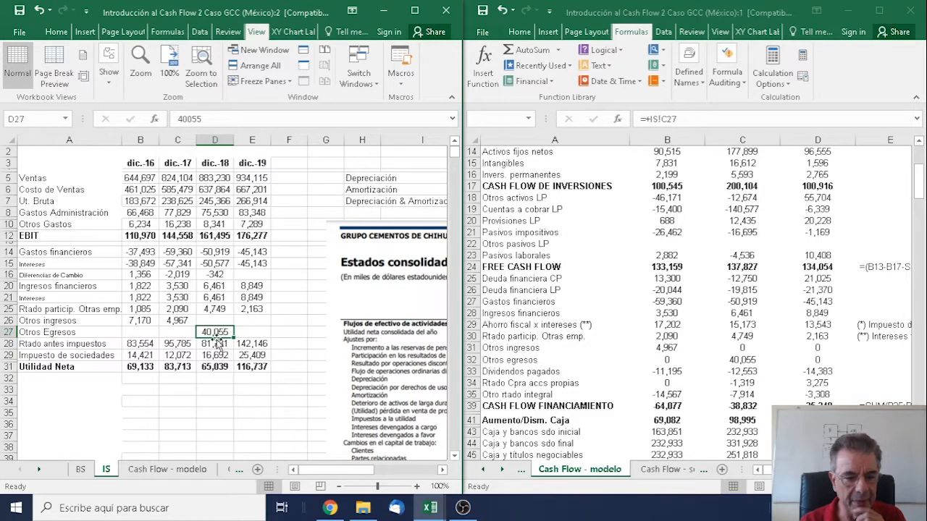
pyautogui.click(174, 471)
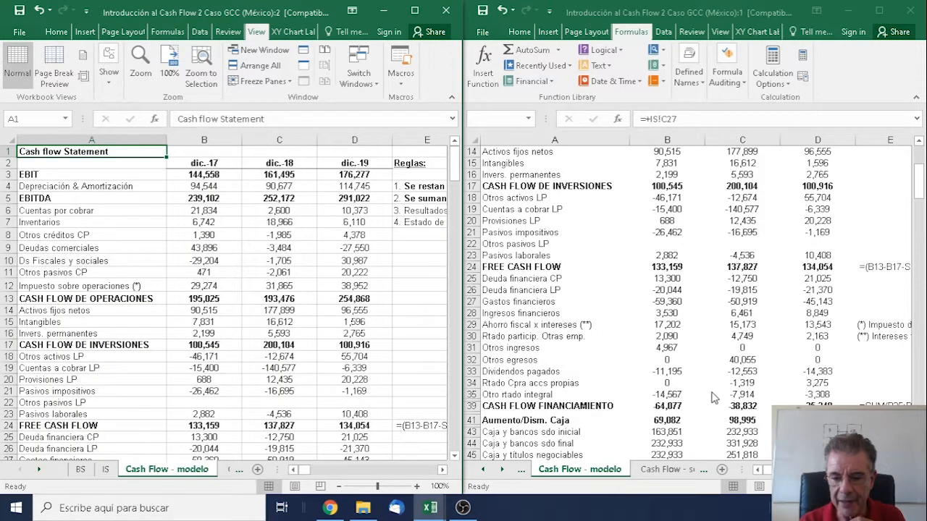
# Step: Make the model's dic.-18 Otros egresos formula in C32 subtract IS!D27 instead of adding it, and check the Control row
pyautogui.click(734, 360)
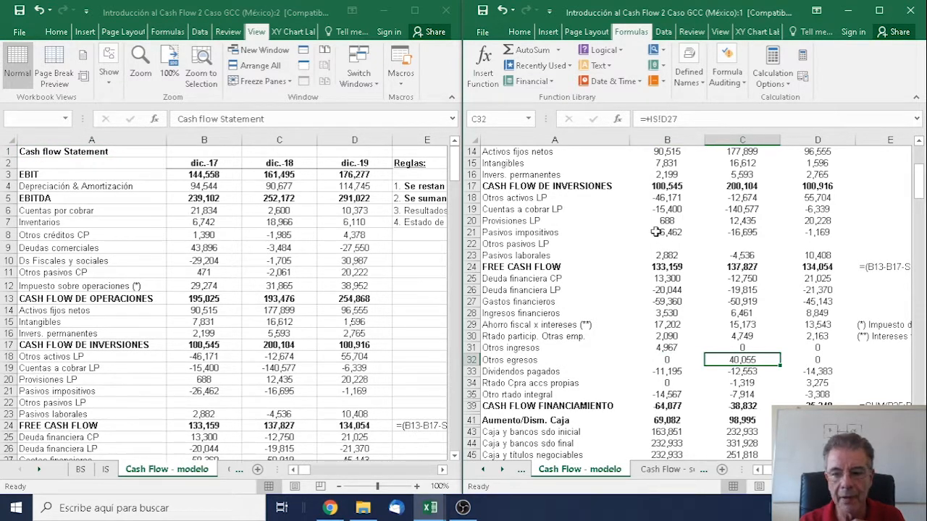
pyautogui.press('F2')
pyautogui.press('BackSpace')
pyautogui.write('-')
pyautogui.press('Return')
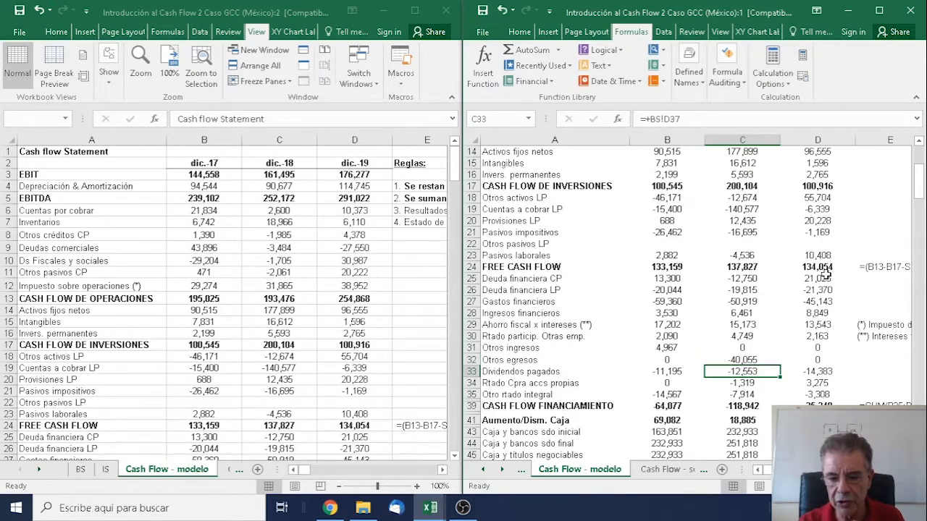
pyautogui.scroll(-4, 718, 326)
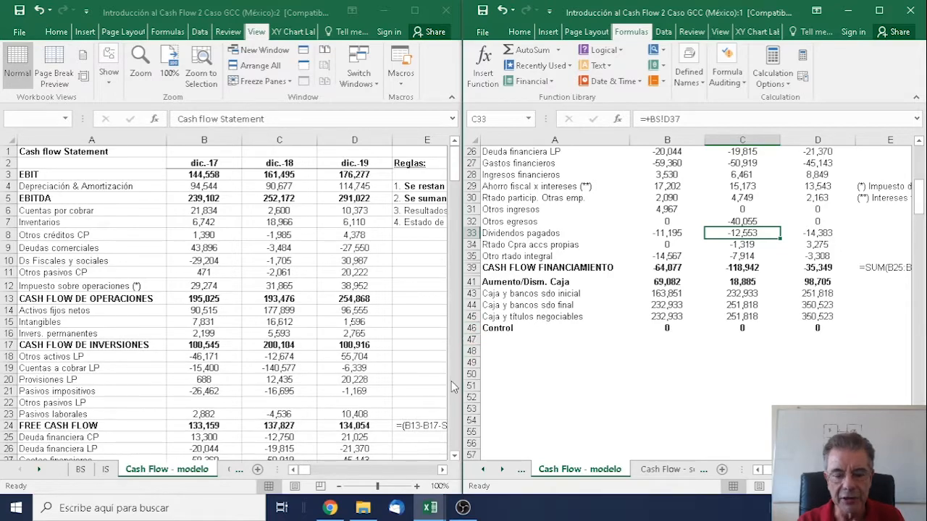
# Step: Close the second workbook window and maximize the remaining one
pyautogui.click(411, 407)
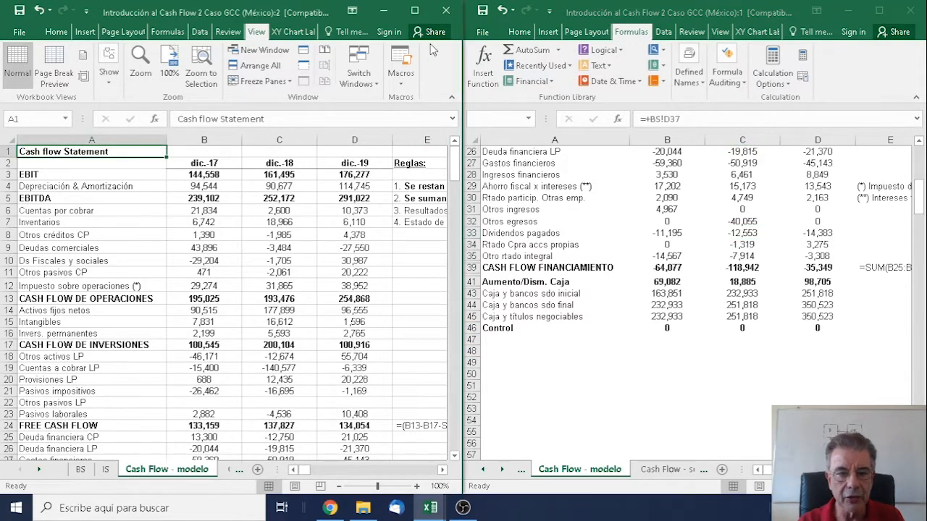
pyautogui.click(444, 10)
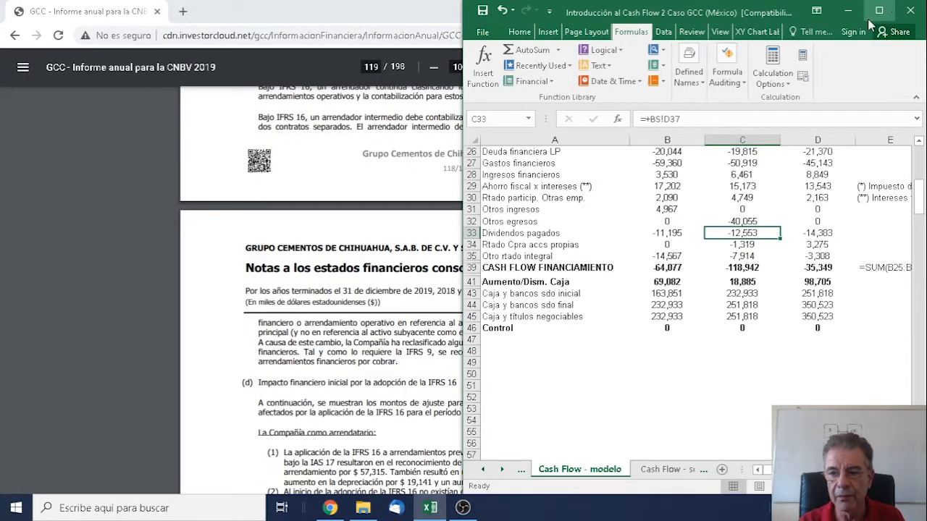
pyautogui.click(874, 16)
# Step: Review the full model statement and hide the operating detail rows 6 to 12, Cuentas por cobrar through Impuesto sobre operaciones
pyautogui.scroll(8, 332, 353)
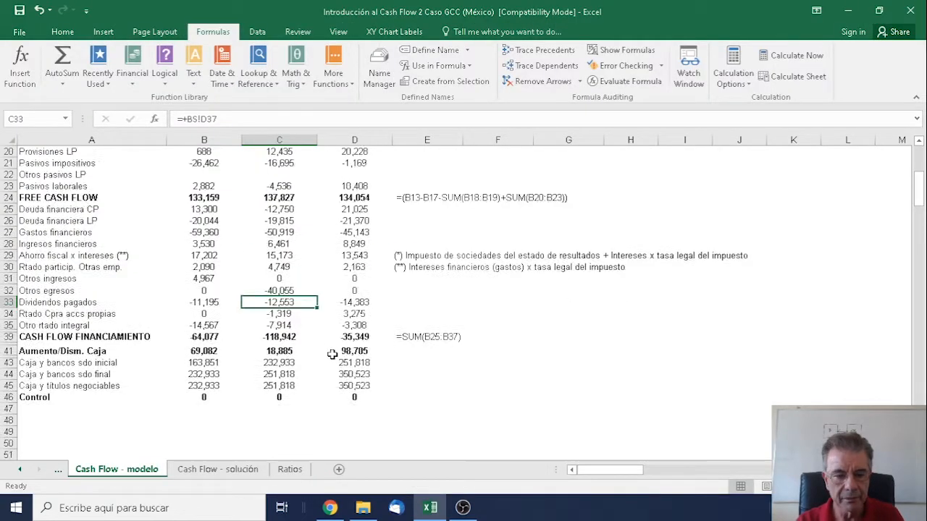
pyautogui.scroll(1, 327, 346)
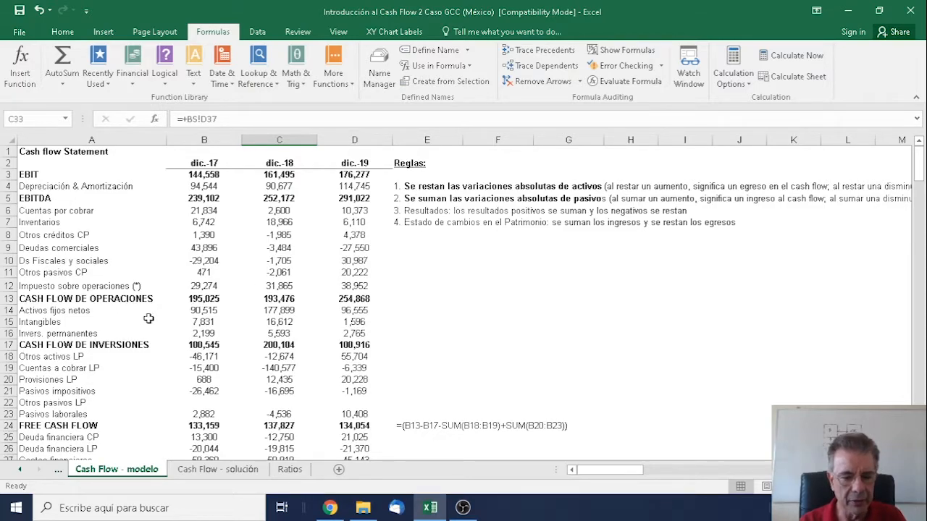
pyautogui.scroll(-6, 152, 315)
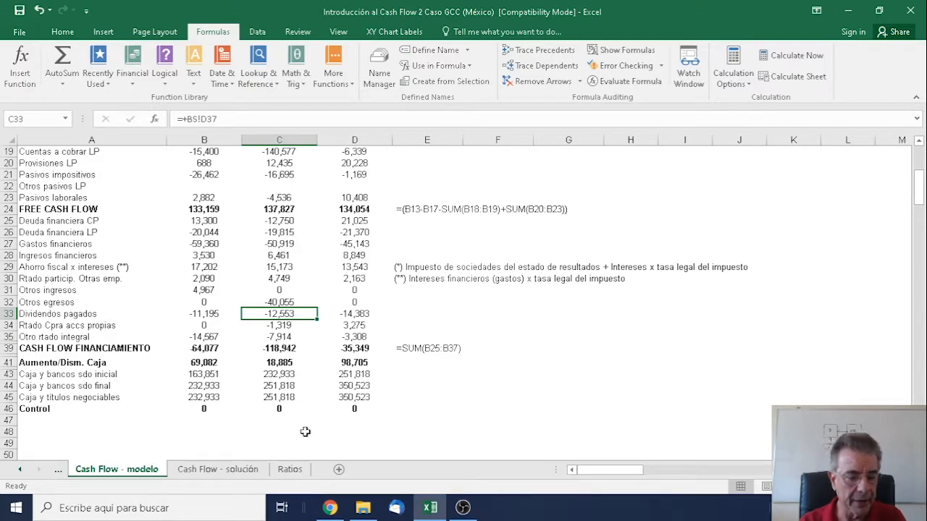
pyautogui.scroll(6, 284, 409)
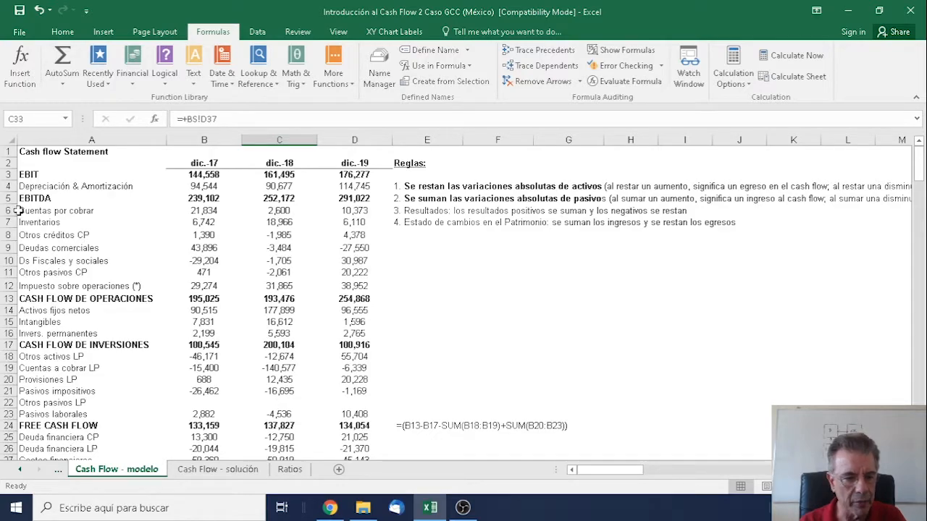
pyautogui.moveTo(10, 210); pyautogui.dragTo(10, 286)
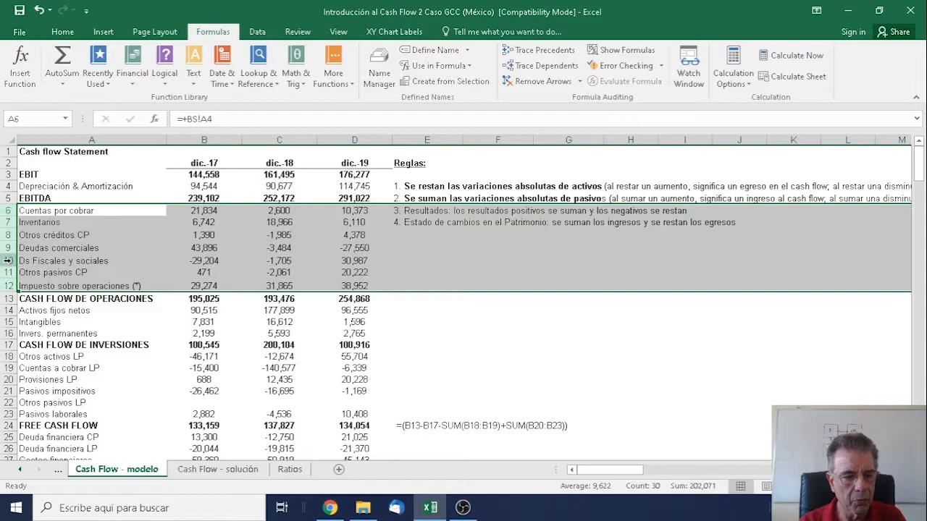
pyautogui.rightClick(7, 260)
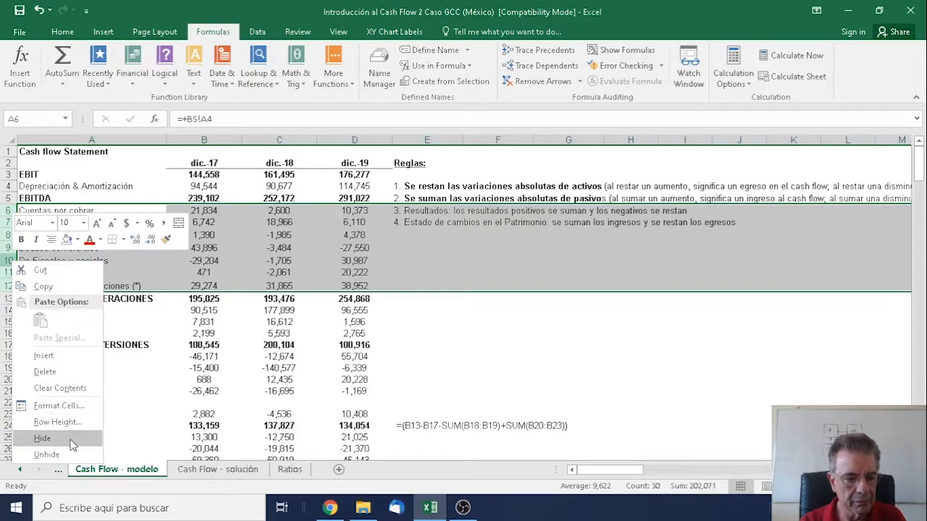
pyautogui.click(42, 438)
# Step: Hide the investment detail rows 14 to 16 and the long-term asset and liability rows 18 to 23
pyautogui.moveTo(7, 223); pyautogui.dragTo(9, 246)
pyautogui.rightClick(14, 246)
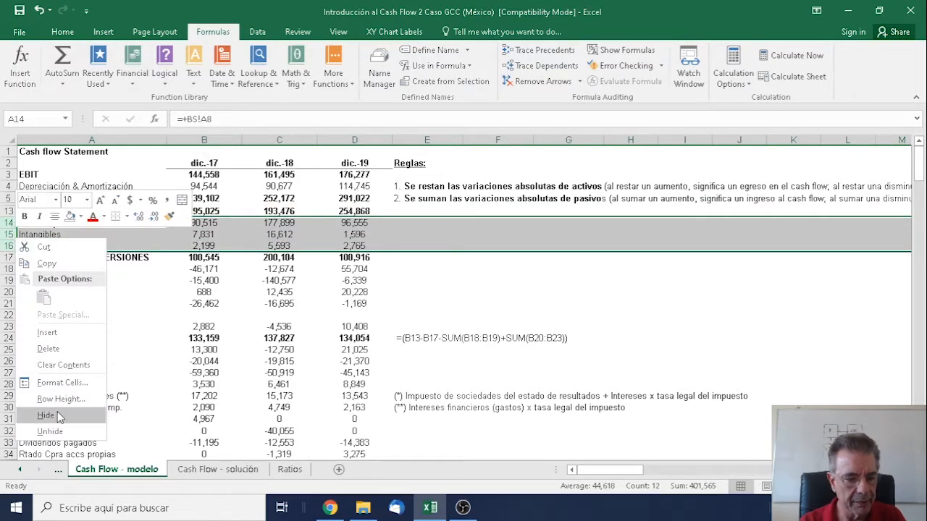
pyautogui.click(46, 416)
pyautogui.moveTo(8, 234); pyautogui.dragTo(18, 292)
pyautogui.rightClick(12, 271)
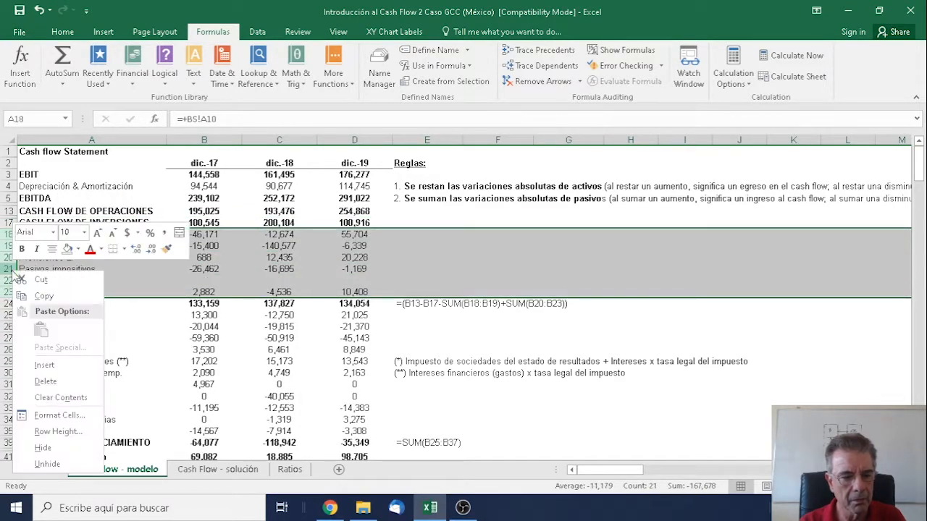
pyautogui.click(63, 449)
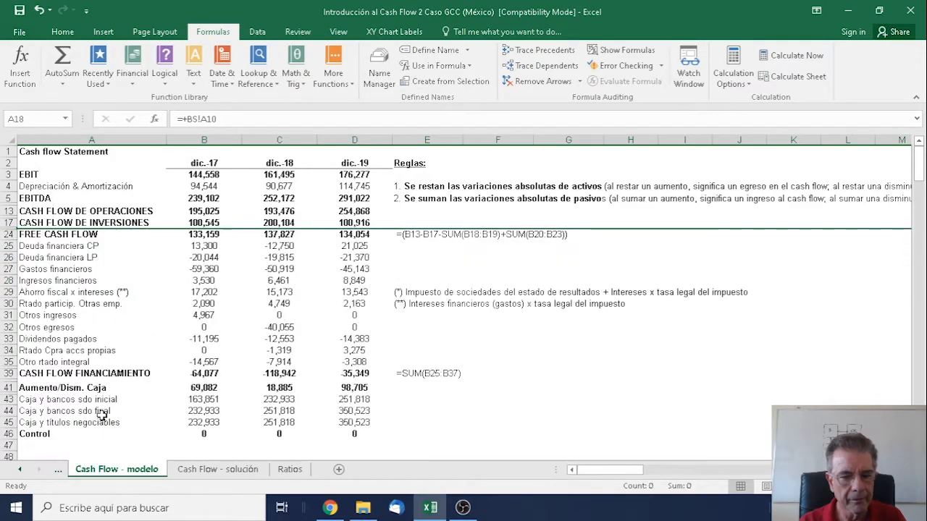
# Step: Consult the IS and Cash Flow - solución sheets, and return to the condensed Cash Flow - modelo statement
pyautogui.moveTo(177, 338); pyautogui.dragTo(176, 326)
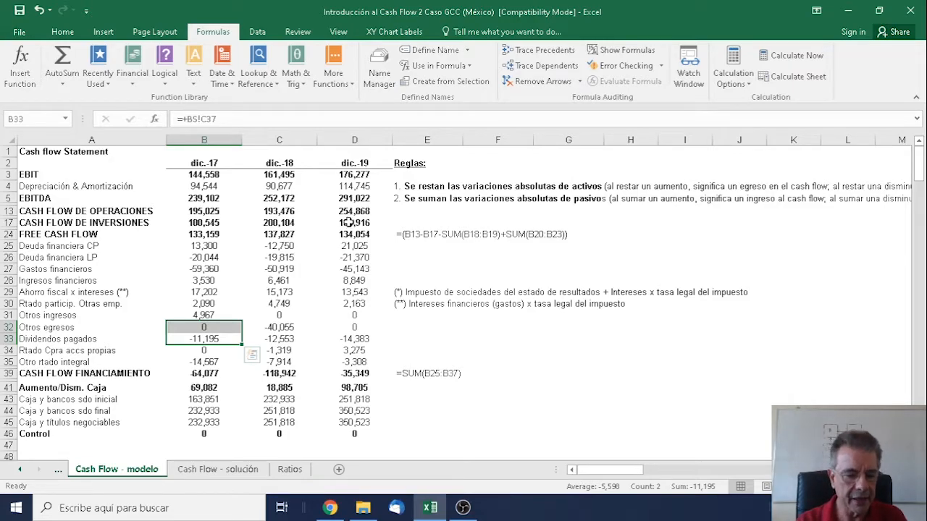
pyautogui.click(23, 470)
pyautogui.click(105, 470)
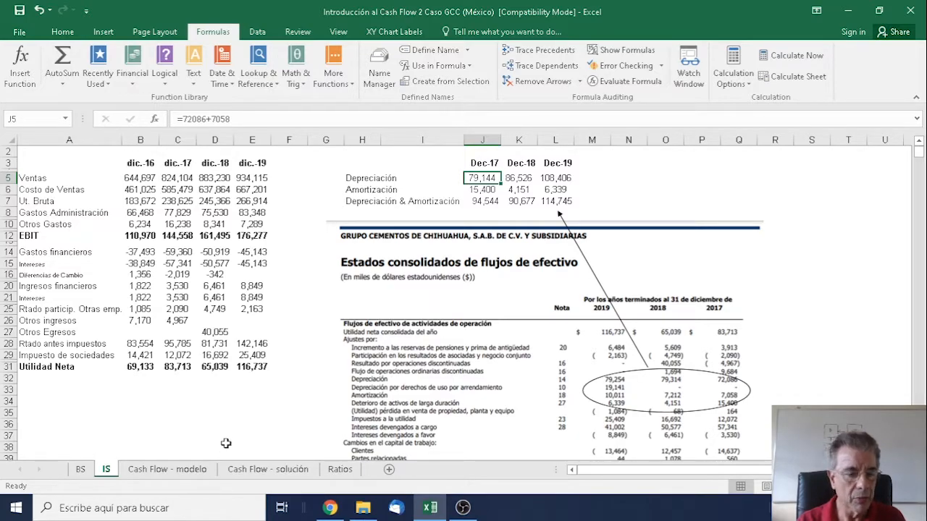
pyautogui.click(294, 472)
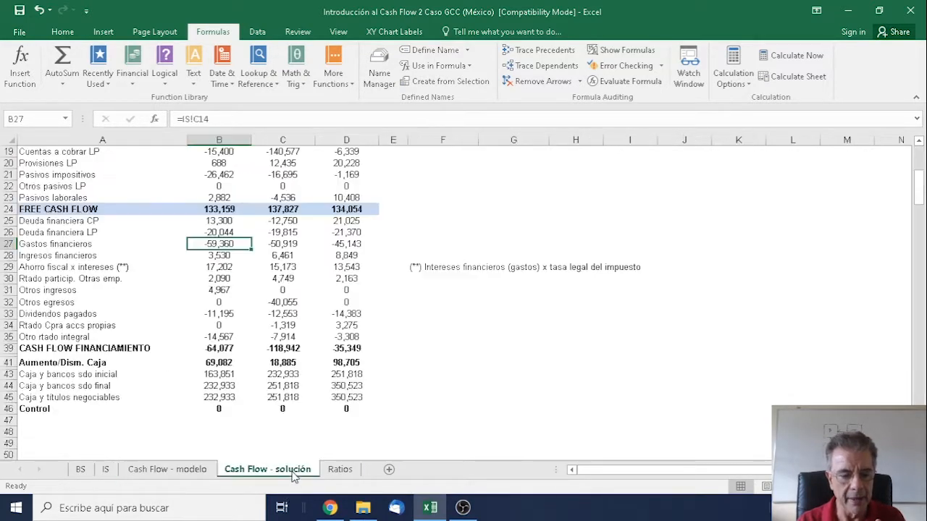
pyautogui.click(210, 471)
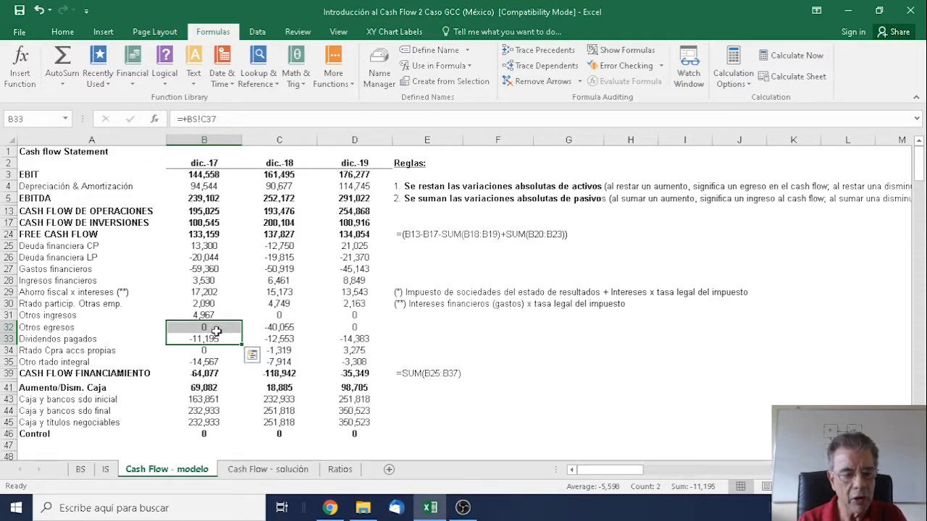
# Step: Hide the financing detail rows 25 to 35, Deuda financiera CP through Otro rtado integral
pyautogui.moveTo(10, 240); pyautogui.dragTo(16, 366)
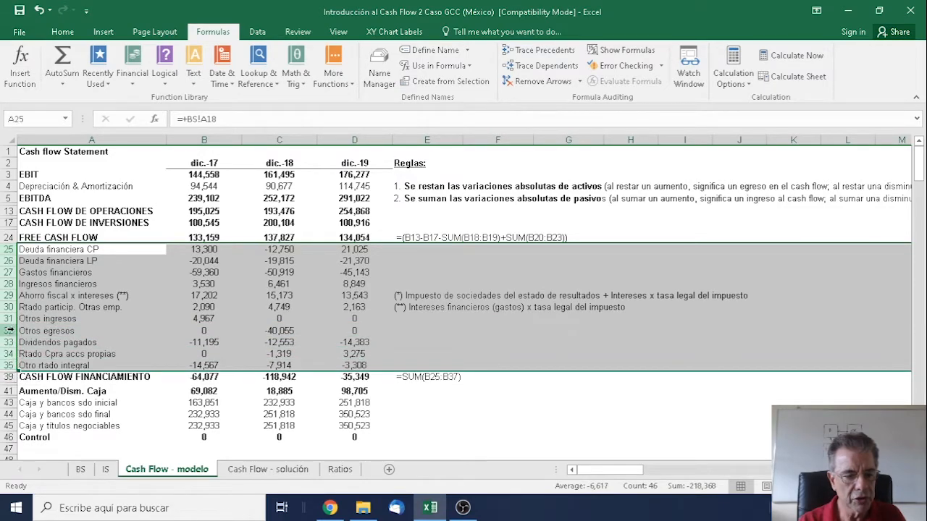
pyautogui.rightClick(12, 325)
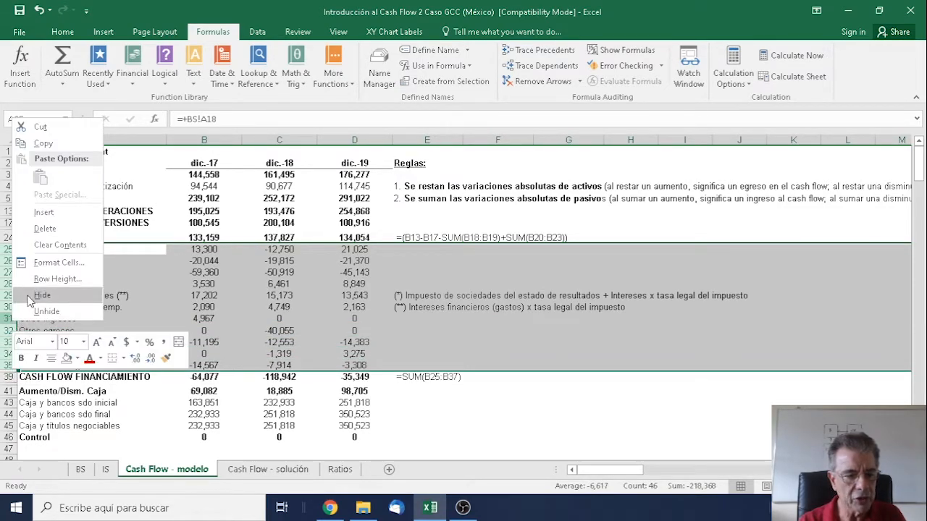
pyautogui.click(41, 295)
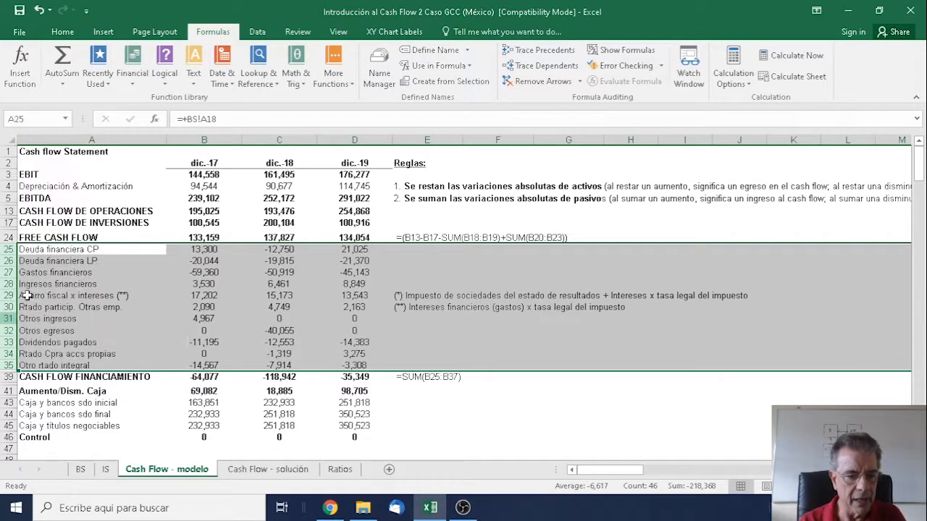
pyautogui.click(233, 381)
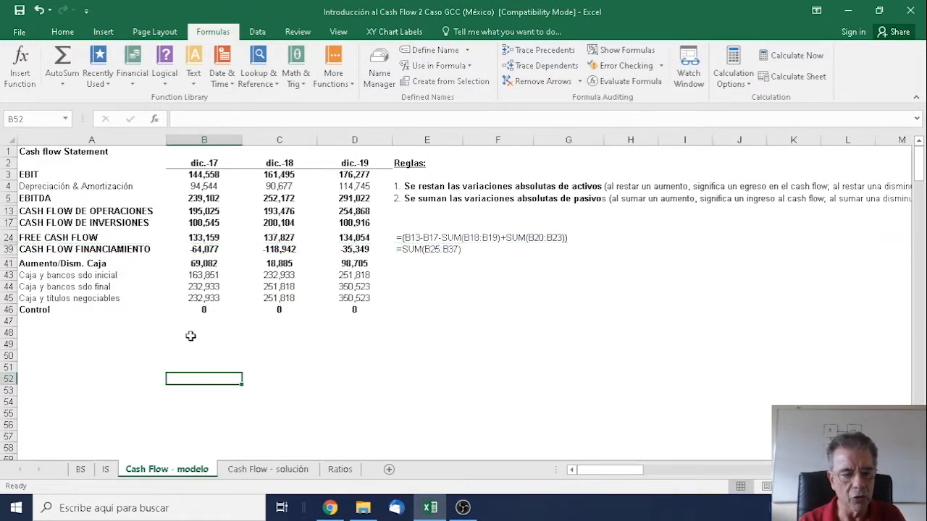
# Step: Examine the dic.-17 Cash Flow Financiamiento total and the Aumento/Dism. Caja row across to dic.-19
pyautogui.click(192, 249)
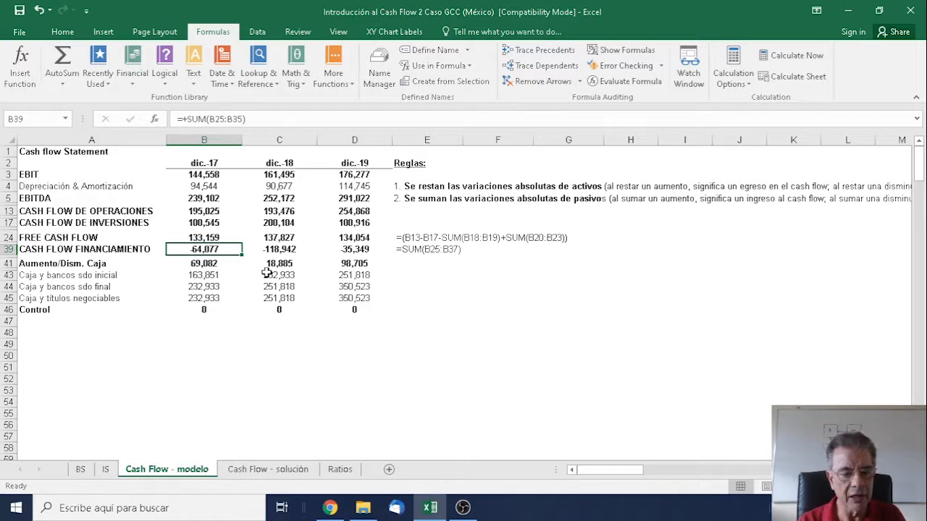
pyautogui.press('Down')
pyautogui.press('Right')
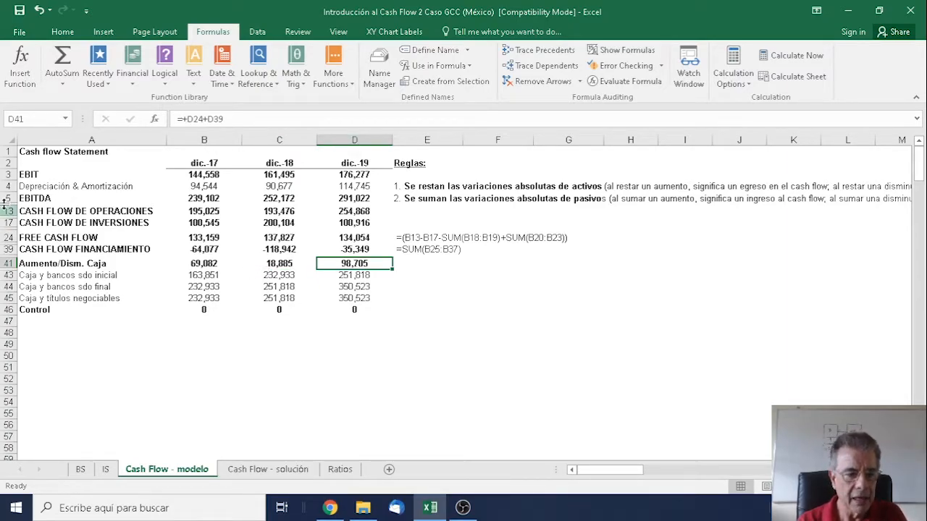
# Step: Unhide all hidden rows between rows 4 and 52 of the model statement
pyautogui.moveTo(9, 186); pyautogui.dragTo(24, 384)
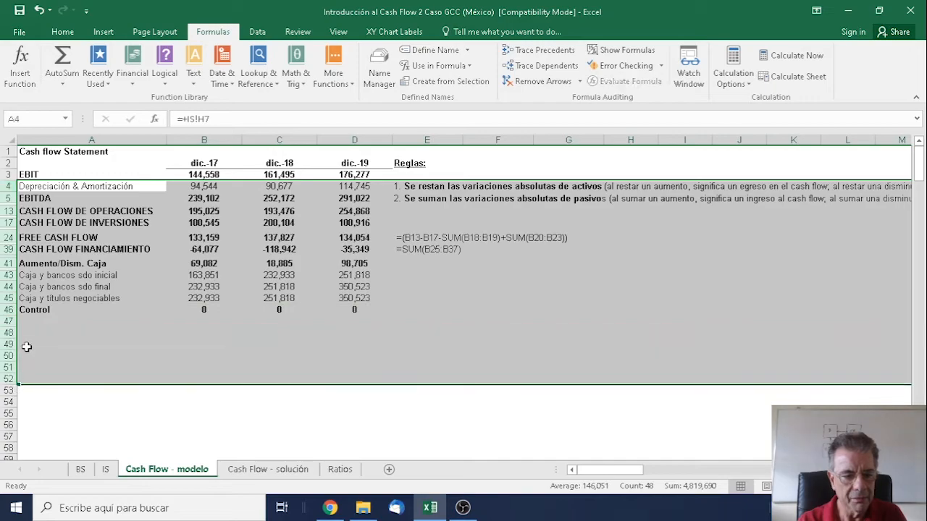
pyautogui.rightClick(23, 325)
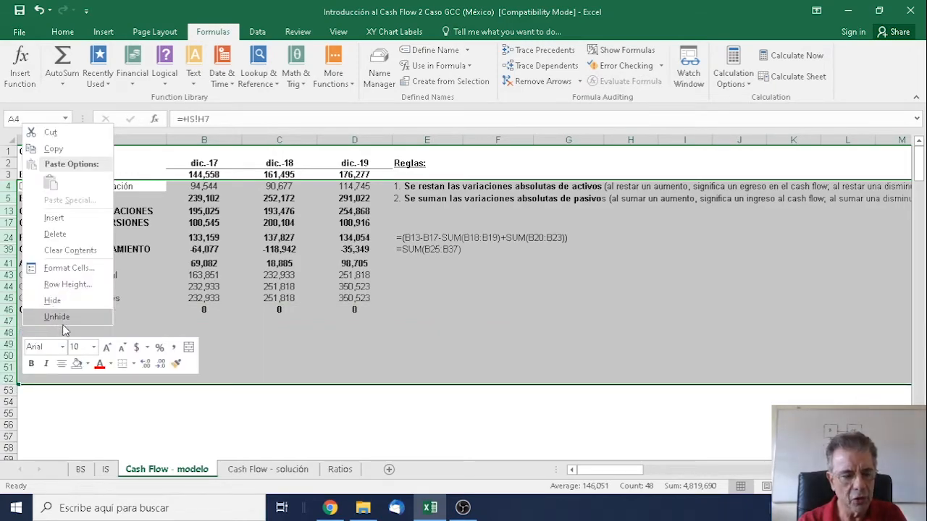
pyautogui.click(55, 317)
pyautogui.scroll(-2, 230, 372)
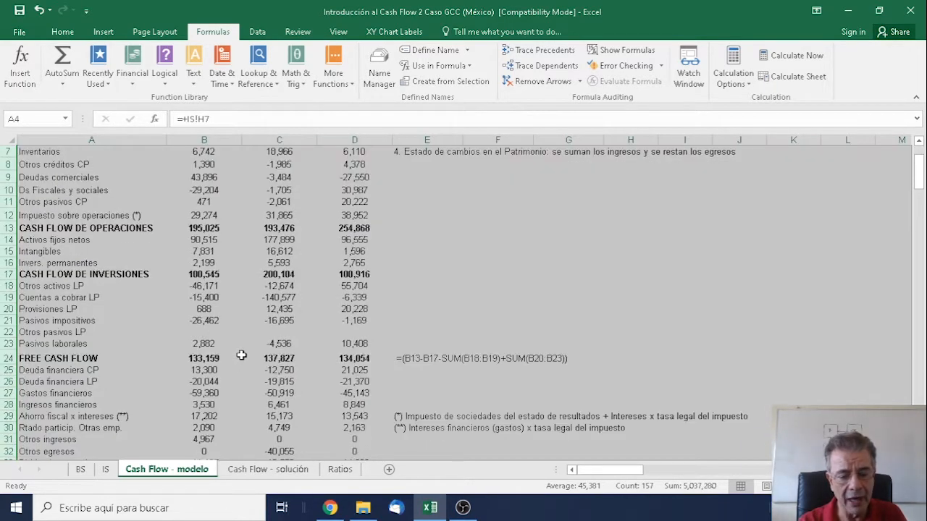
pyautogui.click(238, 342)
# Step: Review the expanded model statement from the financing lines down to Control and back up to EBIT
pyautogui.scroll(-2, 240, 348)
pyautogui.scroll(-4, 242, 355)
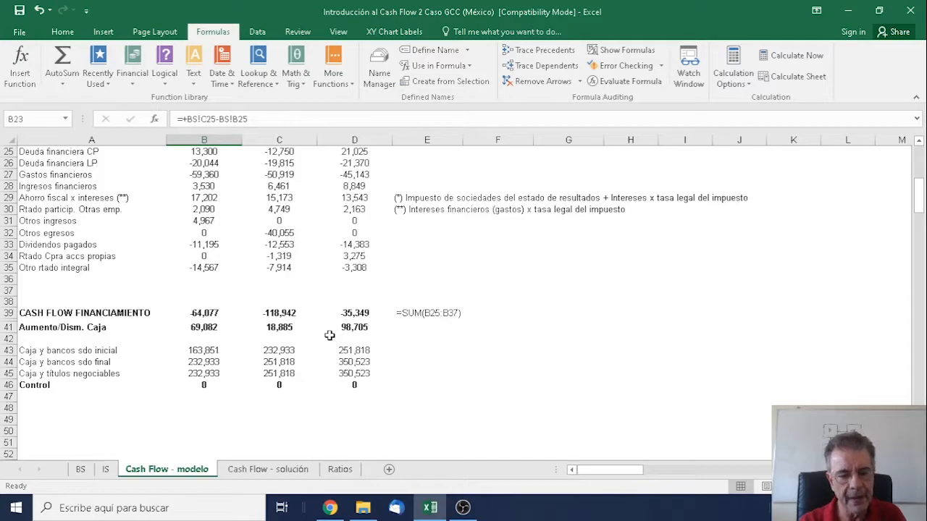
pyautogui.scroll(8, 329, 335)
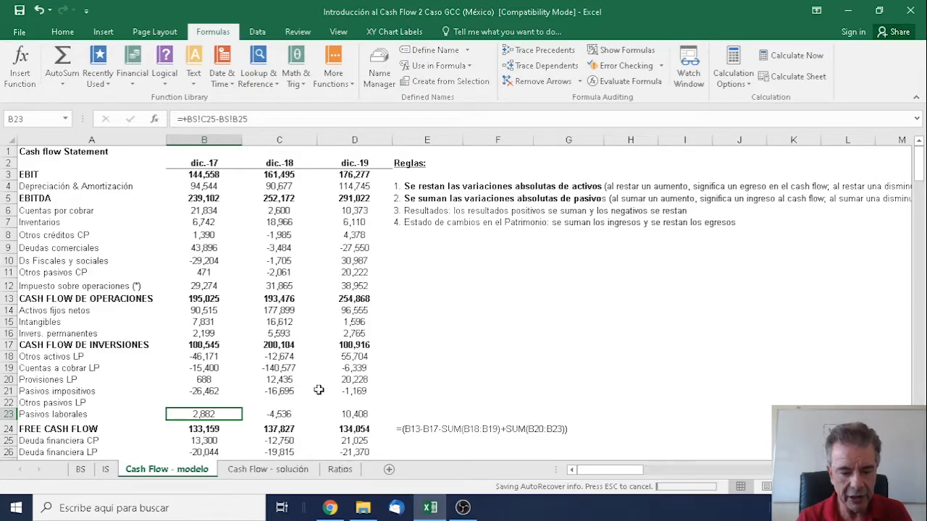
pyautogui.click(268, 414)
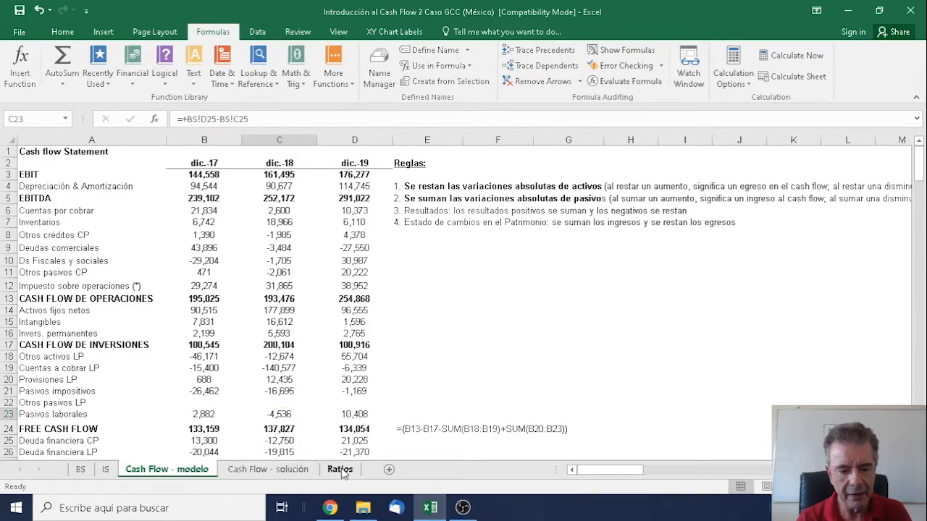
# Step: Examine the EBIT (% s/ventas) and Ciclo de efectivo rows on the Ratios sheet across dic-17 to dic-19
pyautogui.click(340, 469)
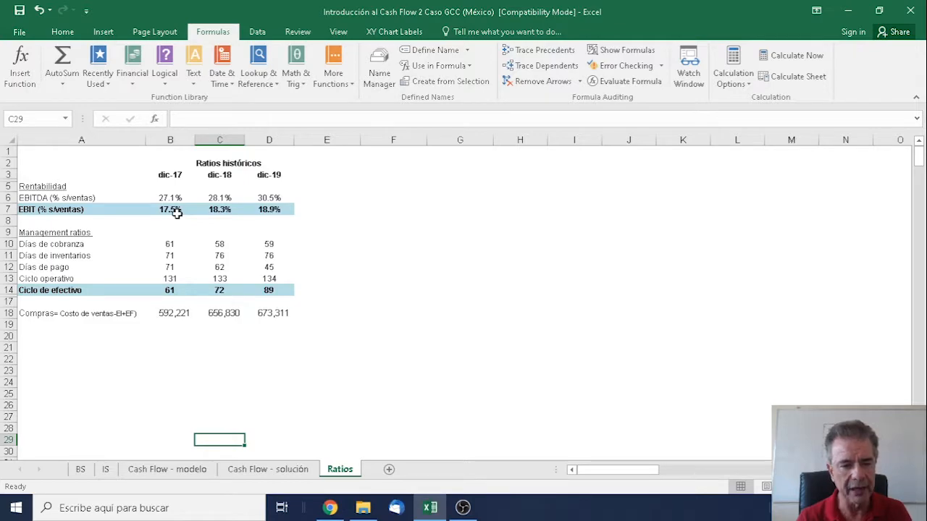
pyautogui.moveTo(175, 212); pyautogui.dragTo(262, 214)
pyautogui.click(333, 242)
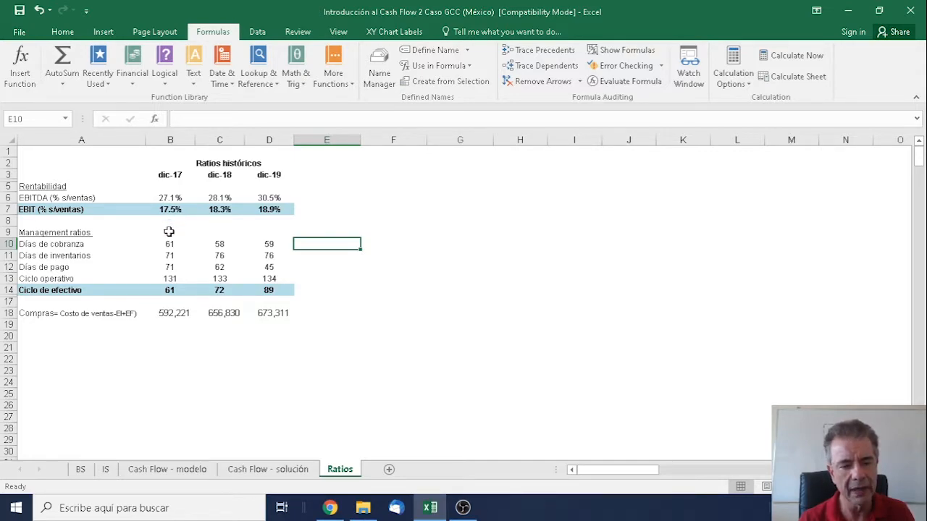
pyautogui.moveTo(169, 290); pyautogui.dragTo(264, 290)
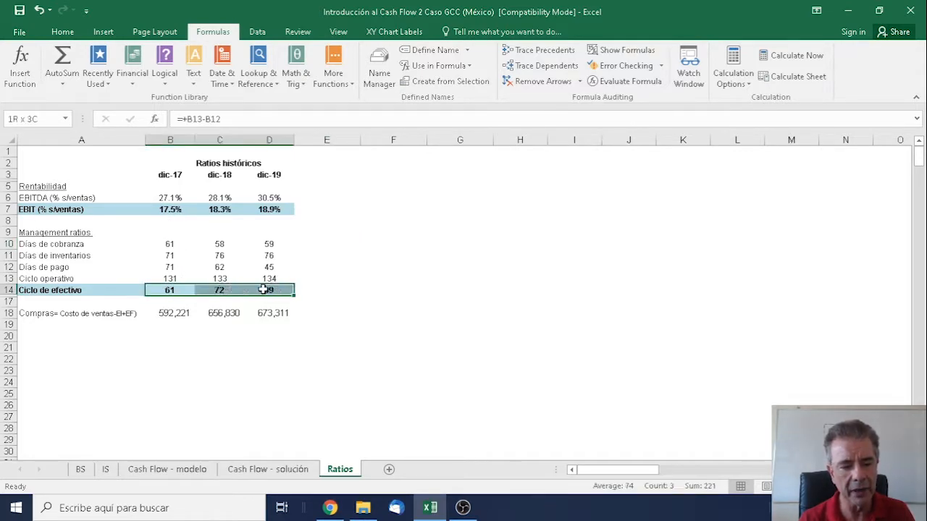
pyautogui.click(393, 324)
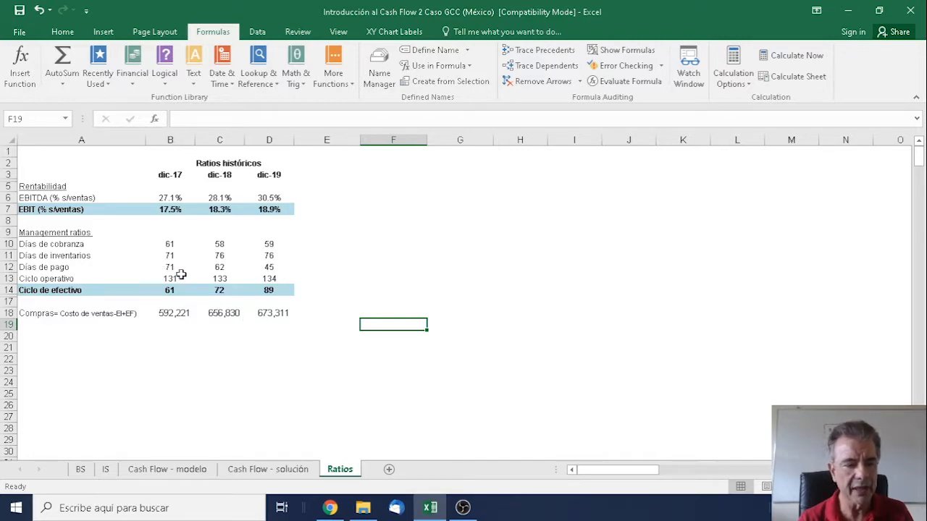
# Step: Review the Cash Flow - solución statement from EBIT down through Free Cash Flow to the financing lines
pyautogui.click(249, 469)
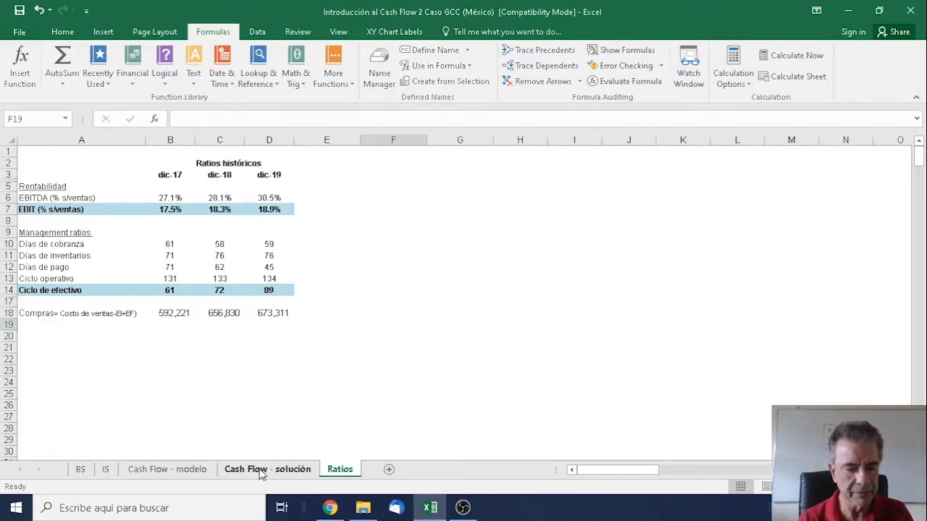
pyautogui.scroll(6, 320, 368)
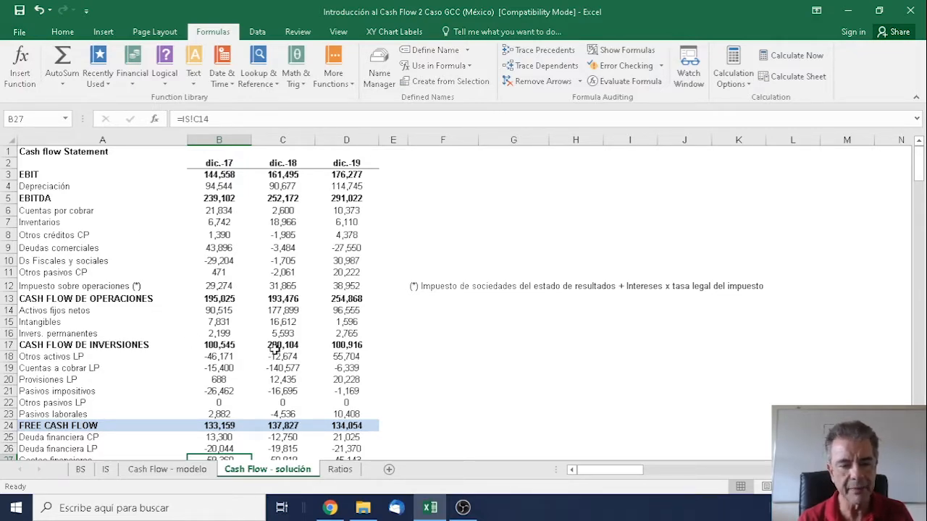
pyautogui.scroll(-2, 275, 349)
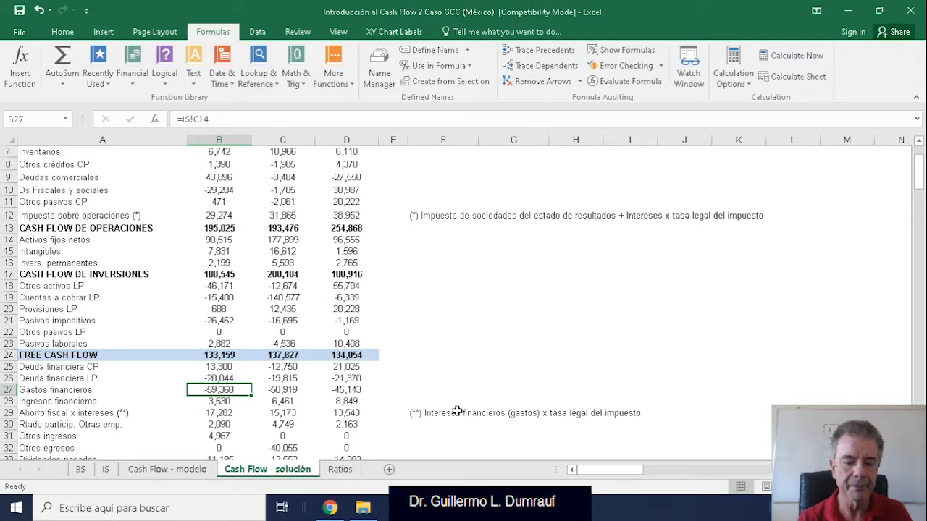
pyautogui.moveTo(463, 508)
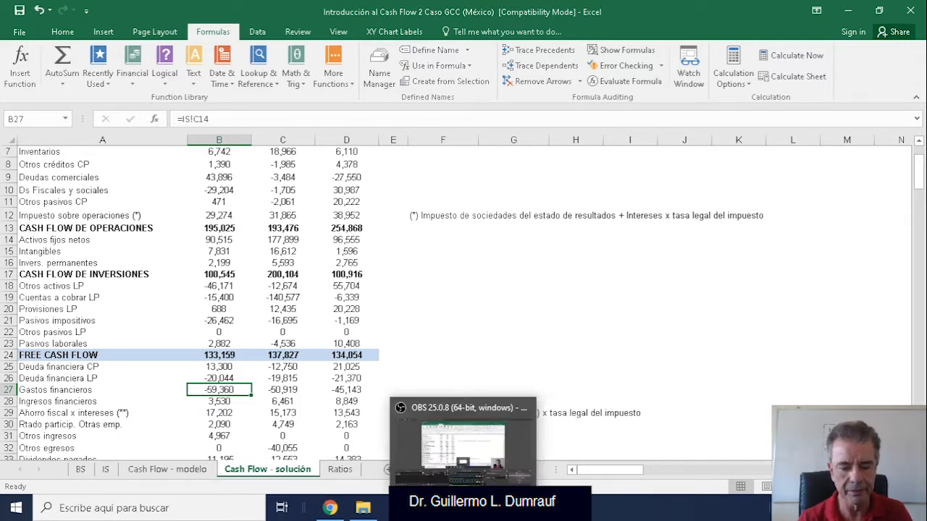